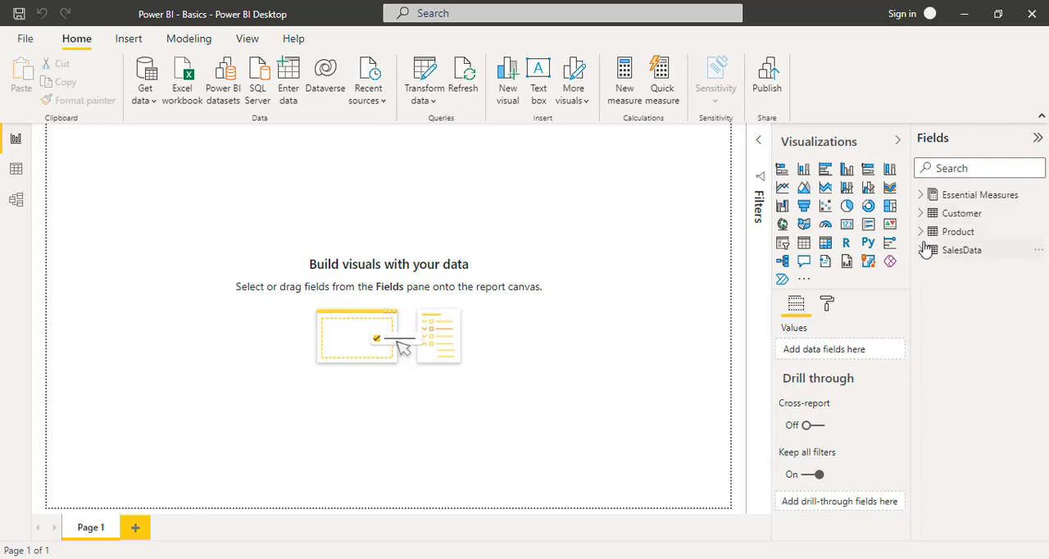
- Build a donut chart with Country as legend and Total Sales as values, and move it in from the page corner
click(922, 213)
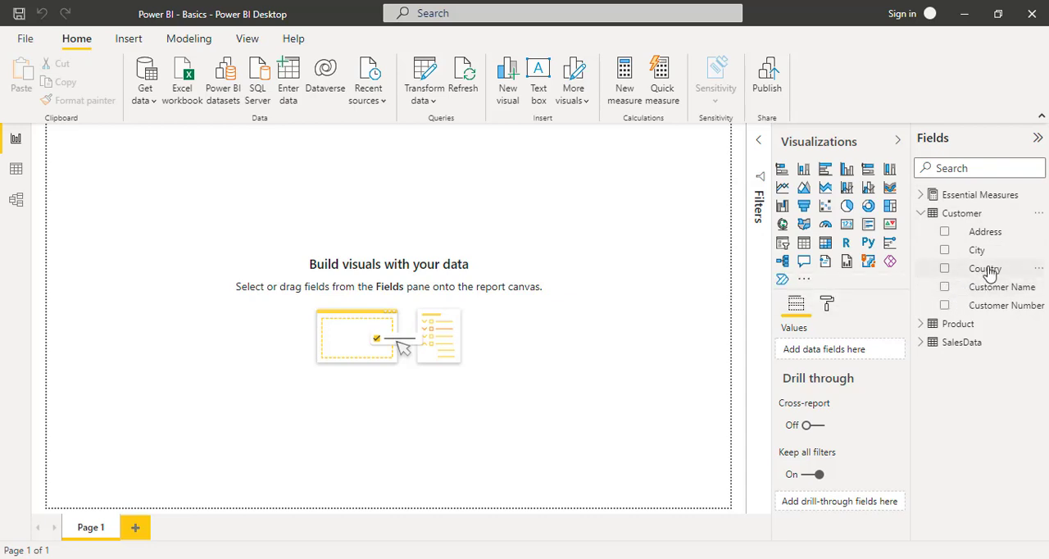
drag(990, 273, 841, 355)
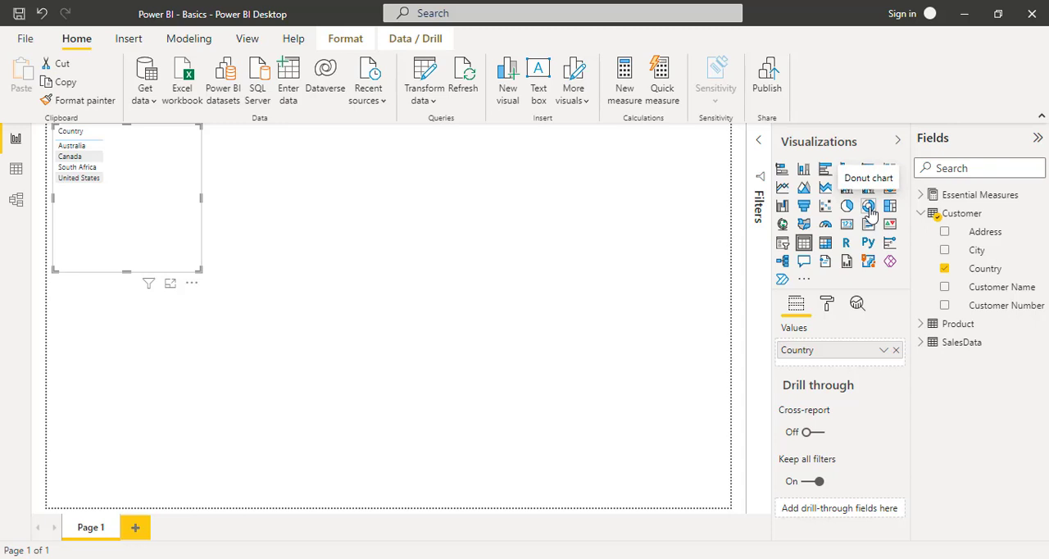
click(869, 207)
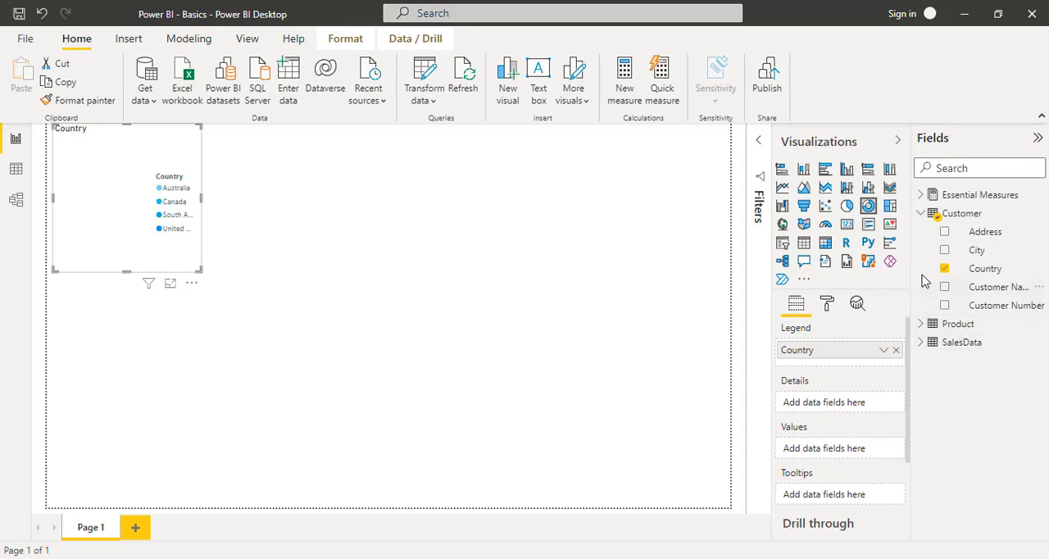
click(922, 196)
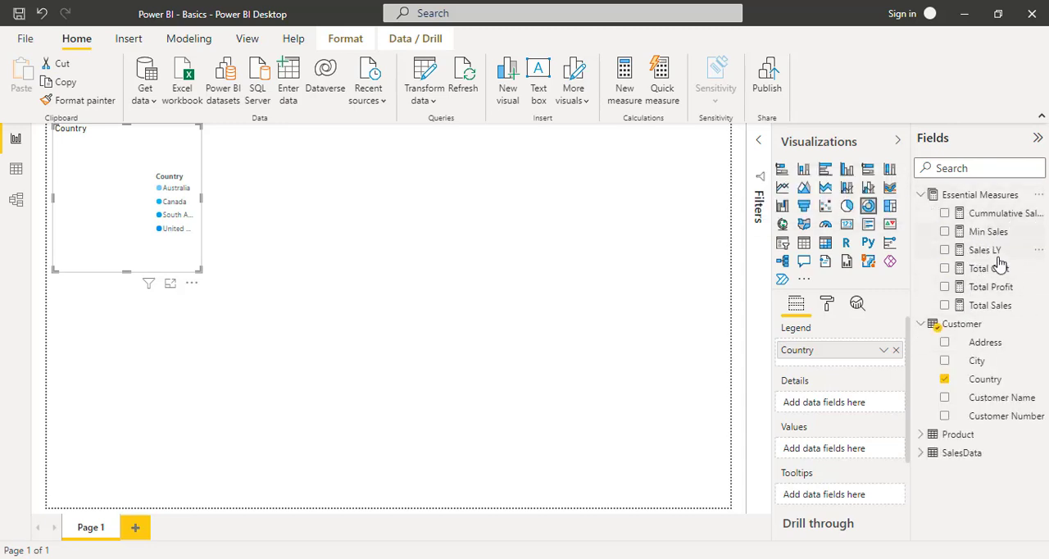
drag(992, 307, 1019, 308)
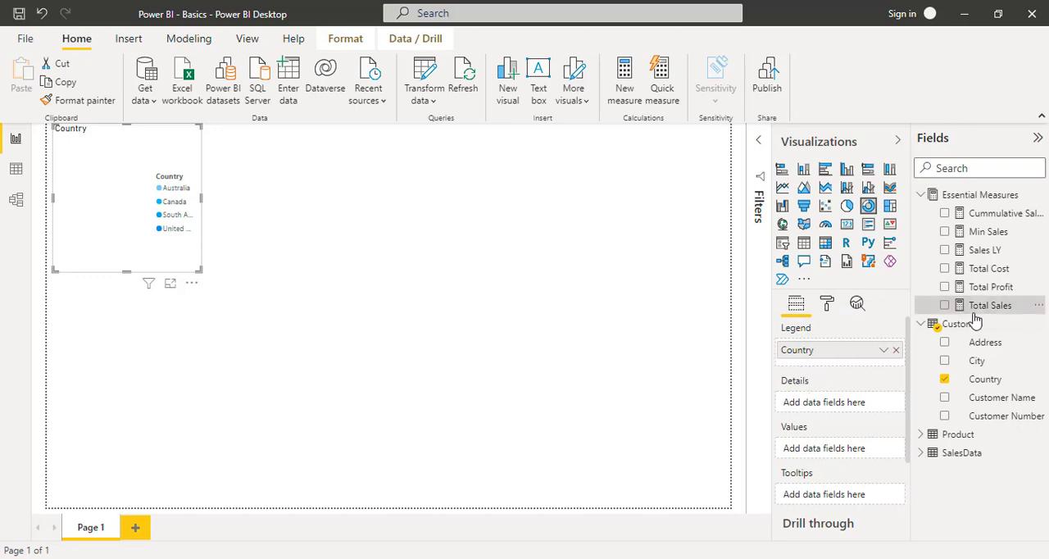
drag(994, 313, 858, 461)
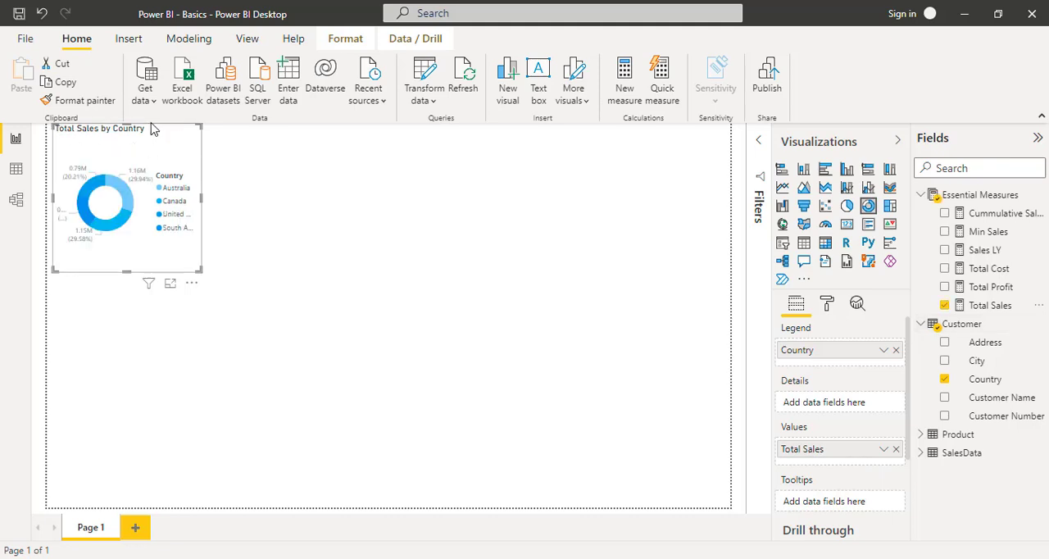
drag(152, 137, 242, 179)
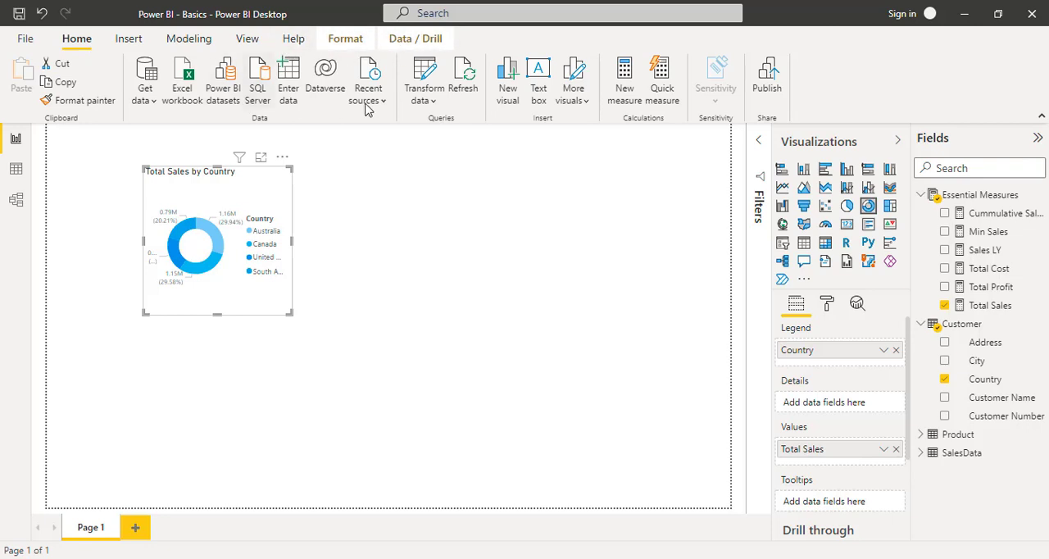
- Apply the first built-in Power BI theme with blue, navy, orange and purple colours, and shift the donut chart further right on the page
click(348, 41)
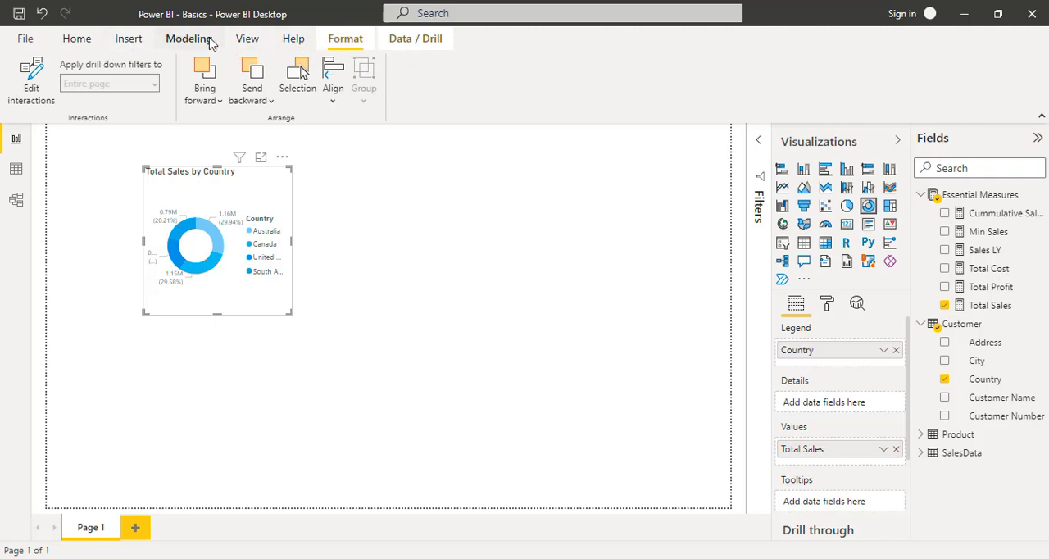
click(246, 39)
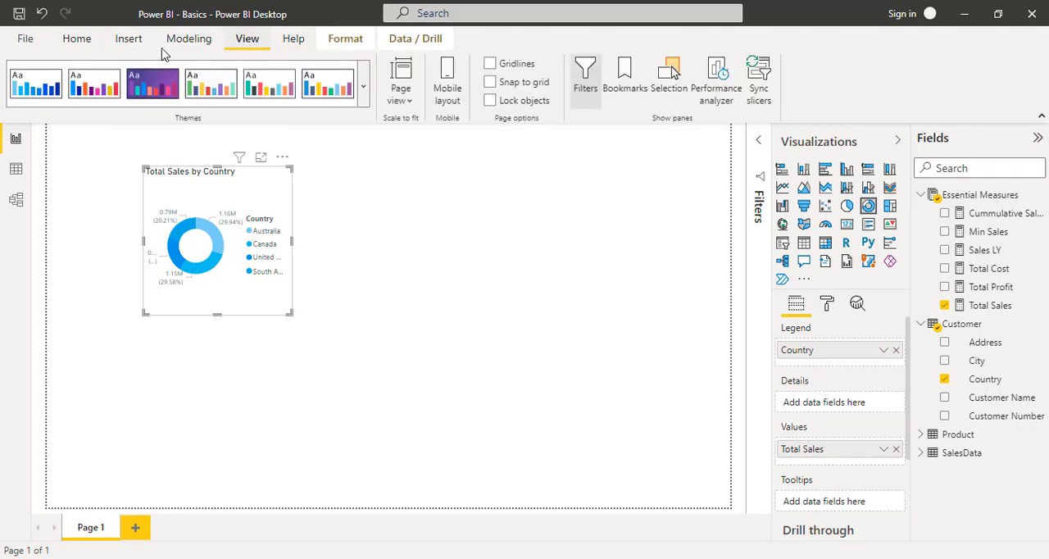
click(363, 97)
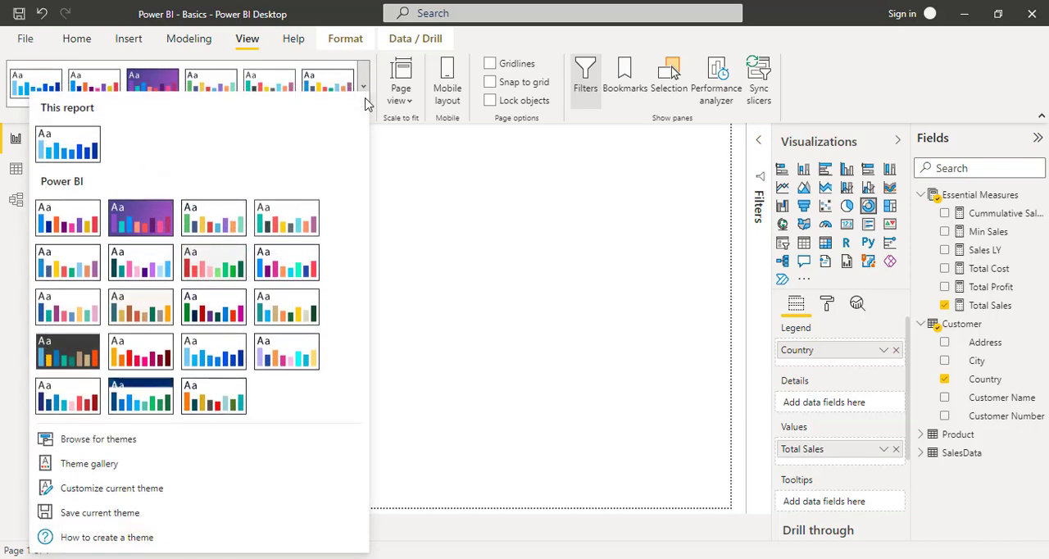
click(53, 229)
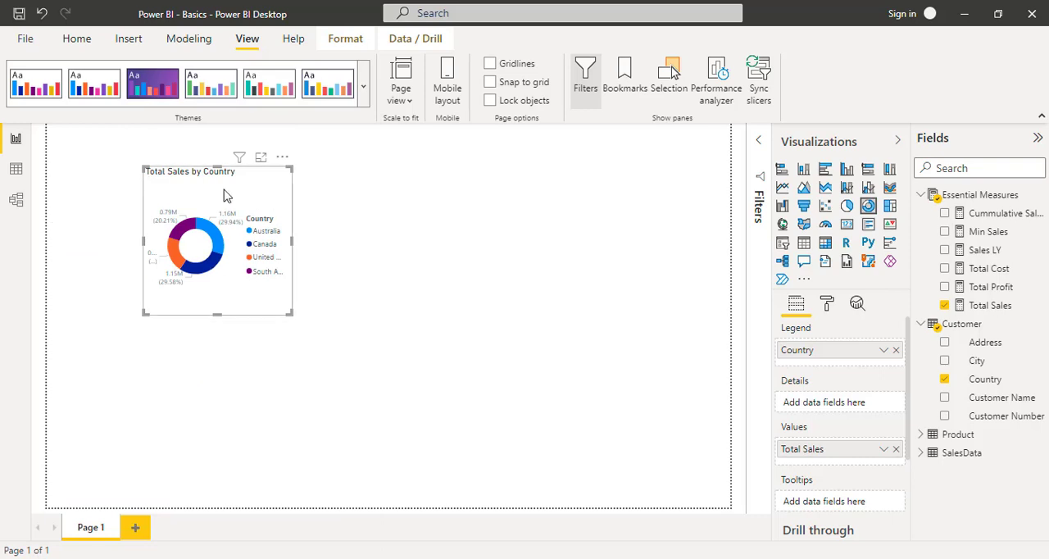
drag(206, 161, 257, 164)
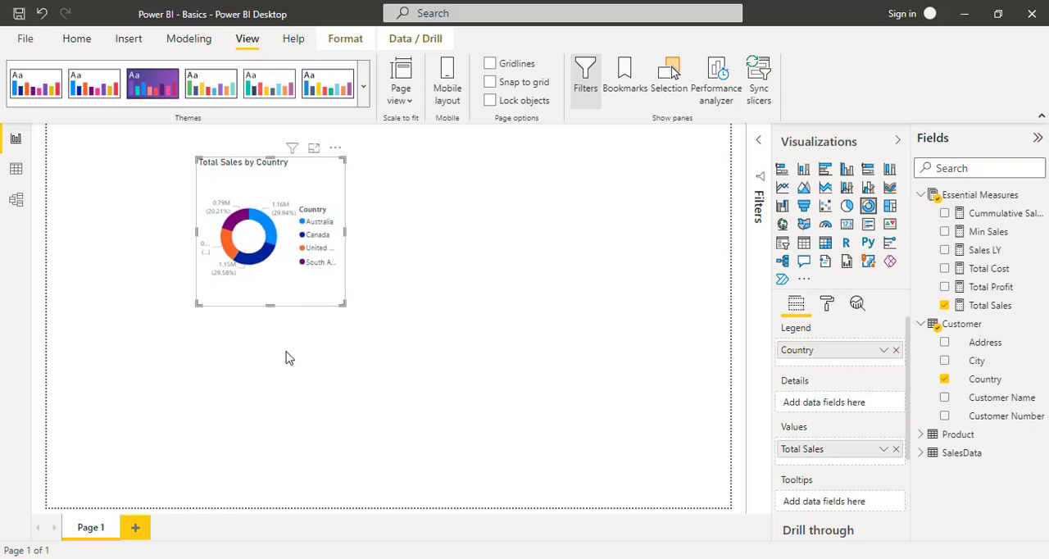
- Insert an empty stacked bar chart and place it directly below the donut chart, aligned with its left edge
drag(211, 318, 386, 412)
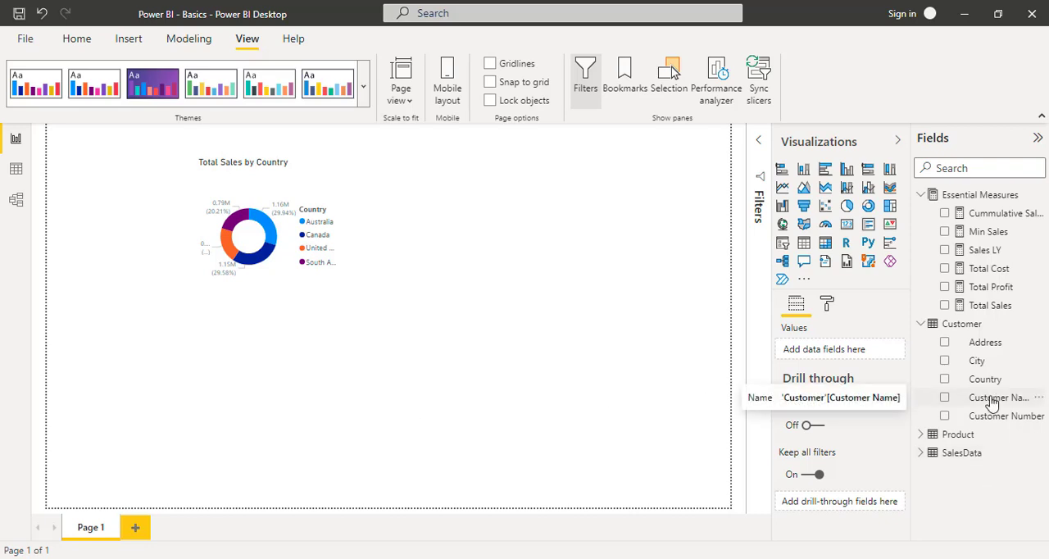
drag(991, 402, 925, 400)
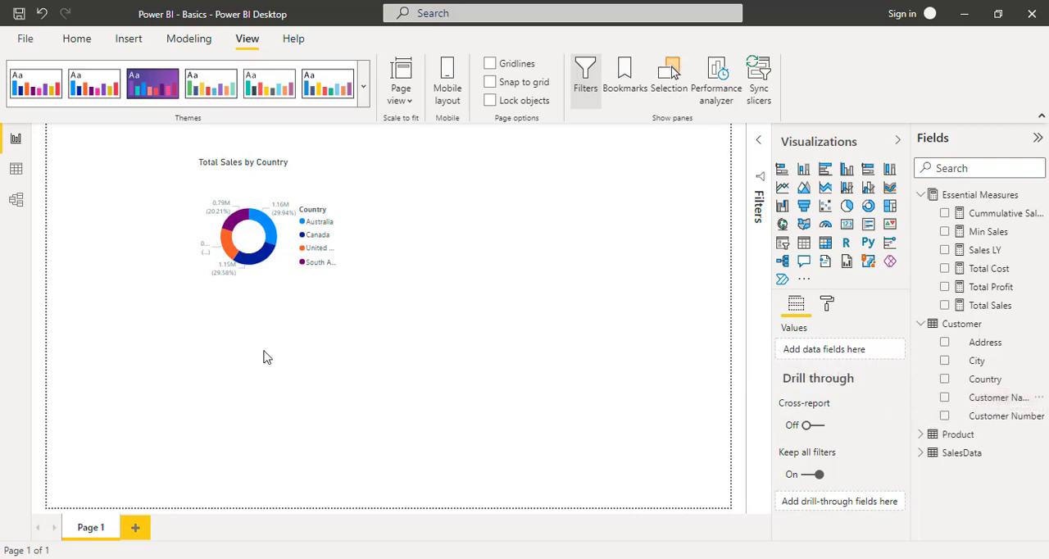
click(782, 174)
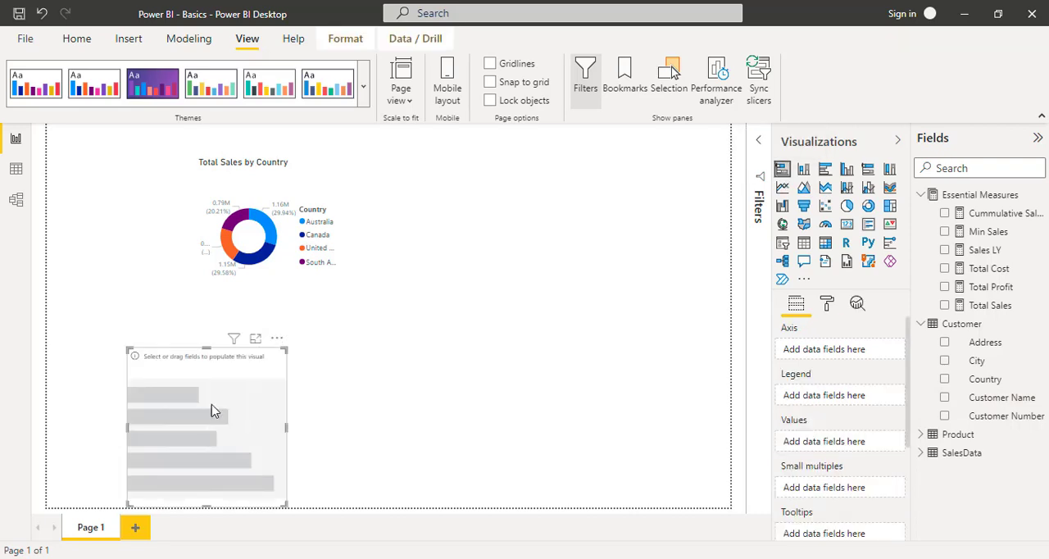
drag(163, 354, 232, 318)
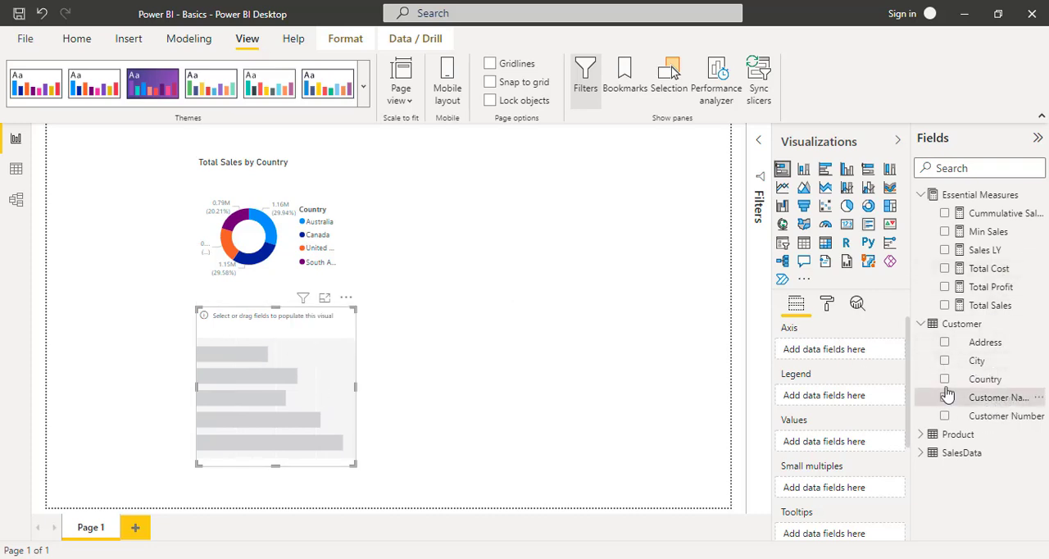
- Plot Total Sales by Customer Name in the stacked bar chart and extend its height to the page's lower edge
drag(946, 395, 848, 354)
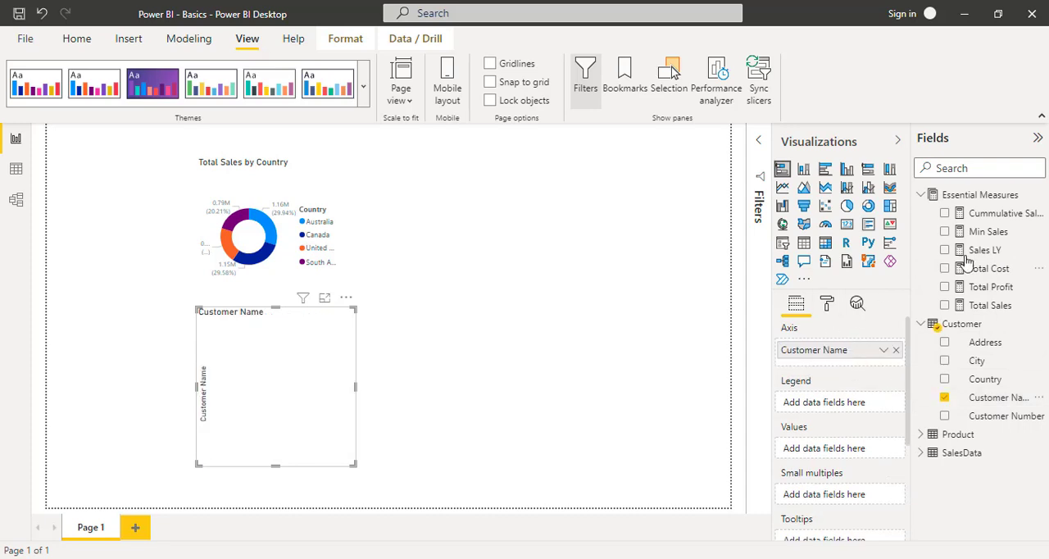
drag(982, 308, 840, 452)
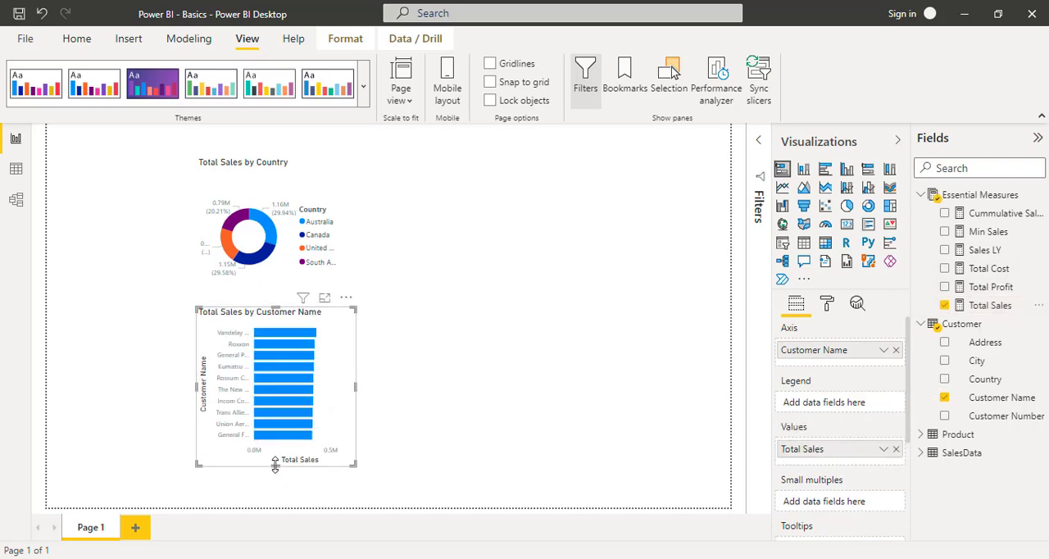
drag(276, 466, 276, 508)
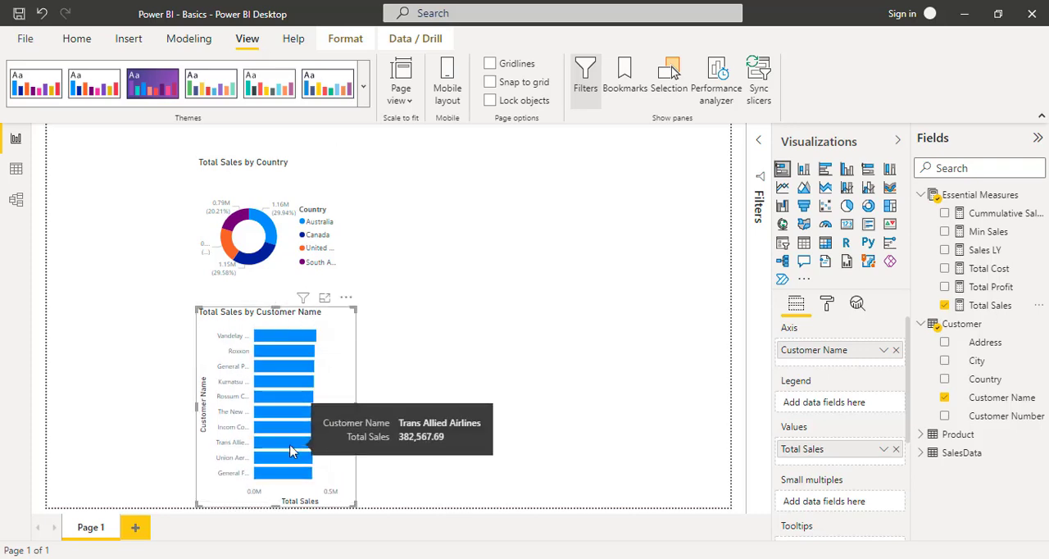
- Duplicate the Total Sales by Customer Name bar chart and place the copy beside the original
right_click(257, 312)
mouse_move(286, 393)
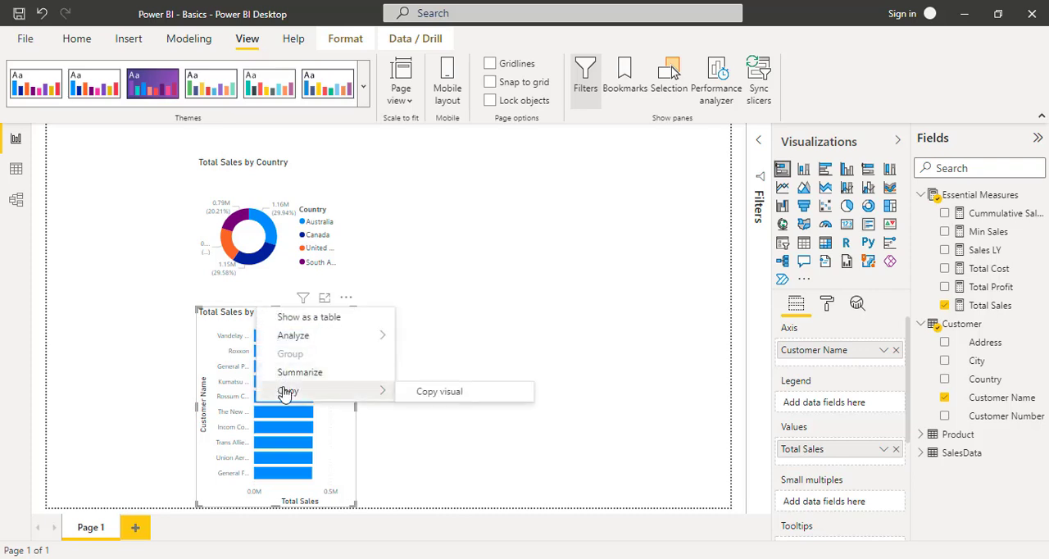
click(422, 392)
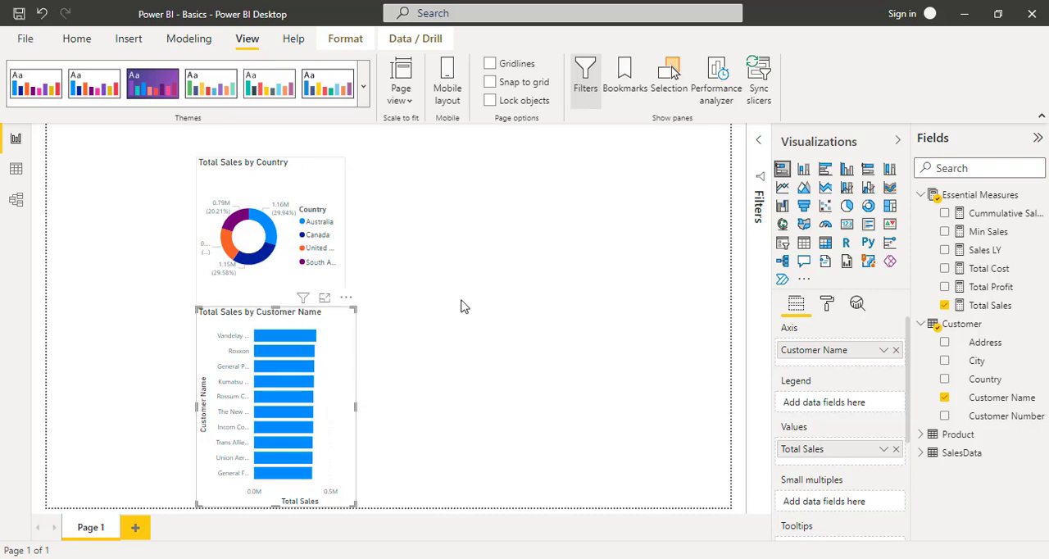
click(419, 333)
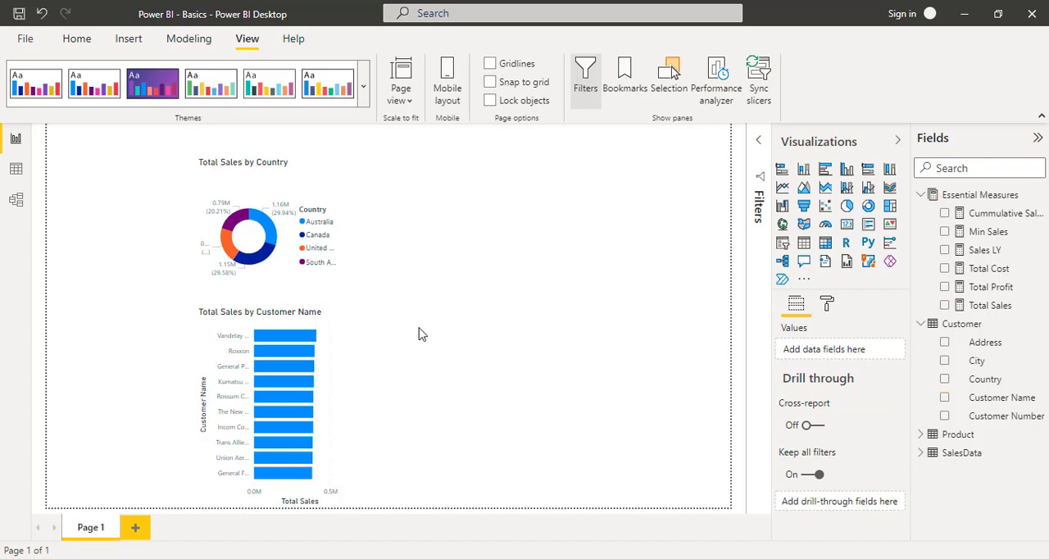
key(ctrl+v)
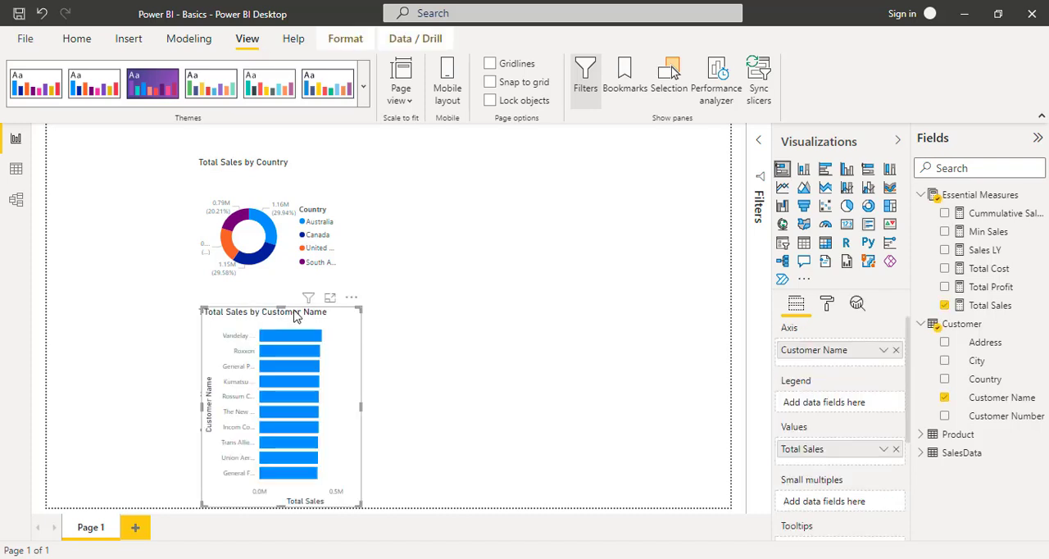
drag(260, 313, 410, 324)
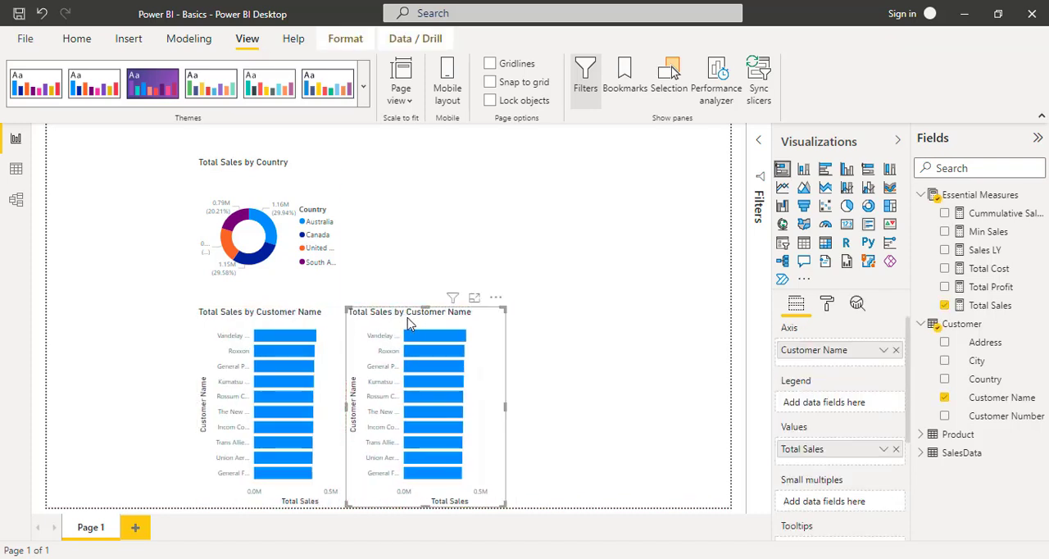
- Replace Customer Name with Product Name on the axis of the copied bar chart, keeping Total Sales as its only value
click(922, 435)
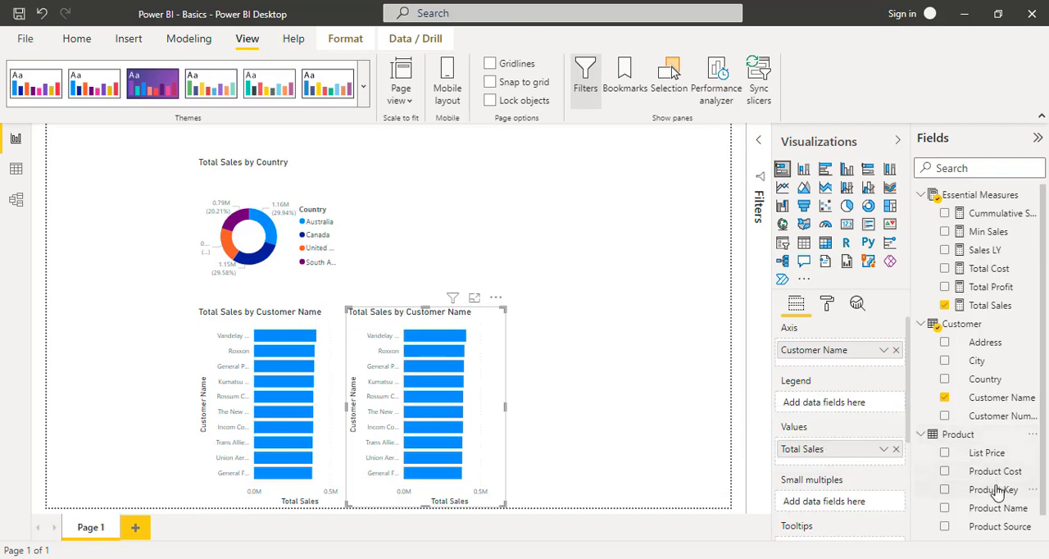
scroll(995, 505, down, 1)
drag(1004, 489, 860, 450)
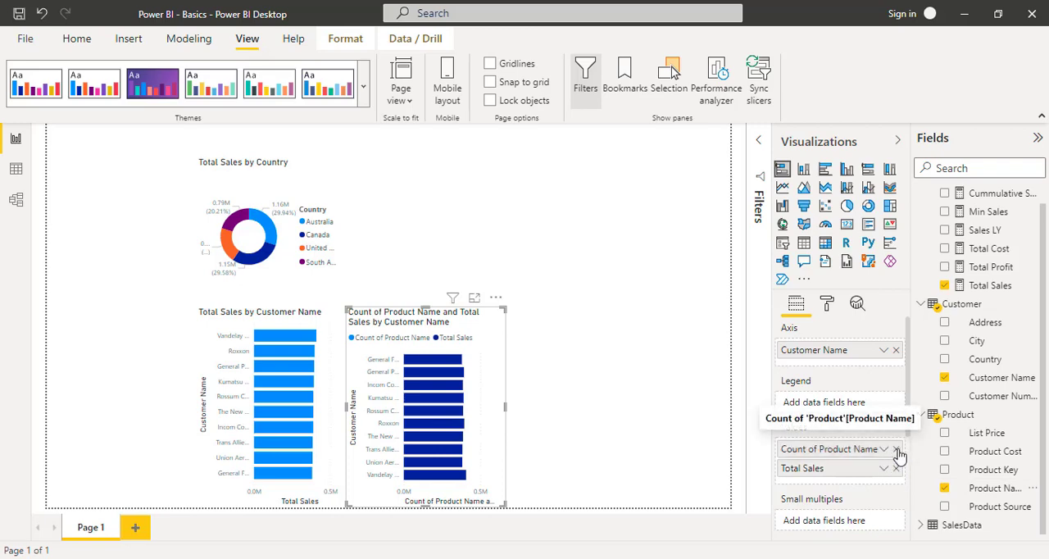
click(896, 449)
drag(993, 494, 844, 348)
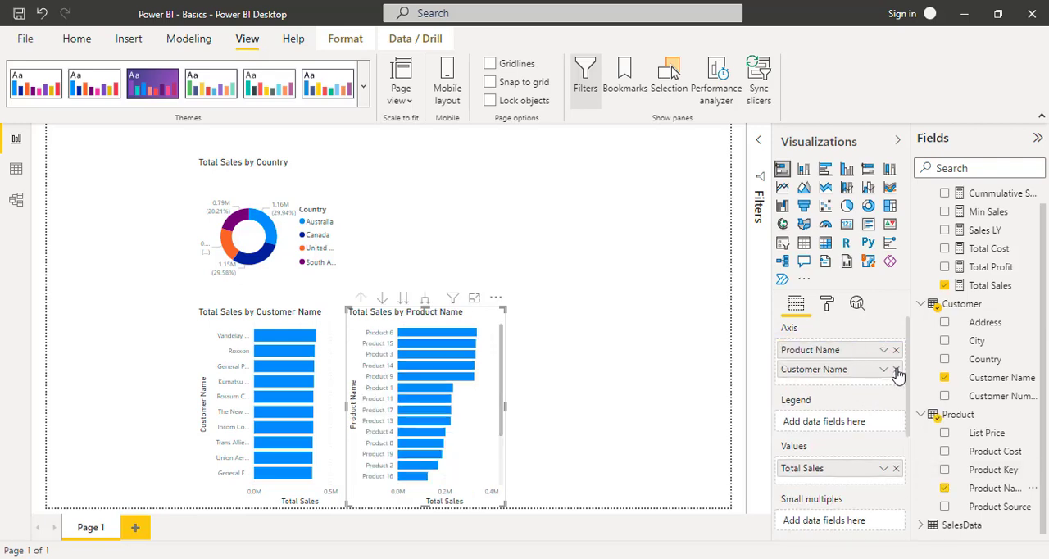
click(896, 368)
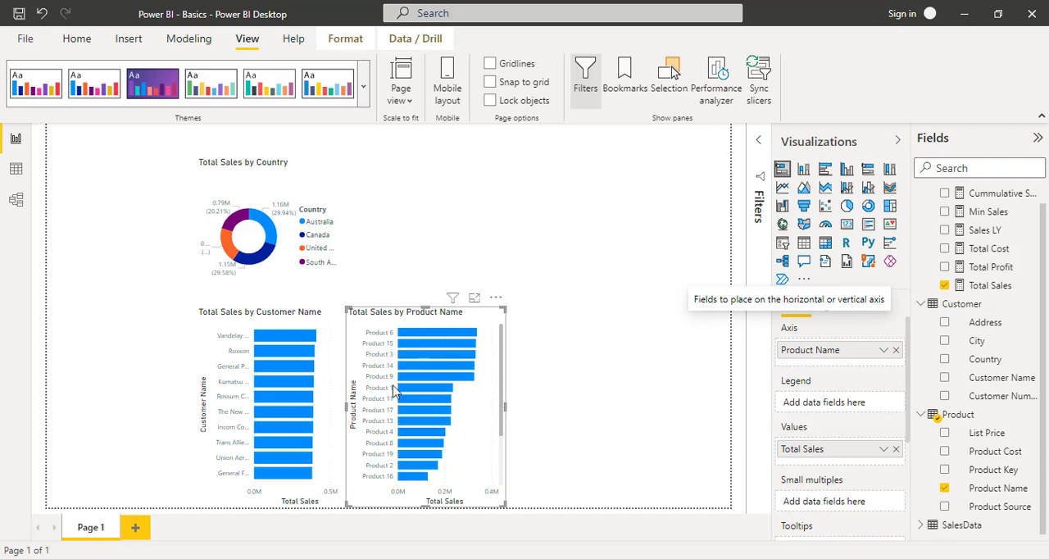
- Move the Product Name bar chart slightly away from the Customer Name chart and widen both charts a little
mouse_move(425, 347)
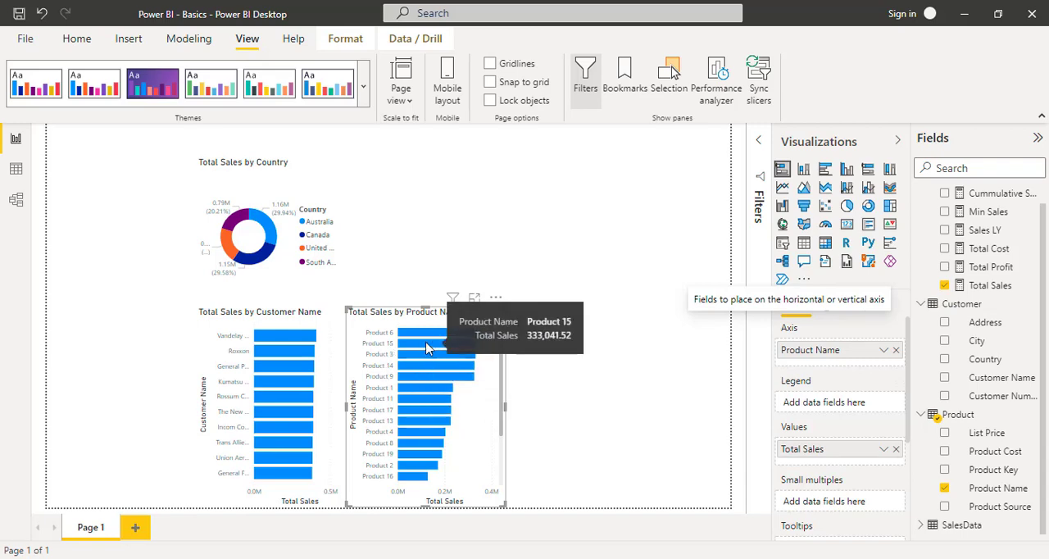
drag(410, 317, 441, 318)
click(287, 317)
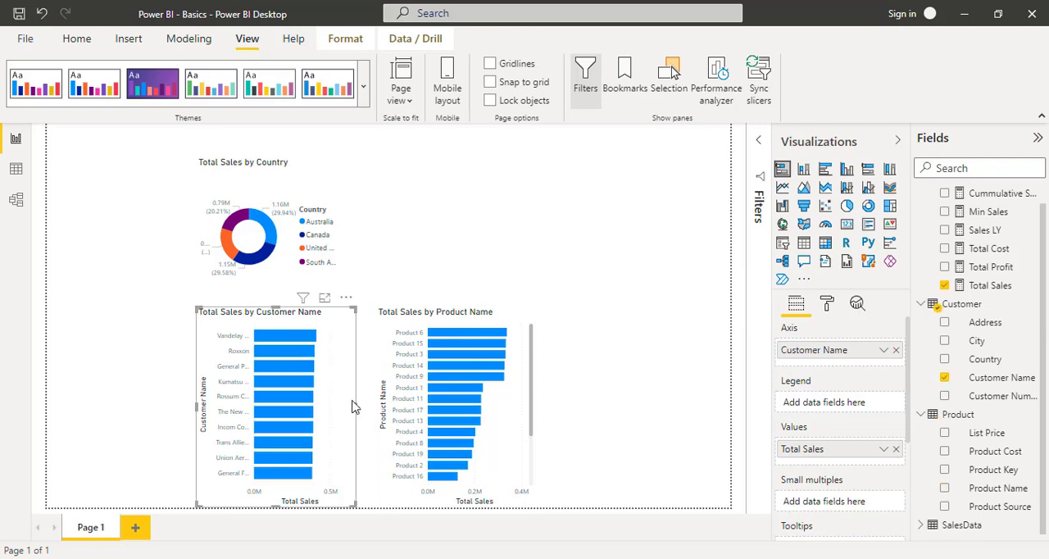
drag(354, 407, 366, 411)
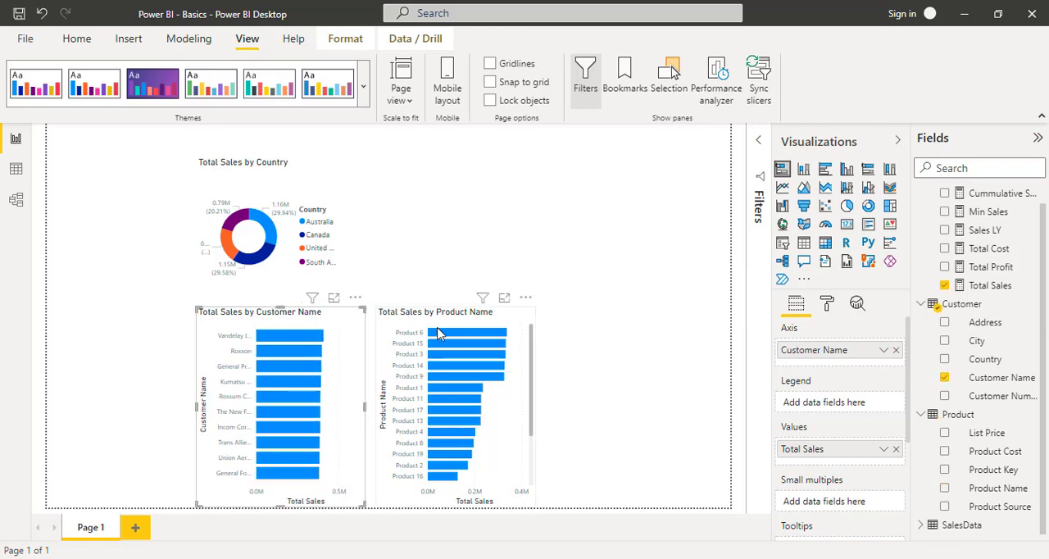
click(461, 319)
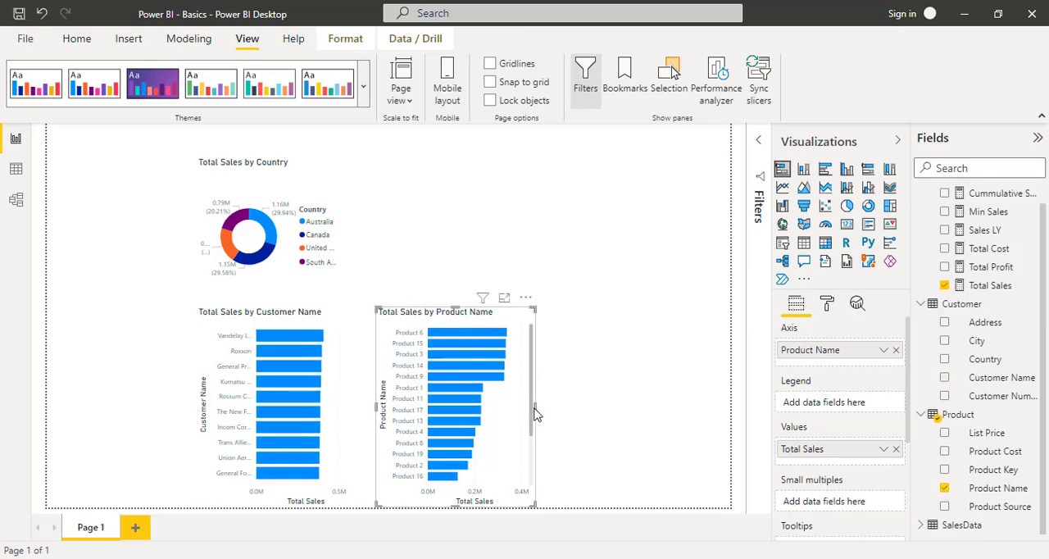
drag(535, 408, 540, 414)
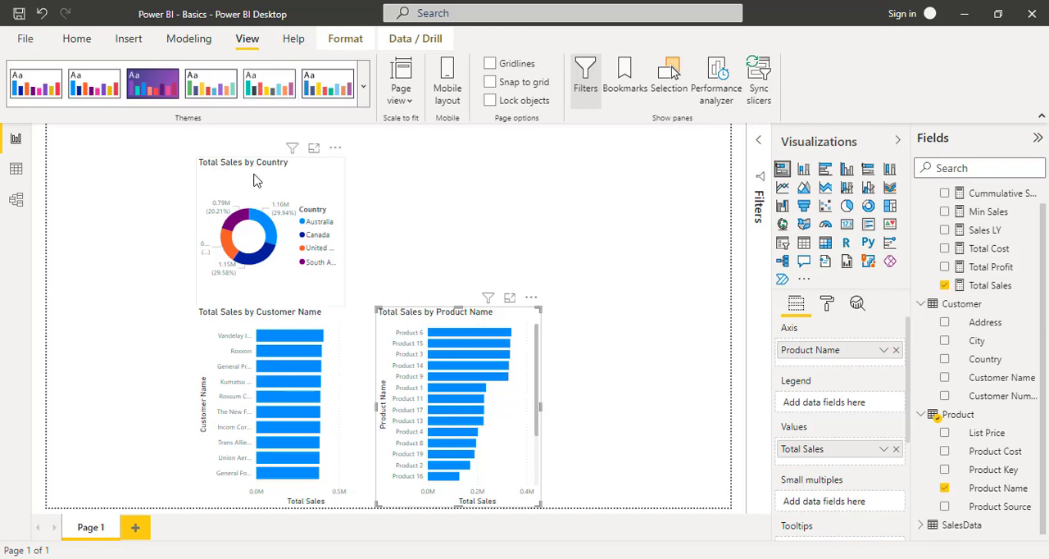
click(198, 218)
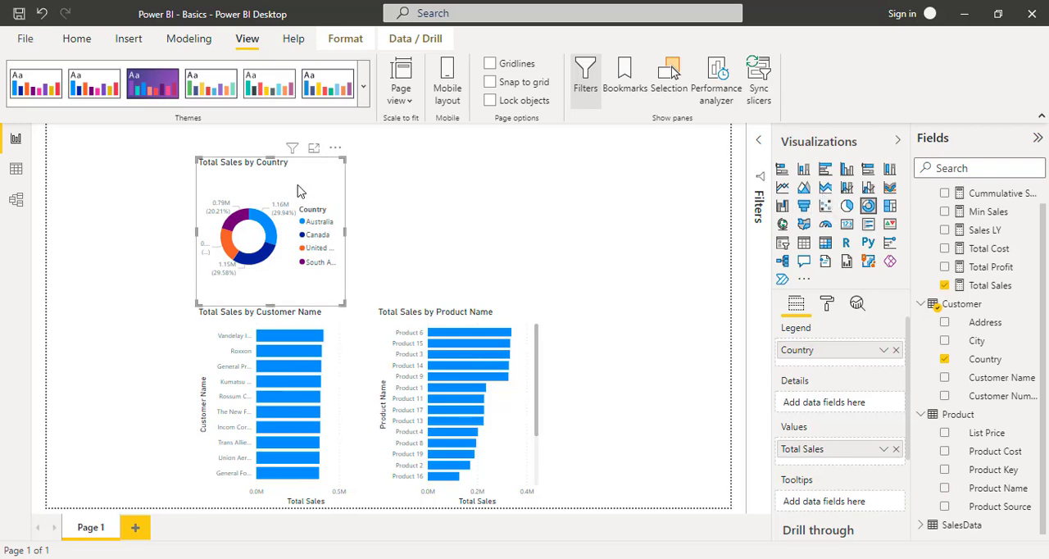
click(582, 225)
drag(581, 311, 694, 449)
click(287, 184)
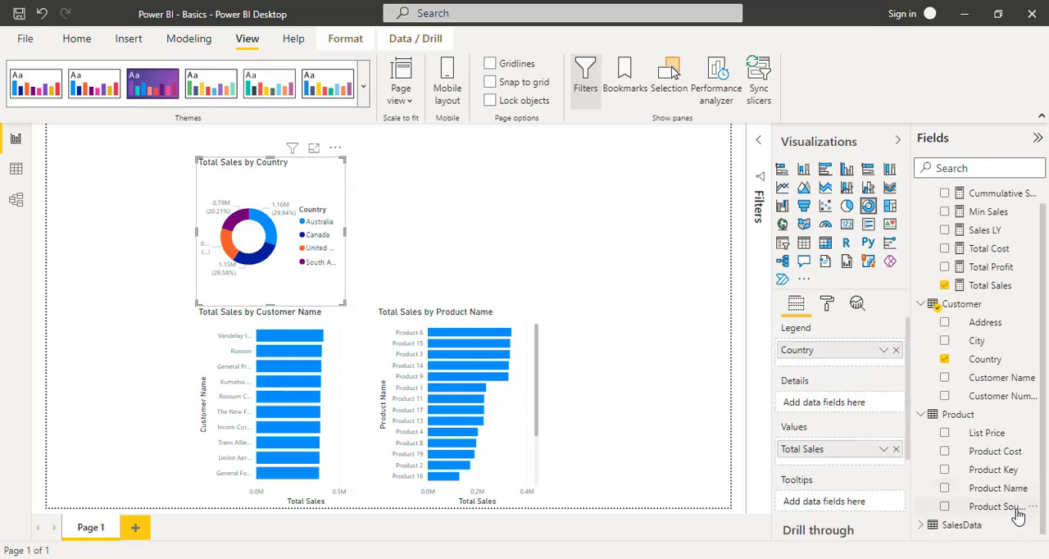
- Replace Country with Product Source as the donut chart's legend and widen the chart slightly
drag(1015, 513, 881, 369)
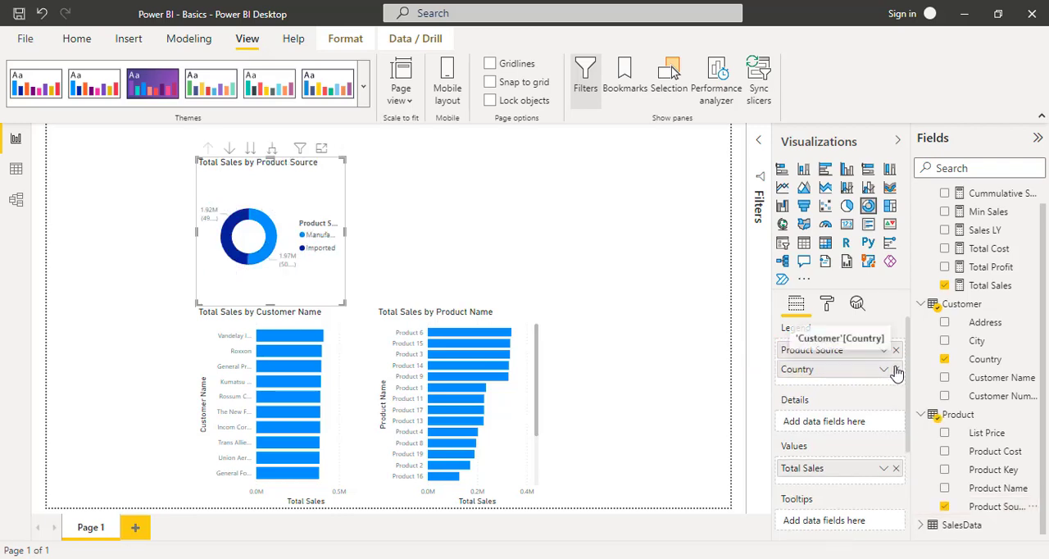
click(896, 369)
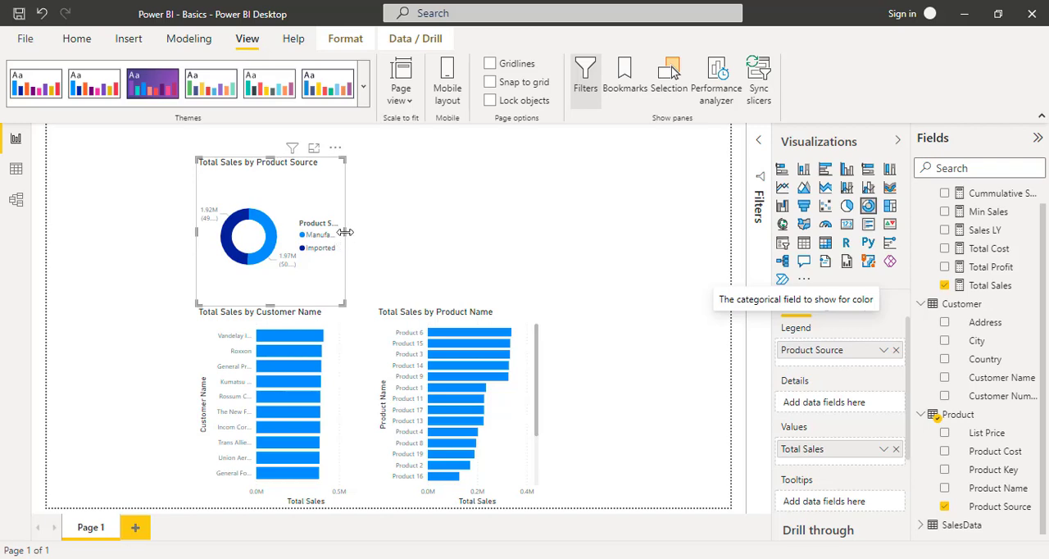
drag(345, 232, 361, 238)
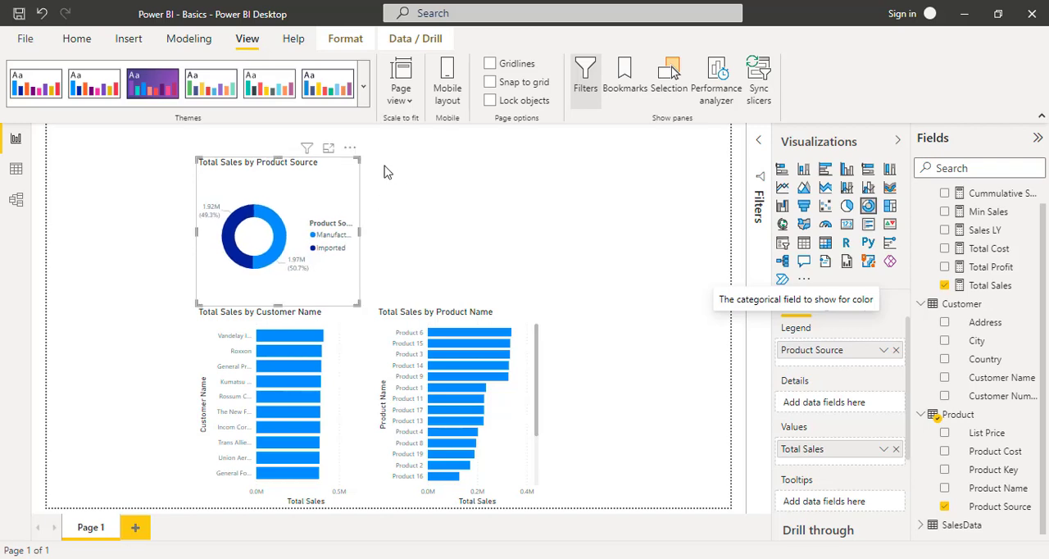
- Create a new line chart with Order Date from the SalesData table on its axis
drag(390, 159, 722, 283)
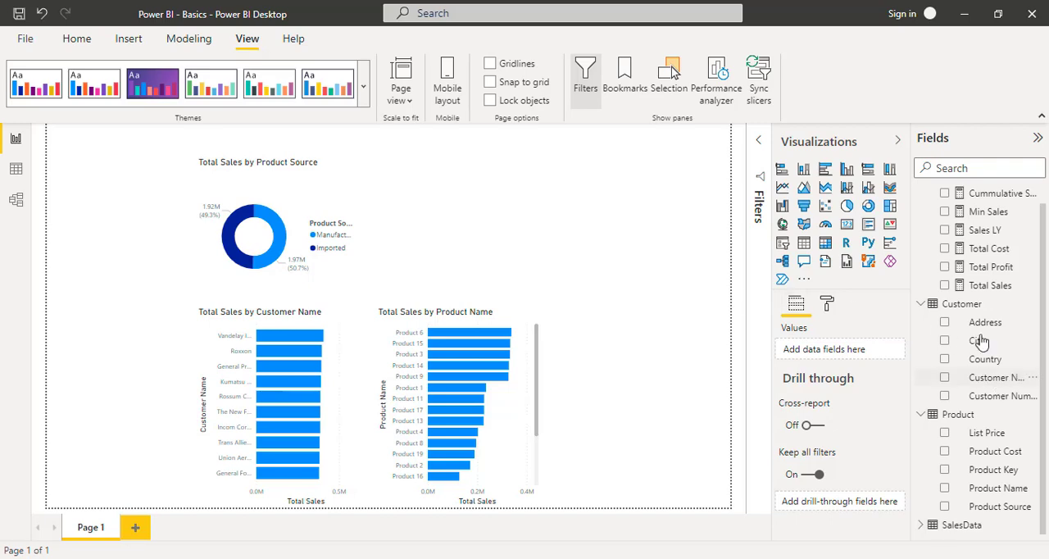
click(920, 525)
scroll(990, 441, down, 3)
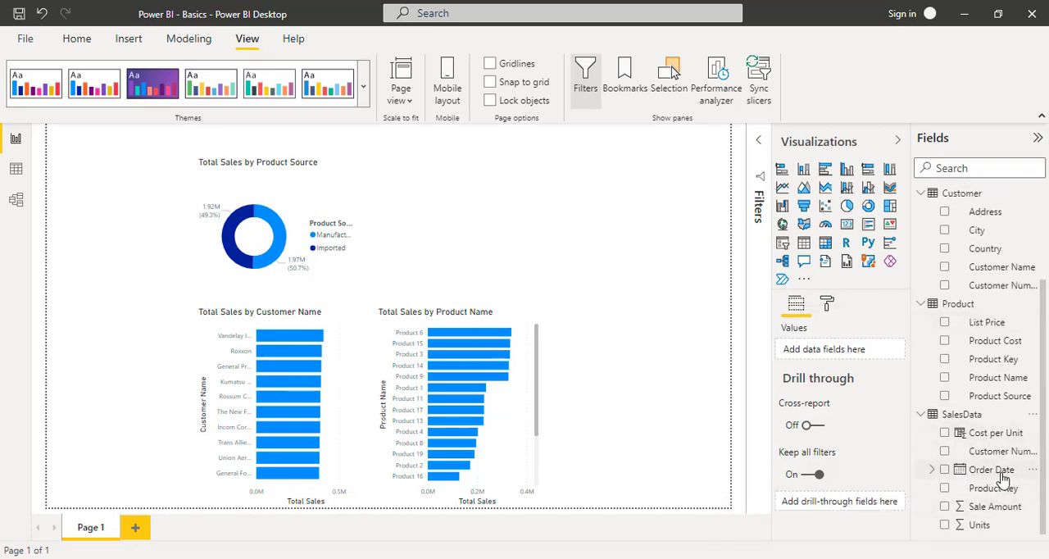
drag(1007, 470, 853, 361)
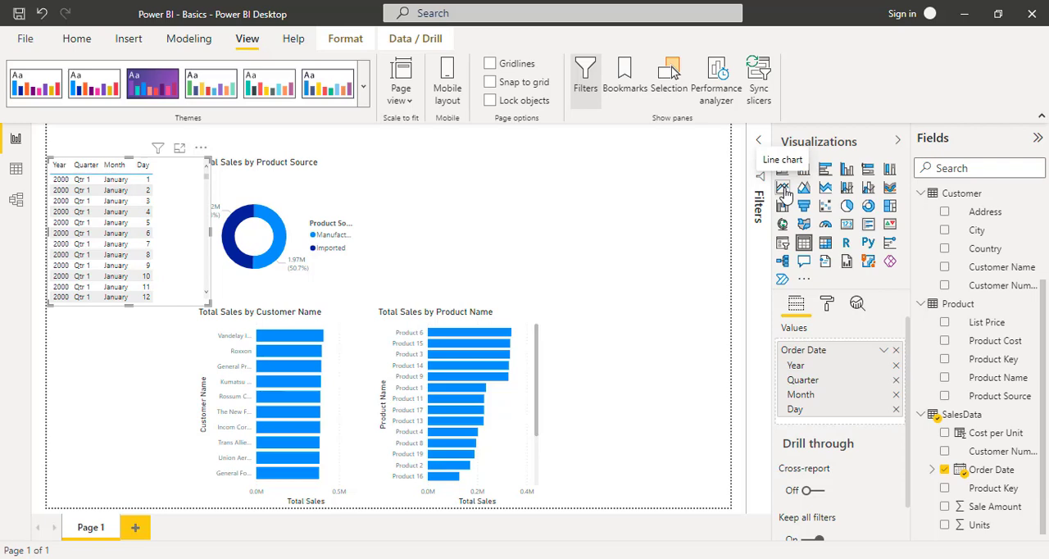
click(783, 188)
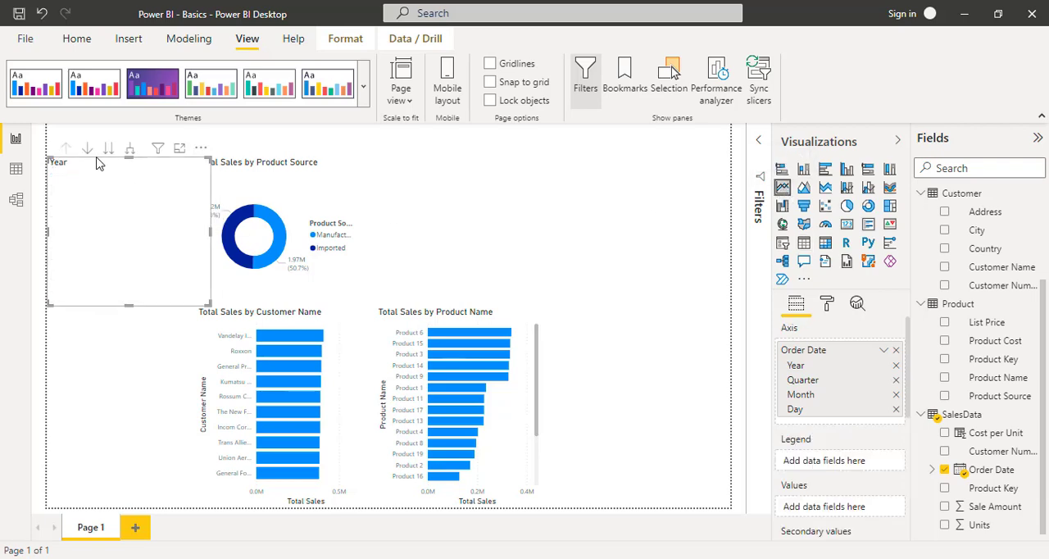
- Place the Order Date line chart beside the donut chart, widen it almost to the page edge, and align its upper edge with the donut
drag(97, 163, 428, 140)
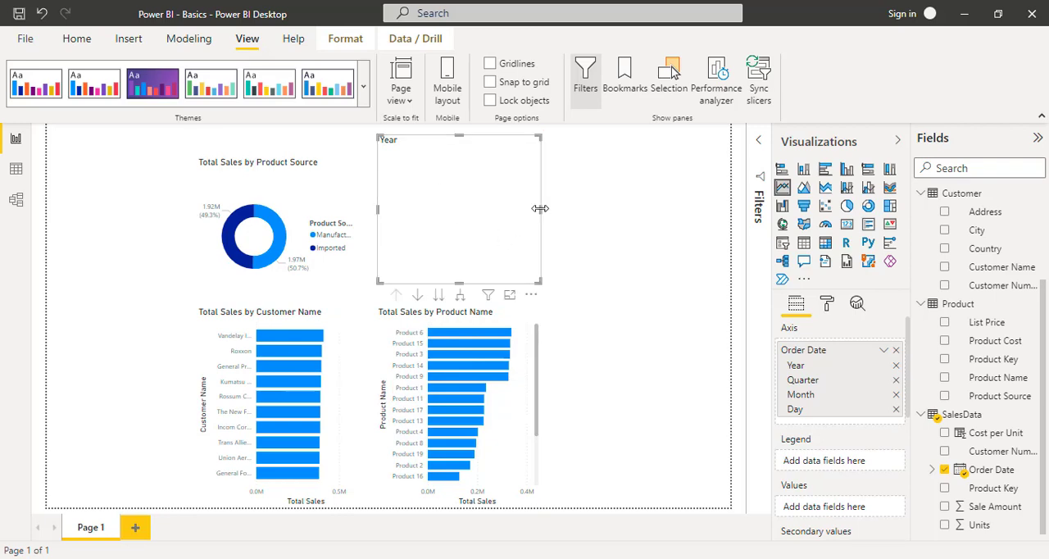
drag(596, 215, 716, 222)
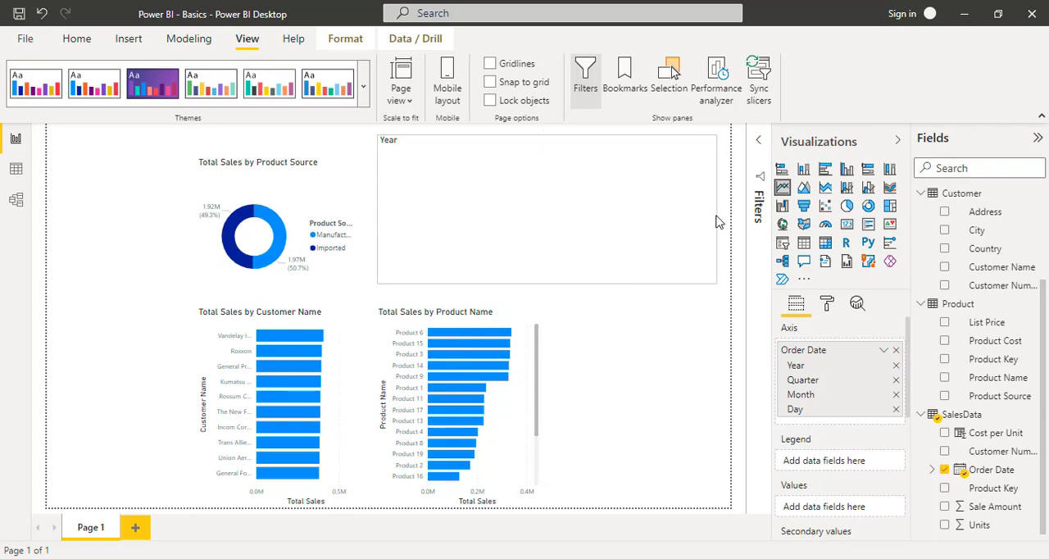
drag(548, 136, 549, 162)
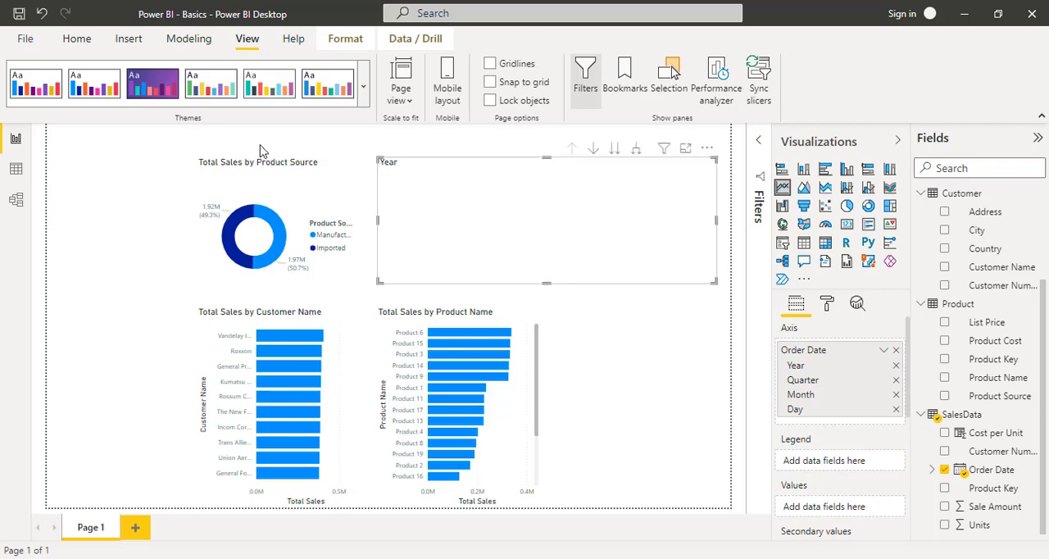
click(329, 150)
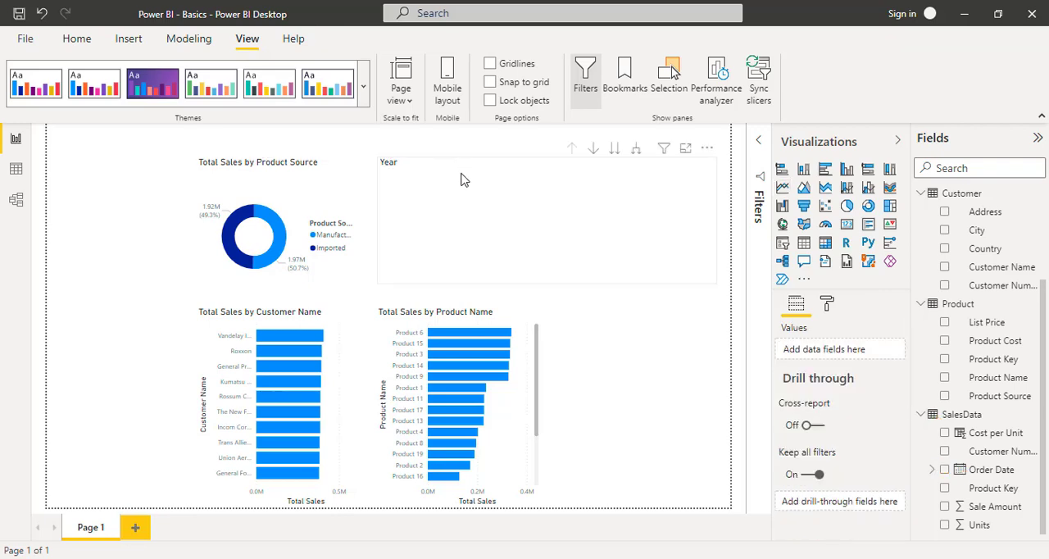
click(496, 174)
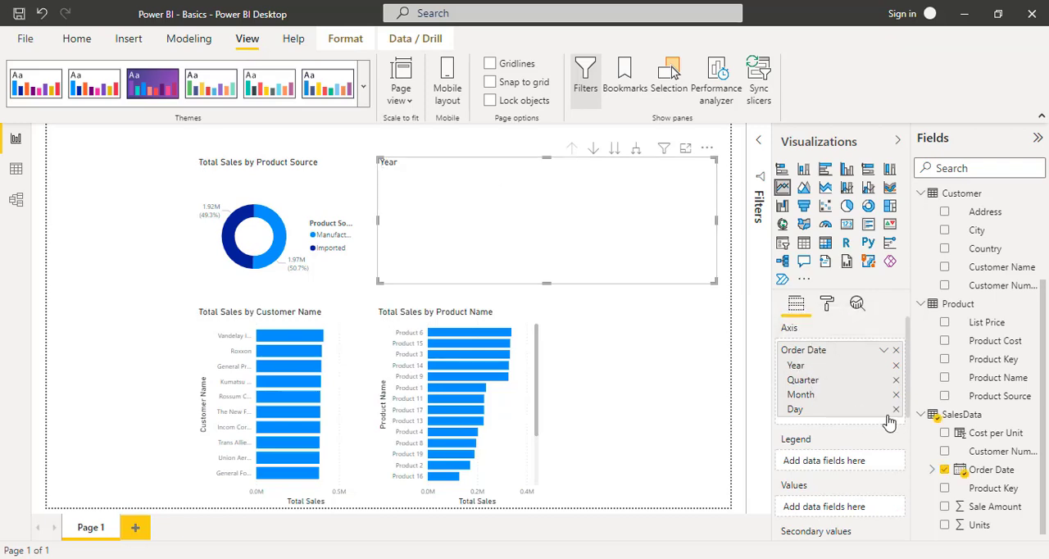
- Switch the line chart's axis from the date hierarchy to plain Order Date and plot Total Sales as its values
click(884, 353)
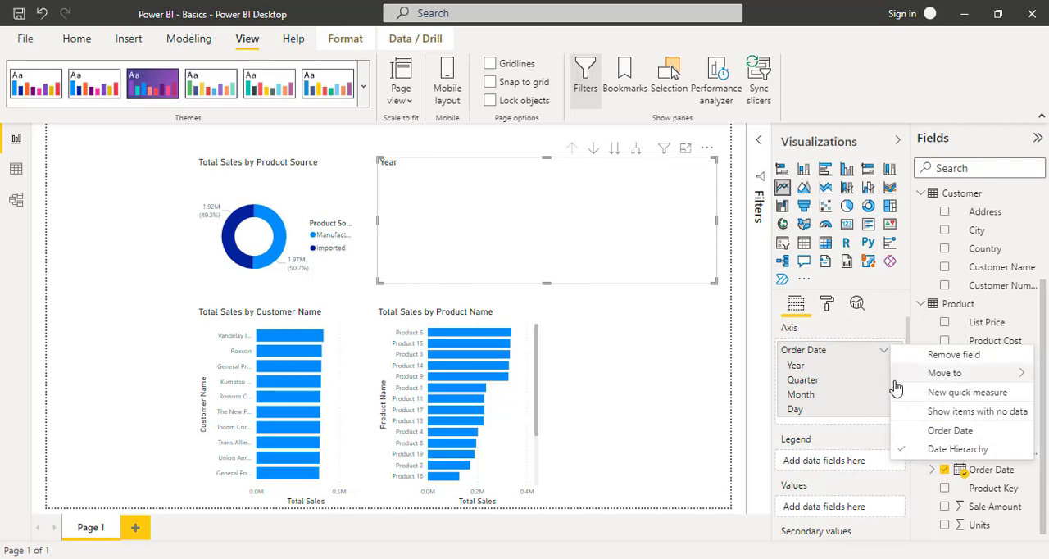
click(925, 433)
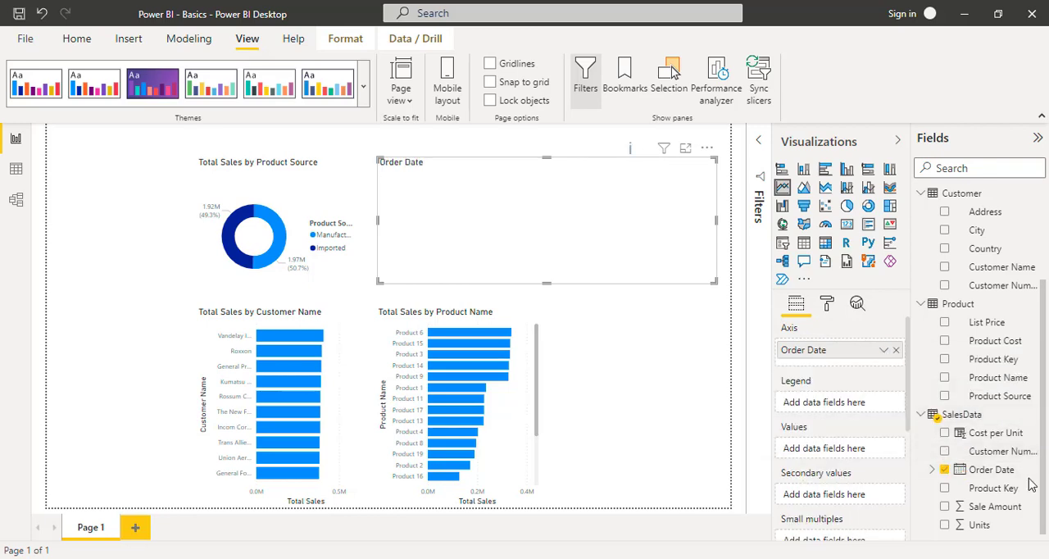
scroll(1000, 347, up, 3)
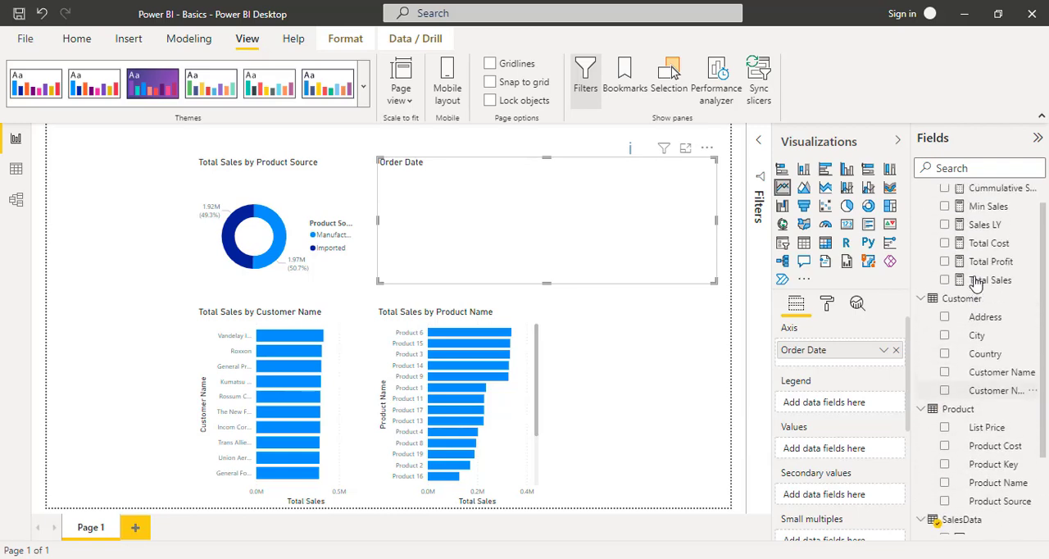
drag(995, 290, 836, 460)
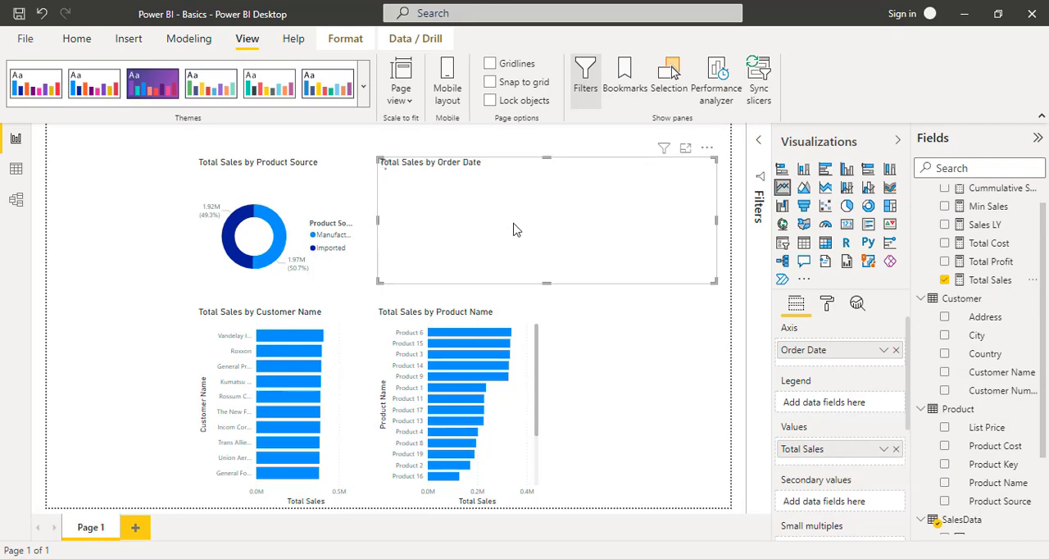
mouse_move(513, 230)
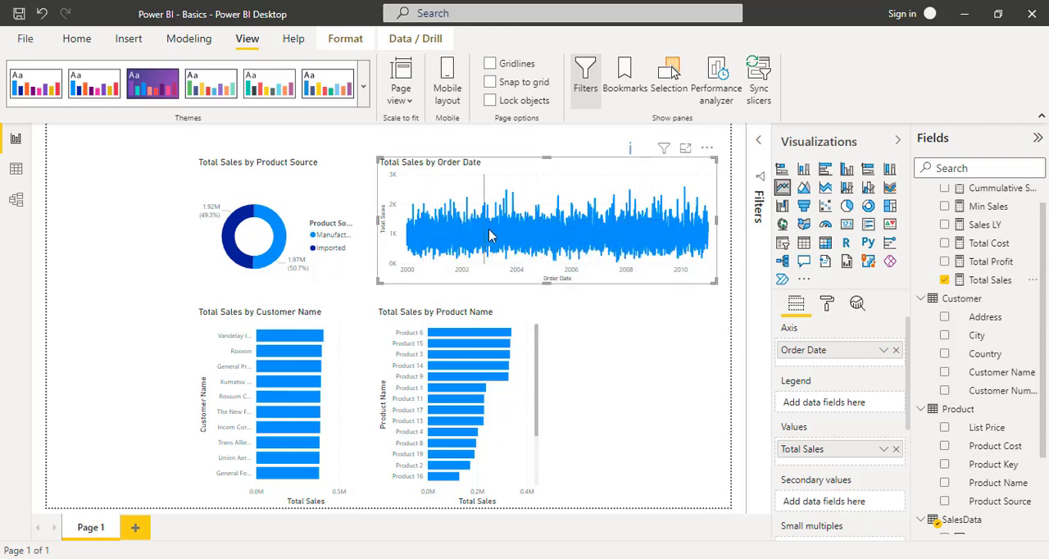
mouse_move(480, 242)
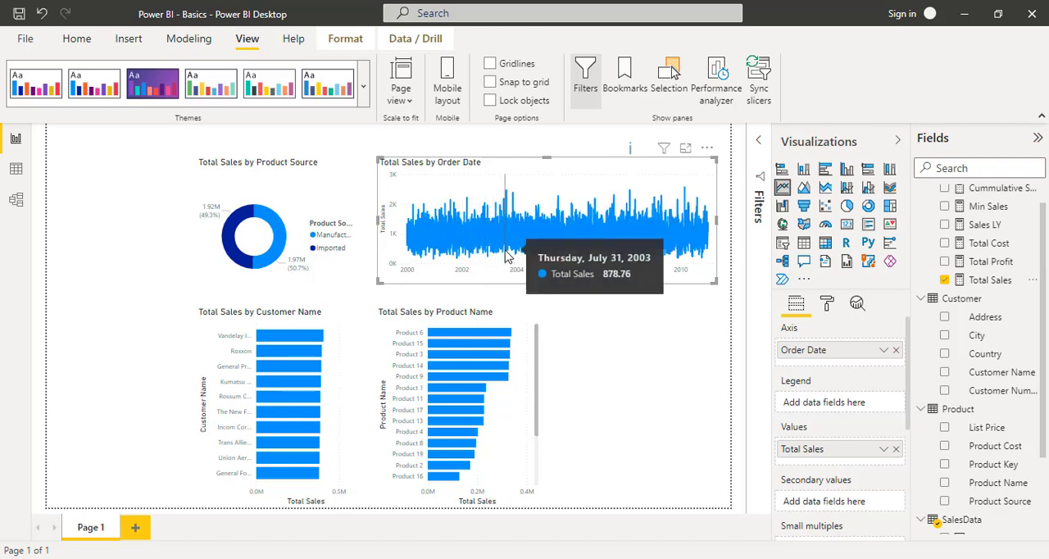
- Convert the Order Date line chart to a stacked column chart and set its axis to Date Hierarchy
click(804, 172)
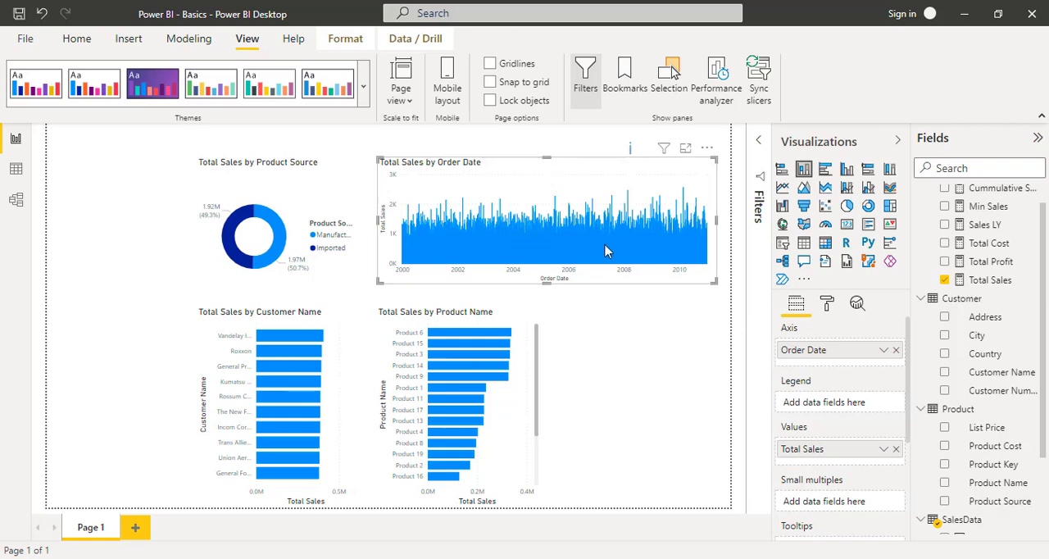
click(883, 351)
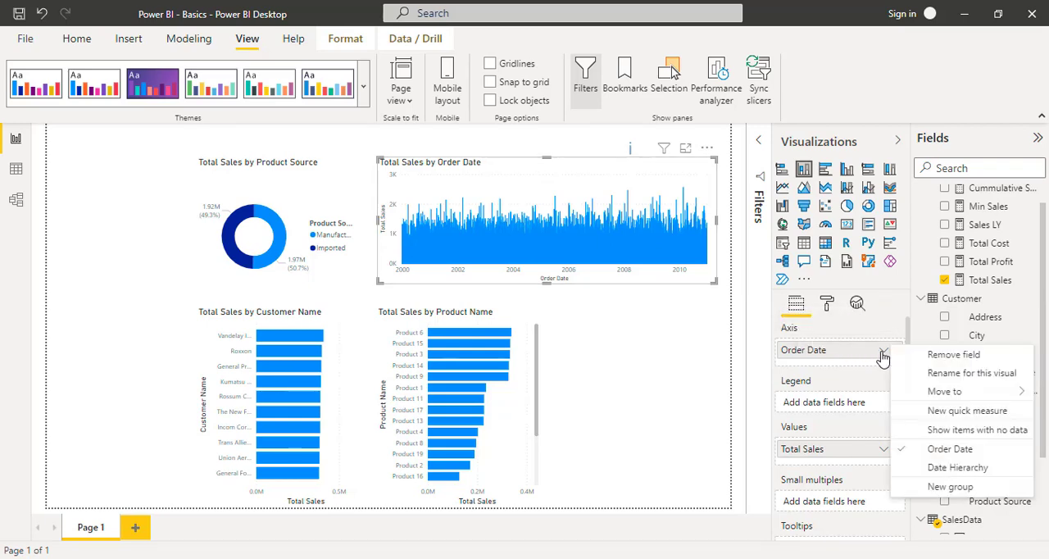
click(916, 469)
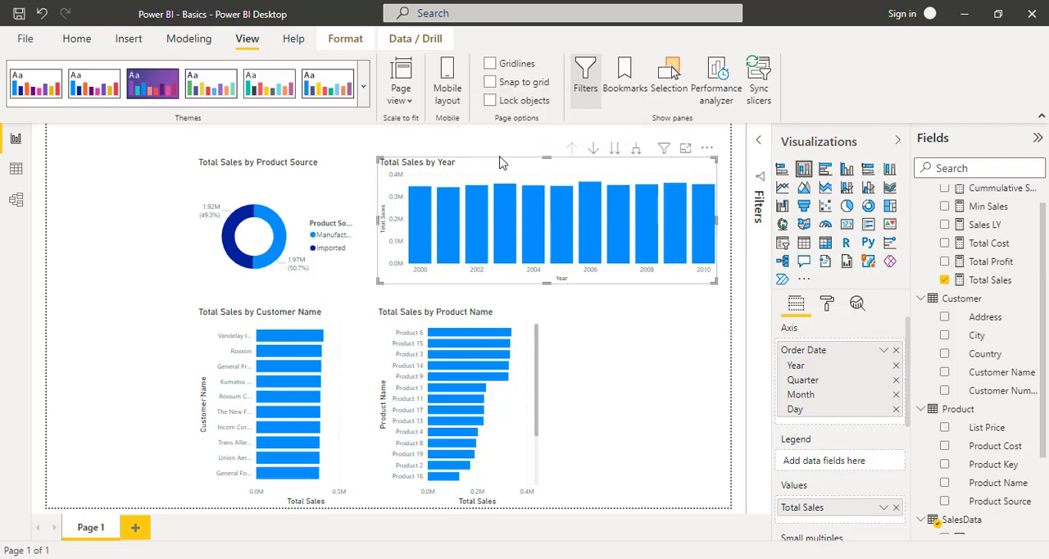
click(660, 288)
click(589, 164)
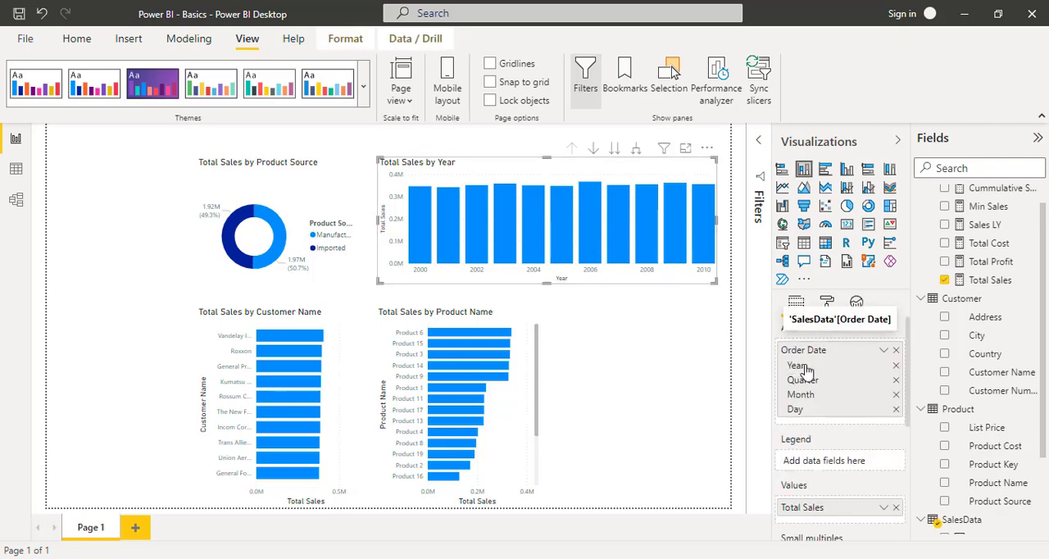
- Expand the Total Sales column chart one hierarchy level to year and quarter and examine the first quarter's column
click(637, 155)
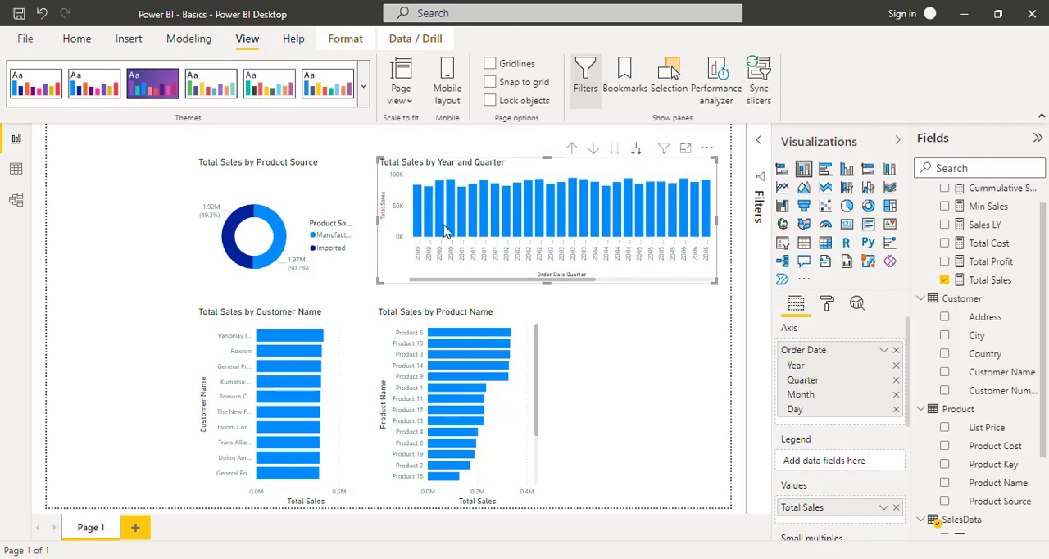
mouse_move(445, 232)
mouse_move(419, 218)
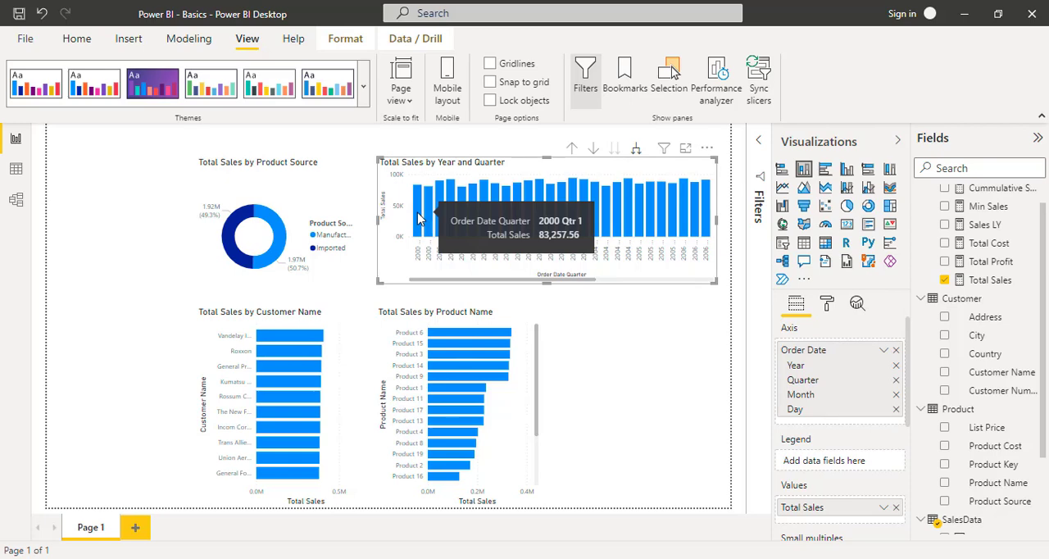
- Remove the Quarter level from the Order Date hierarchy on the column chart's axis
scroll(855, 352, down, 5)
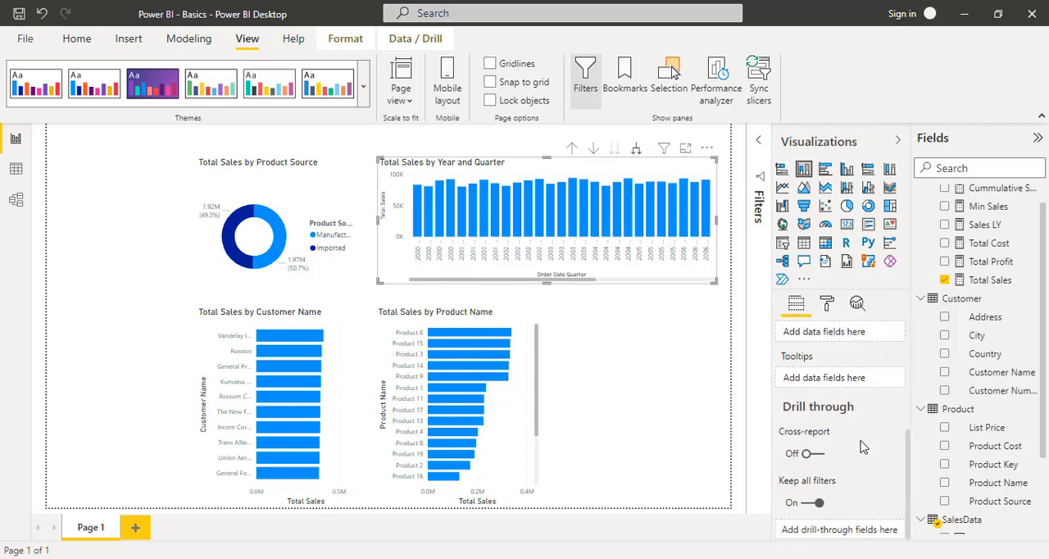
scroll(859, 472, up, 5)
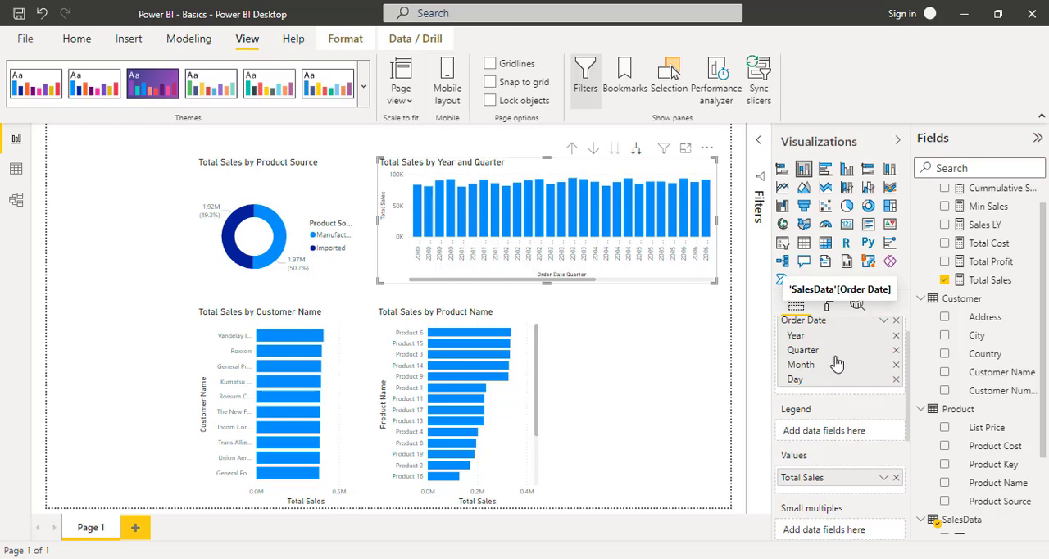
click(896, 350)
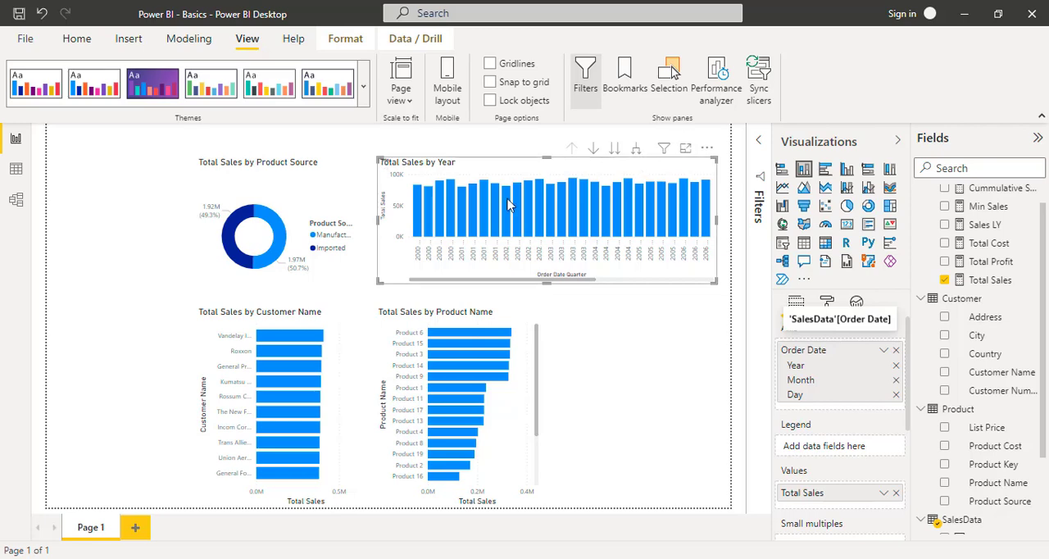
- Expand the column chart to year and month, examine the monthly columns, and drill back up to years
click(637, 154)
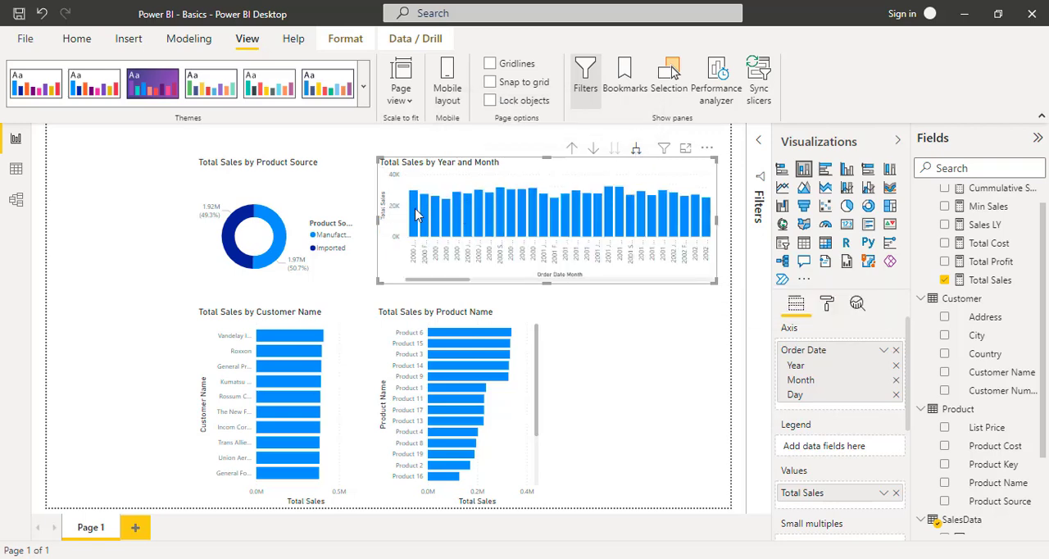
mouse_move(414, 214)
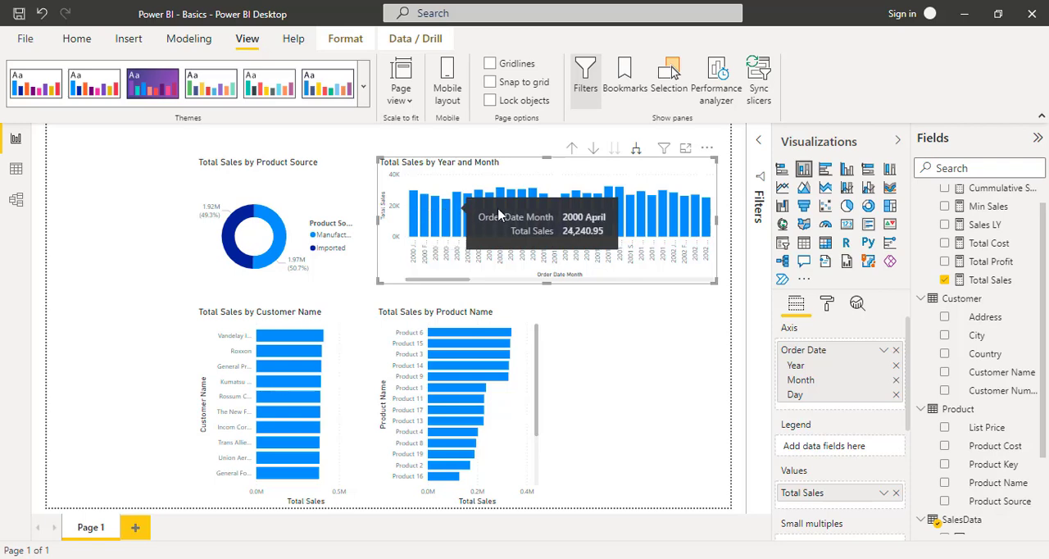
click(574, 153)
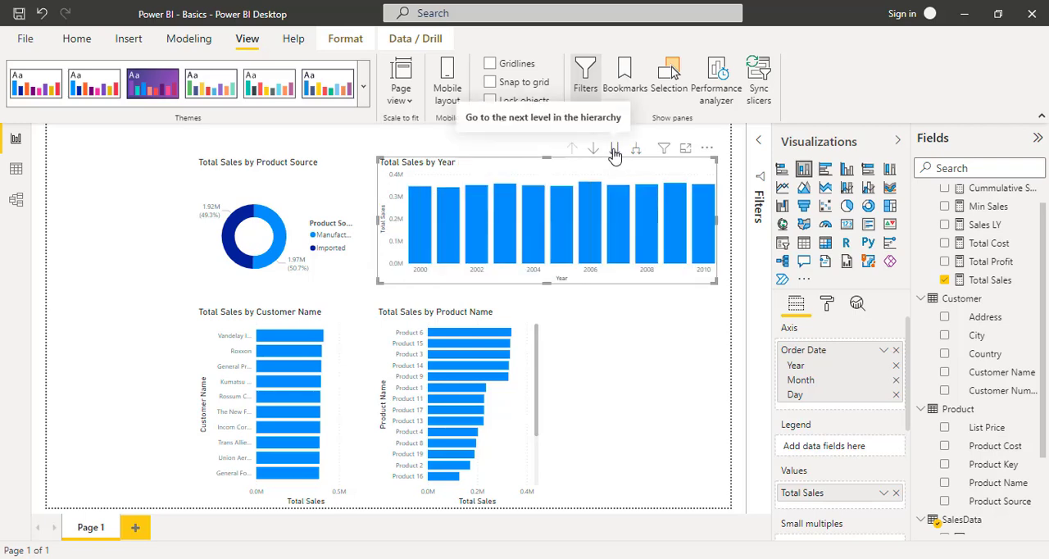
- Take the column chart to the next hierarchy level to examine Total Sales by month across all years
click(616, 151)
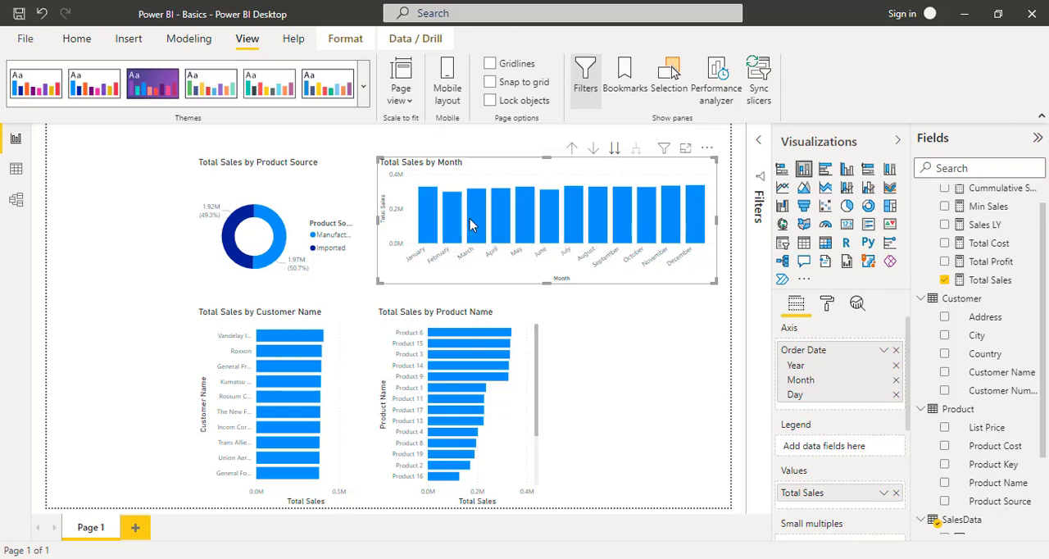
mouse_move(478, 223)
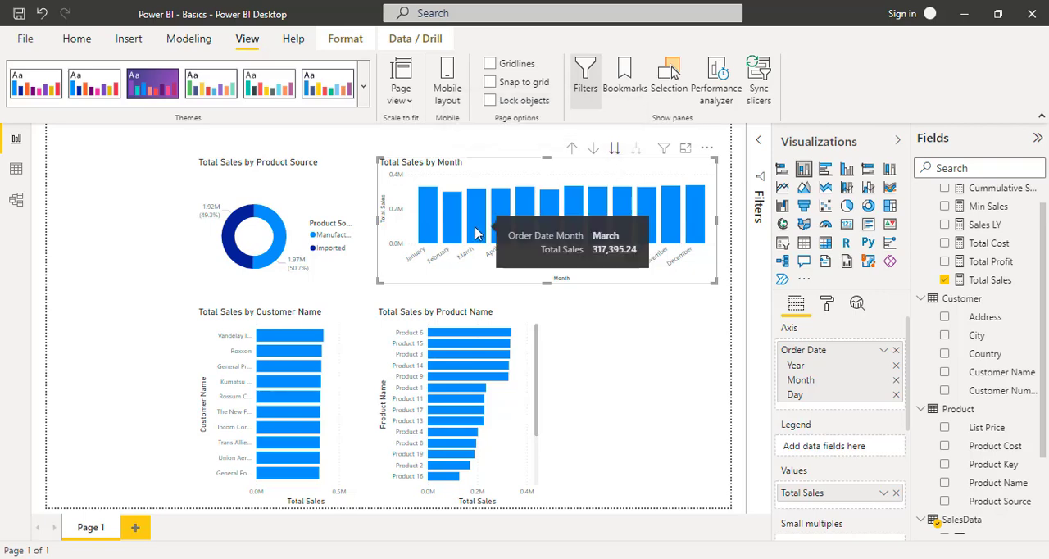
mouse_move(423, 237)
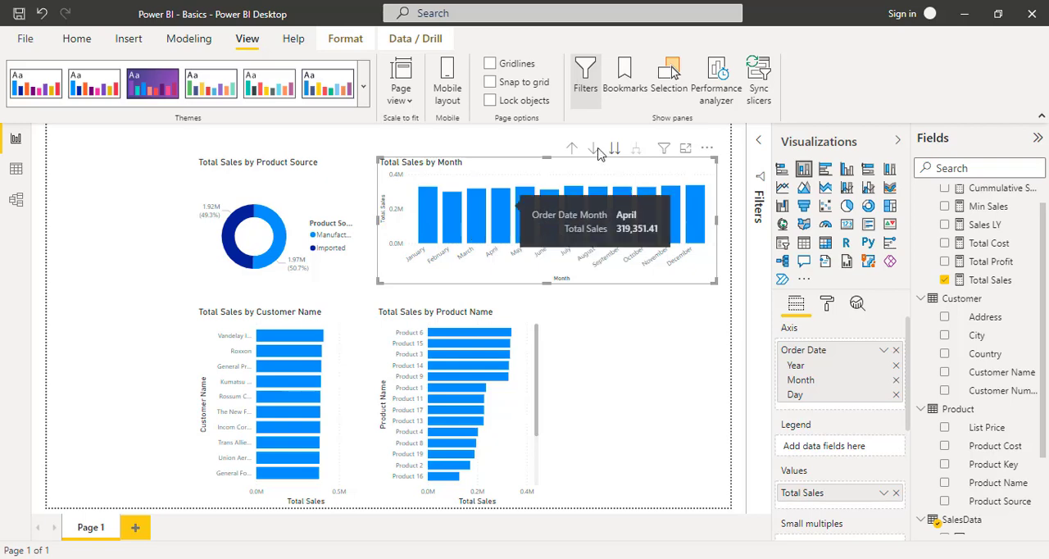
- Drill the column chart up from months to years and turn on its drill-down mode
click(573, 150)
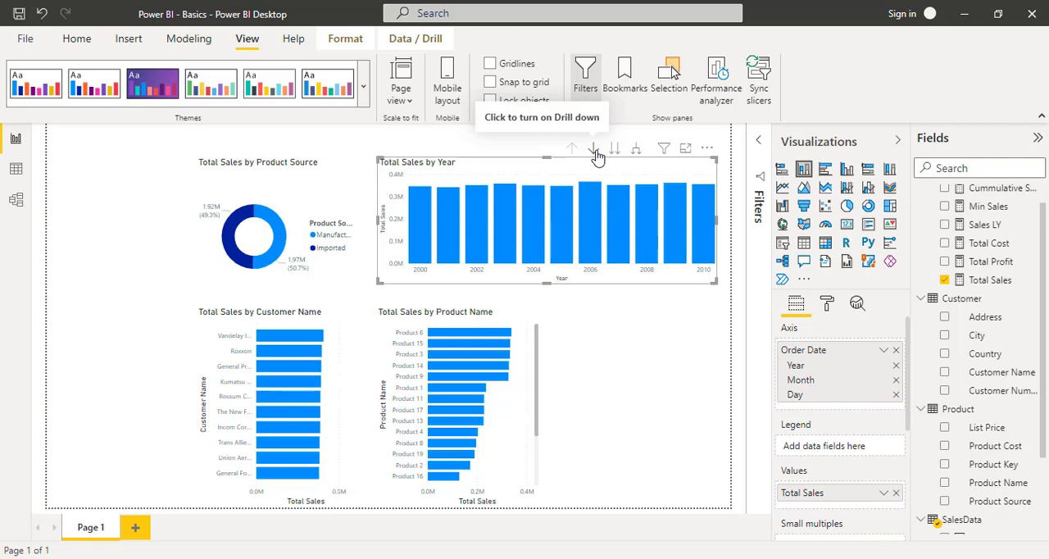
click(594, 149)
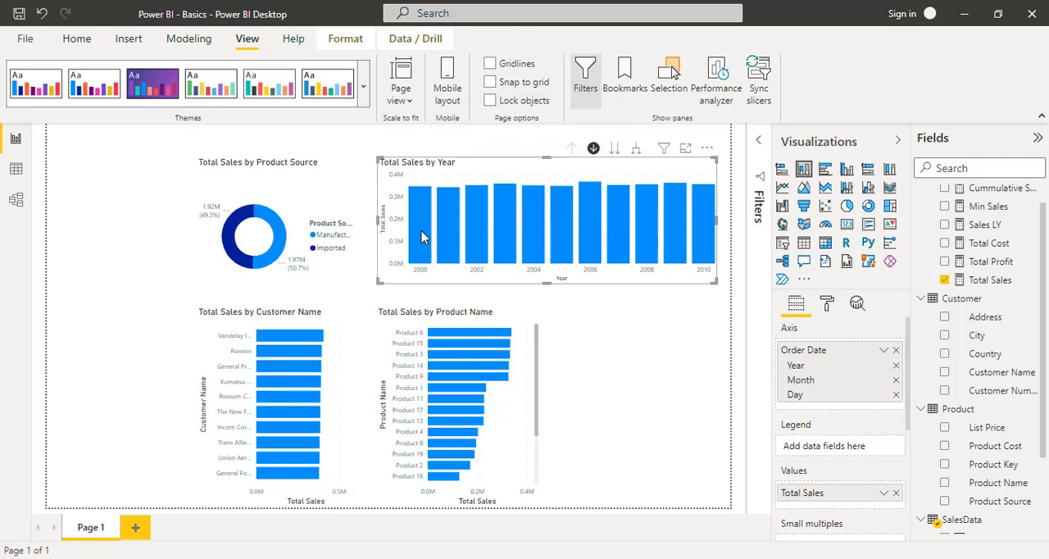
- Examine Total Sales for the months of 2000 and for months across all years, returning the column chart to years each time
click(423, 237)
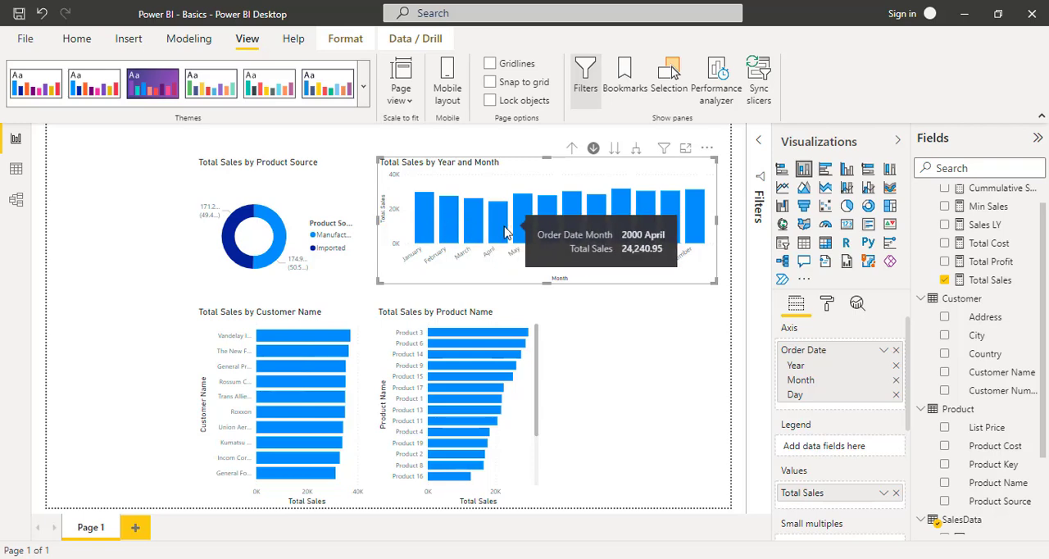
click(573, 151)
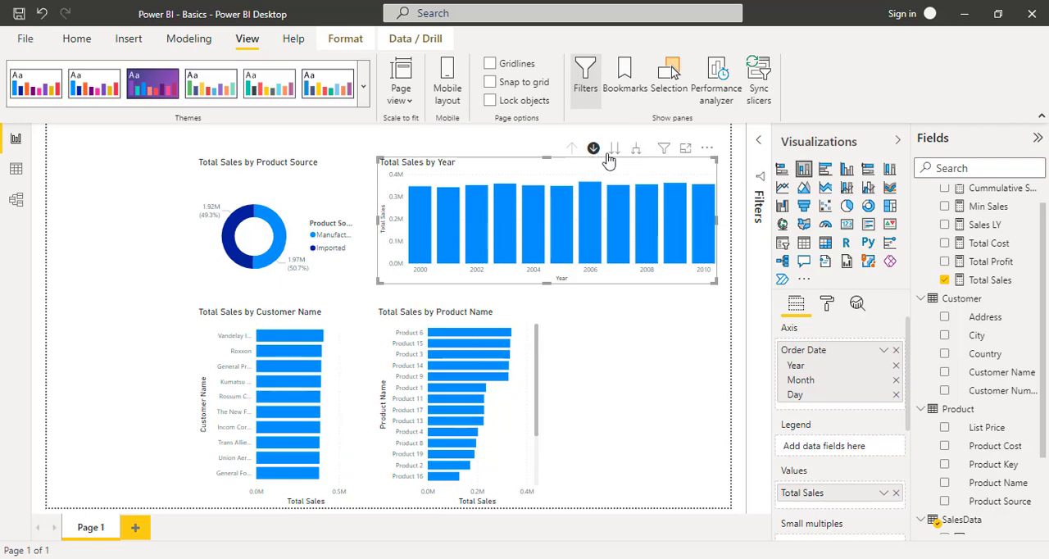
click(616, 152)
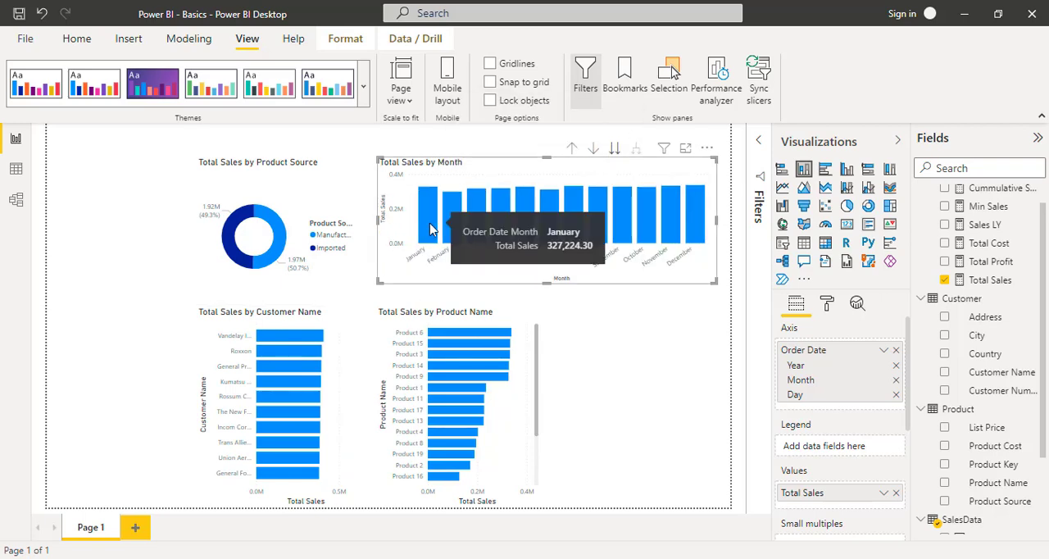
click(573, 149)
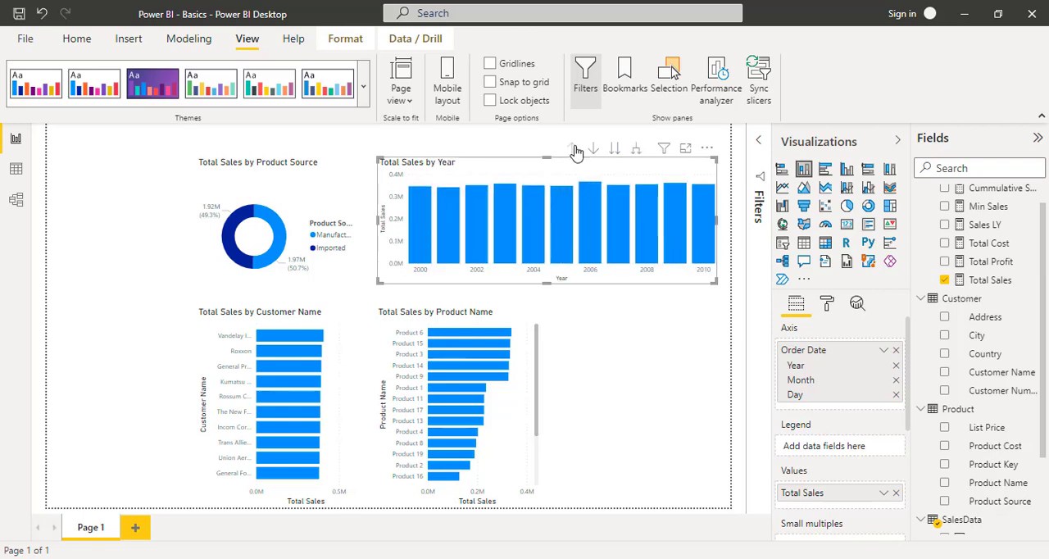
- Switch the column chart's axis from the date hierarchy to the plain Order Date field and check a daily value
click(884, 353)
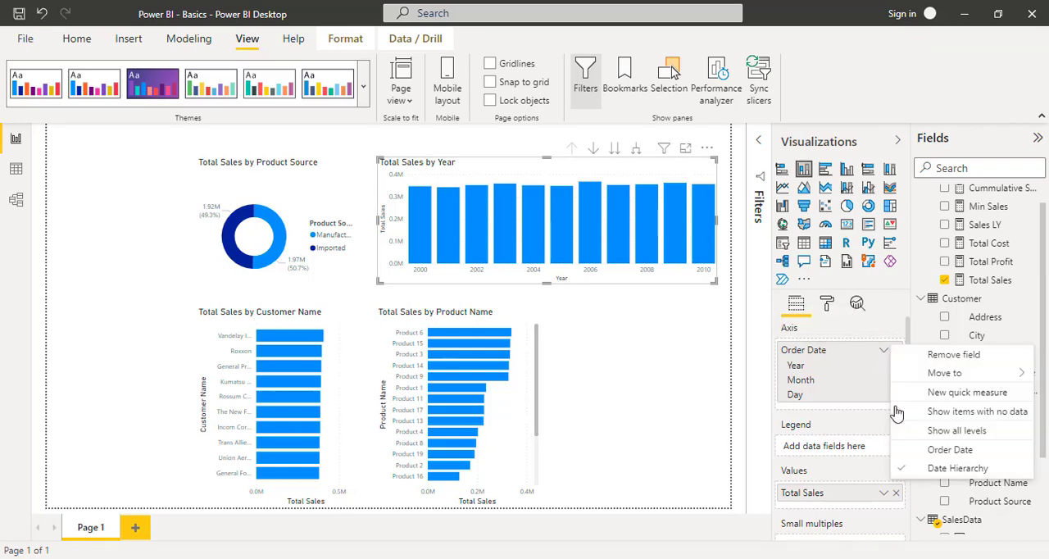
click(927, 450)
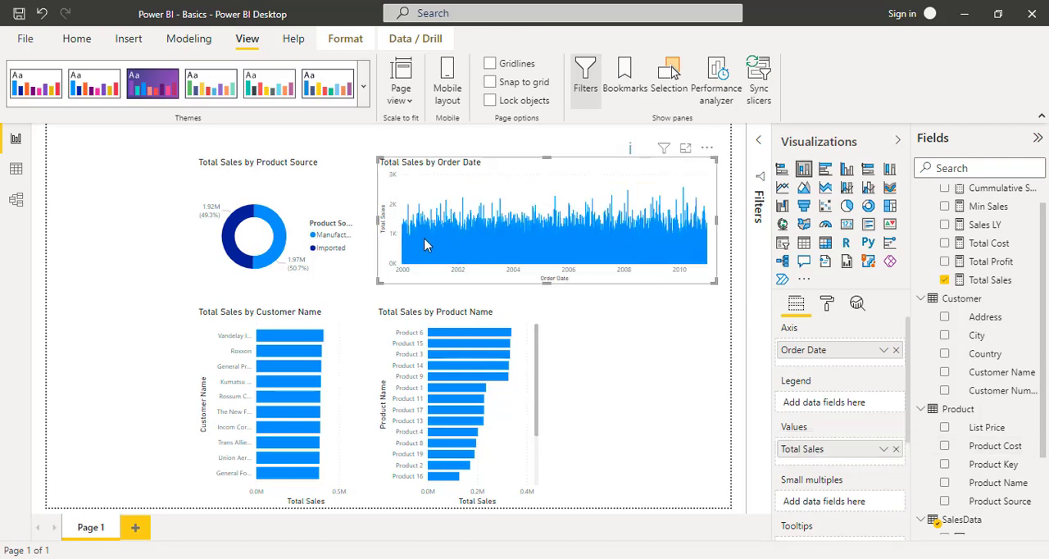
mouse_move(428, 240)
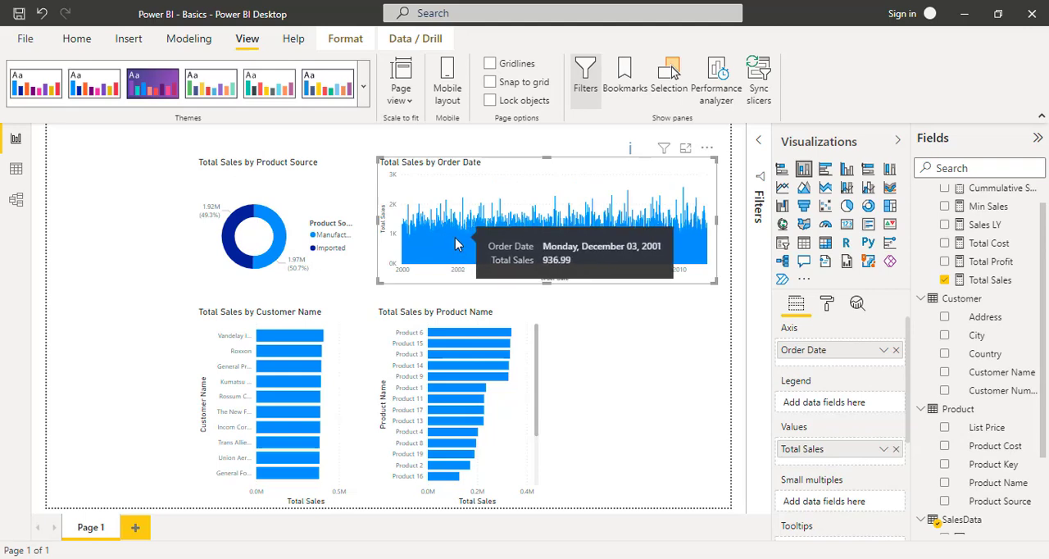
- Add a new Map visual and place it beside the Total Sales by Product Name chart, below the Order Date chart
click(617, 344)
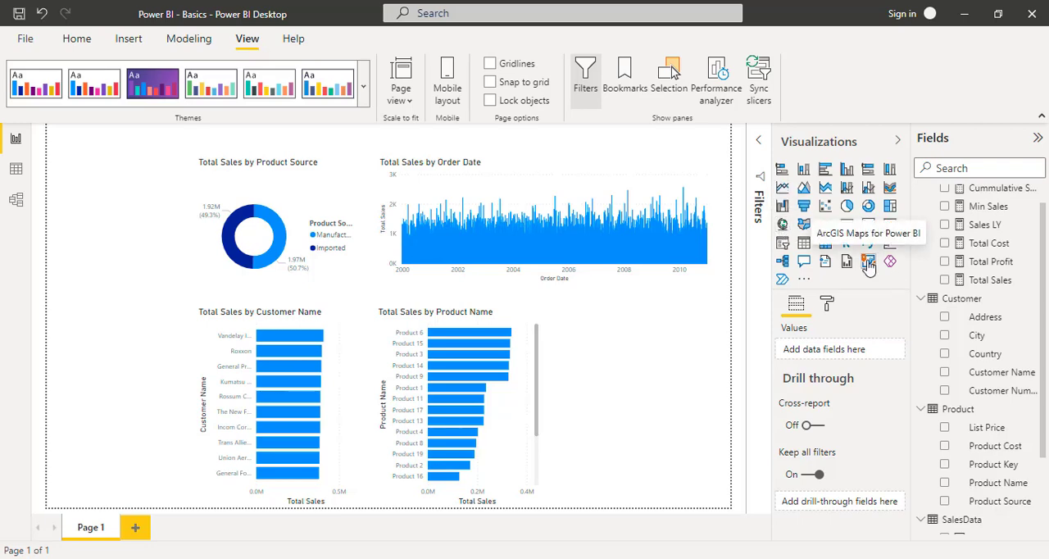
click(783, 223)
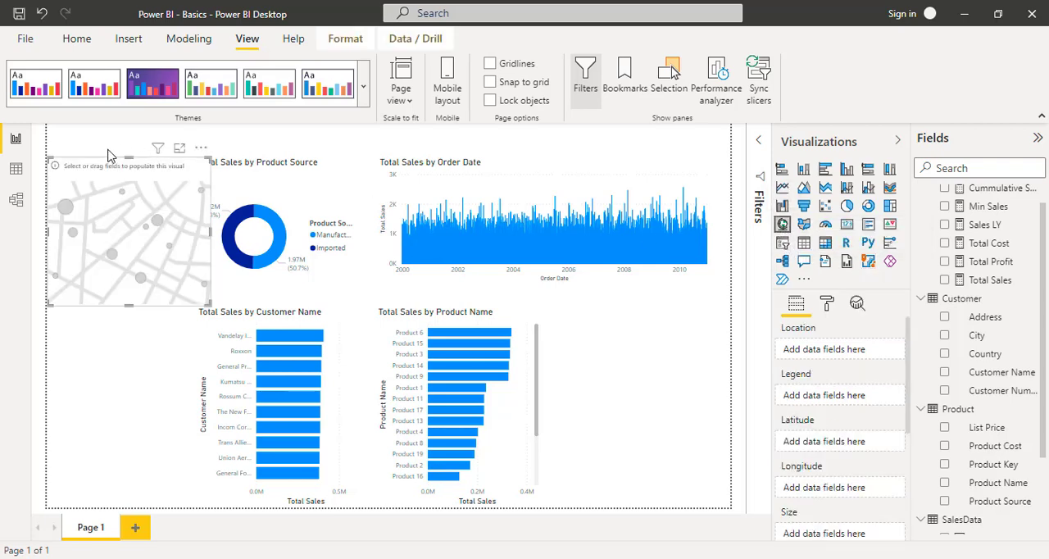
drag(97, 162, 601, 325)
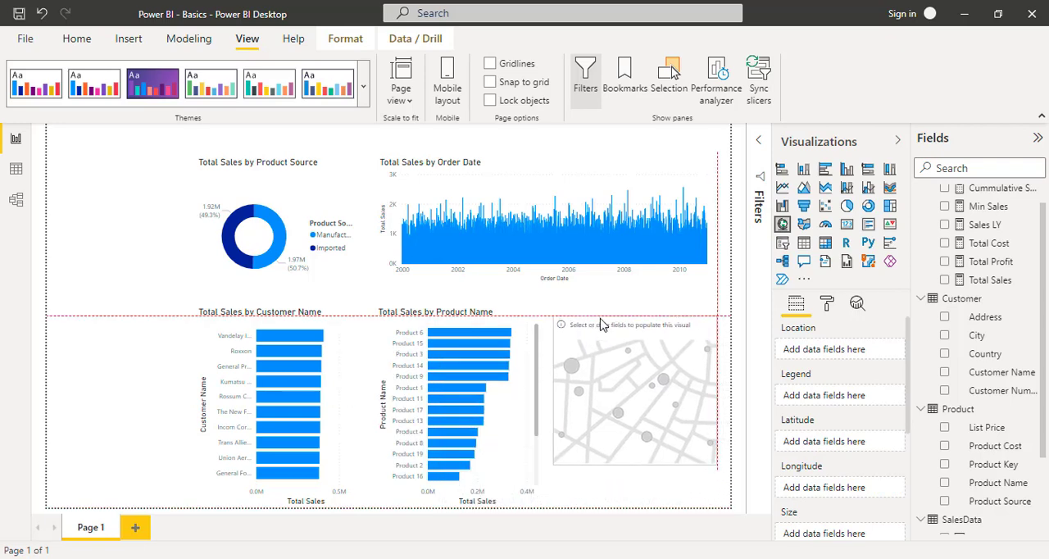
- Set the map's location to Country and its bubble size to Total Sales, and enlarge the map from its lower-left corner
scroll(995, 300, up, 1)
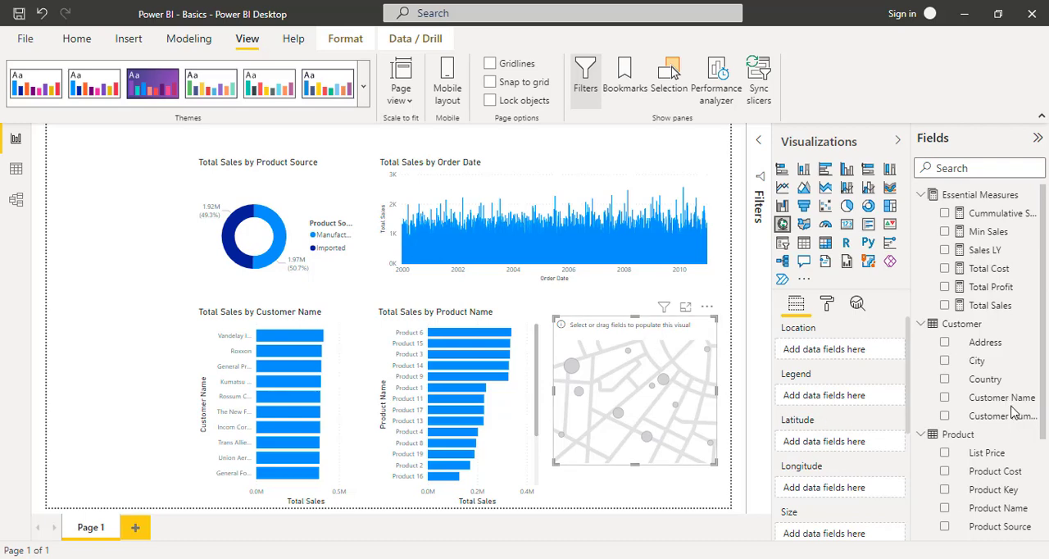
drag(992, 385, 847, 350)
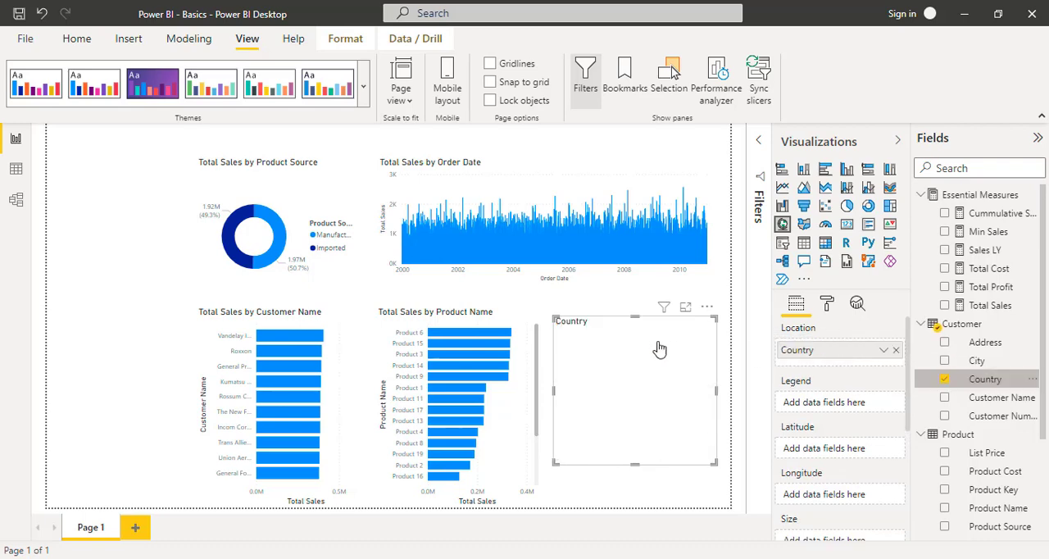
scroll(873, 402, down, 3)
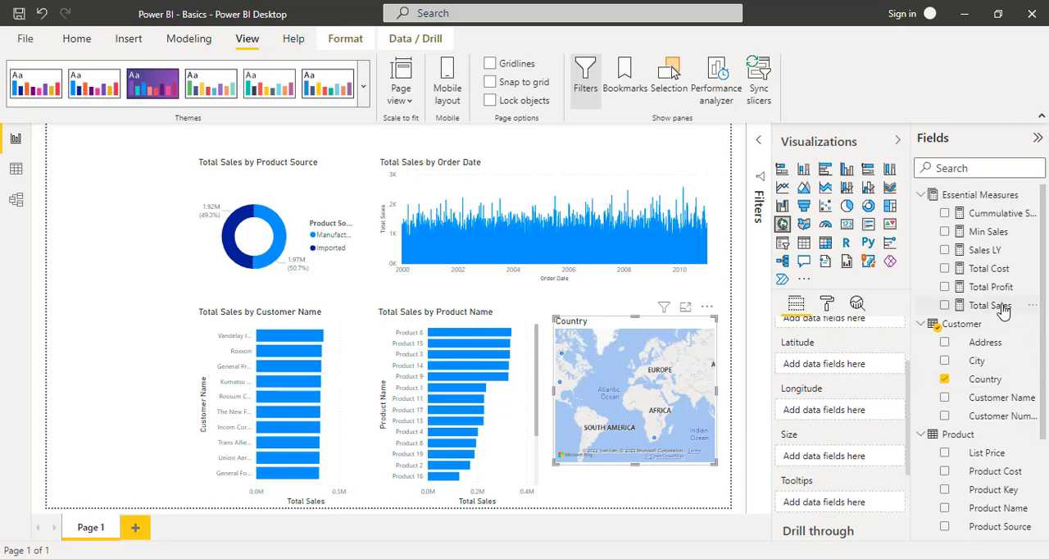
drag(1004, 310, 859, 463)
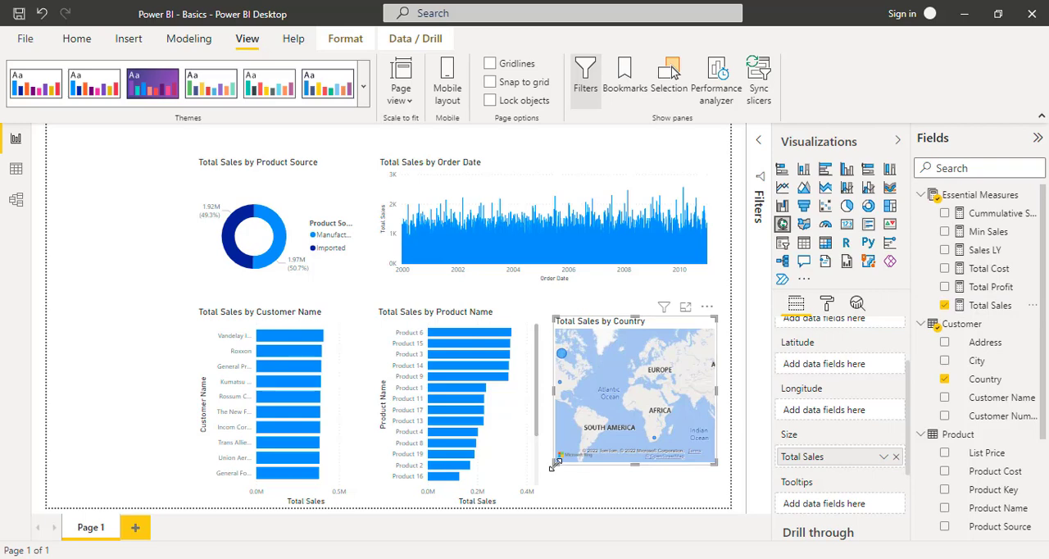
drag(554, 464, 543, 484)
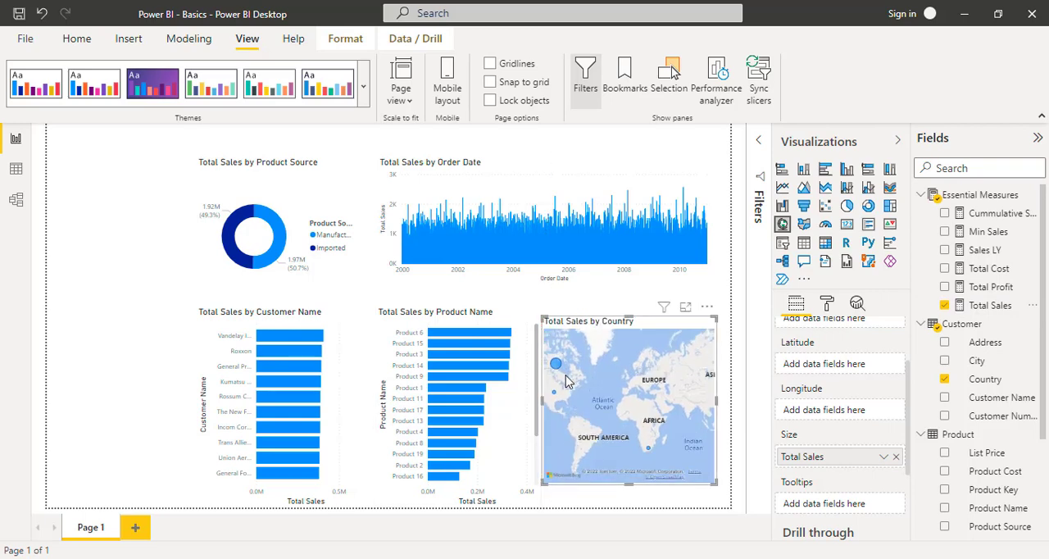
- Shift the Customer Name and Product Name bar charts leftward to free space beside the map
click(273, 318)
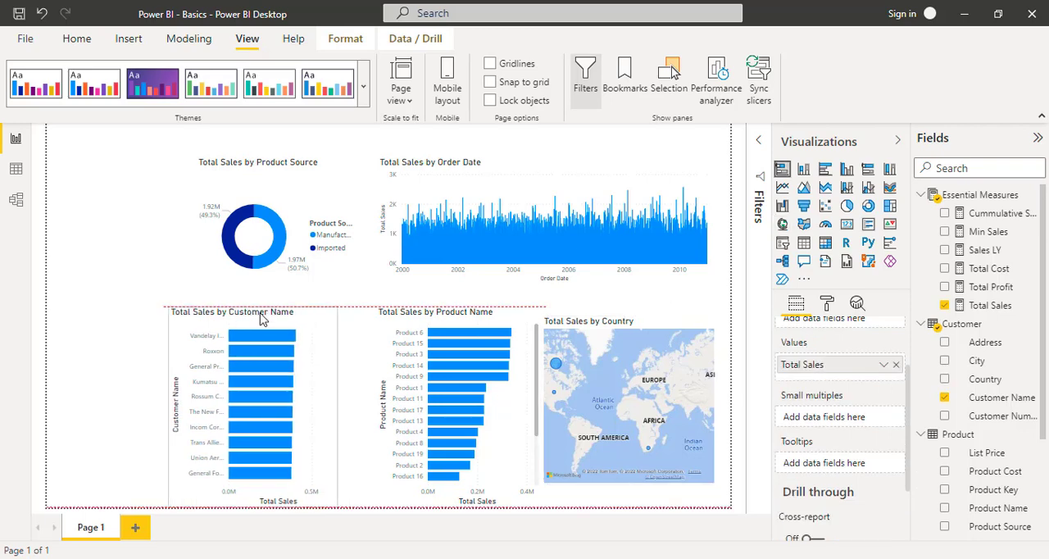
drag(265, 319, 237, 318)
drag(417, 316, 386, 317)
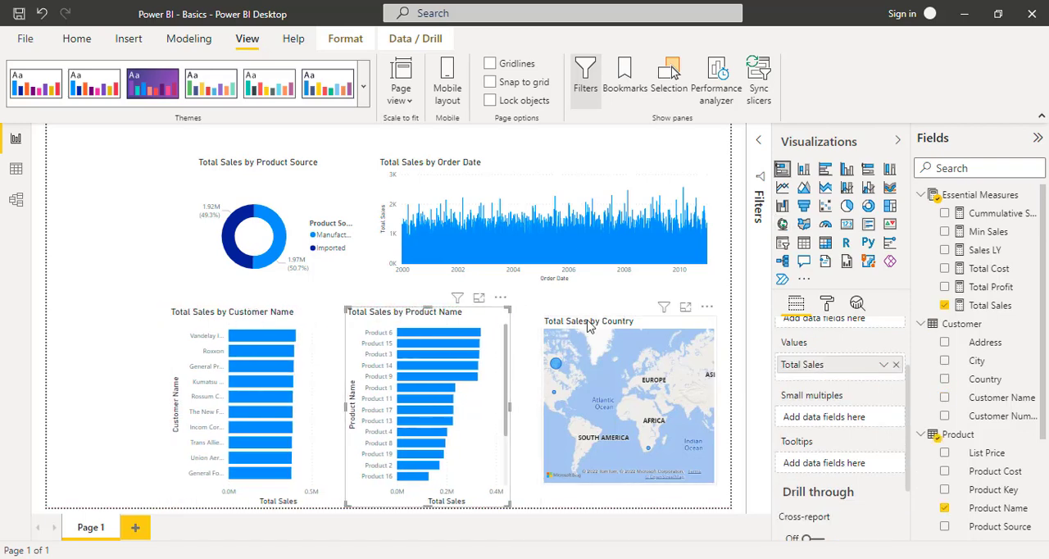
- Widen the Country map toward the Product Name chart and extend its height both downward and upward
click(574, 340)
drag(540, 410, 514, 410)
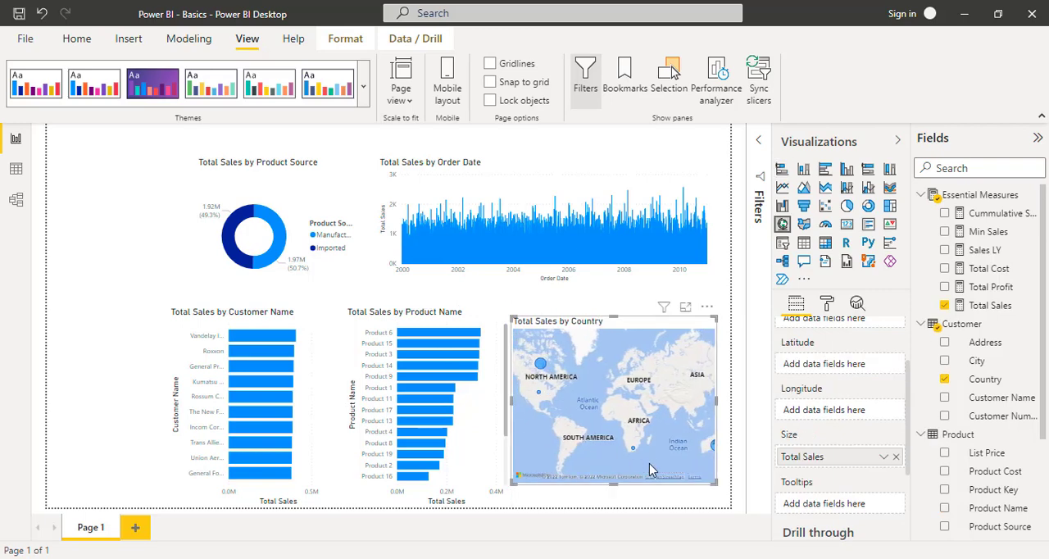
drag(616, 483, 617, 509)
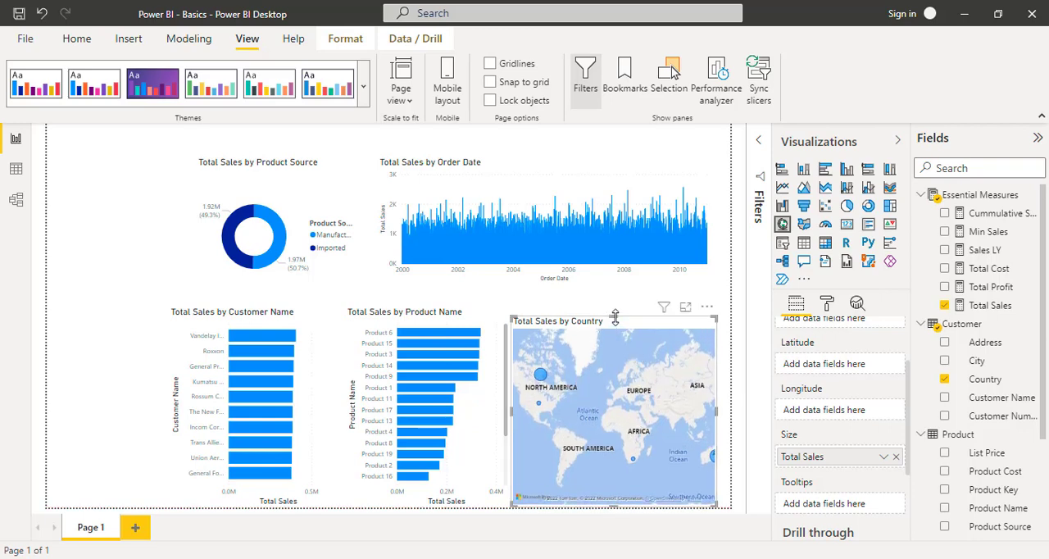
drag(615, 312, 615, 301)
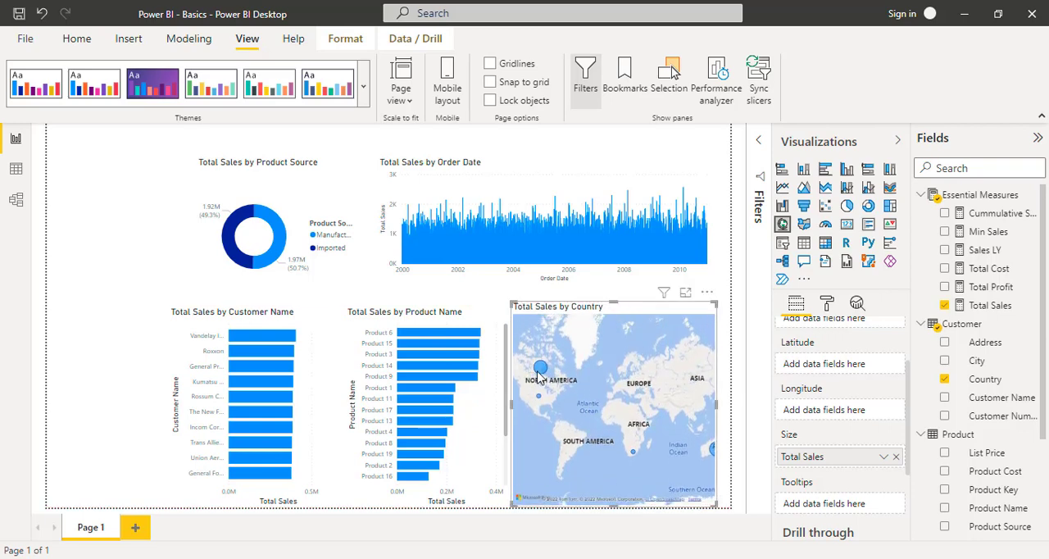
- Examine the map's Total Sales bubbles for Canada, the United States and Australia, and bring North America back into view
mouse_move(540, 371)
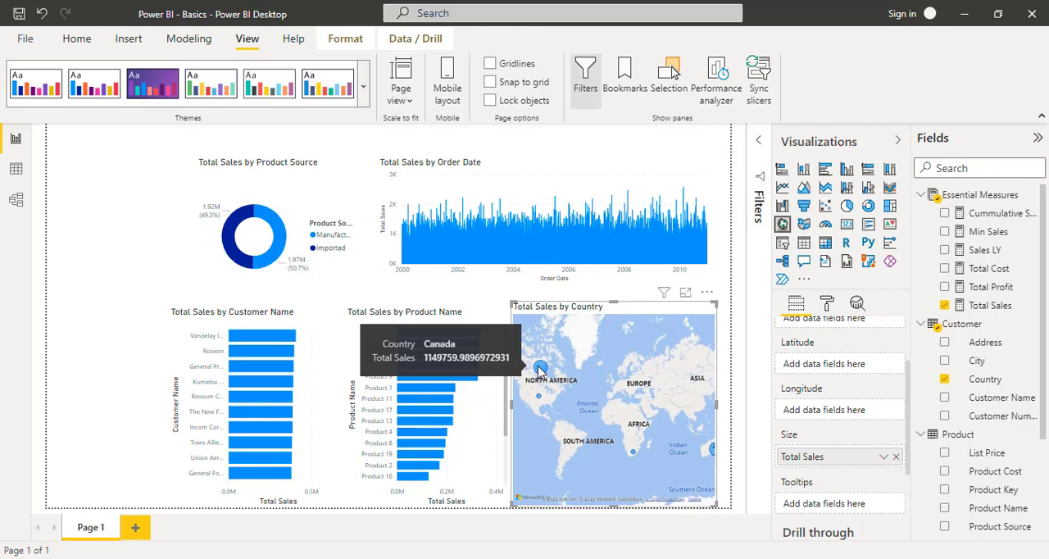
scroll(539, 371, up, 1)
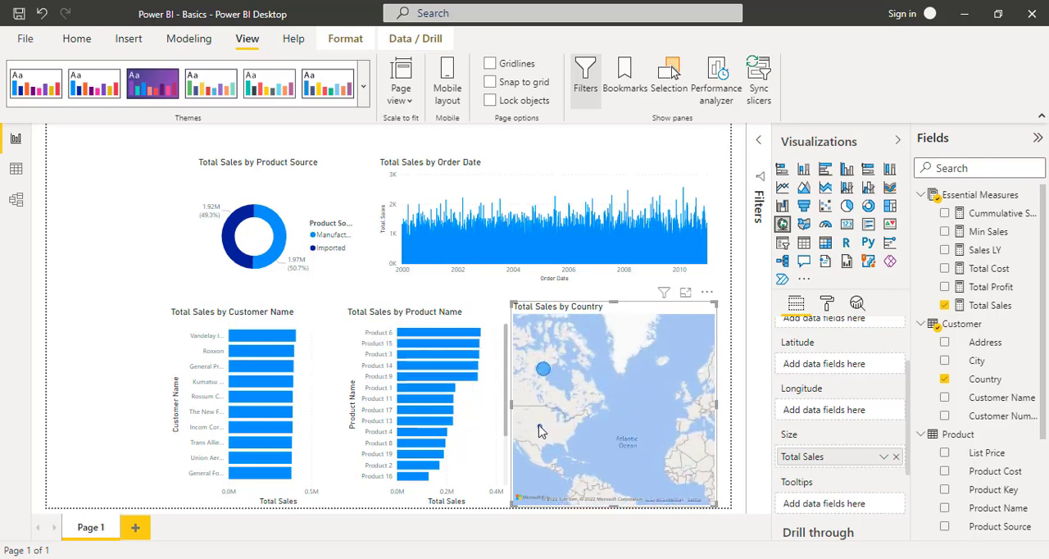
scroll(539, 430, up, 3)
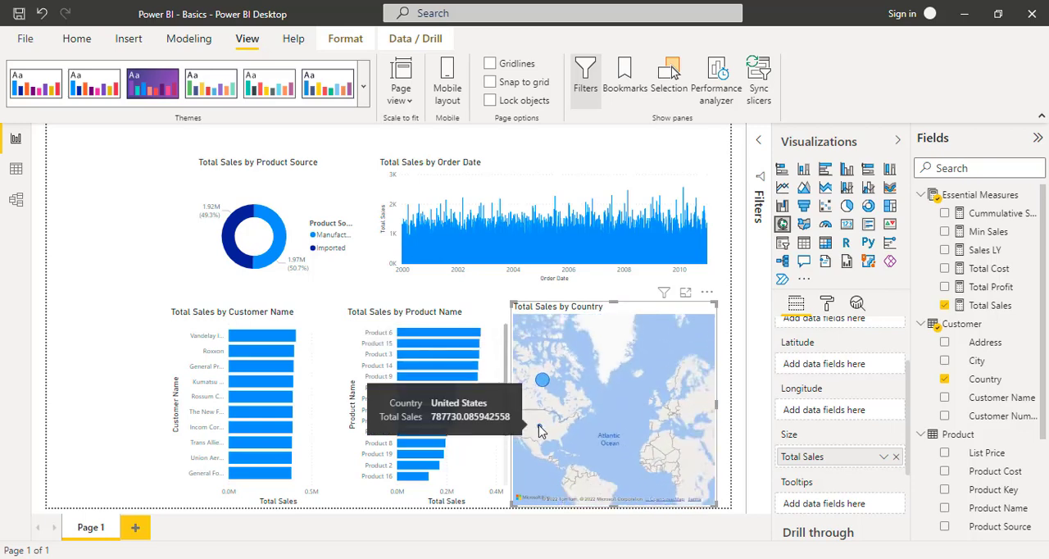
mouse_move(634, 478)
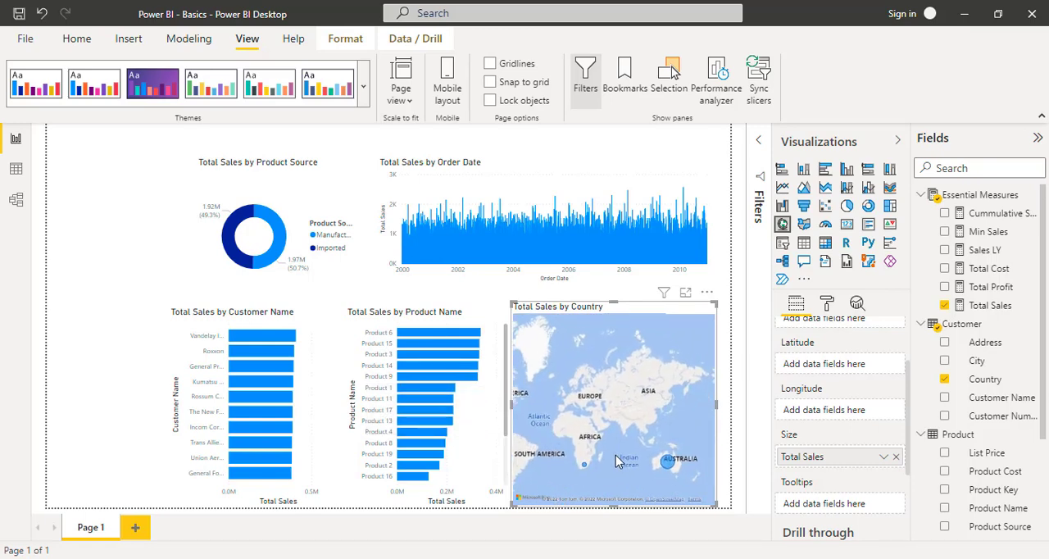
mouse_move(669, 467)
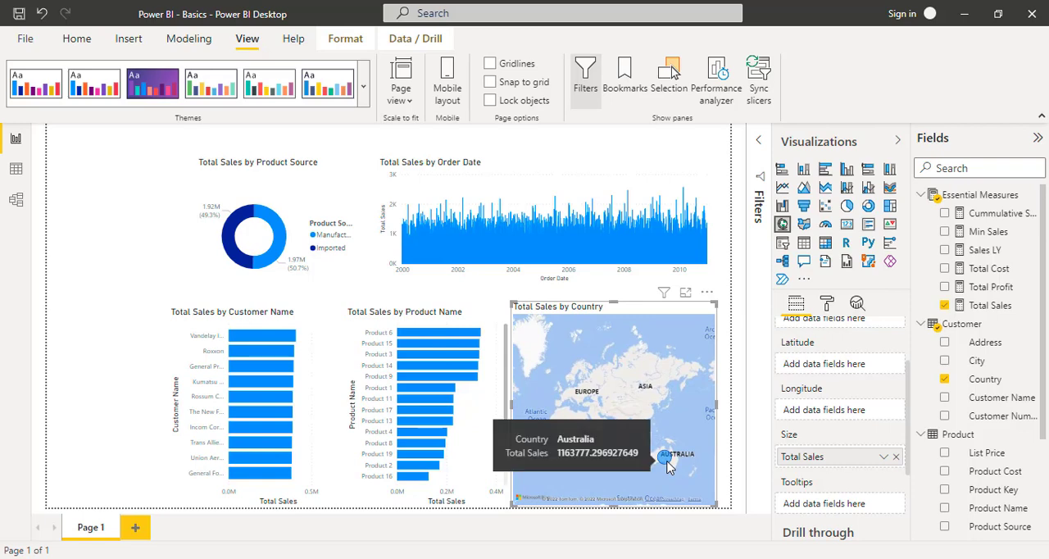
drag(592, 395, 640, 397)
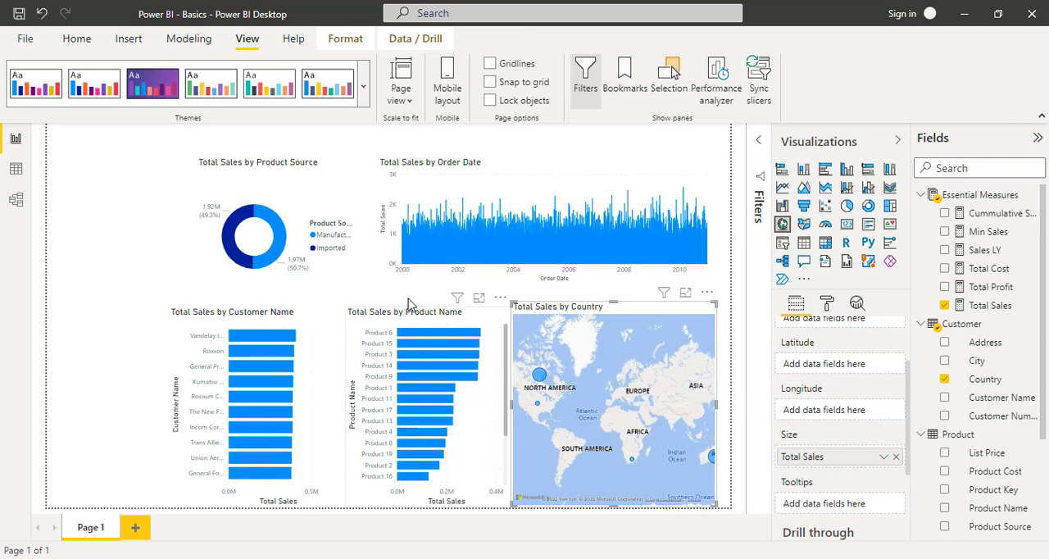
- Move the Product Name chart closer to the Customer Name chart and widen the Country map to fill the gap
click(366, 316)
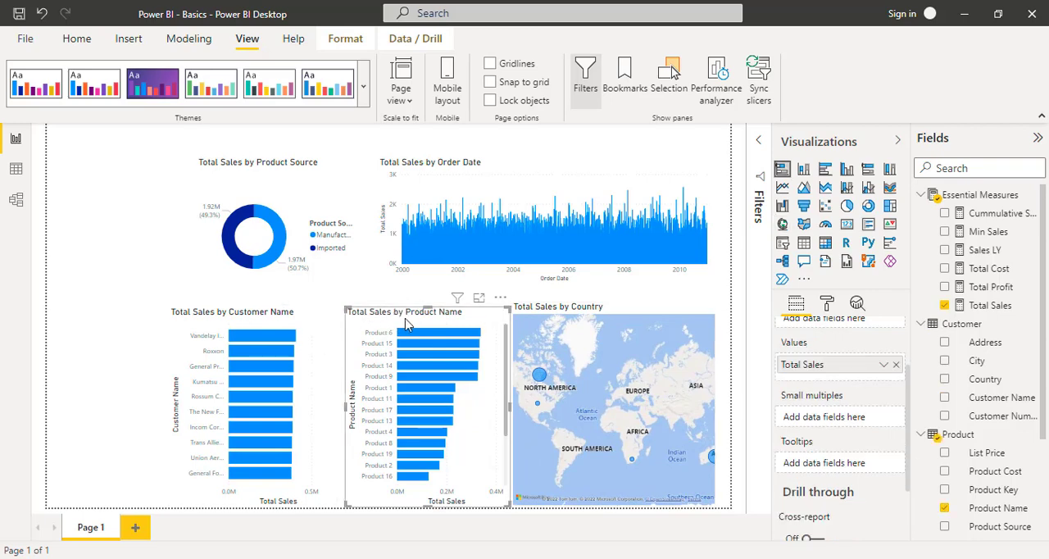
drag(421, 321, 408, 318)
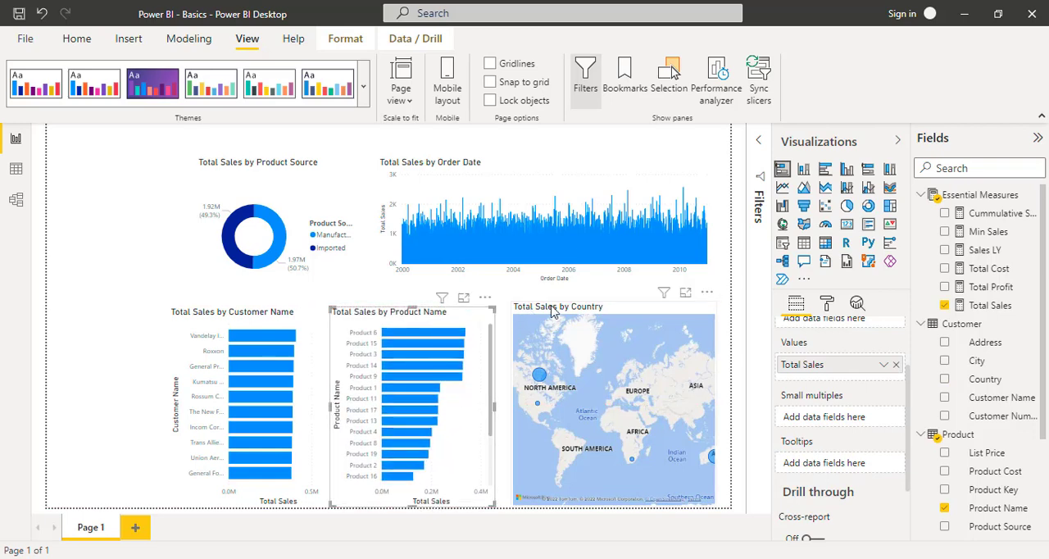
click(555, 311)
drag(515, 410, 498, 411)
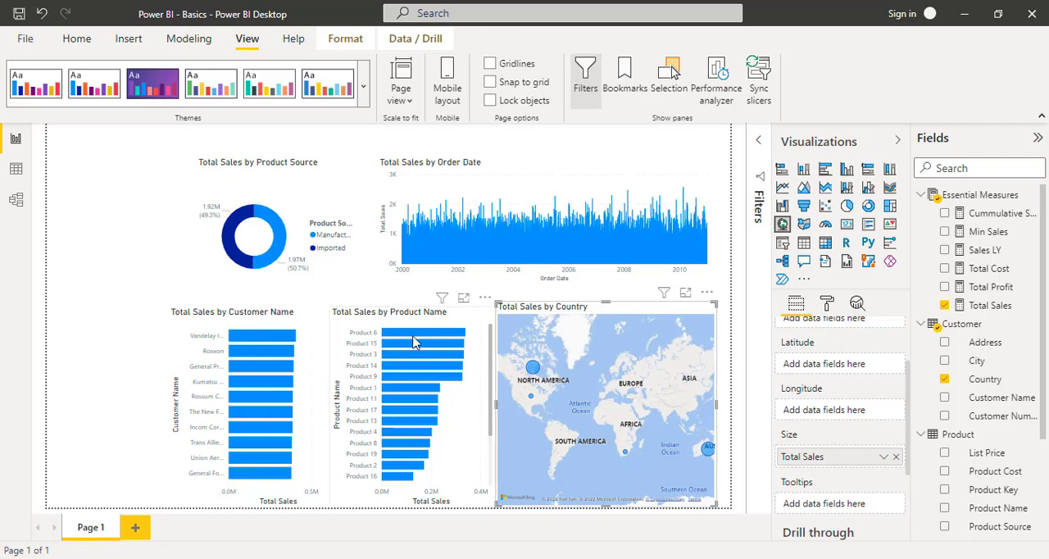
- Cross-highlight the page by Product 6, examine its share in the other visuals, and clear the highlight and the visual selection
click(415, 333)
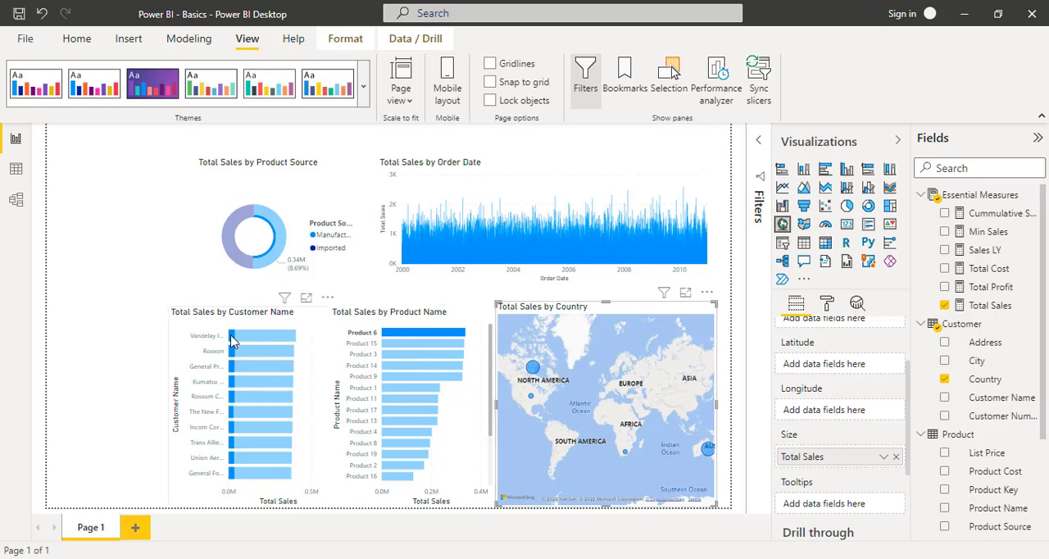
mouse_move(232, 341)
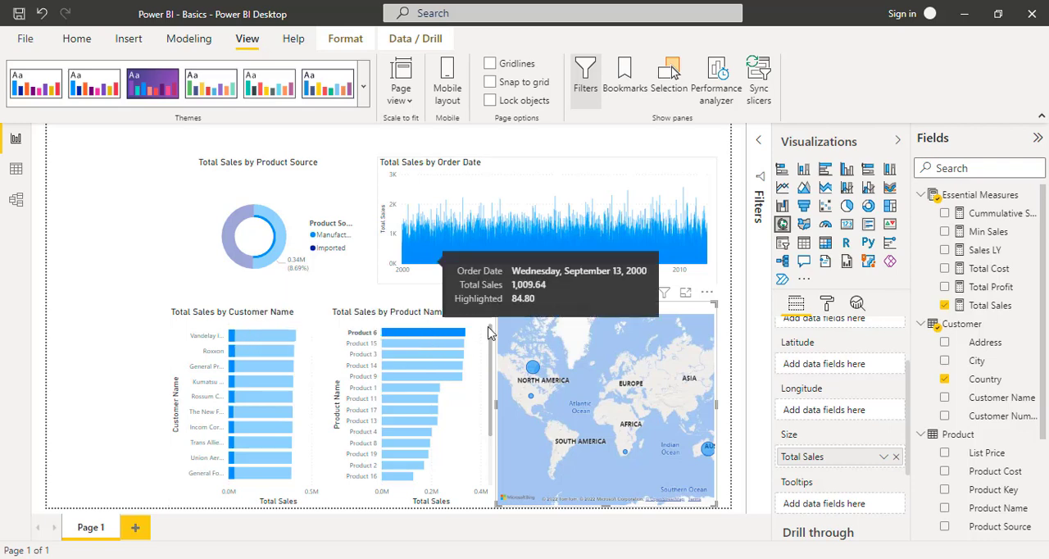
mouse_move(450, 337)
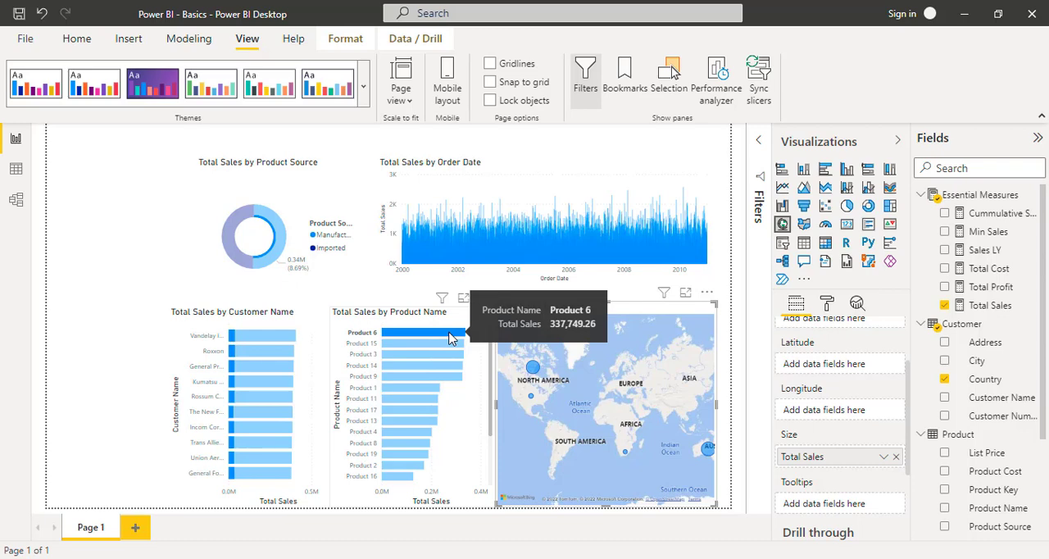
click(450, 337)
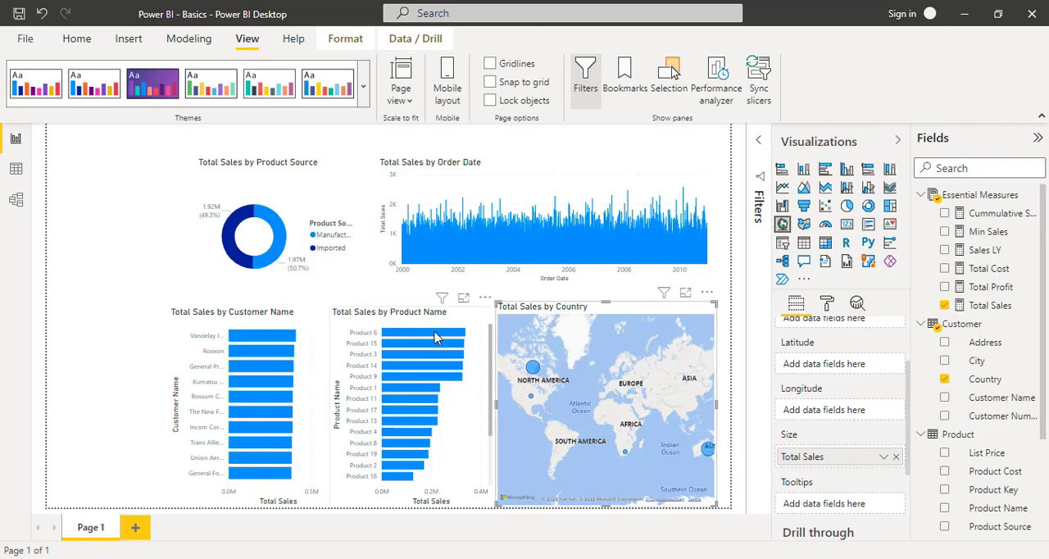
mouse_move(418, 336)
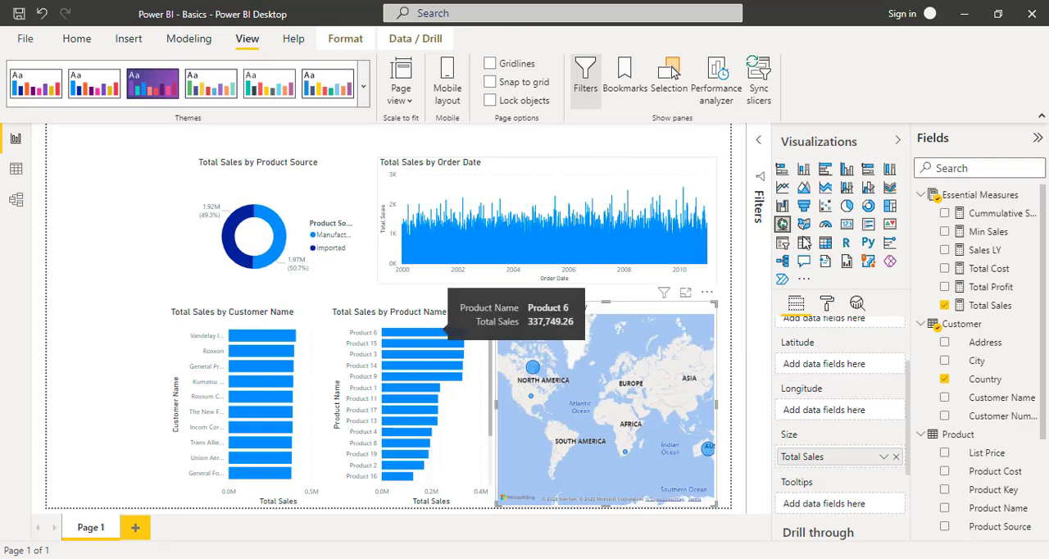
click(737, 283)
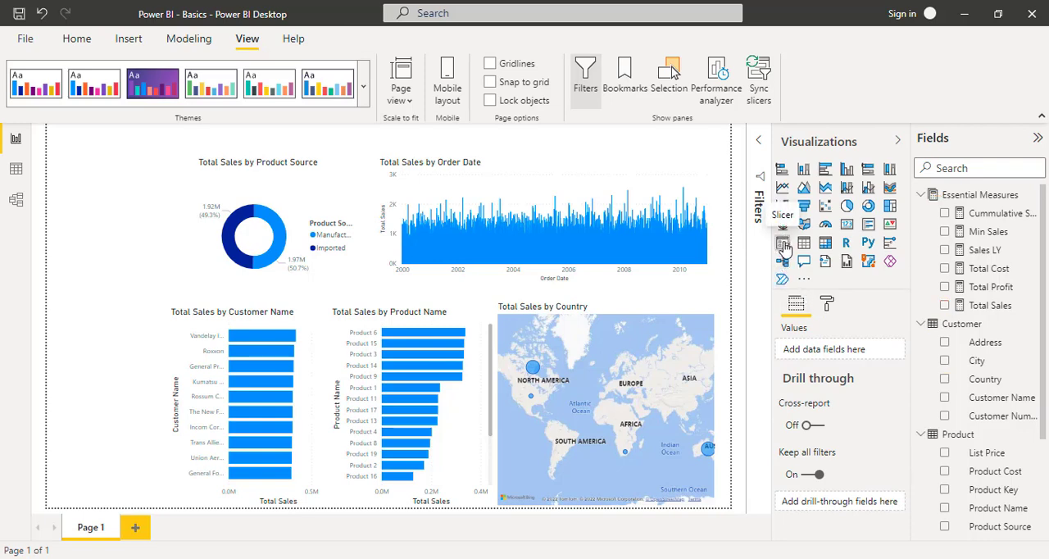
- Add a slicer on the SalesData Order Date field and limit its range to 8/17/2005 through 4/22/2008
click(782, 243)
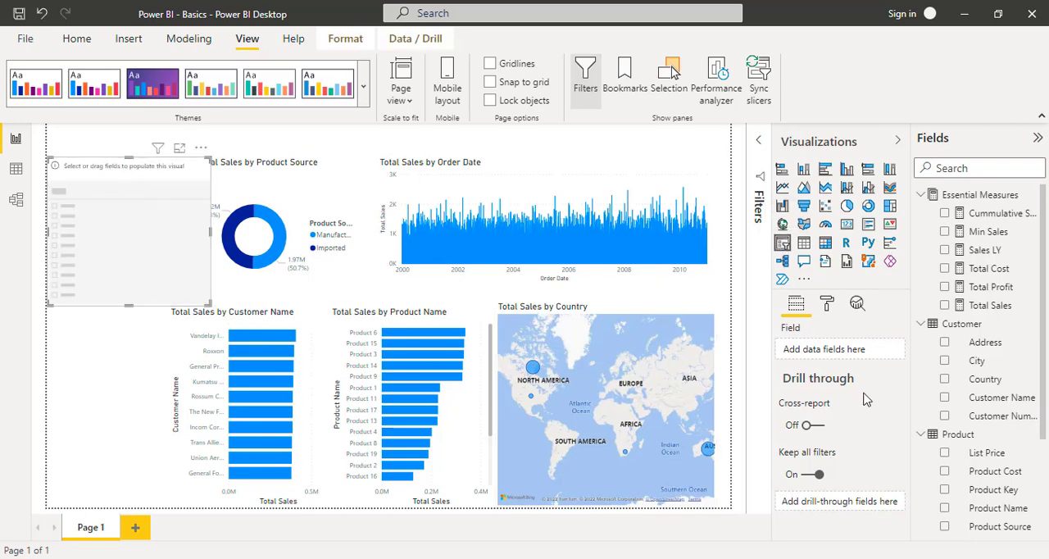
scroll(1006, 418, down, 1)
scroll(1007, 418, down, 3)
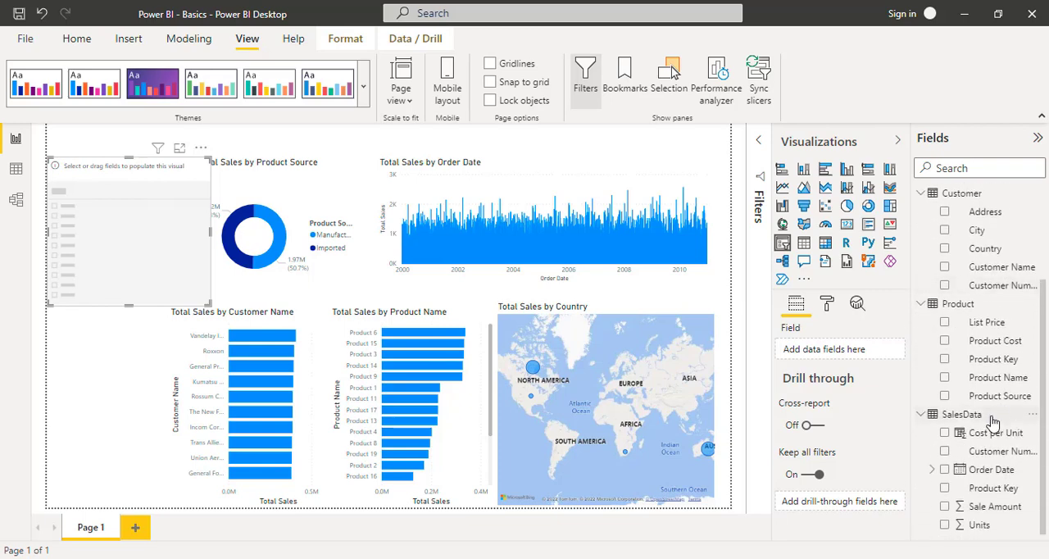
drag(994, 472, 841, 355)
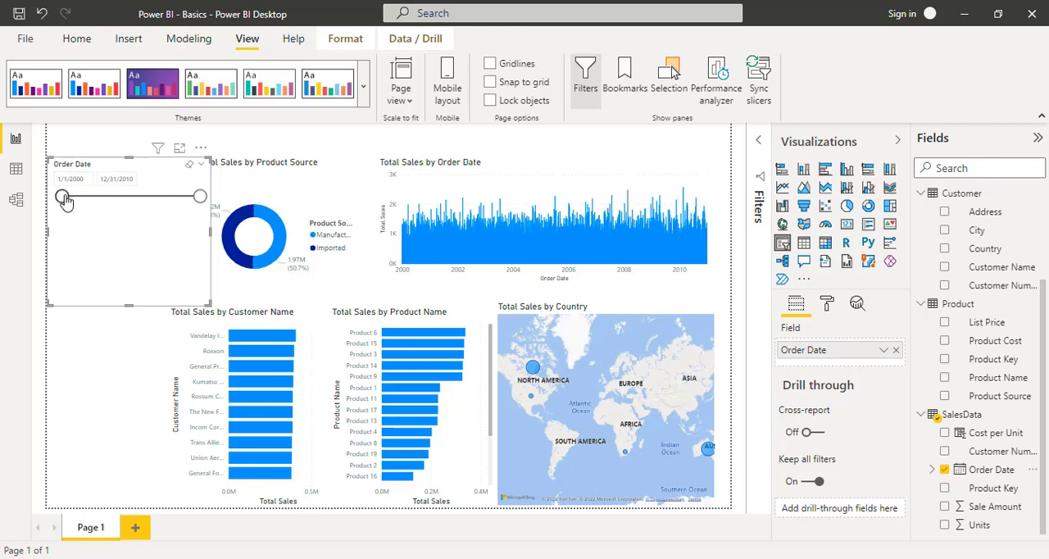
drag(63, 198, 133, 197)
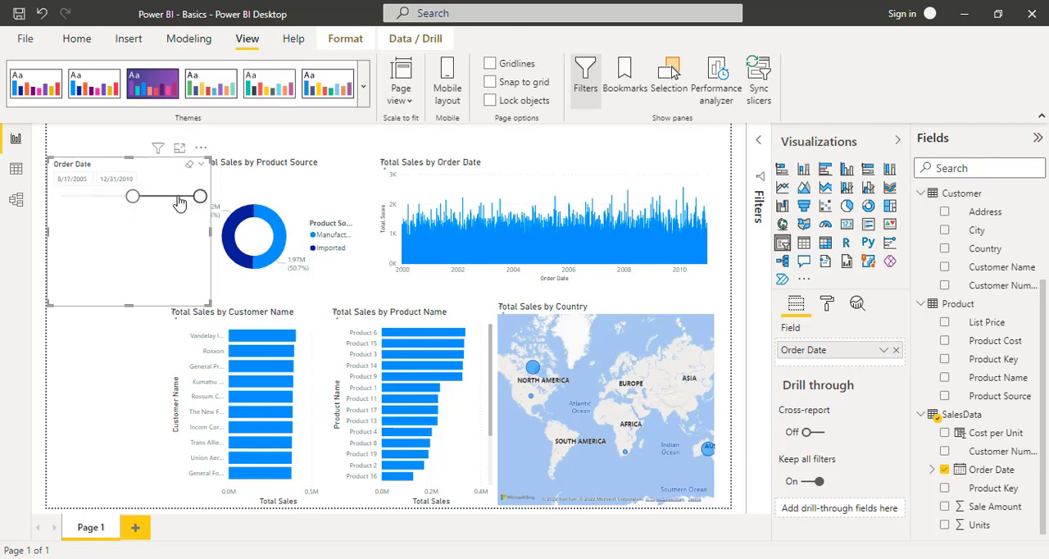
drag(199, 196, 166, 198)
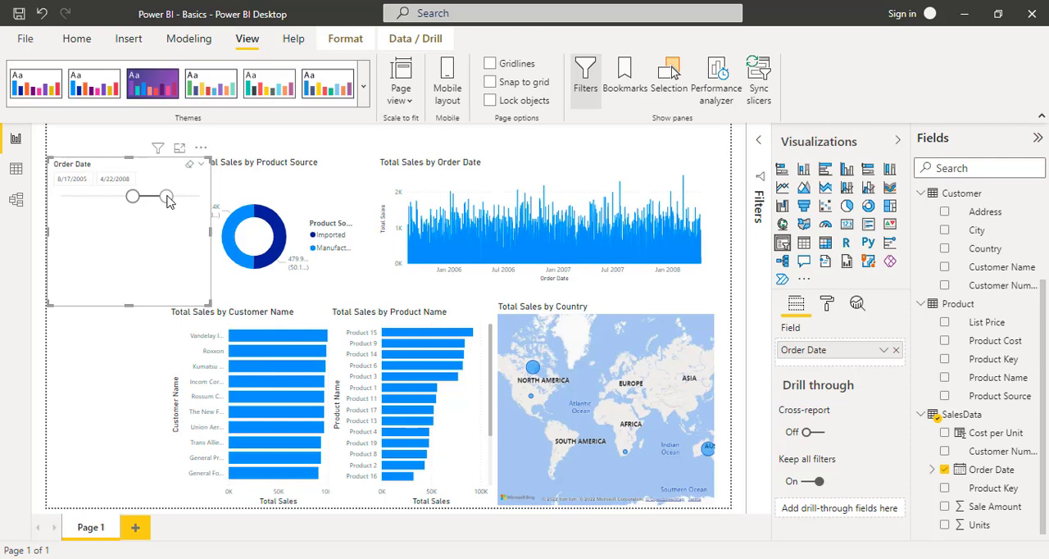
- Switch the slicer's Order Date to Date Hierarchy and remove the Quarter, Month and Day levels, keeping only Year
click(882, 354)
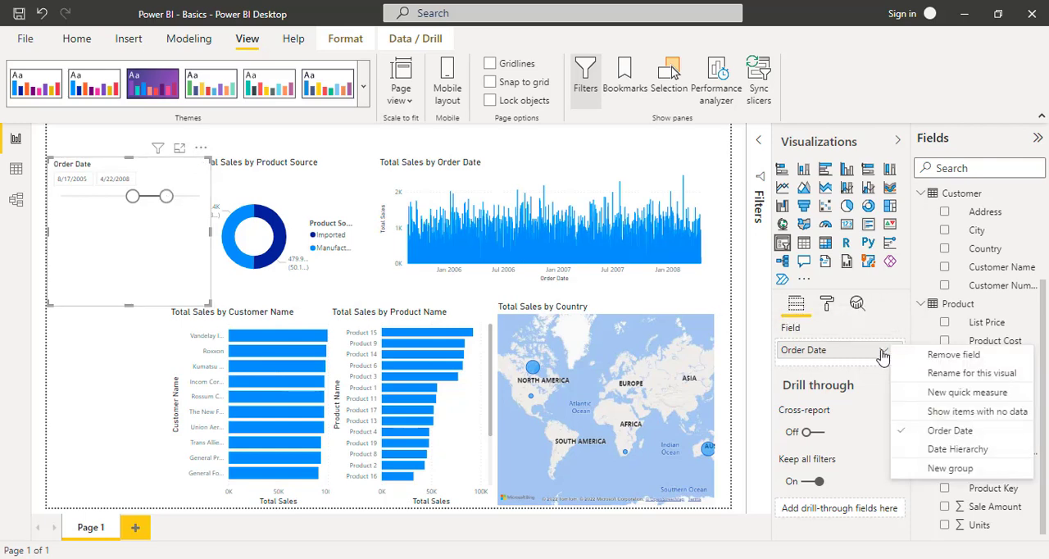
click(924, 450)
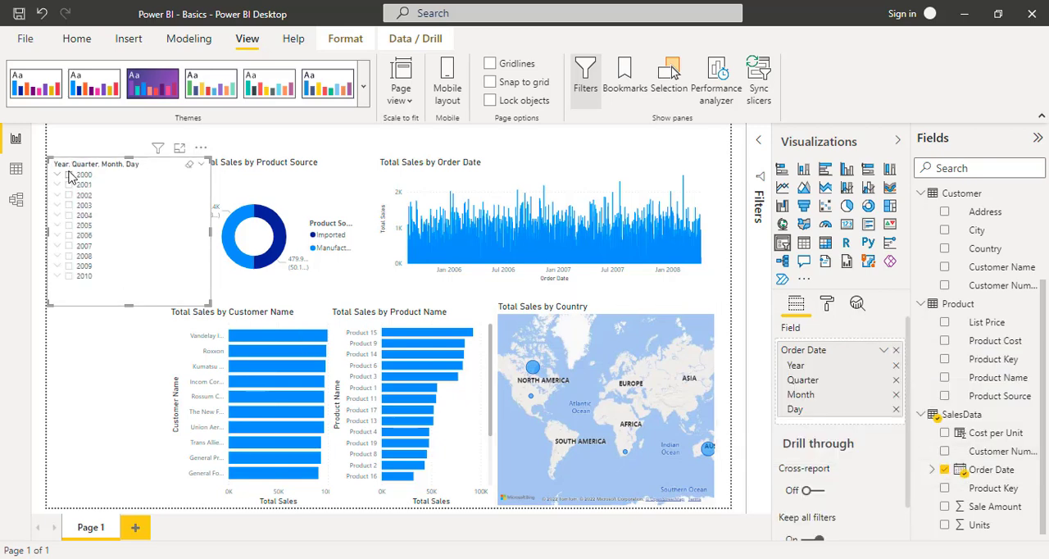
click(896, 381)
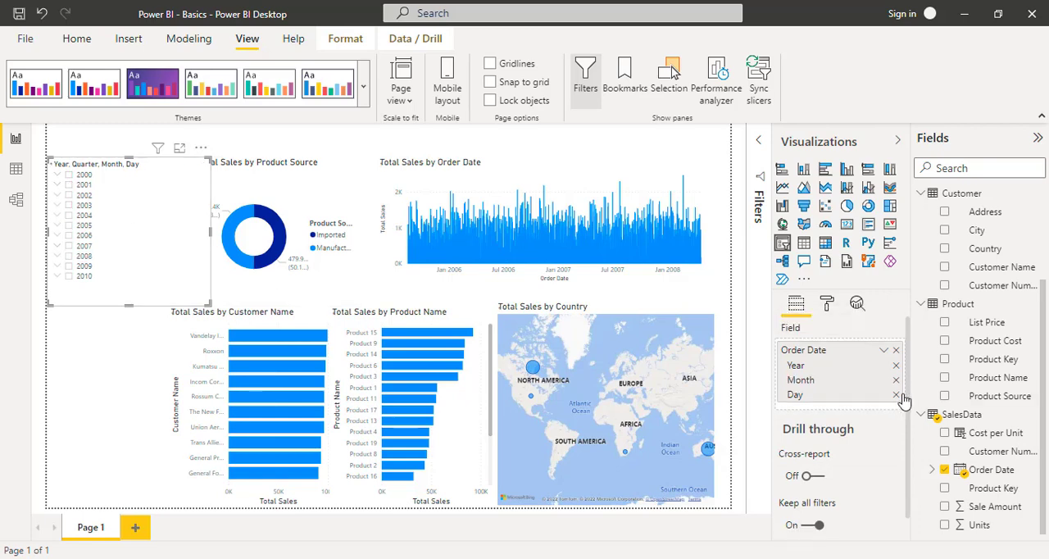
click(895, 380)
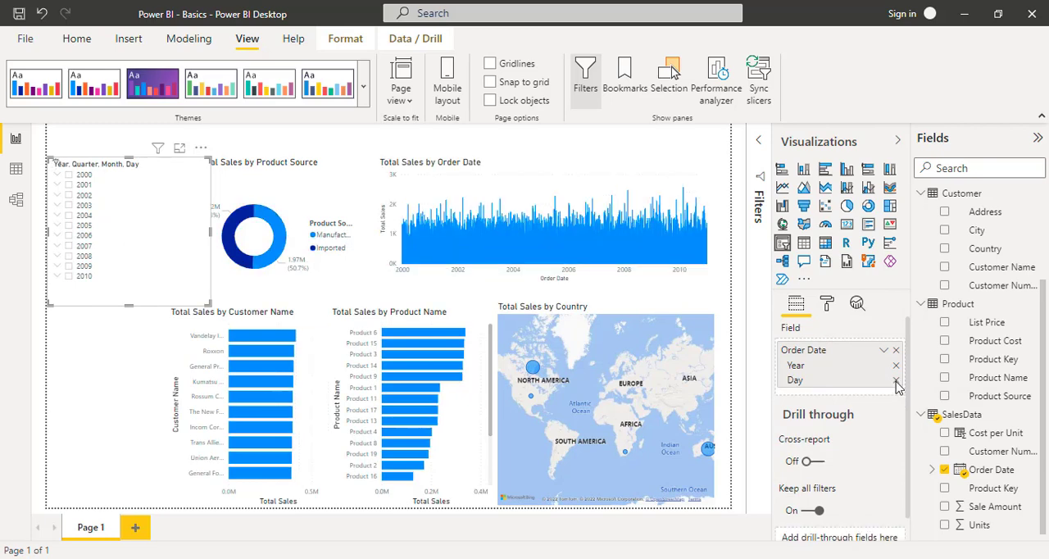
click(896, 381)
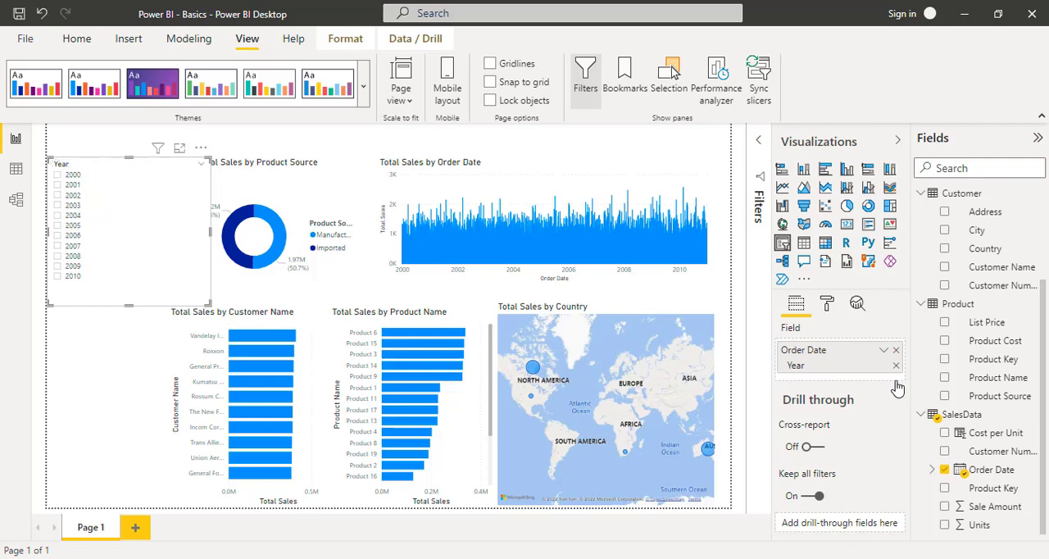
- Filter the page by year 2000 and then by 2002 with the slicer, and clear the year selection
click(60, 181)
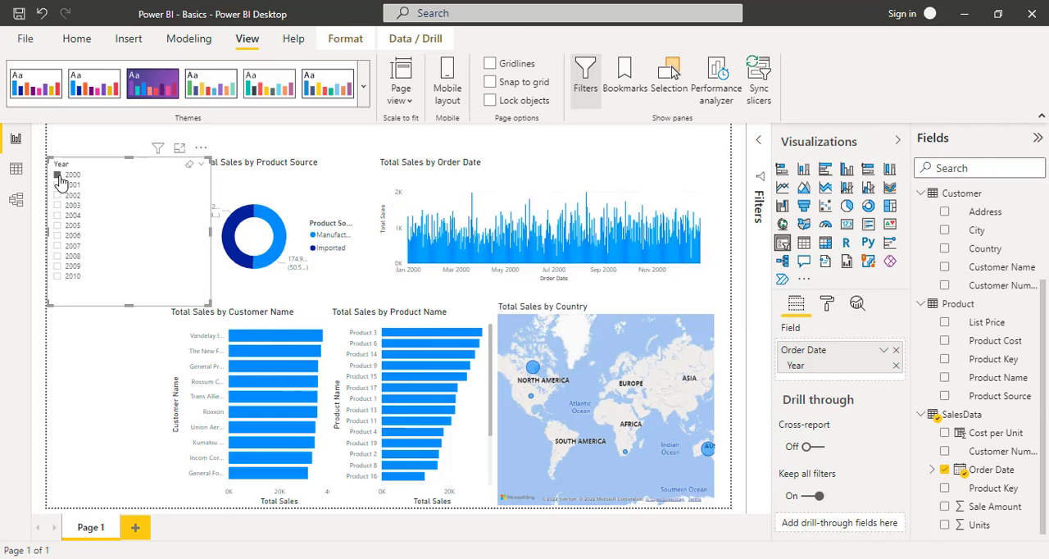
click(57, 197)
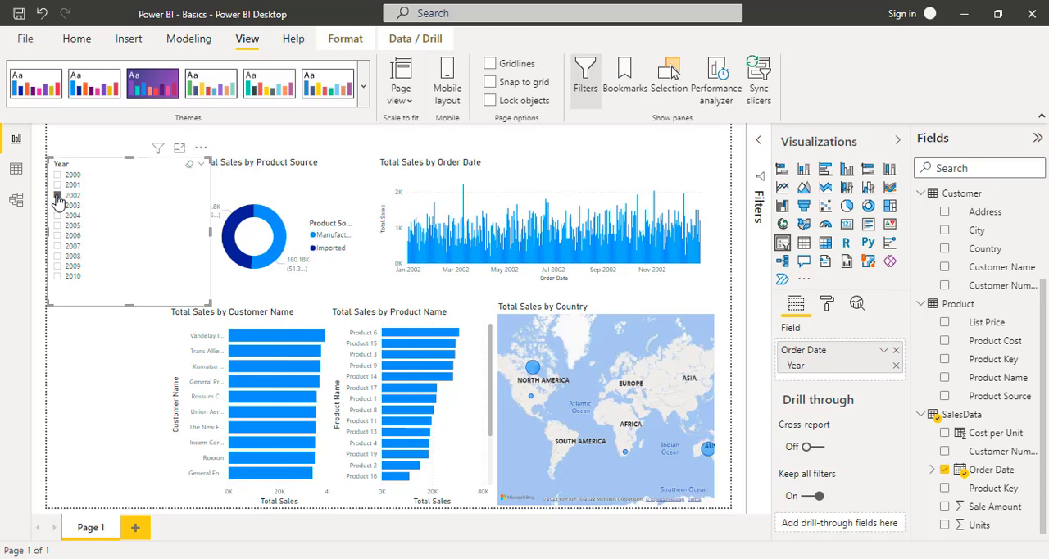
click(57, 197)
click(203, 168)
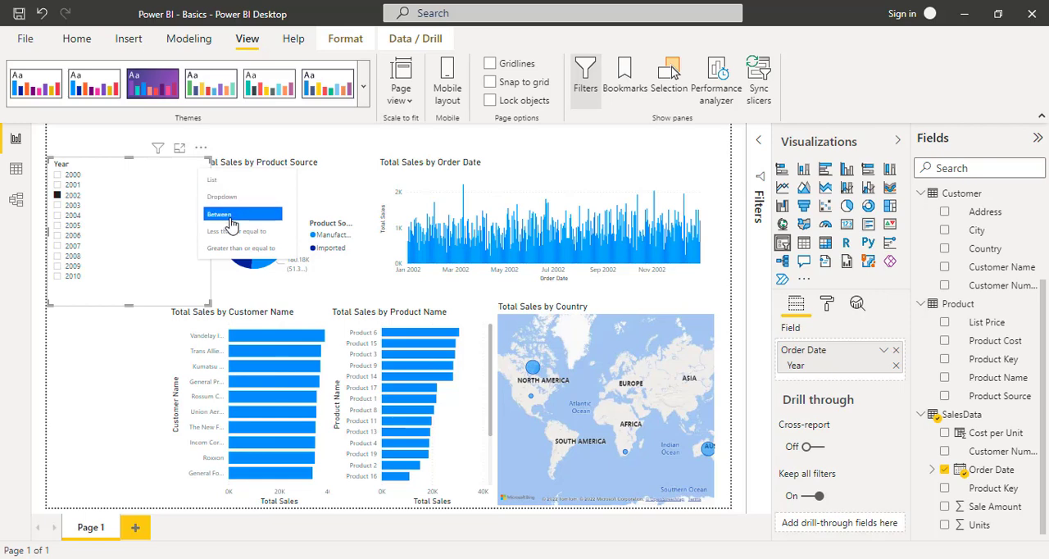
click(159, 177)
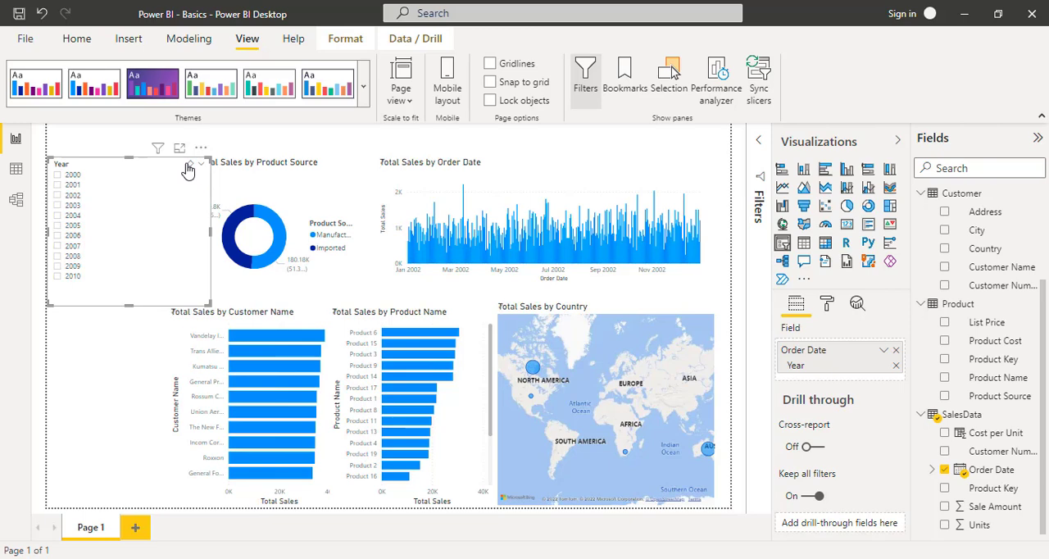
click(188, 170)
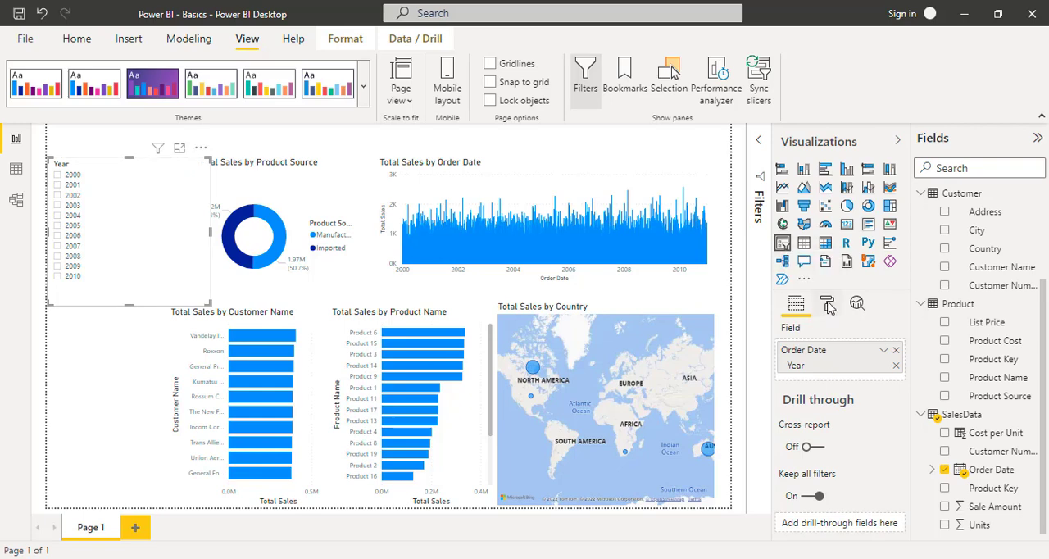
- Set the Year slicer's orientation to Horizontal in its general formatting
click(828, 305)
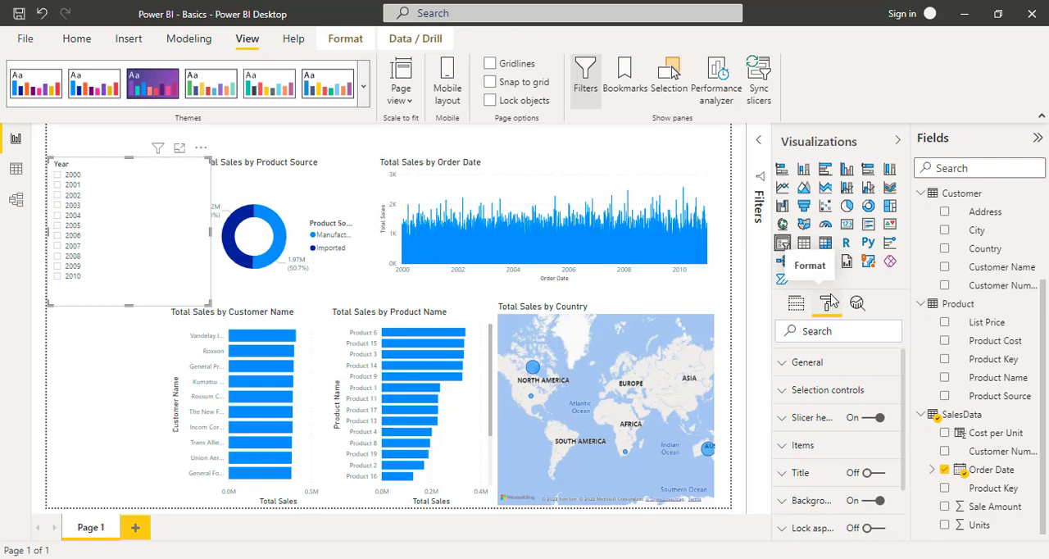
click(781, 373)
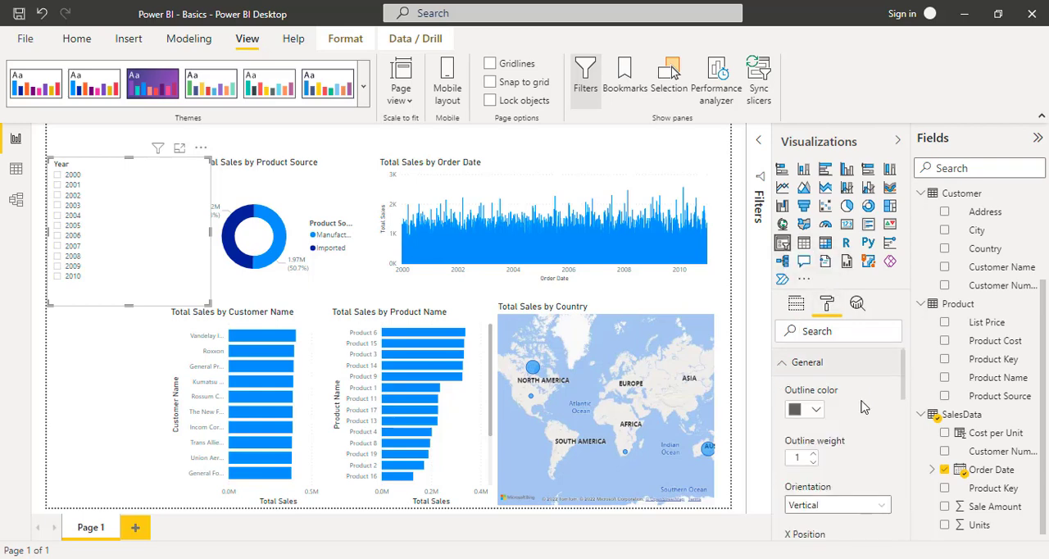
scroll(860, 407, down, 2)
scroll(860, 407, down, 1)
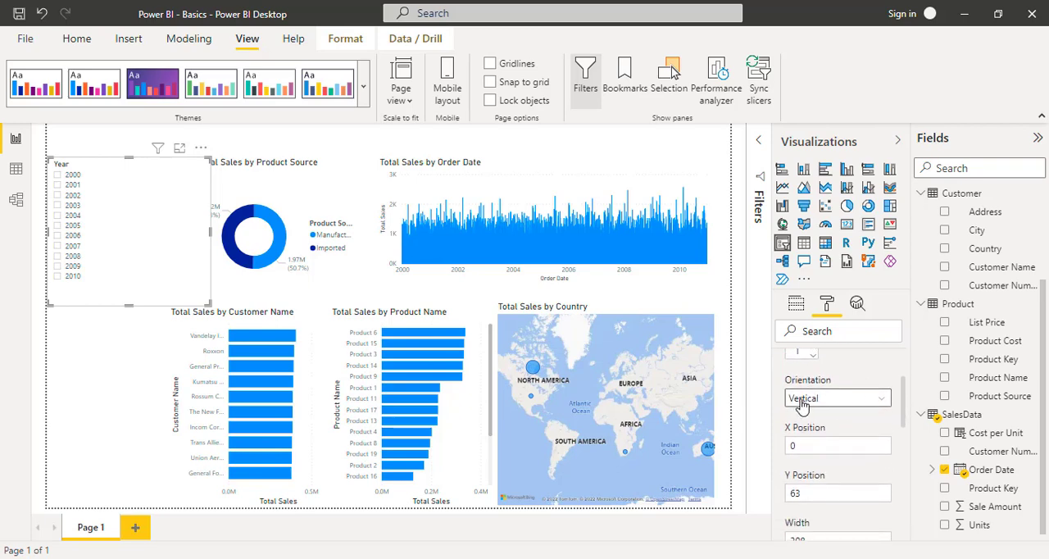
click(884, 400)
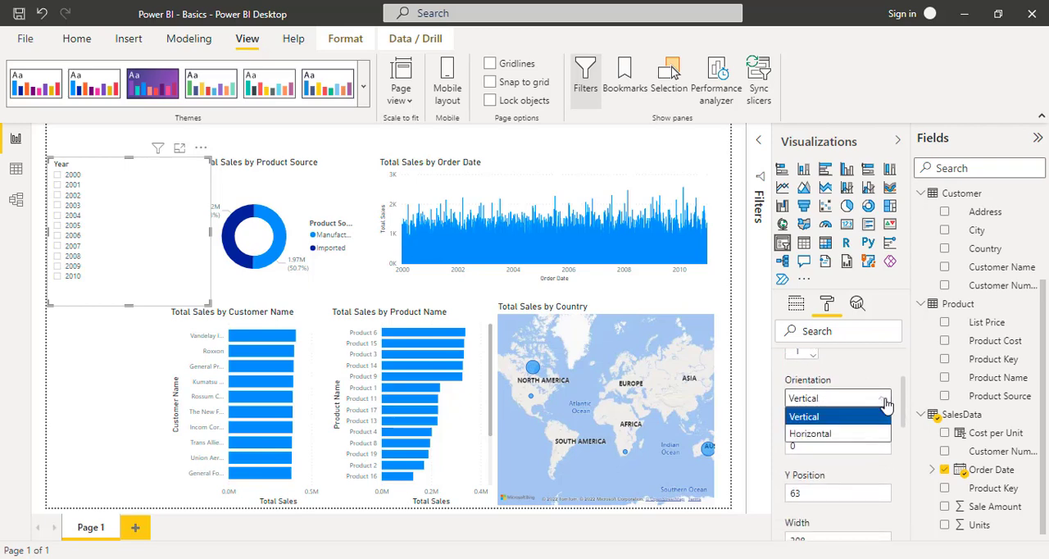
click(830, 434)
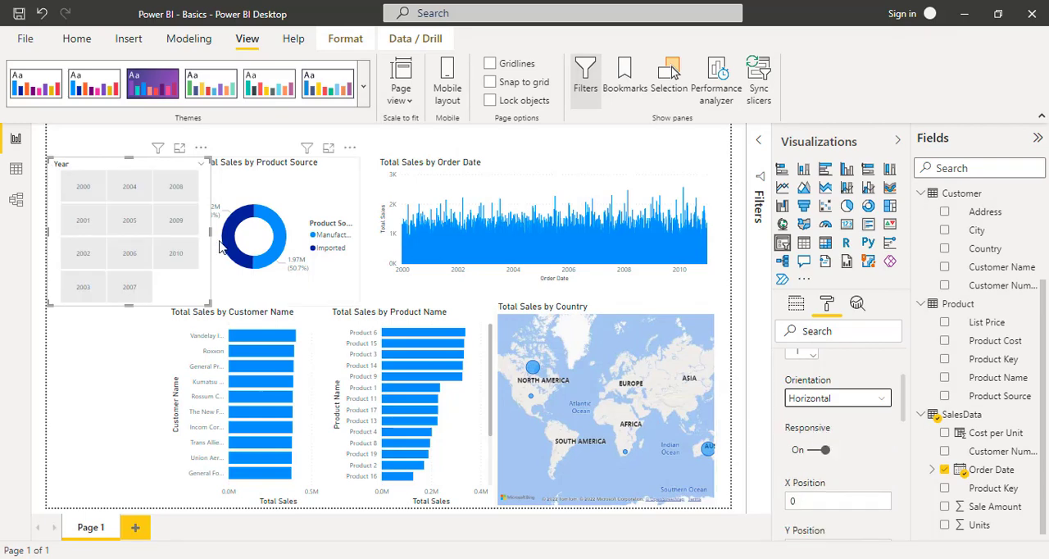
- Reshape the Year slicer into a wide, single-row strip and place it above the Order Date chart
drag(210, 232, 262, 233)
drag(156, 304, 160, 204)
drag(132, 165, 569, 129)
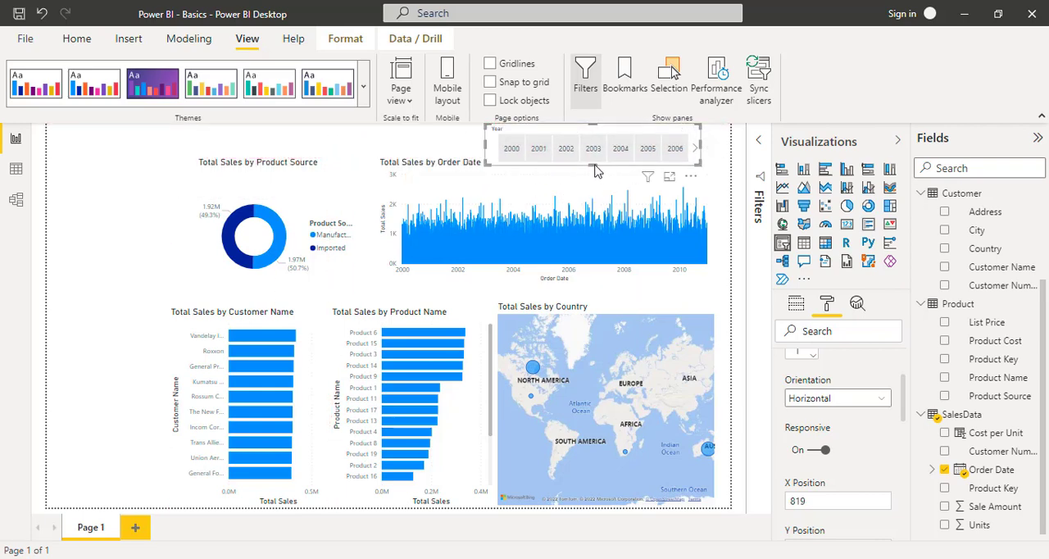
drag(594, 157, 593, 151)
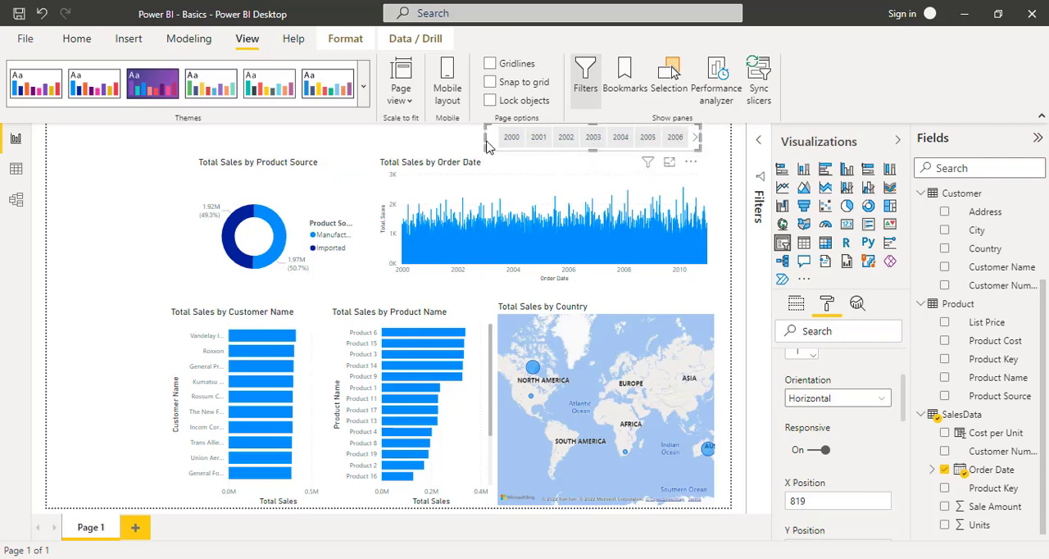
- Filter the page by 2000 and then by 2004, and narrow the Year slicer slightly from its left edge
click(516, 140)
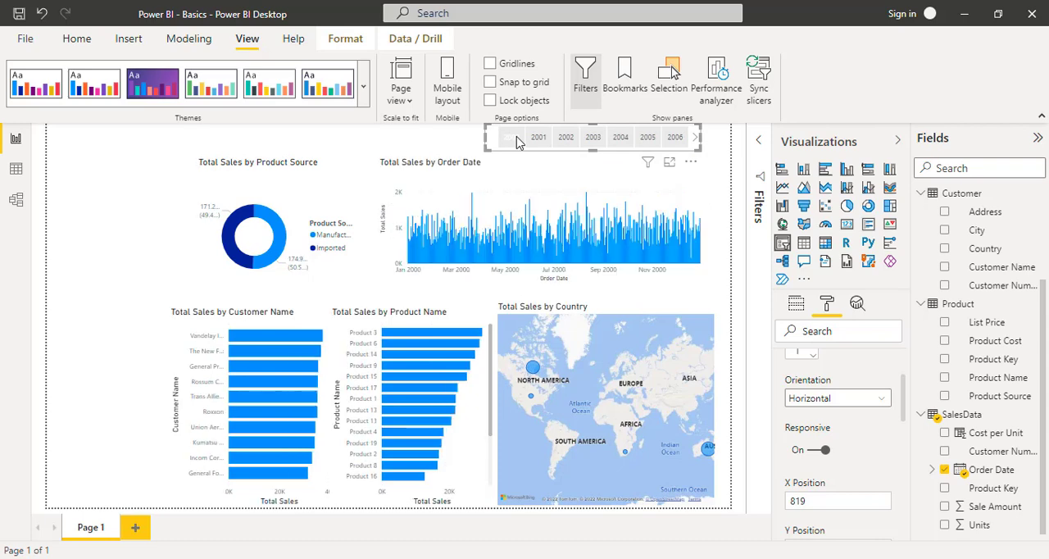
click(620, 141)
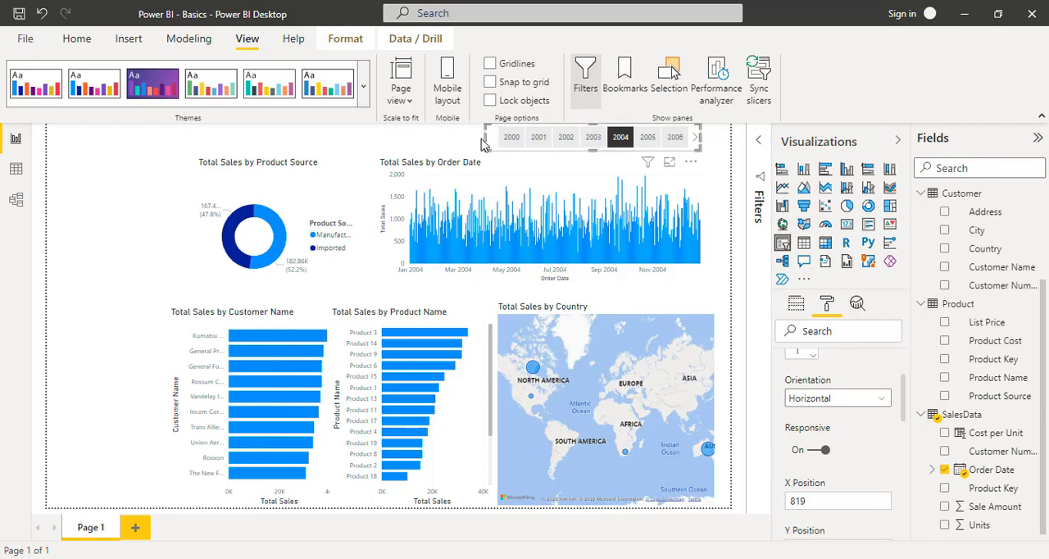
mouse_move(484, 138)
mouse_down()
mouse_move(390, 143)
mouse_move(496, 144)
mouse_up()
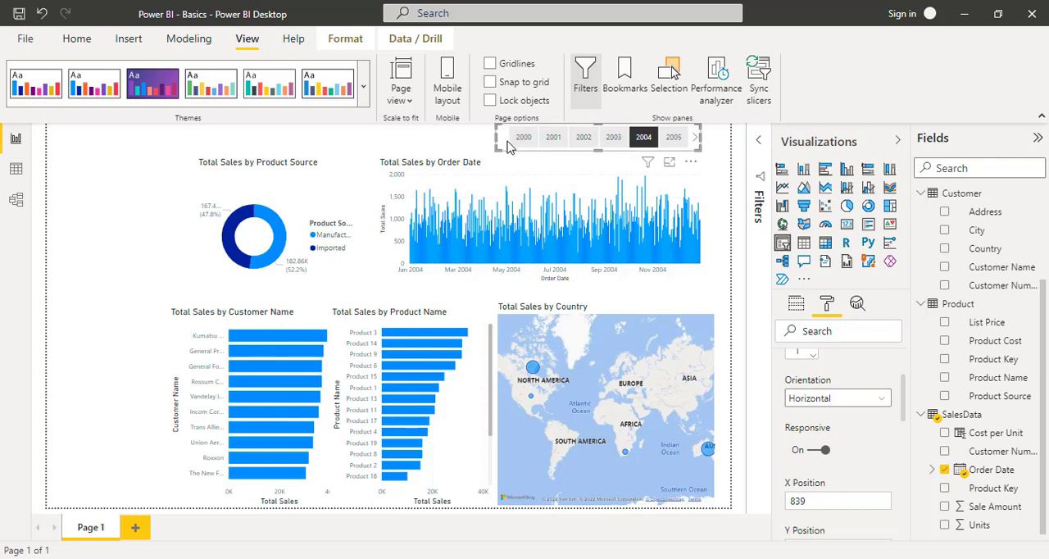
- Browse the Year slicer's tiles forward to 2010 and back to 2000
click(694, 141)
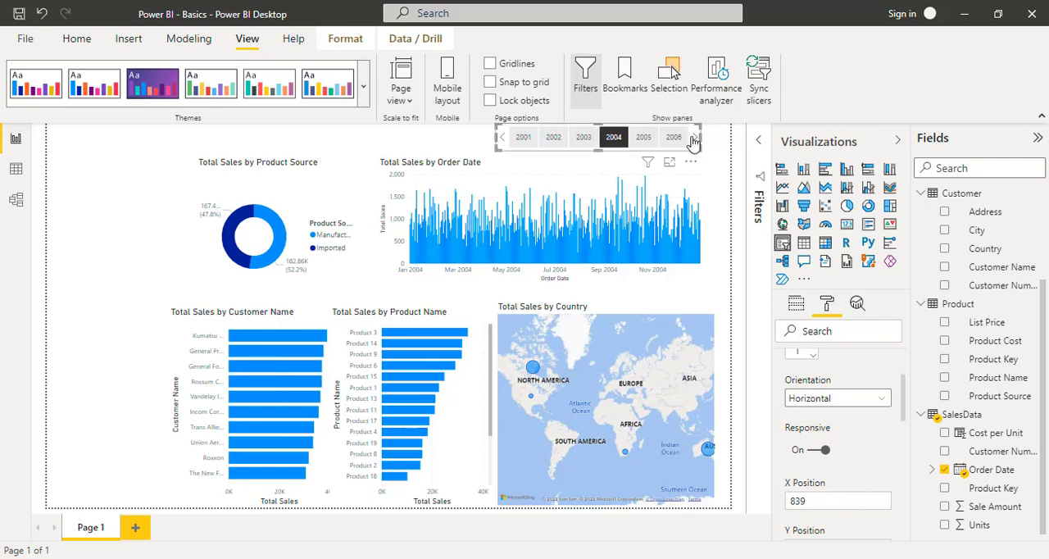
click(693, 141)
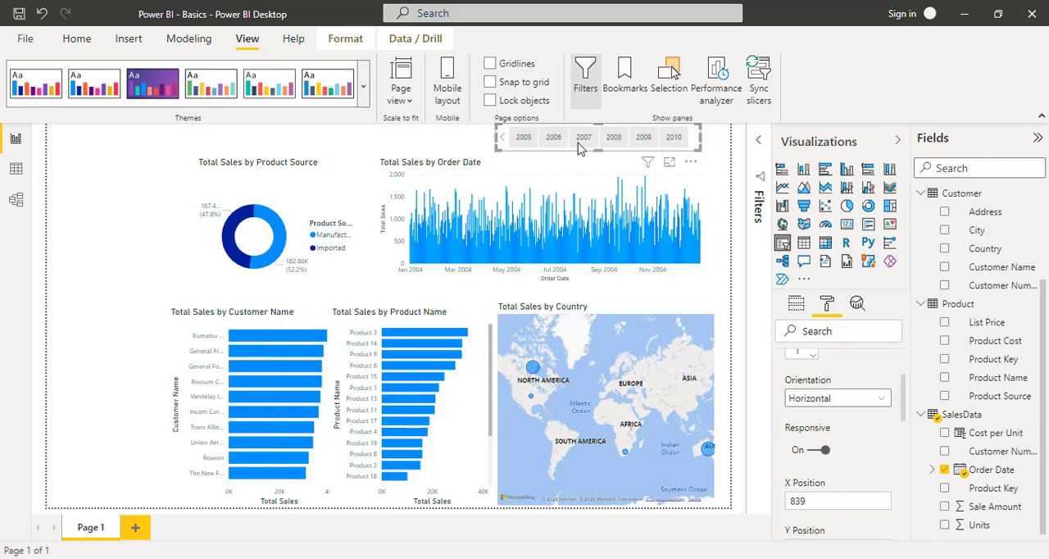
click(505, 141)
click(505, 141)
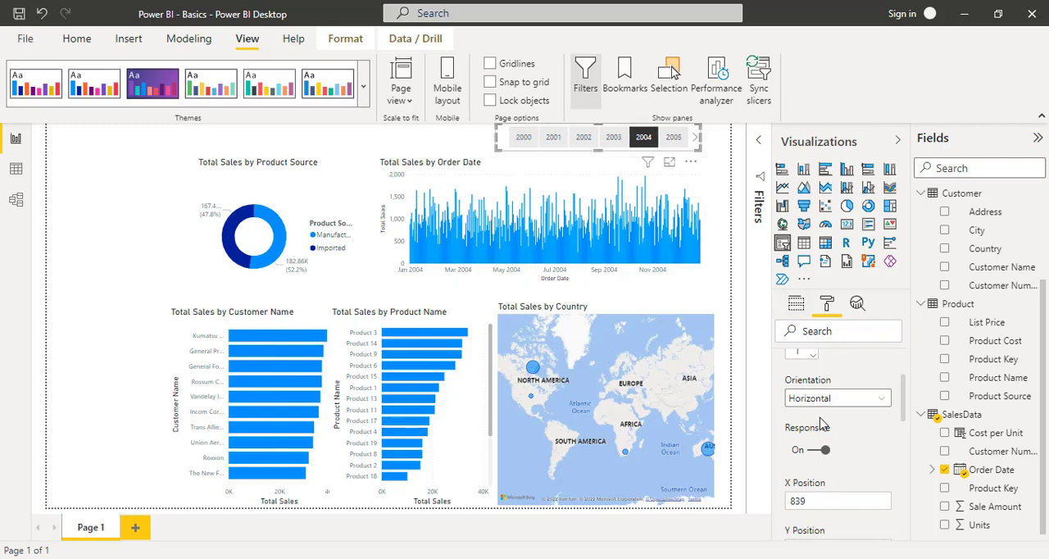
- Turn off Multi-select with CTRL in the Year slicer's selection controls
scroll(861, 439, up, 1)
scroll(861, 439, up, 2)
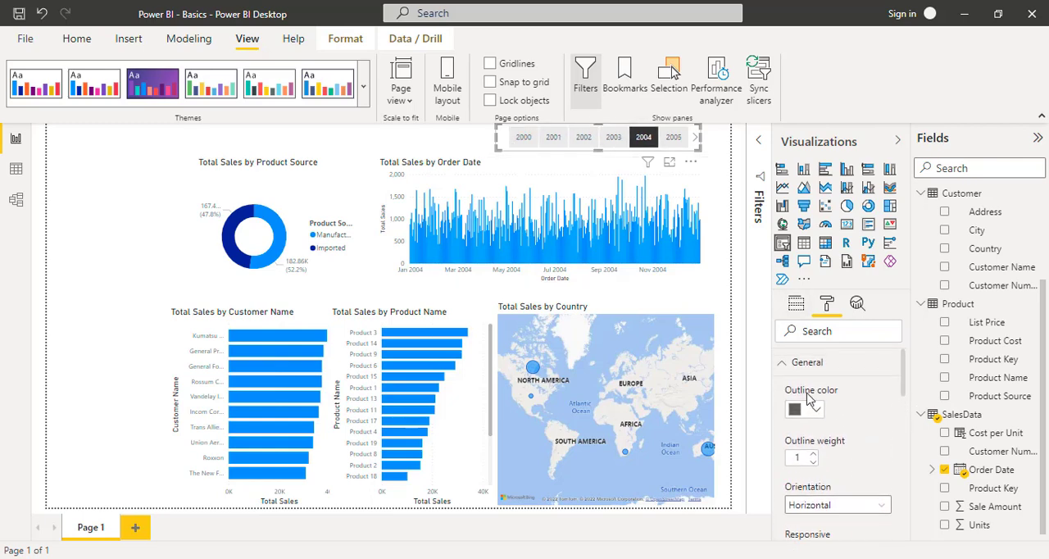
click(788, 368)
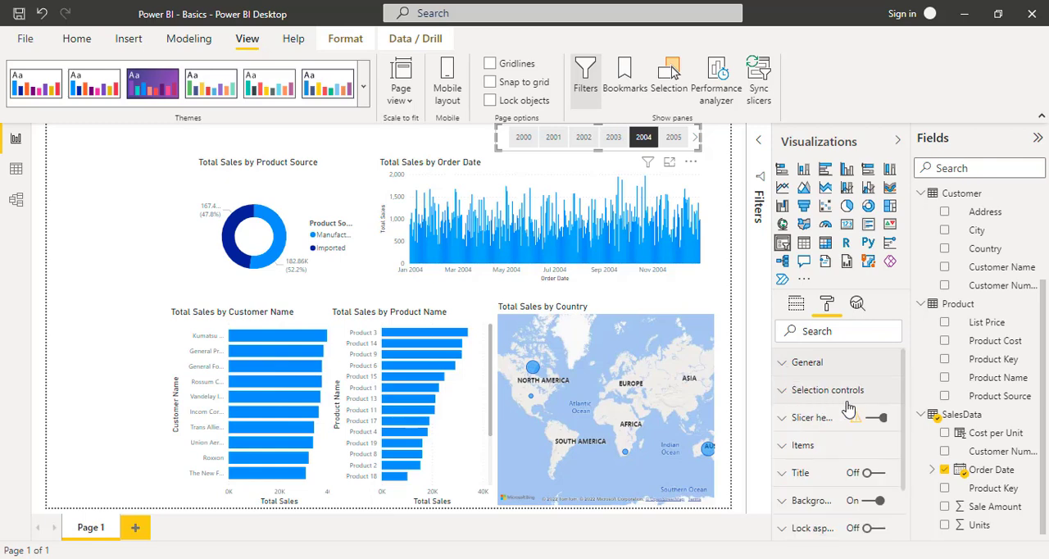
click(783, 393)
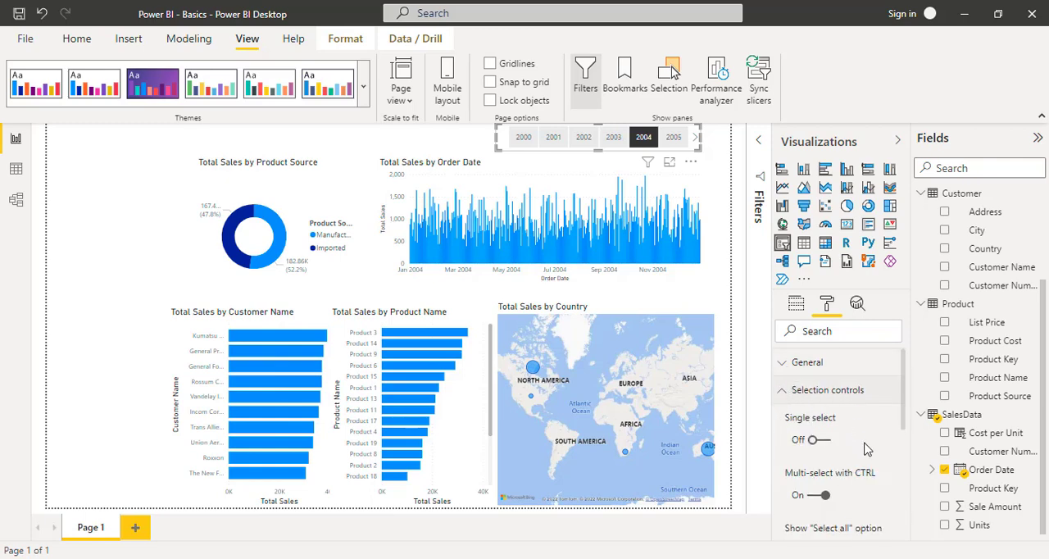
scroll(836, 443, down, 1)
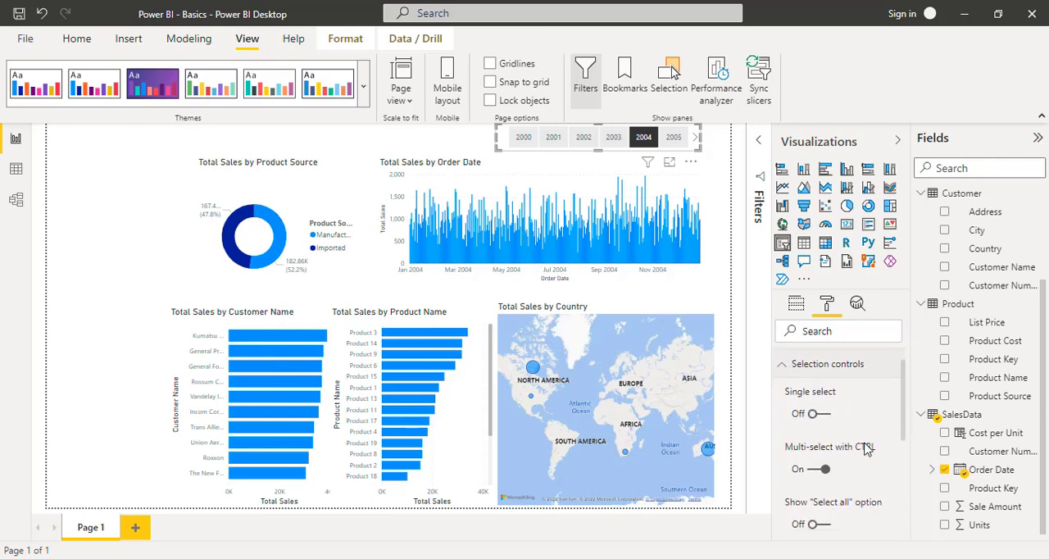
click(816, 464)
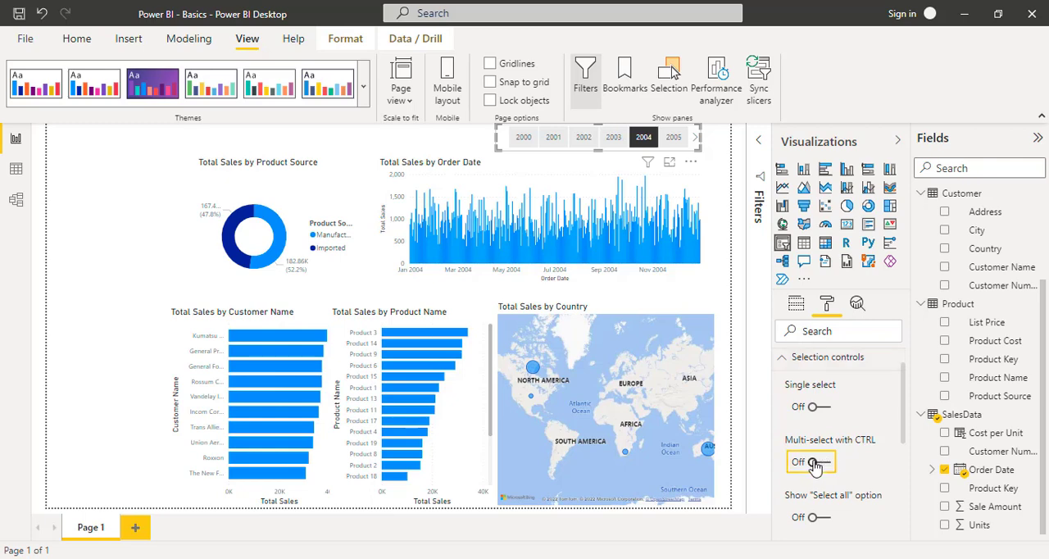
- Add 2001, 2002 and 2003 to the 2004 selection in the Year slicer, and deselect those three years again
click(555, 139)
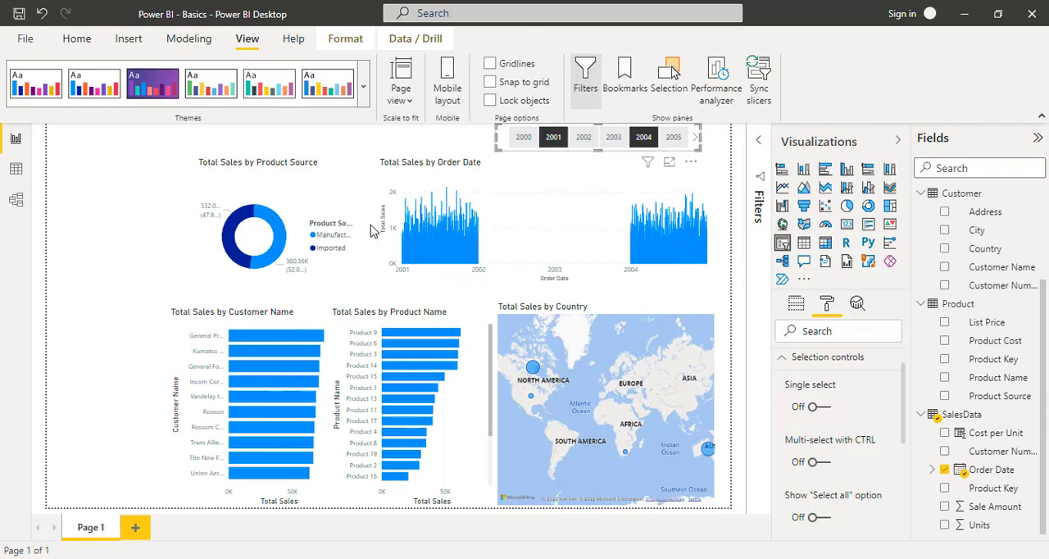
click(580, 141)
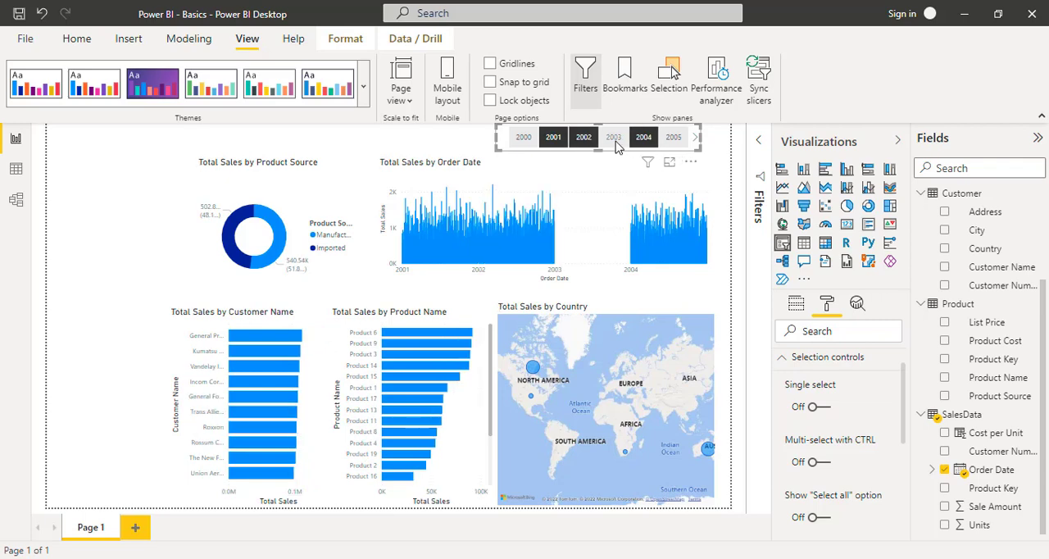
click(617, 146)
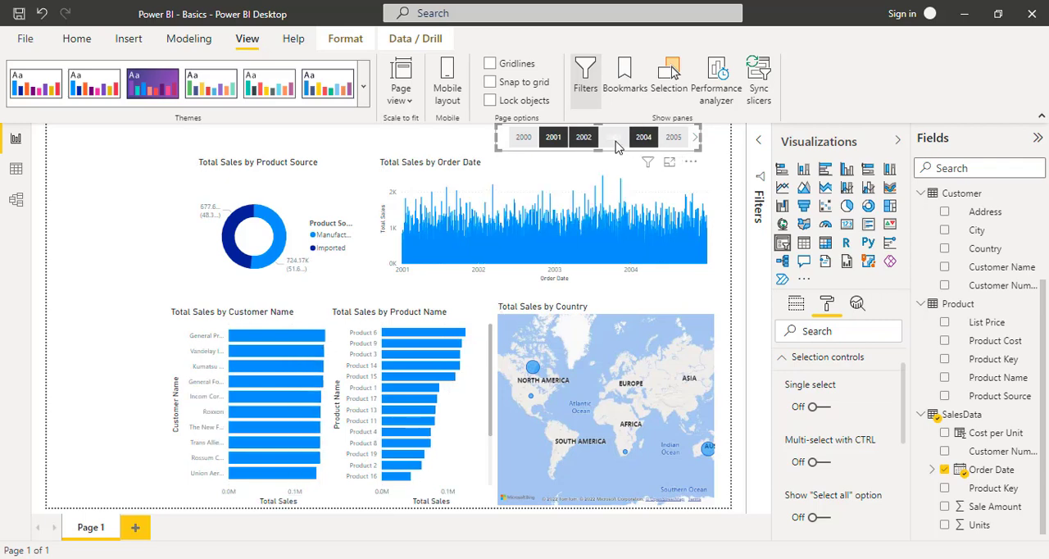
click(549, 141)
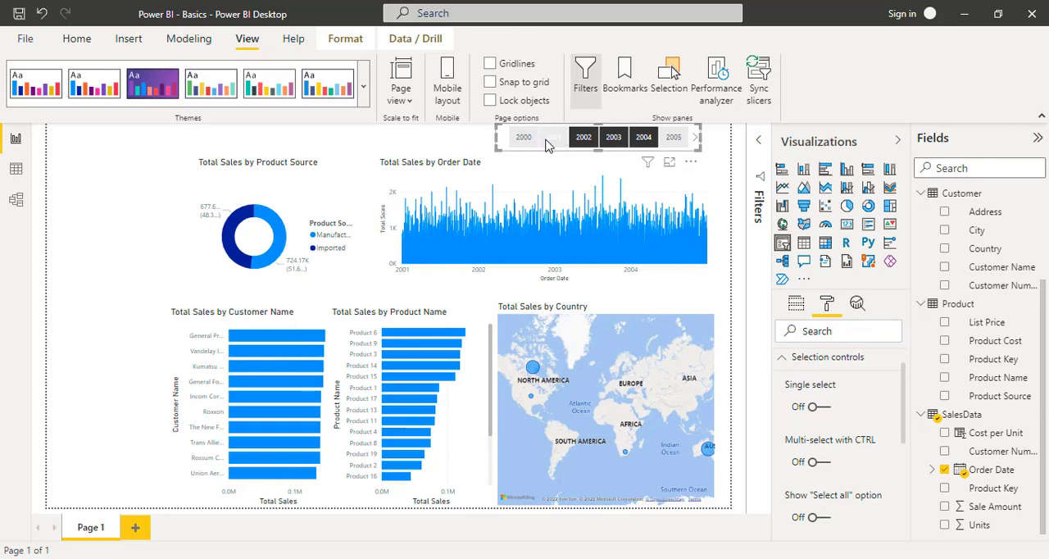
click(586, 141)
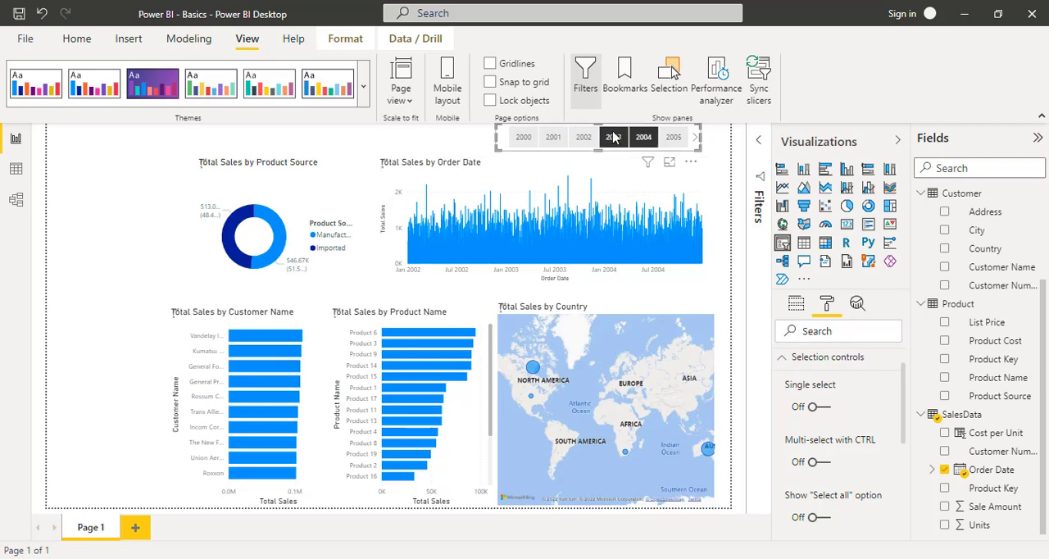
click(615, 139)
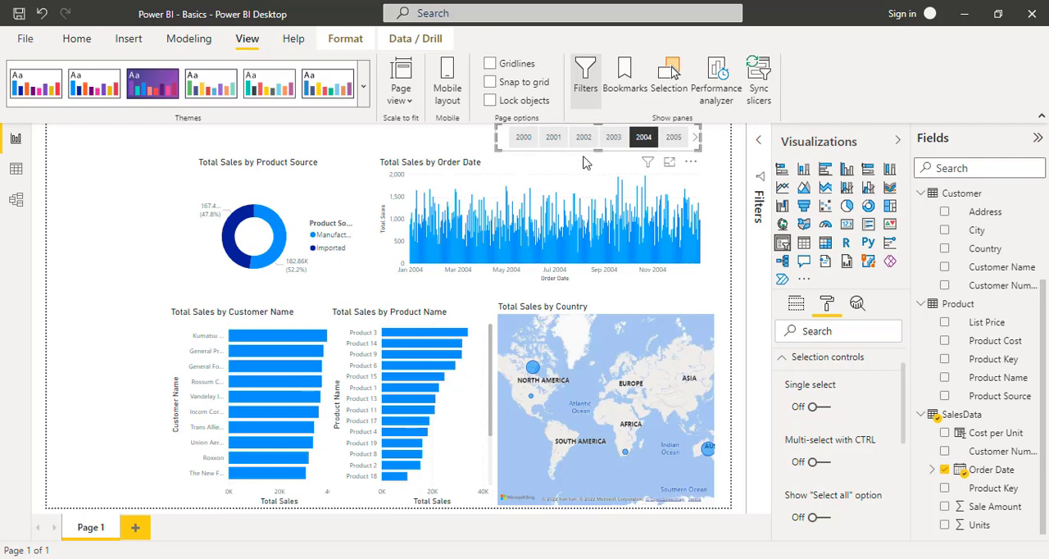
- Turn Multi-select with CTRL back on for the Year slicer and filter the page to 2001 and 2002 together
click(824, 463)
click(554, 139)
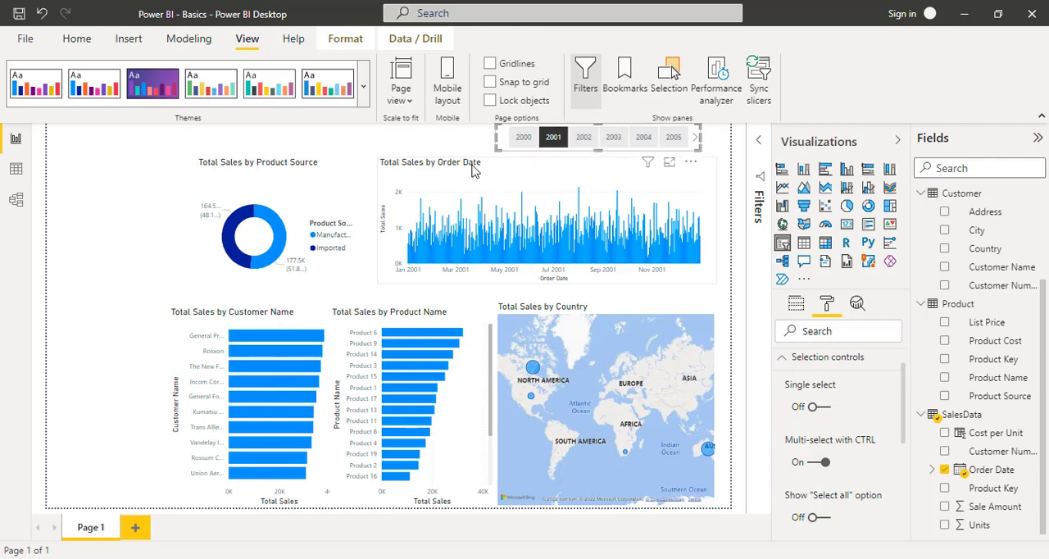
ctrl+click(584, 136)
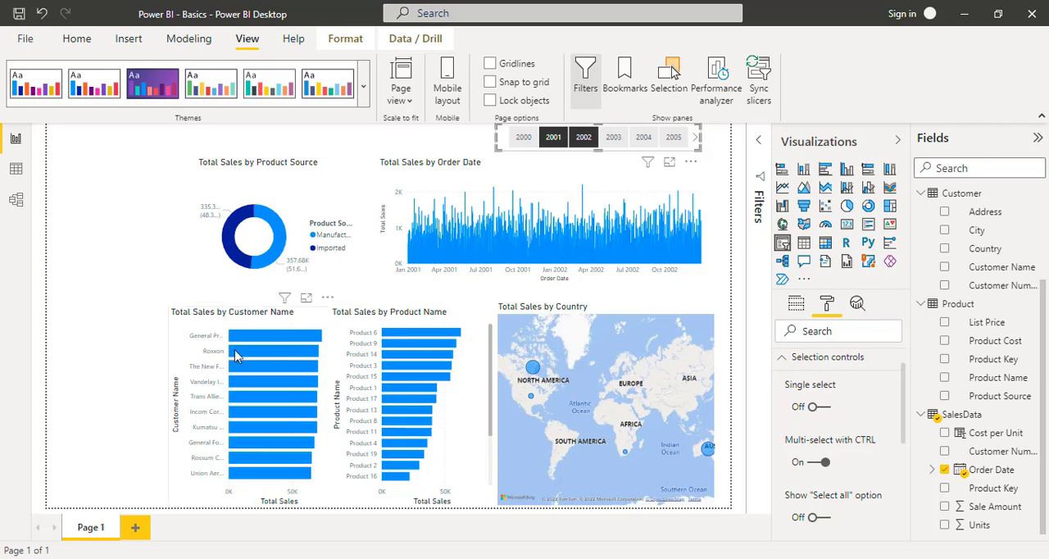
- Turn off the legend title of the Product Source donut chart and set the legend position to Bottom center
mouse_move(235, 354)
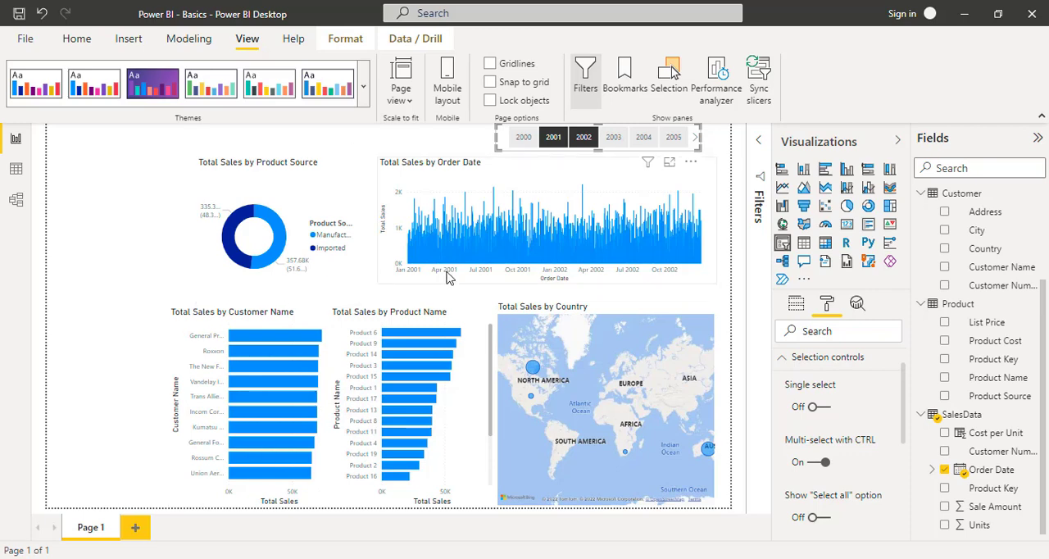
click(227, 174)
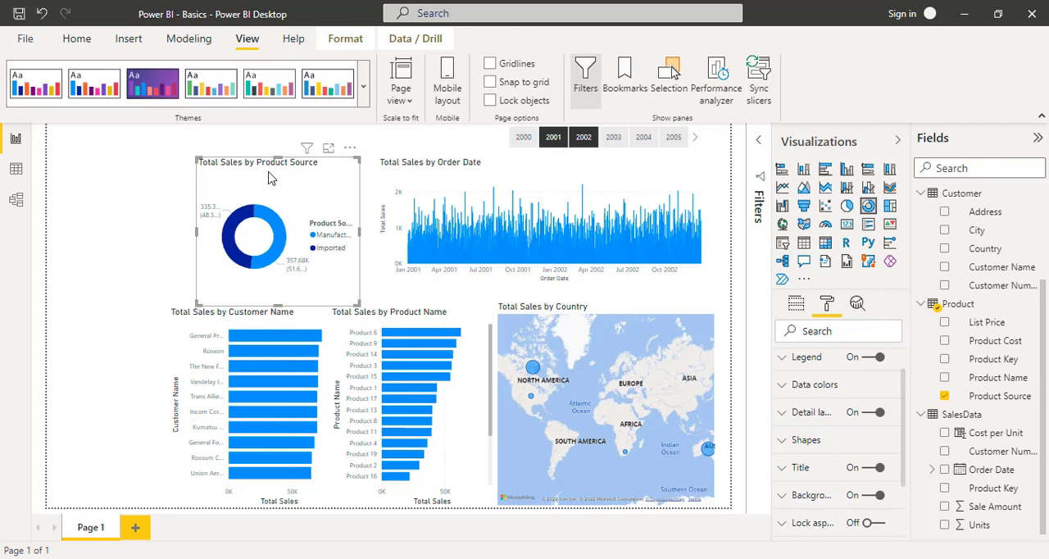
click(796, 307)
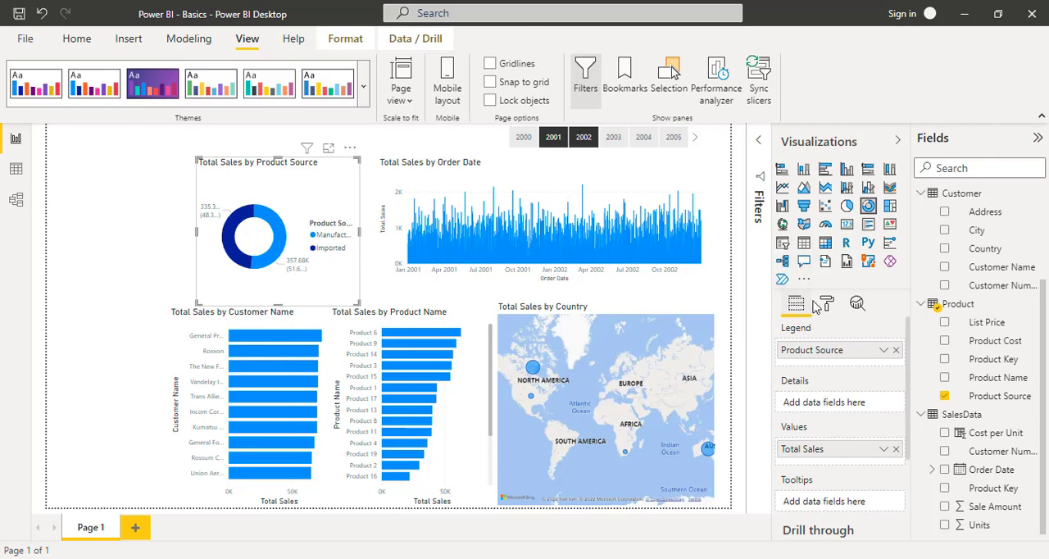
click(829, 305)
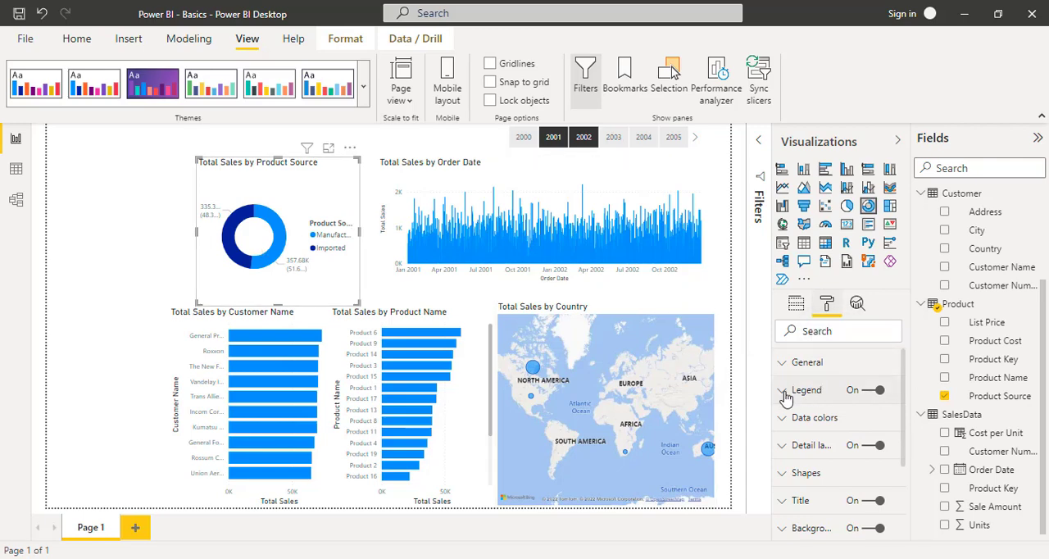
click(871, 392)
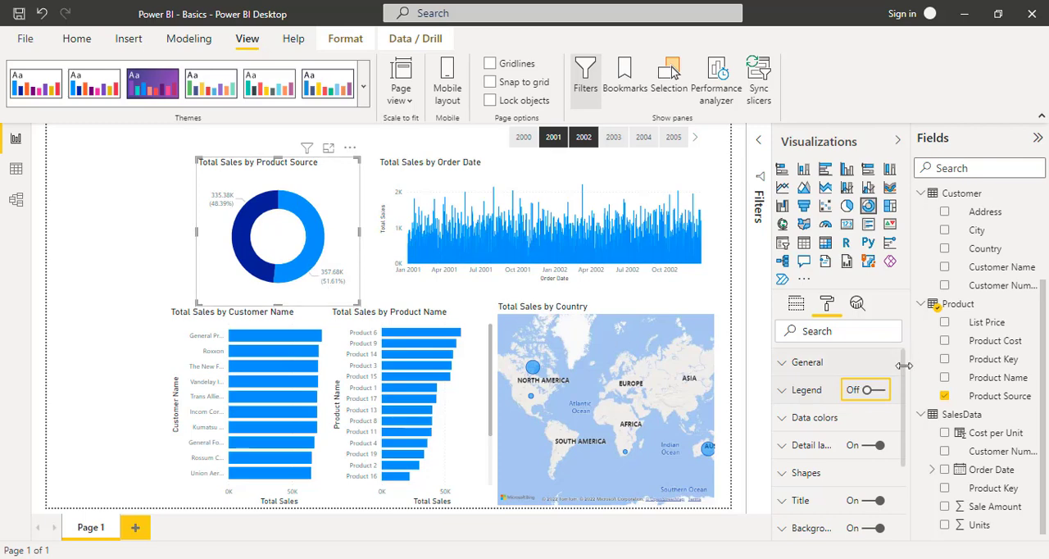
click(878, 392)
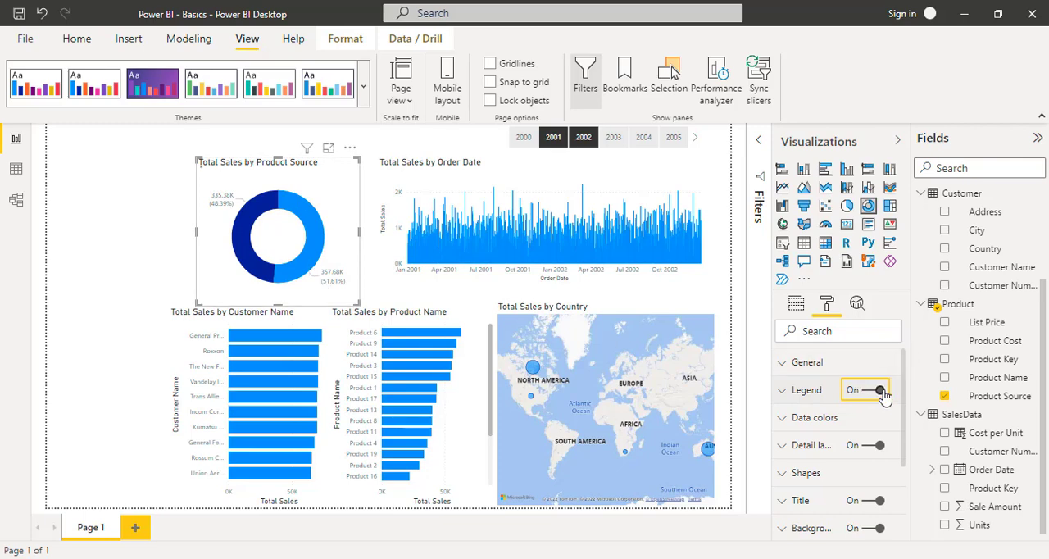
click(799, 392)
scroll(873, 419, down, 1)
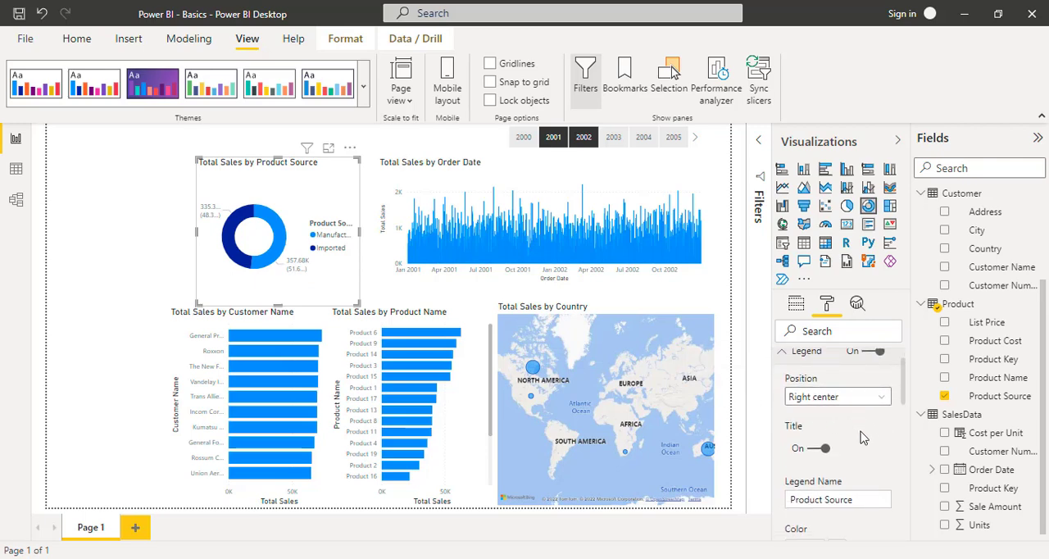
click(812, 455)
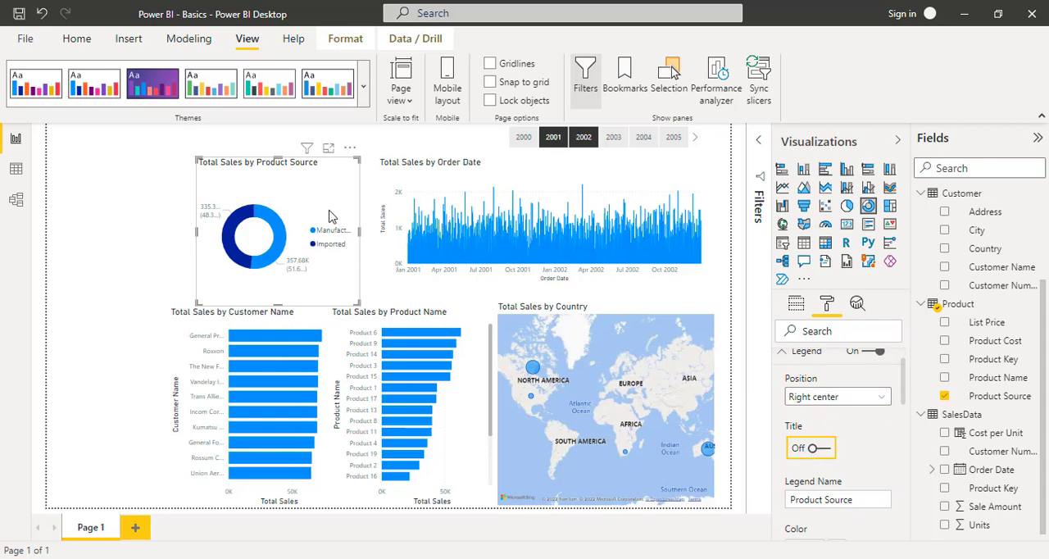
click(883, 398)
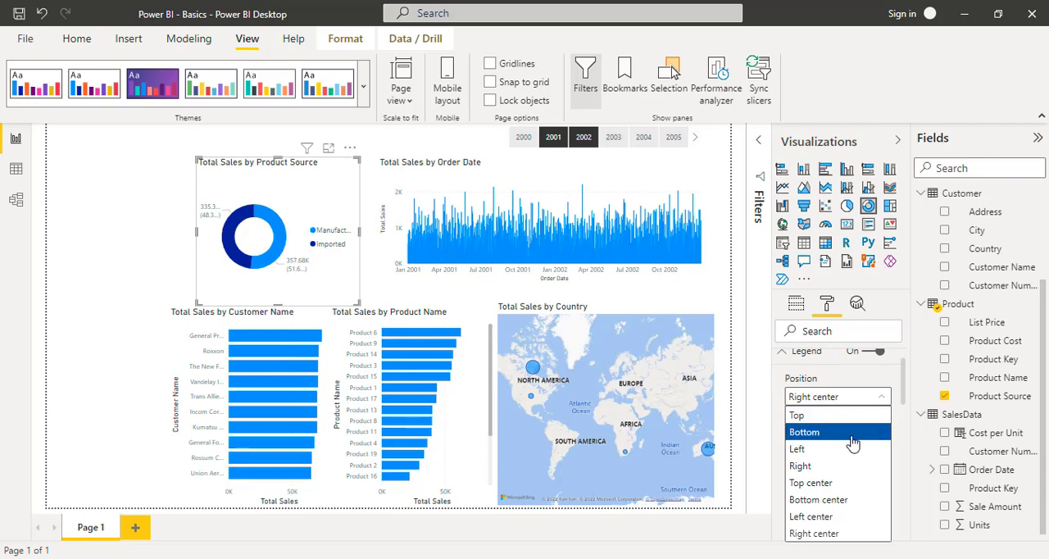
click(848, 500)
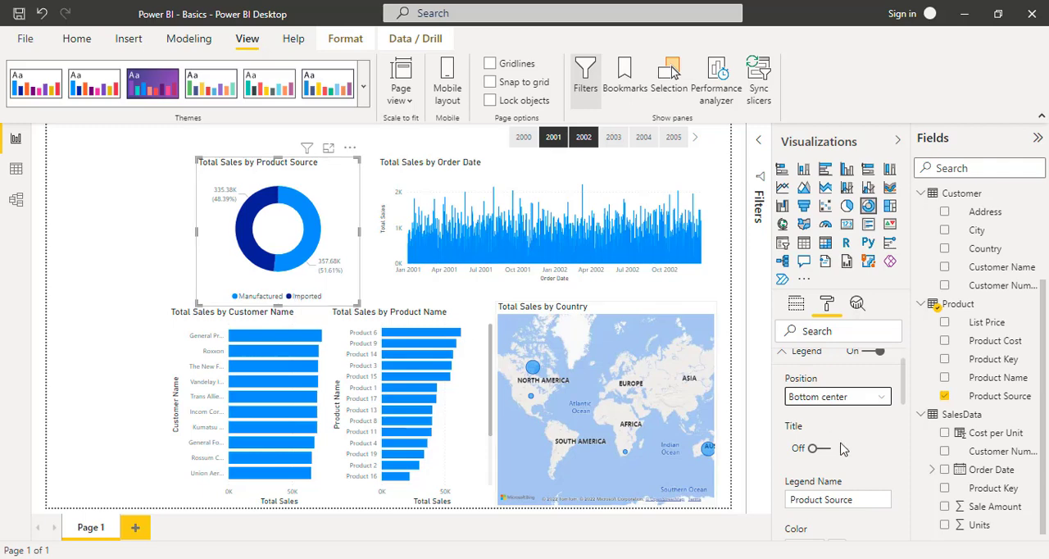
- Turn off the legend of the Product Source donut chart and collapse its legend settings
scroll(880, 453, up, 1)
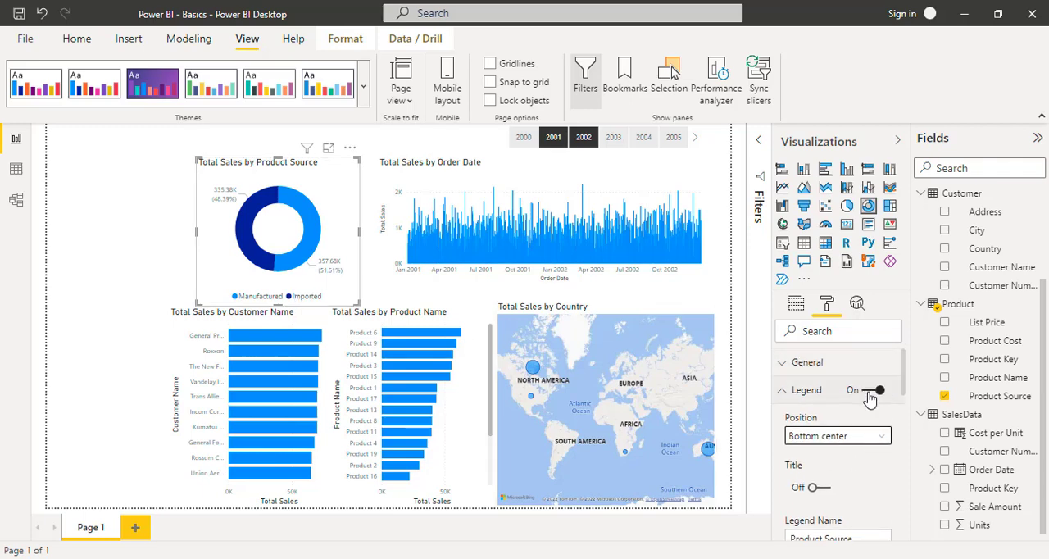
click(872, 391)
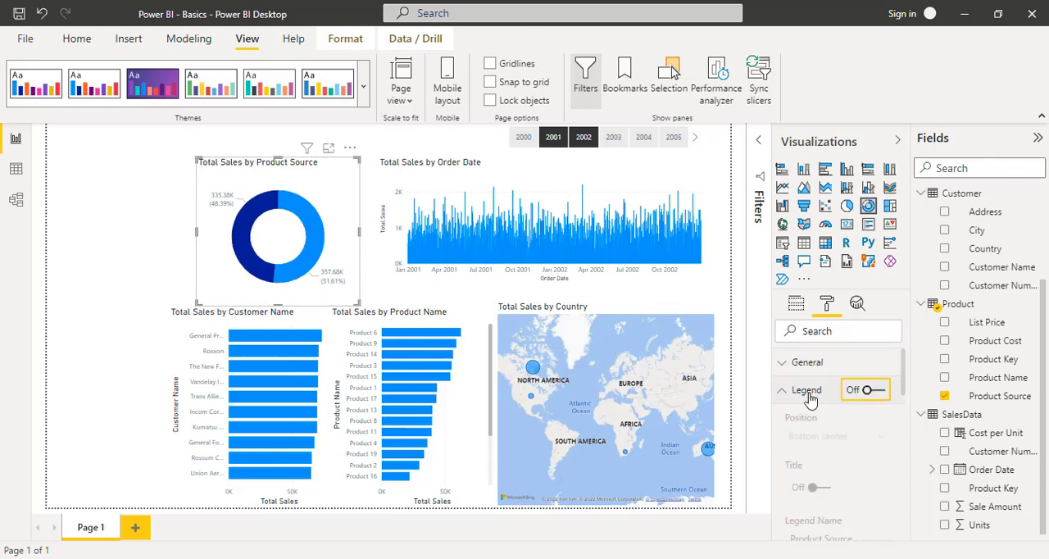
mouse_move(212, 202)
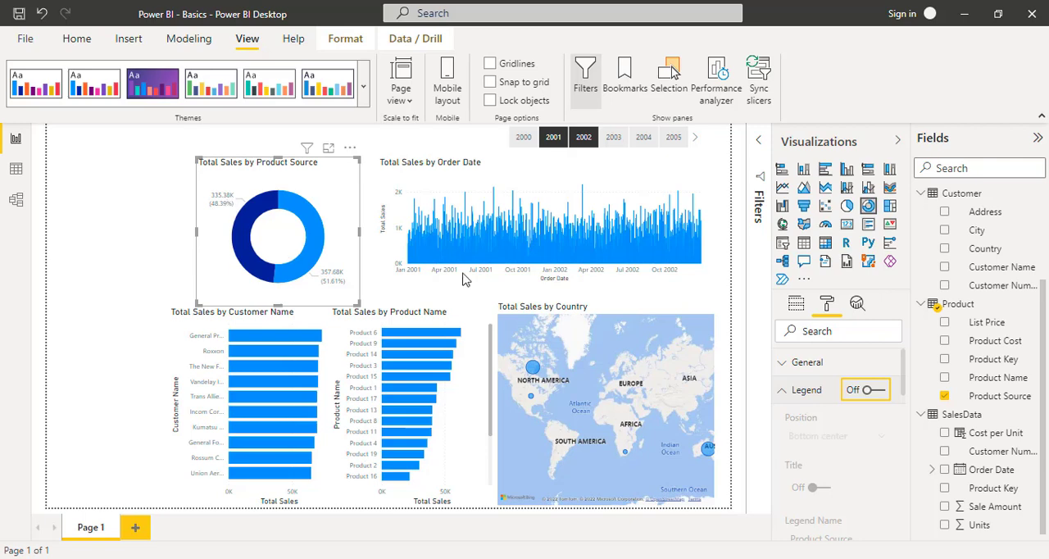
click(785, 399)
- Set the label style of the donut chart's detail labels to Category, percent of total
scroll(801, 412, down, 1)
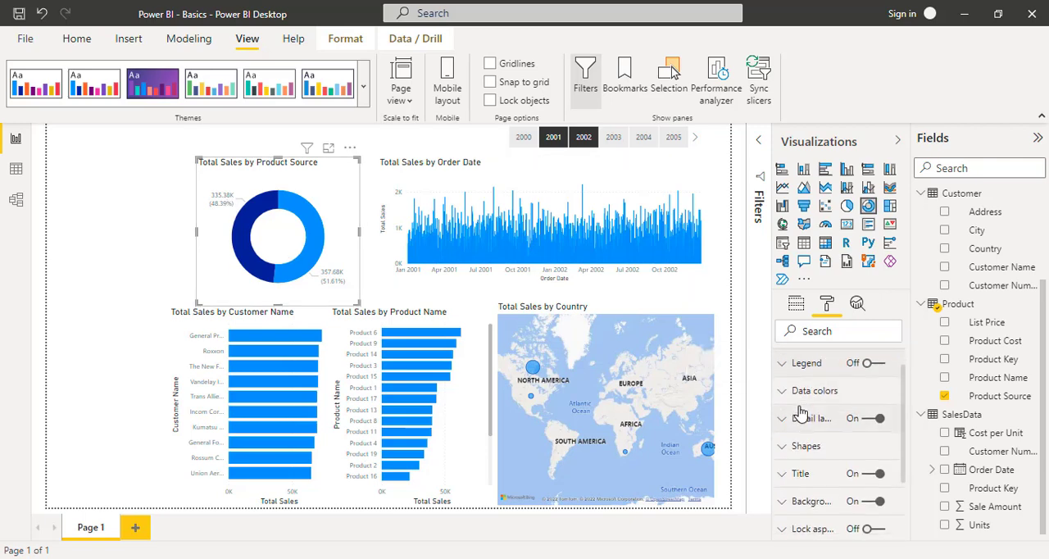
click(781, 418)
scroll(877, 510, down, 1)
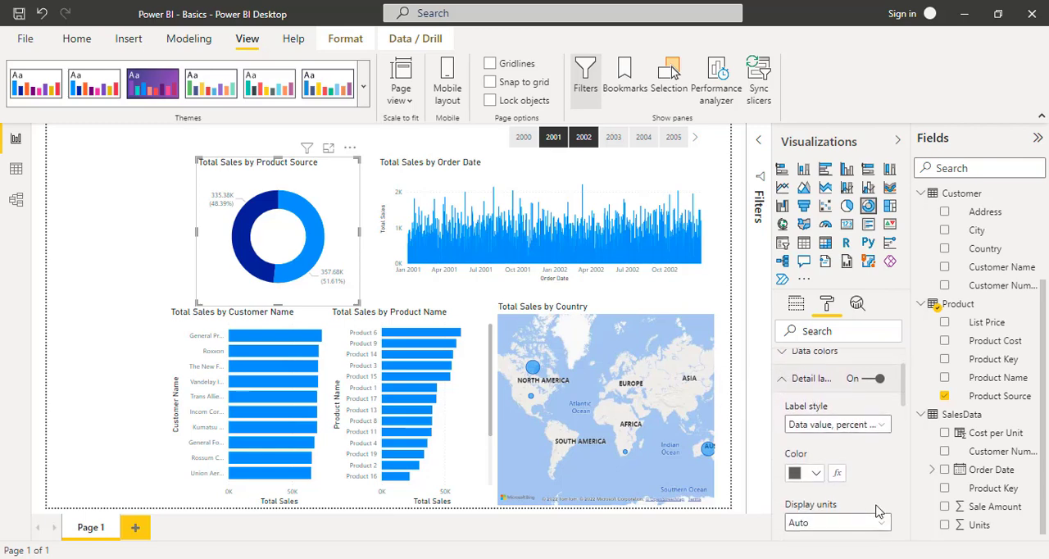
click(887, 414)
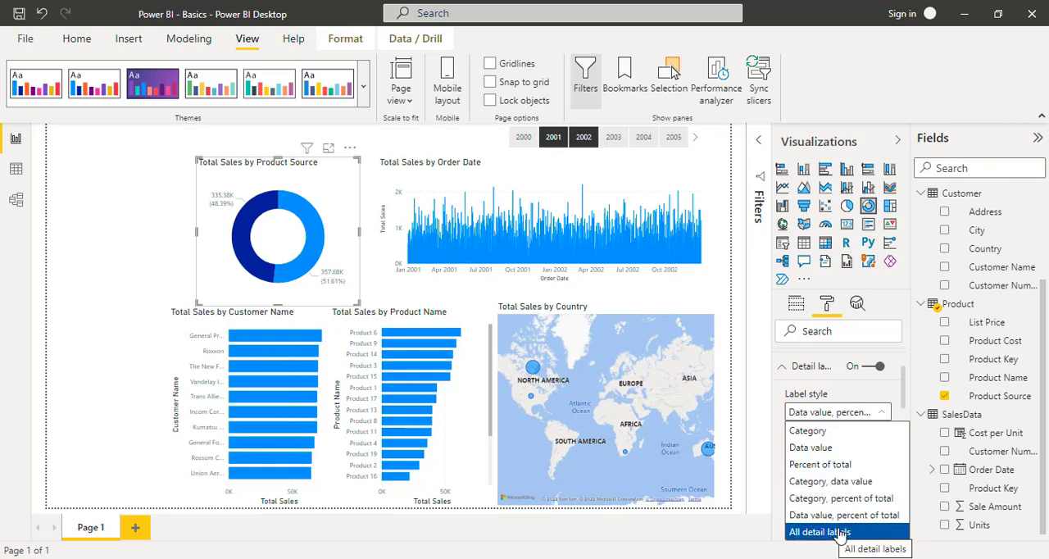
click(813, 499)
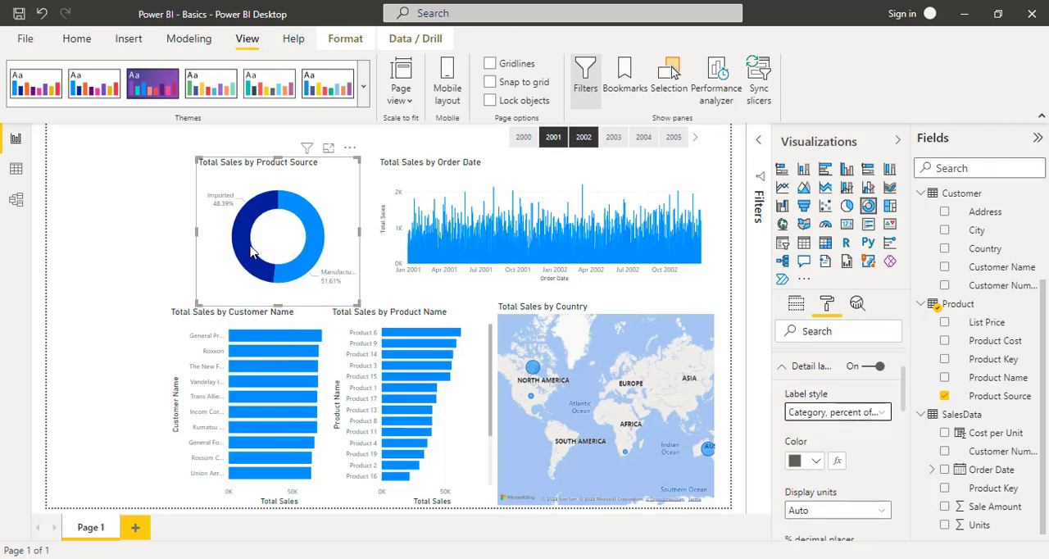
mouse_move(245, 248)
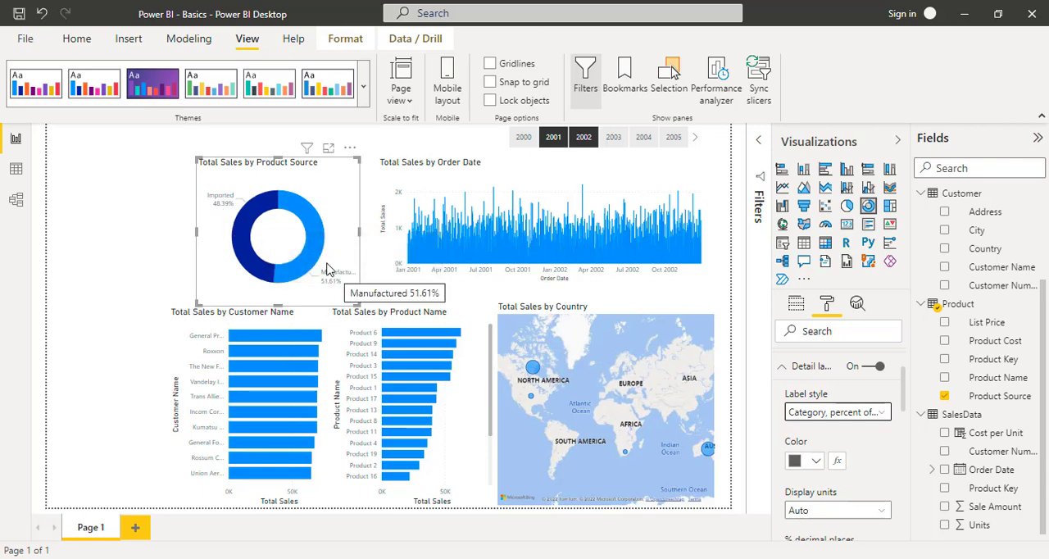
mouse_move(320, 248)
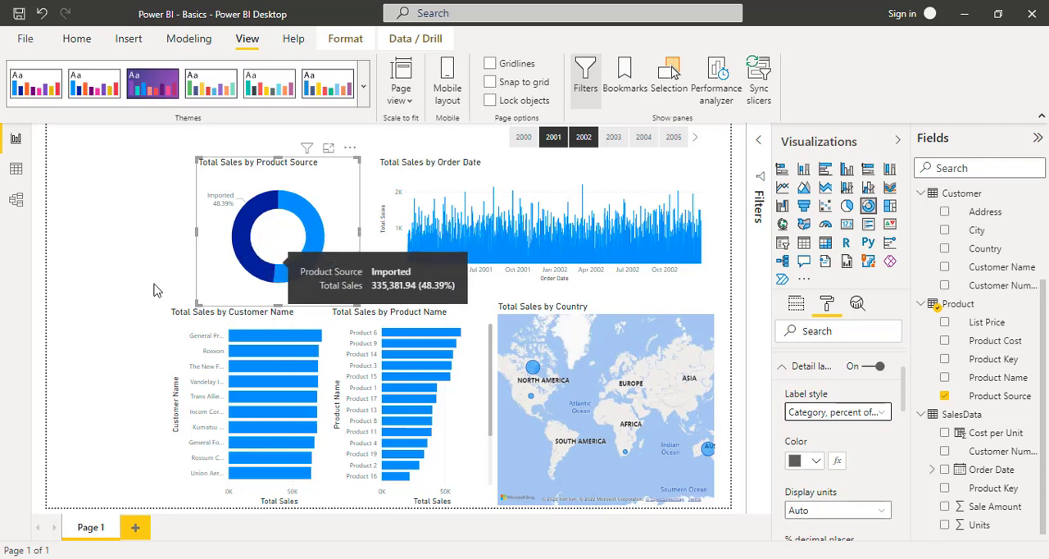
mouse_move(257, 223)
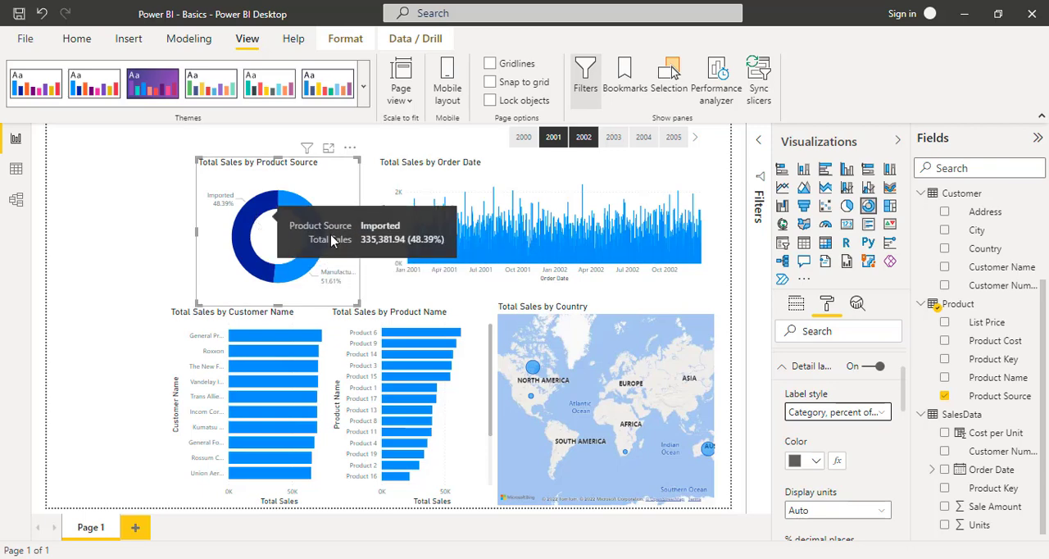
- Format the donut chart's detail labels in black with the Arial font and bold text
click(816, 463)
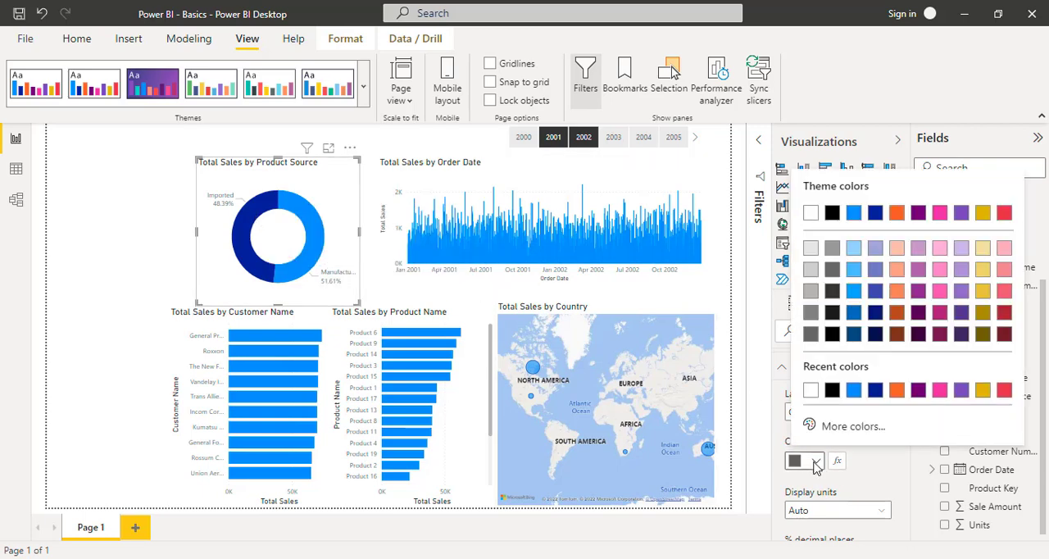
click(831, 216)
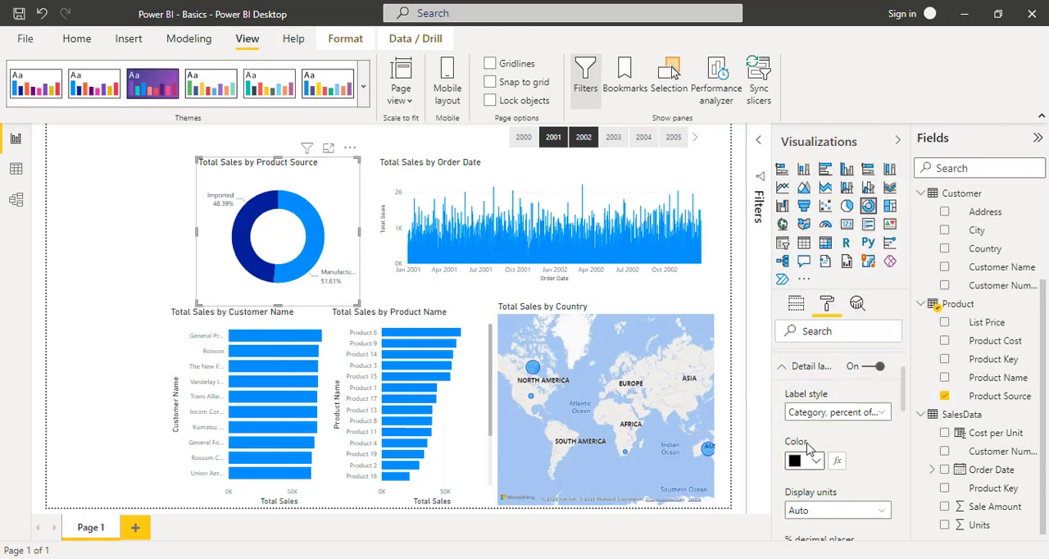
scroll(845, 456, down, 4)
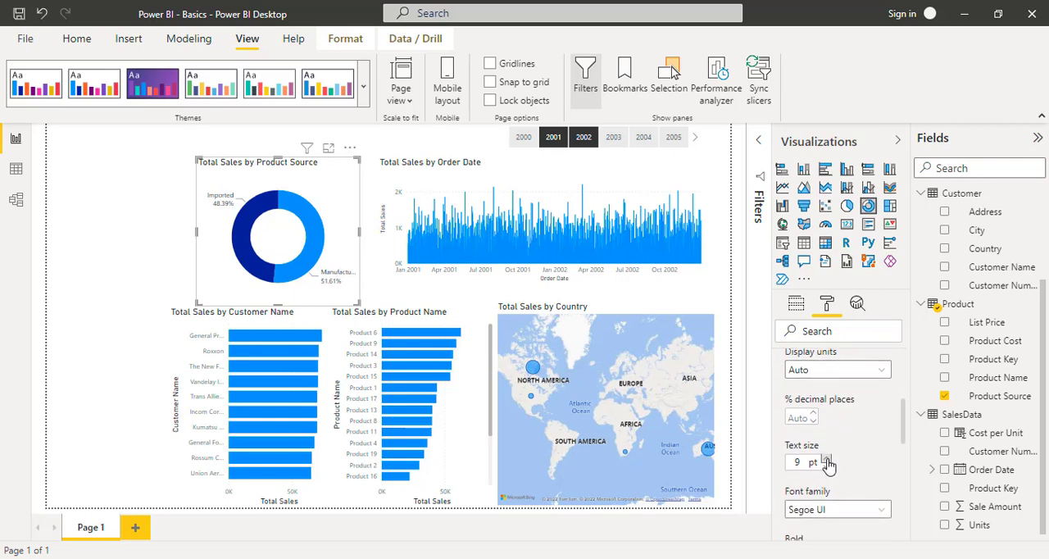
click(826, 459)
click(888, 519)
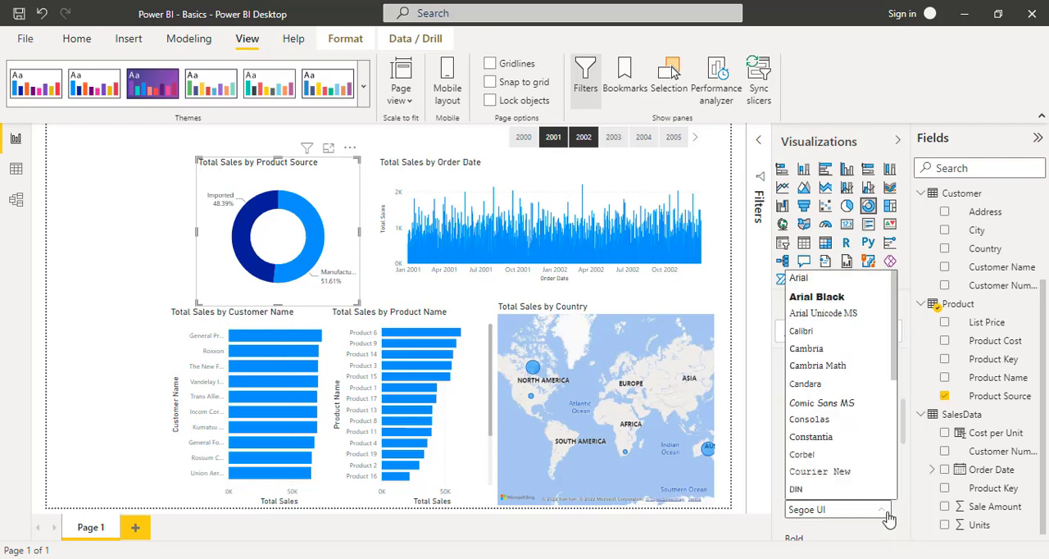
click(799, 279)
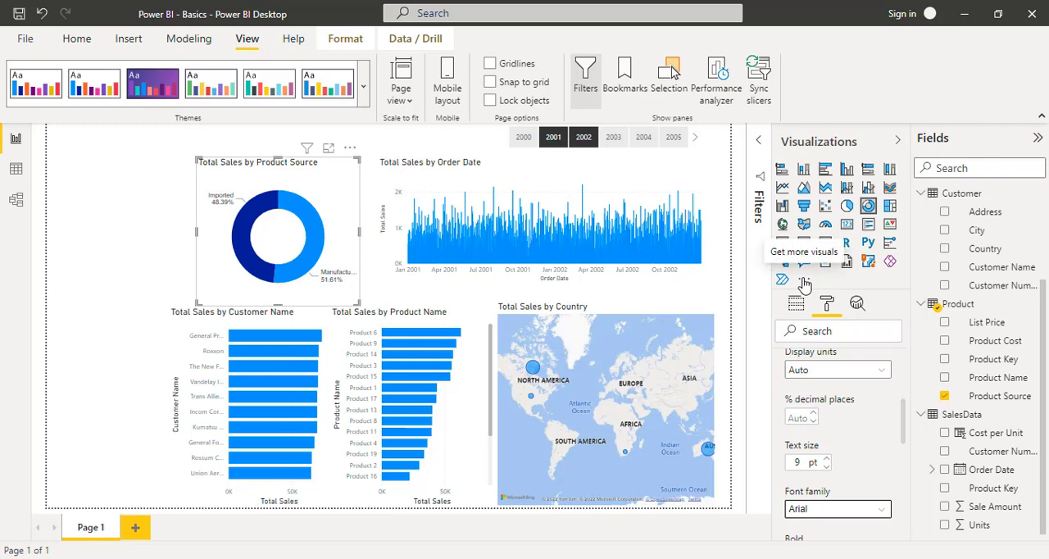
scroll(820, 443, down, 3)
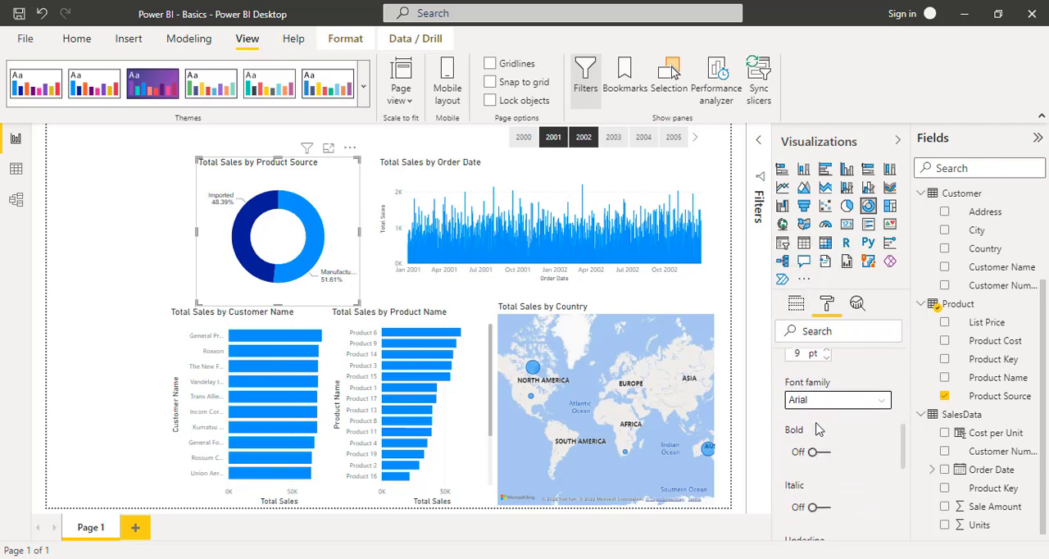
click(819, 452)
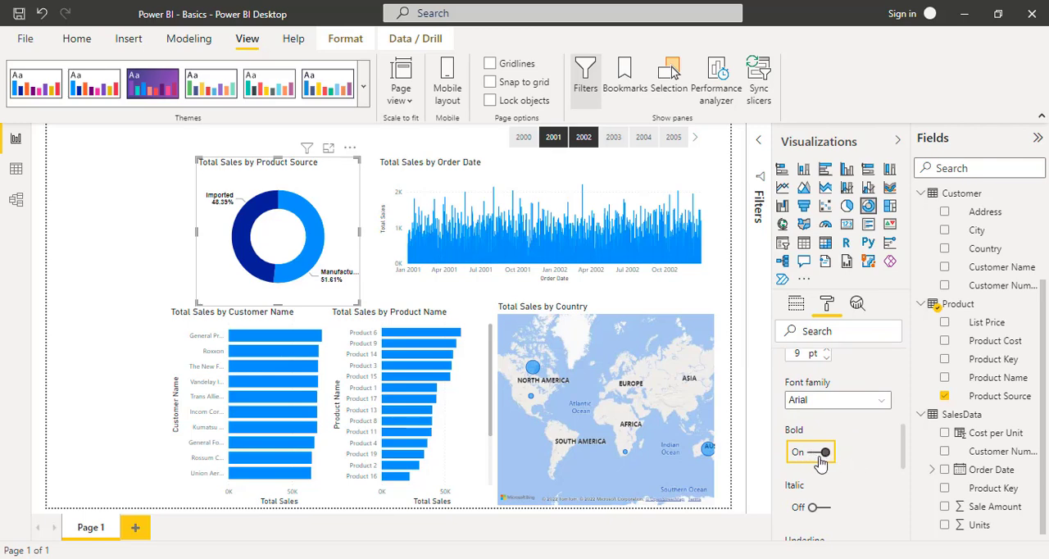
- Collapse the donut chart's detail label settings and change its title text to "Sales by Product Source"
scroll(821, 463, up, 10)
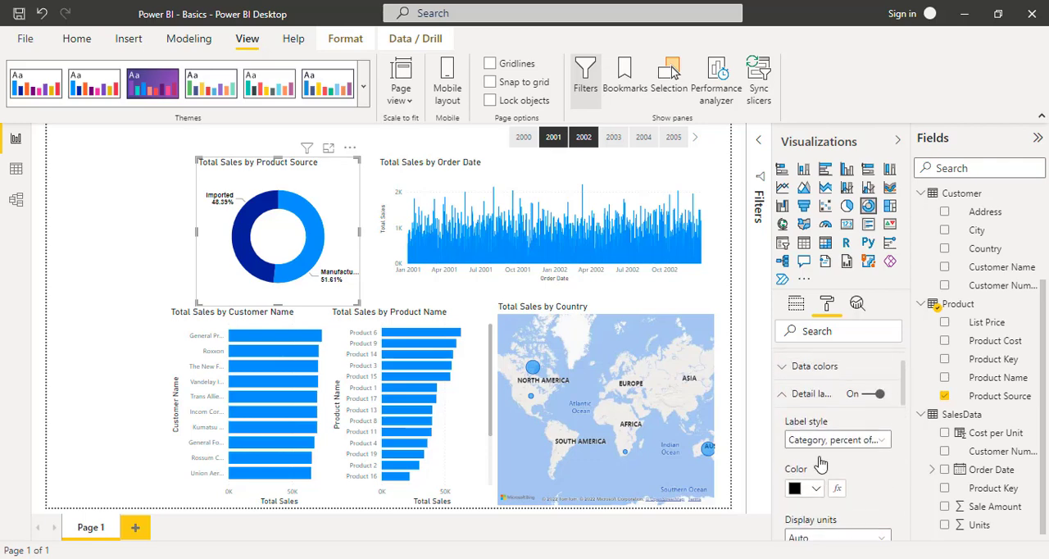
click(781, 445)
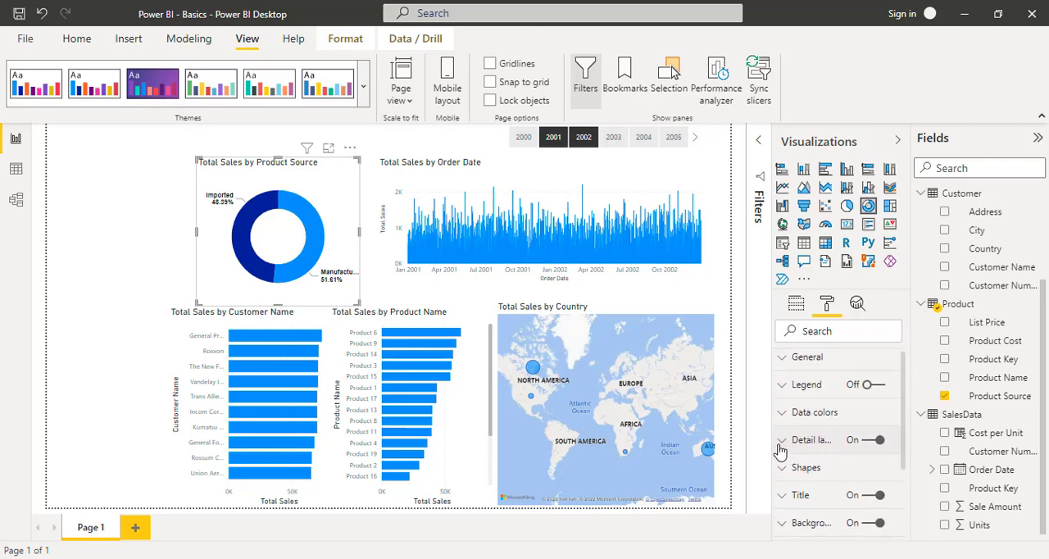
scroll(780, 451, down, 2)
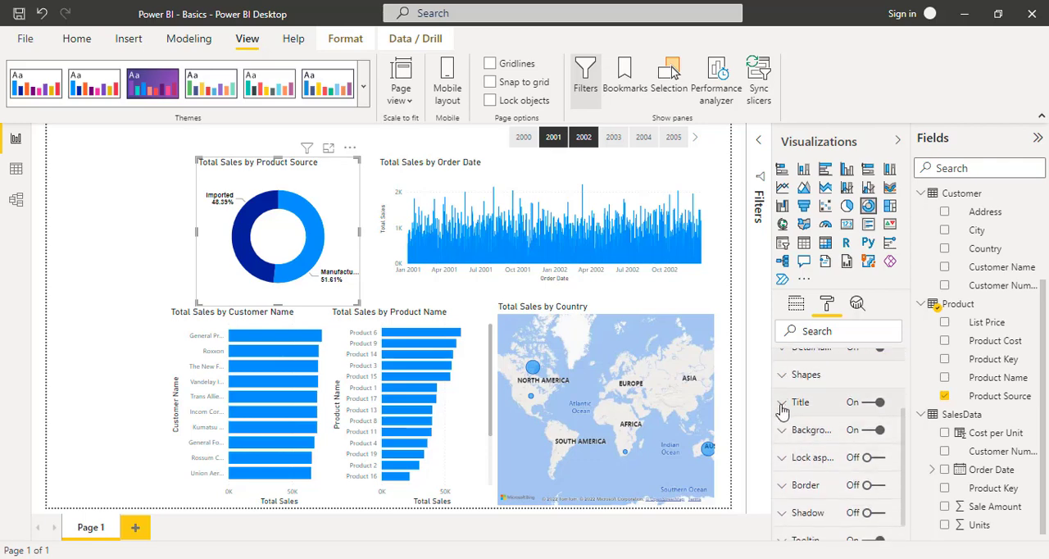
click(781, 407)
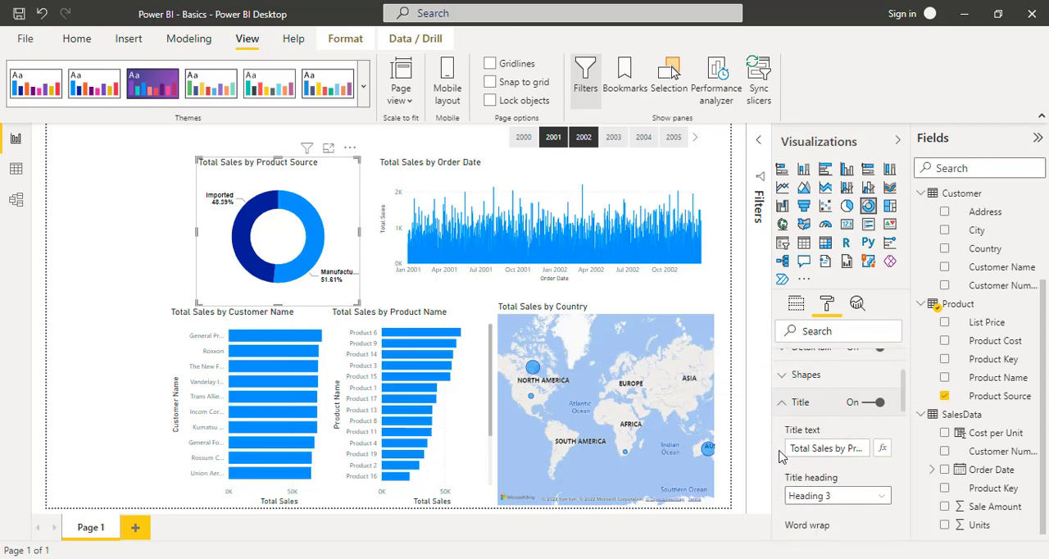
drag(791, 448, 896, 467)
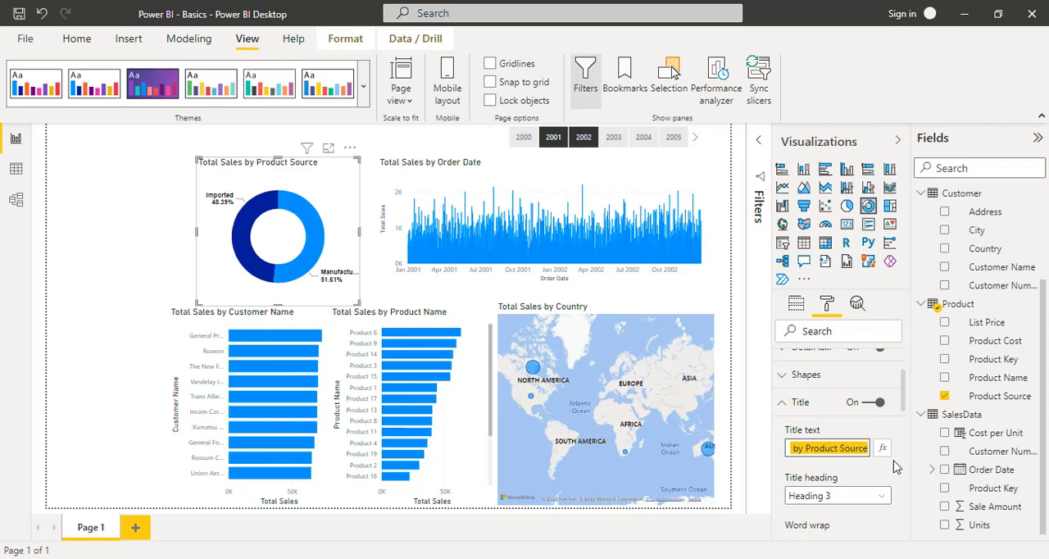
text(S)
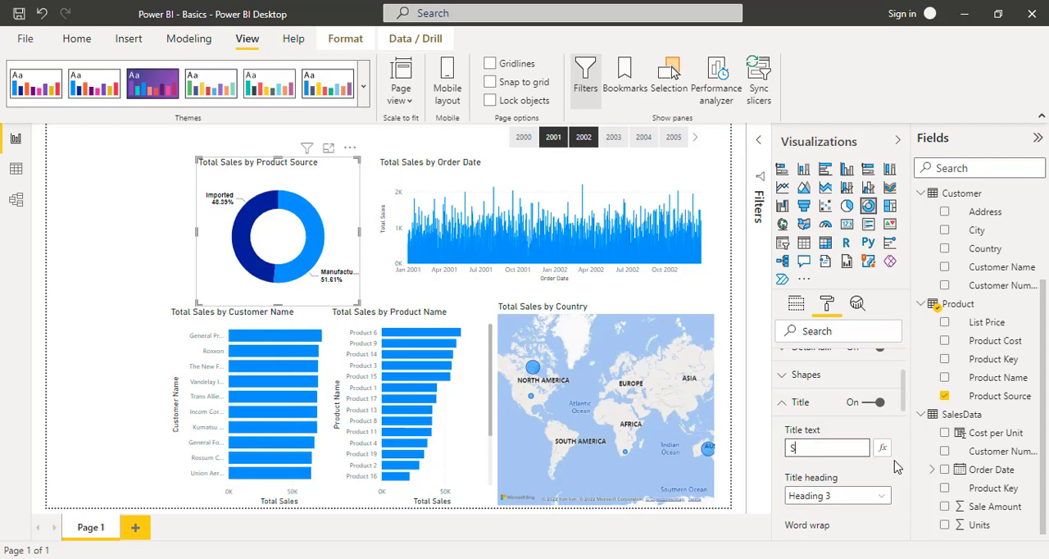
text(ales by)
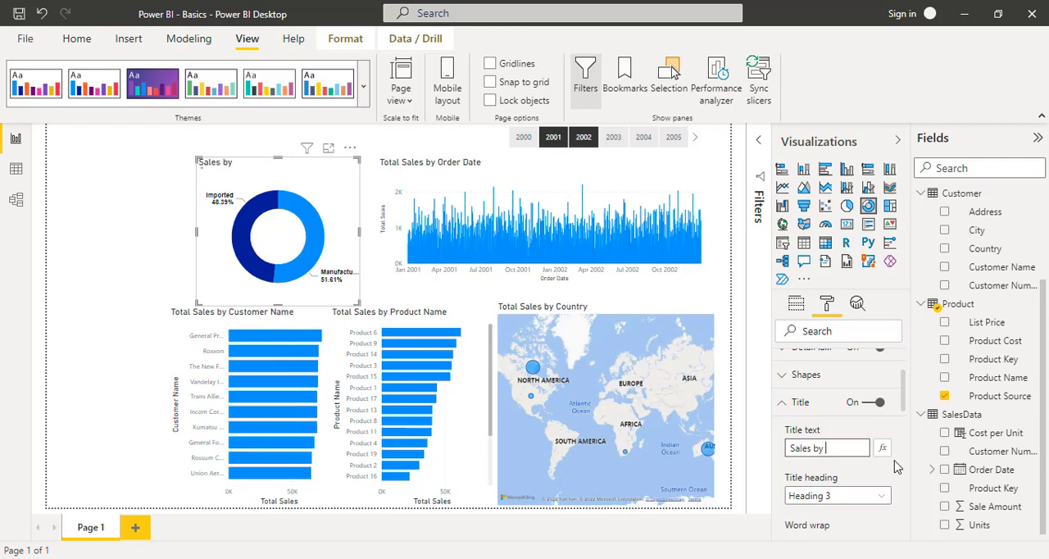
text( Product Sou)
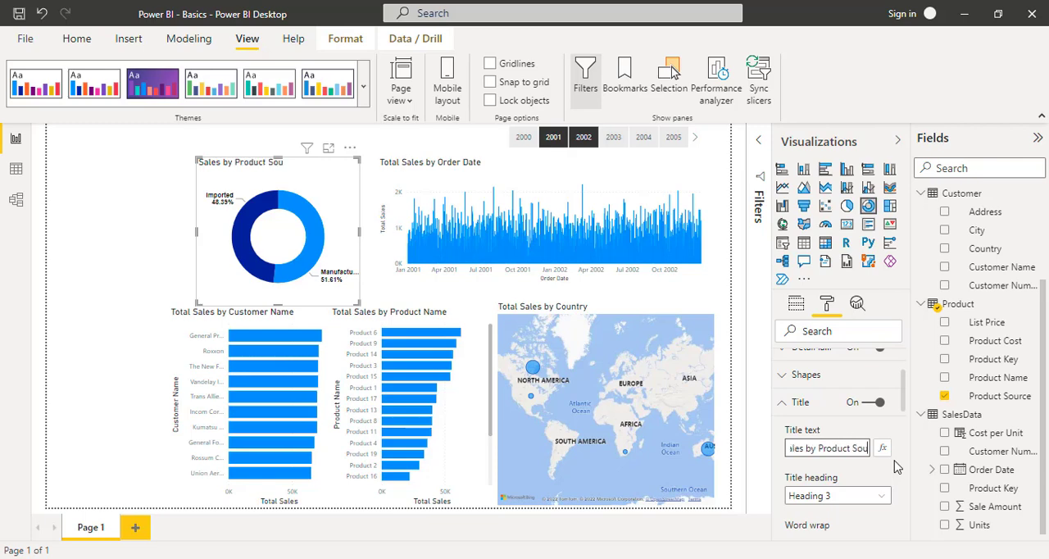
text(rse)
key(BackSpace)
key(BackSpace)
text(ce)
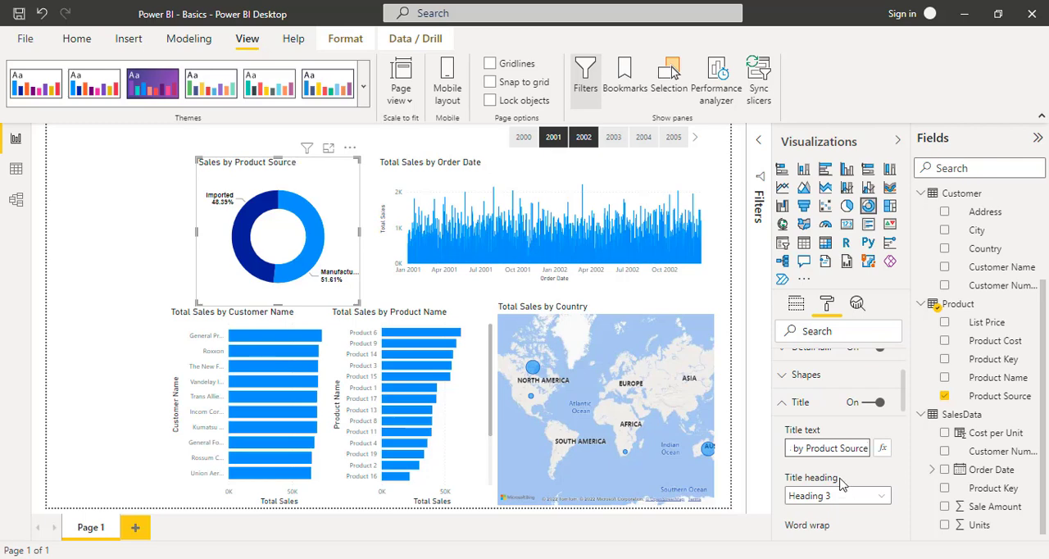
- Try Heading 2 as the donut chart's title heading and set it back to Heading 3
scroll(841, 483, down, 2)
click(882, 445)
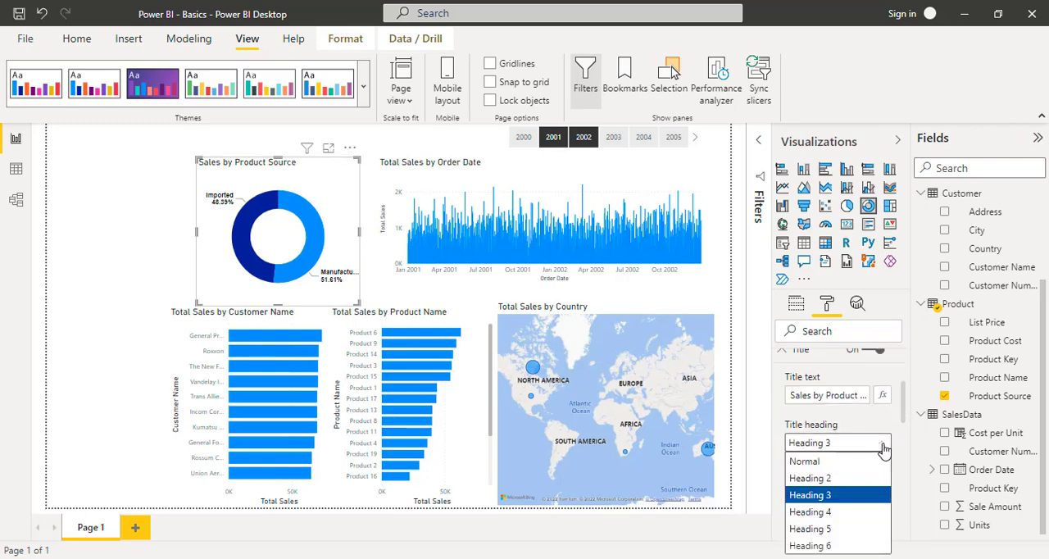
click(852, 478)
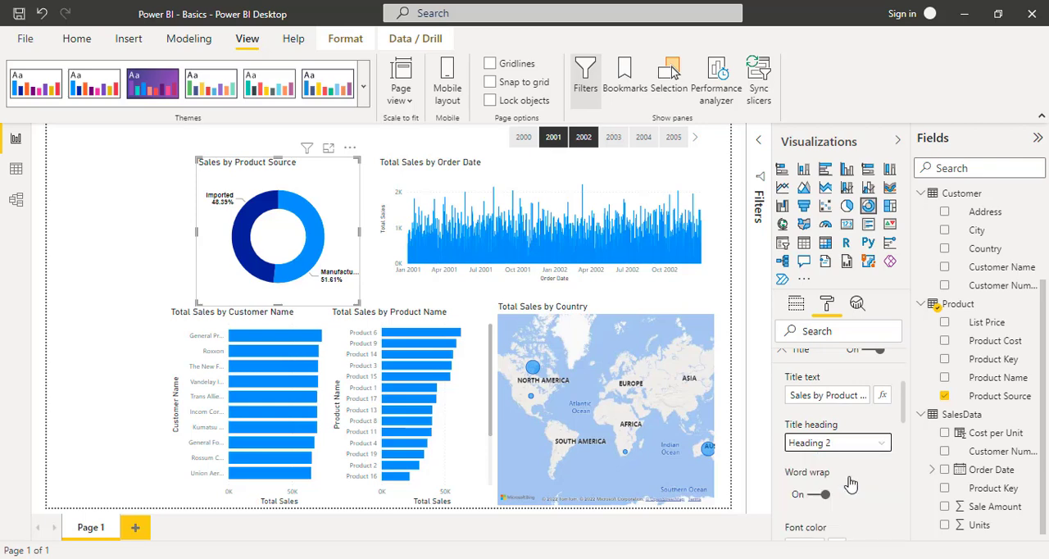
scroll(851, 485, down, 1)
click(885, 420)
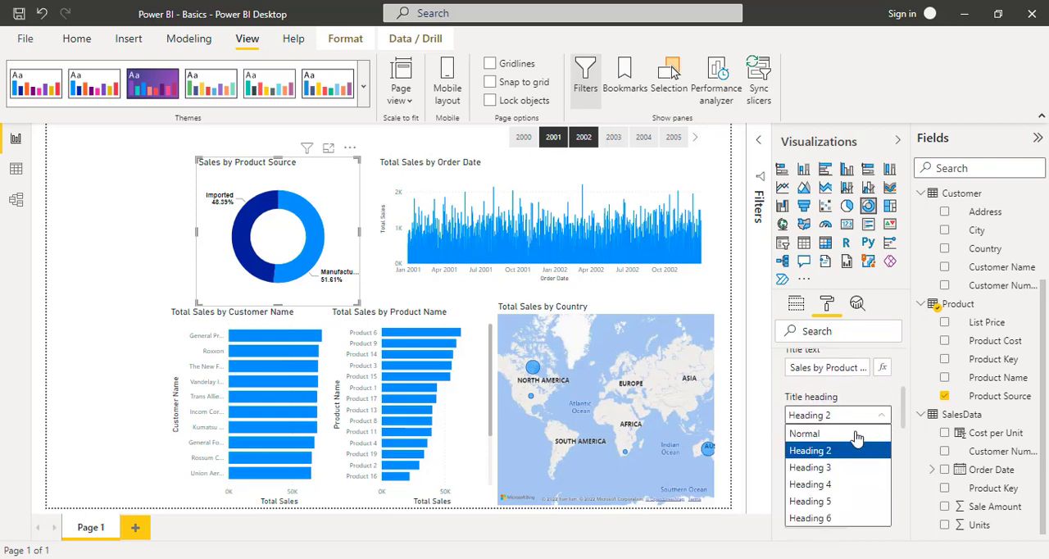
click(825, 468)
- Set the donut chart title's font color to black and center its alignment
scroll(858, 476, down, 1)
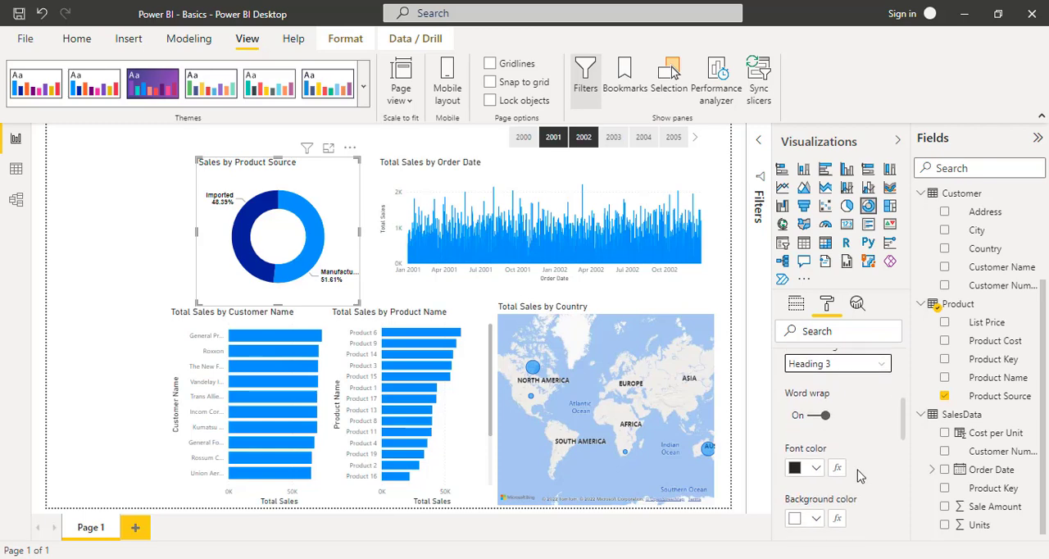
click(816, 467)
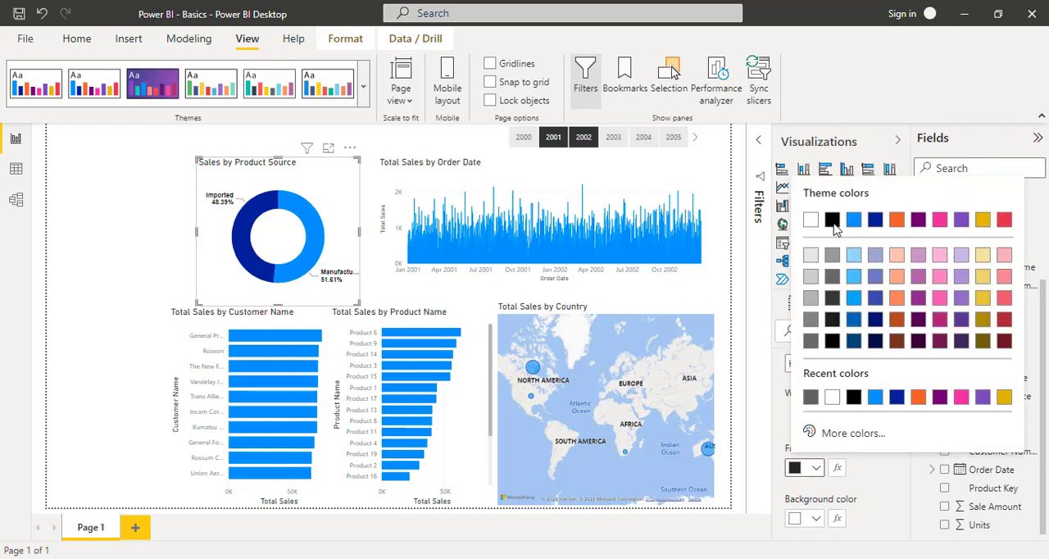
click(854, 397)
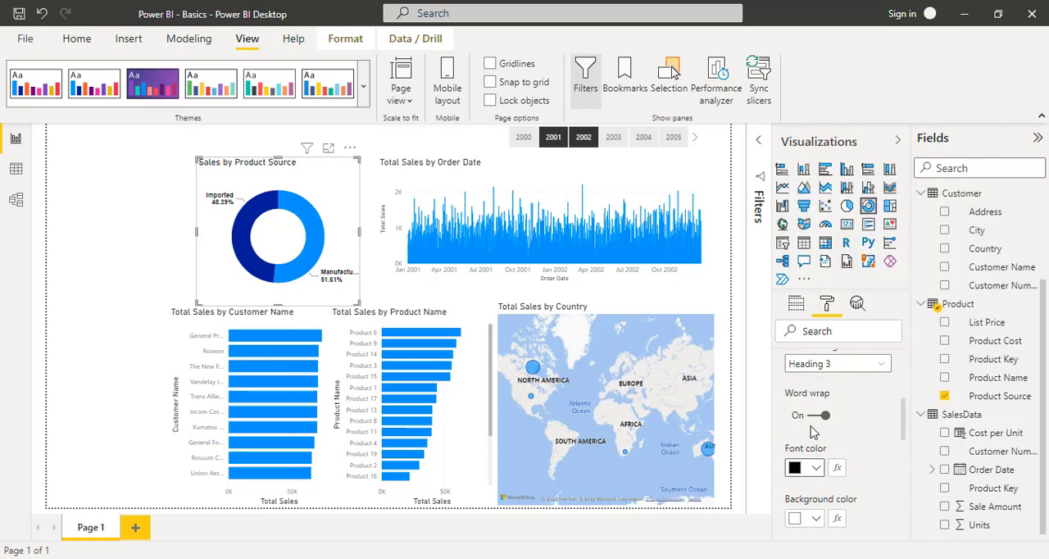
scroll(812, 433, down, 2)
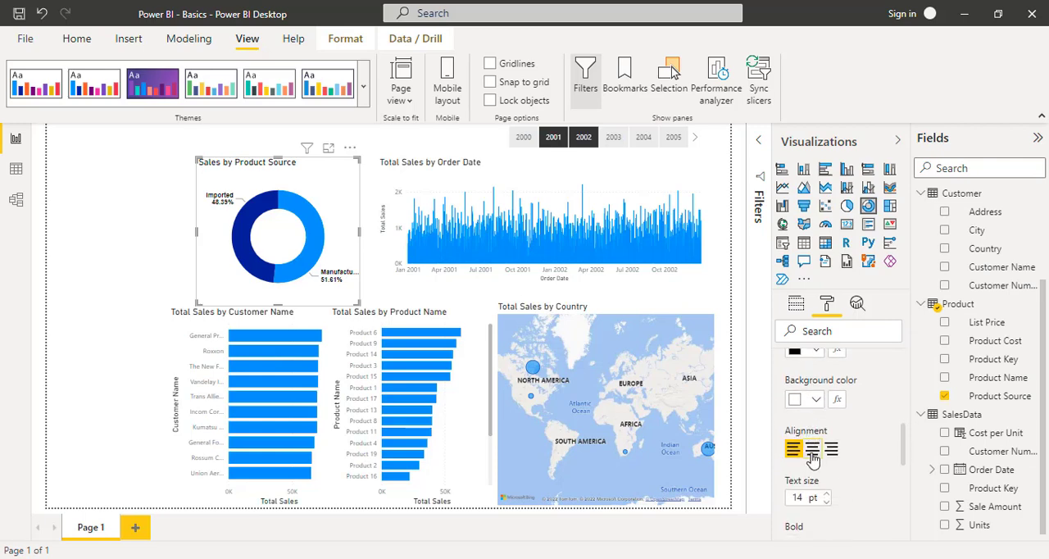
click(813, 450)
scroll(854, 474, down, 2)
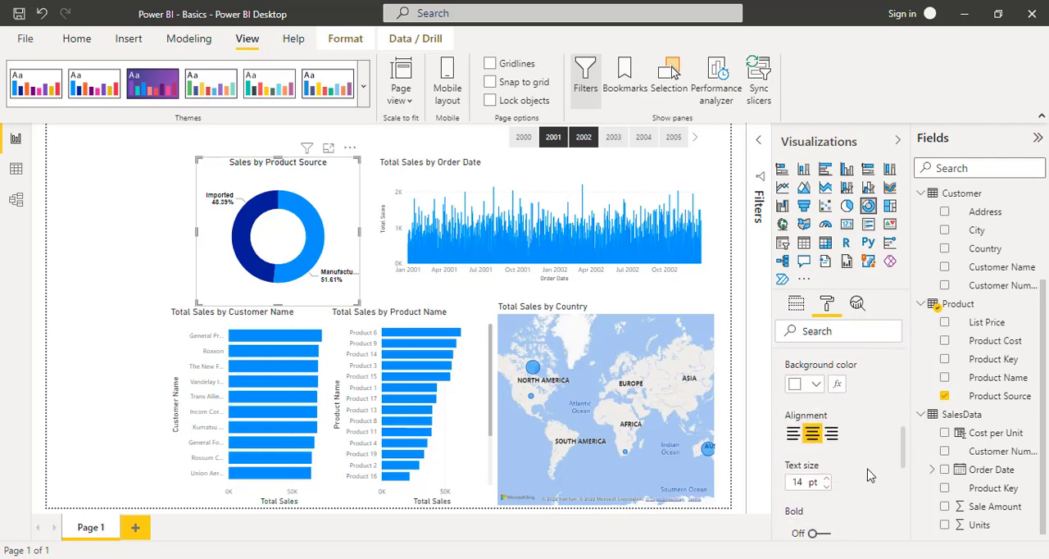
- Make the donut chart's title bold and set its font family to Arial Black
scroll(871, 476, down, 1)
click(824, 447)
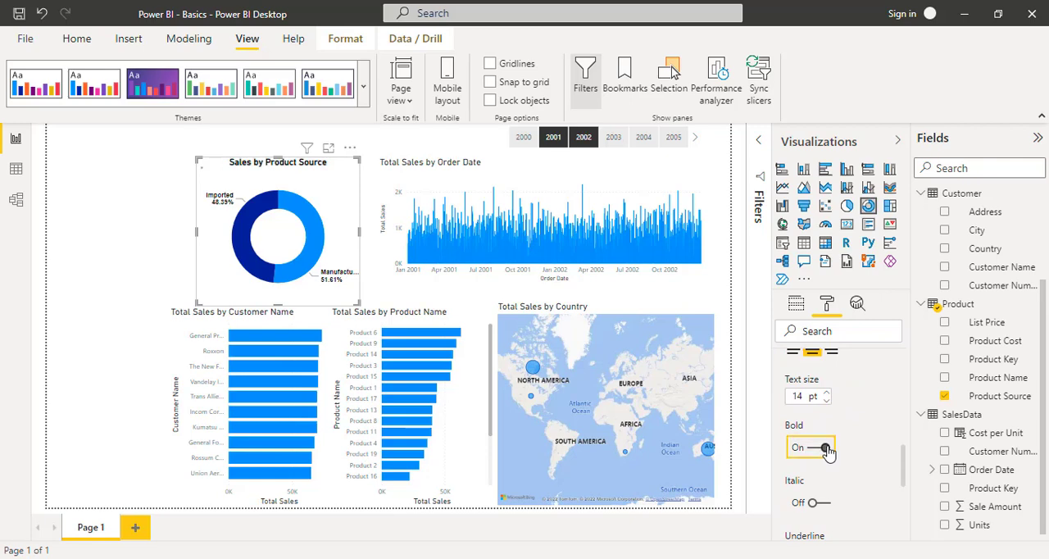
scroll(852, 425, down, 4)
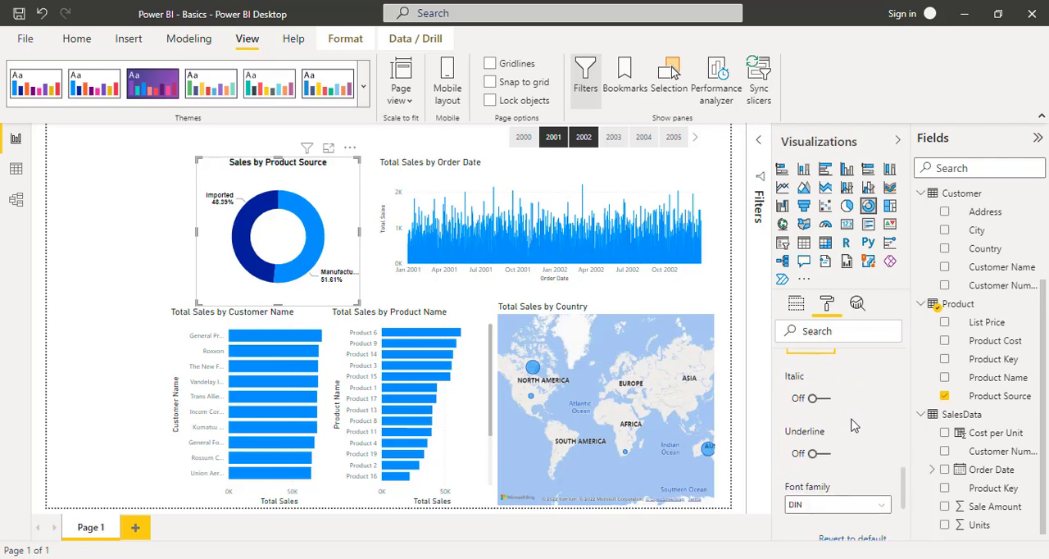
scroll(852, 424, down, 1)
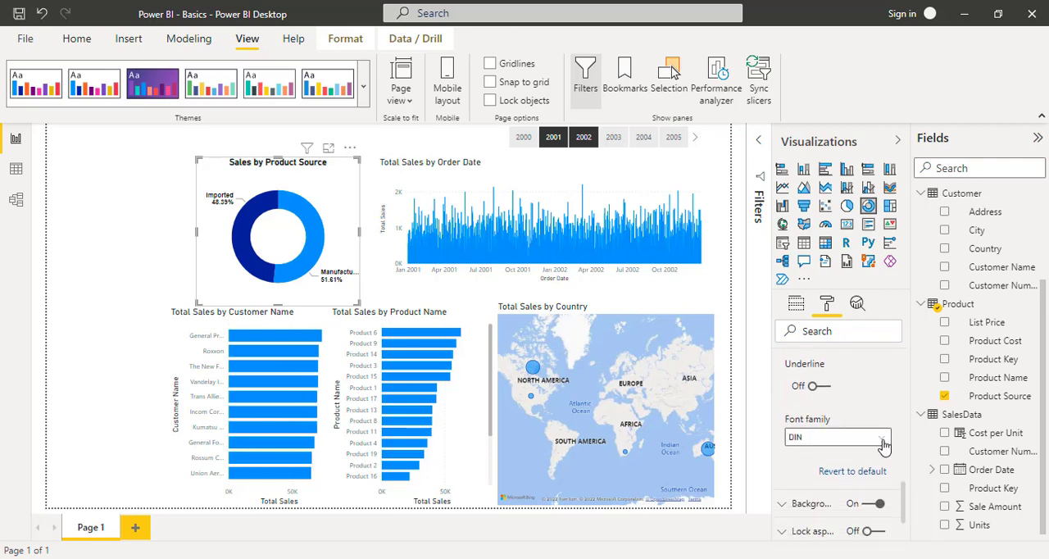
click(882, 443)
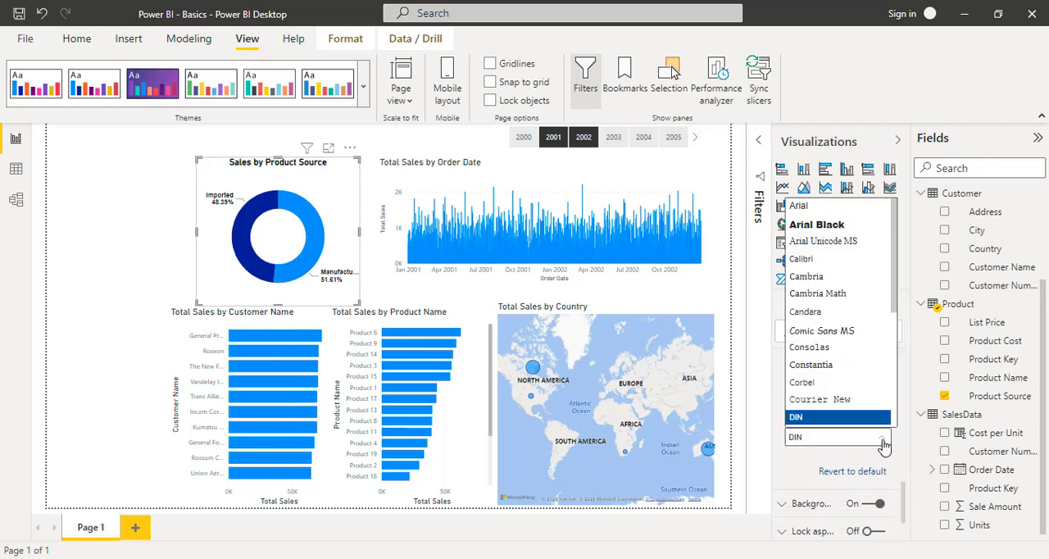
click(828, 227)
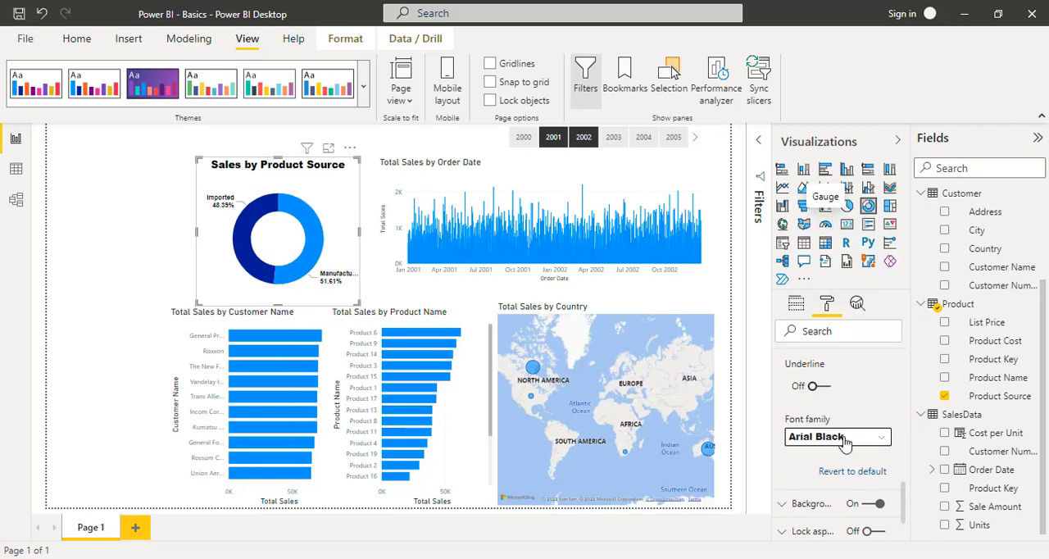
- Turn off bold for the donut chart's title and collapse its title settings
scroll(855, 478, up, 2)
scroll(855, 478, up, 2)
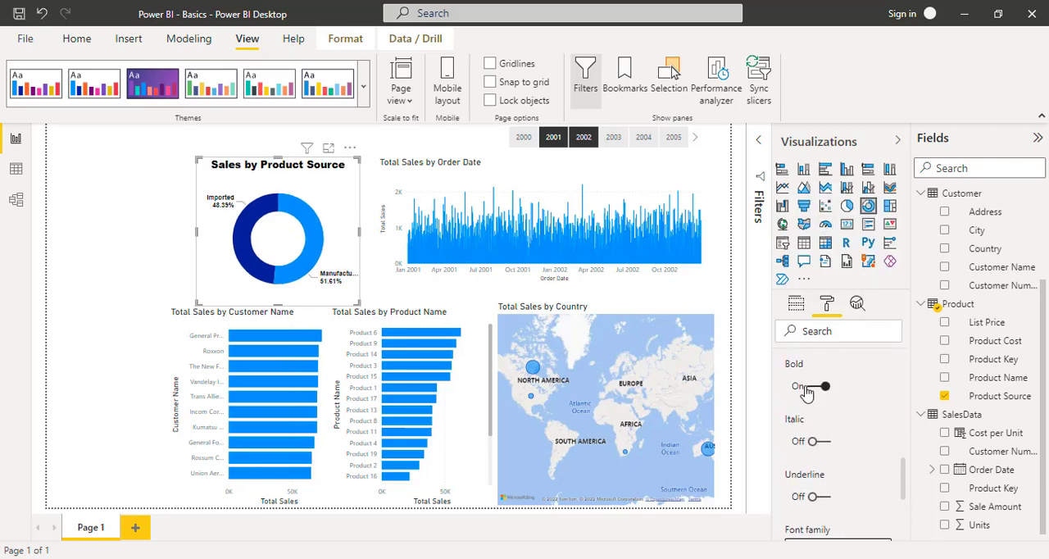
click(813, 389)
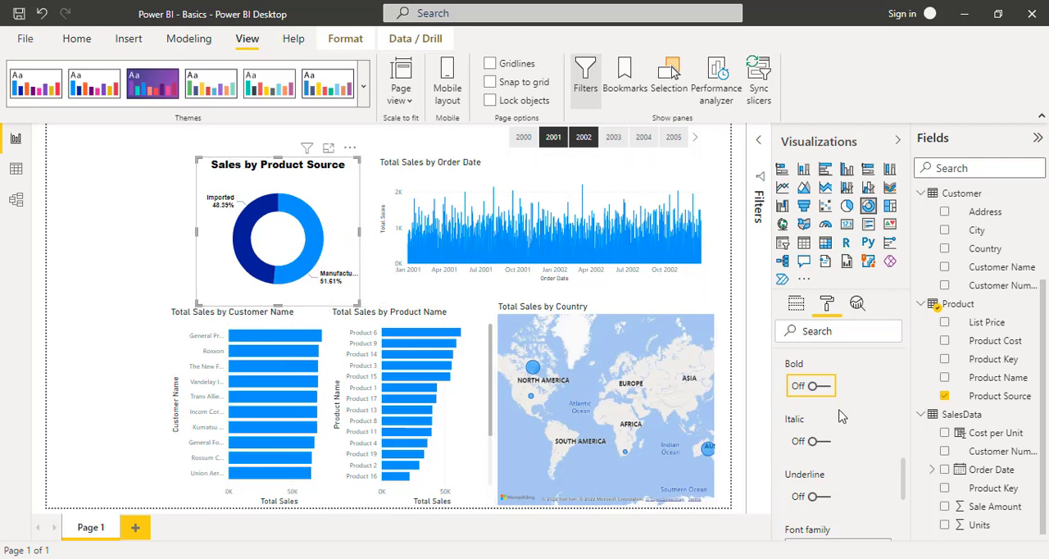
scroll(841, 410, up, 6)
scroll(840, 410, up, 2)
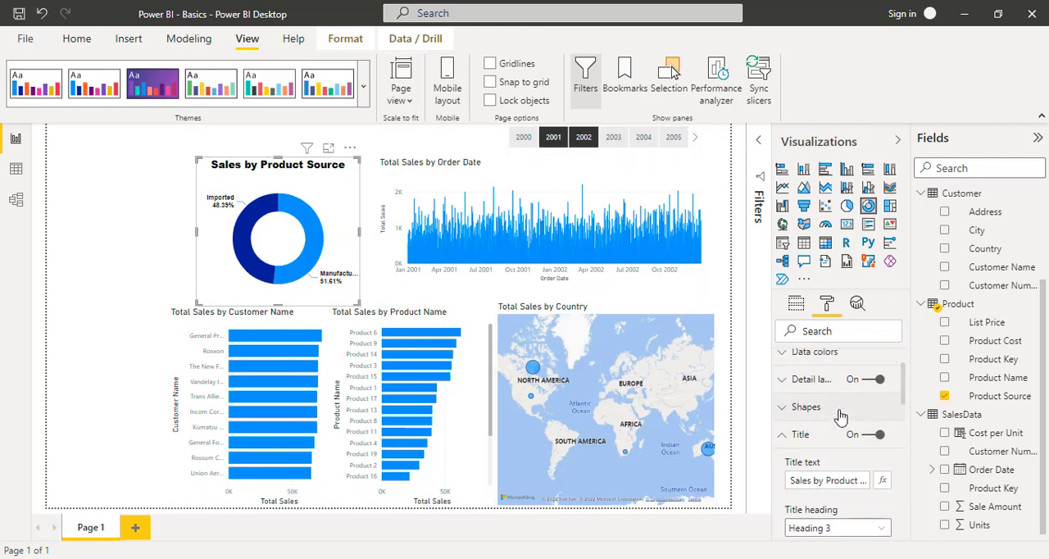
click(784, 436)
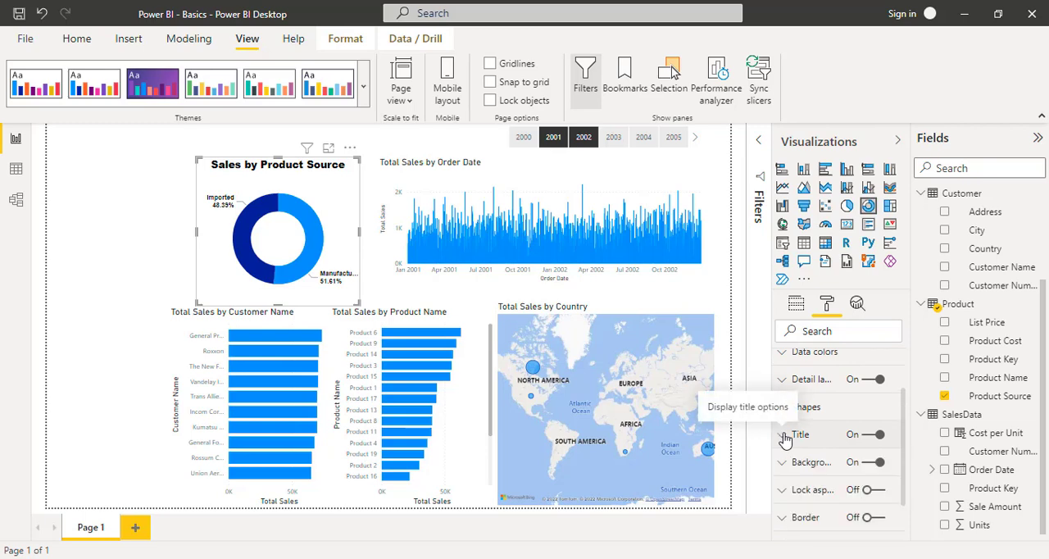
- Try a light orange data color for the donut chart's Manufactured slice and undo the color change
scroll(786, 432, up, 2)
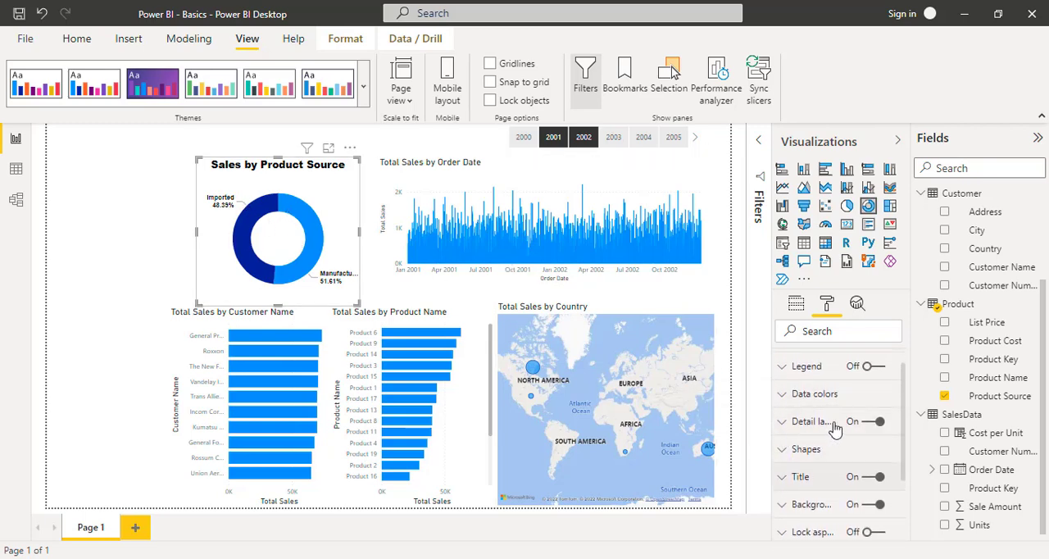
click(783, 396)
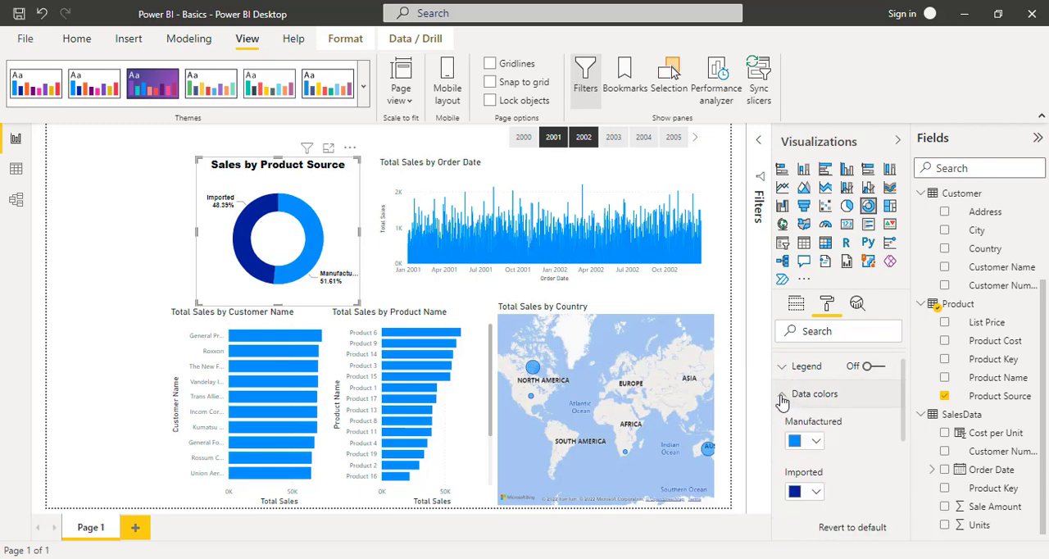
click(816, 444)
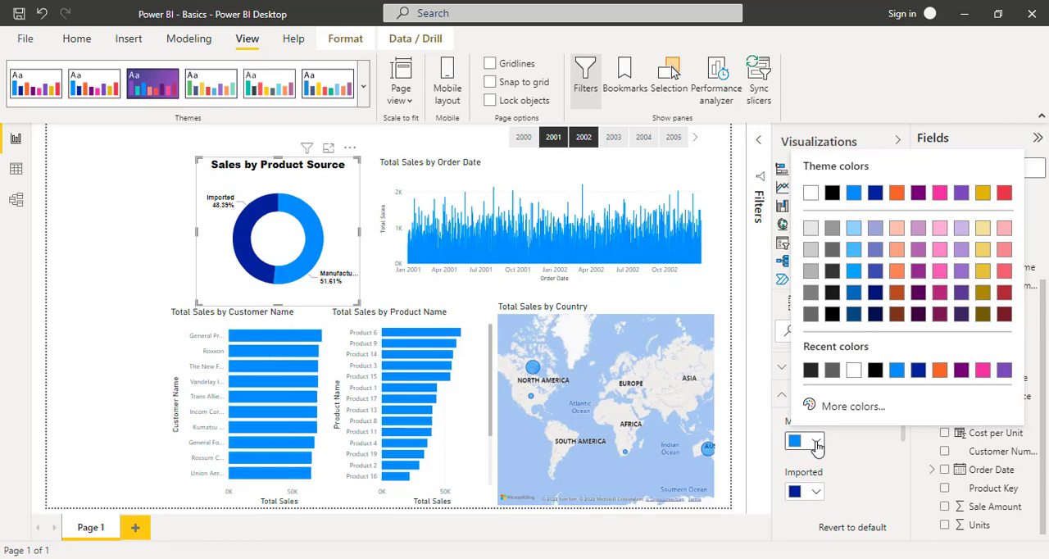
click(897, 229)
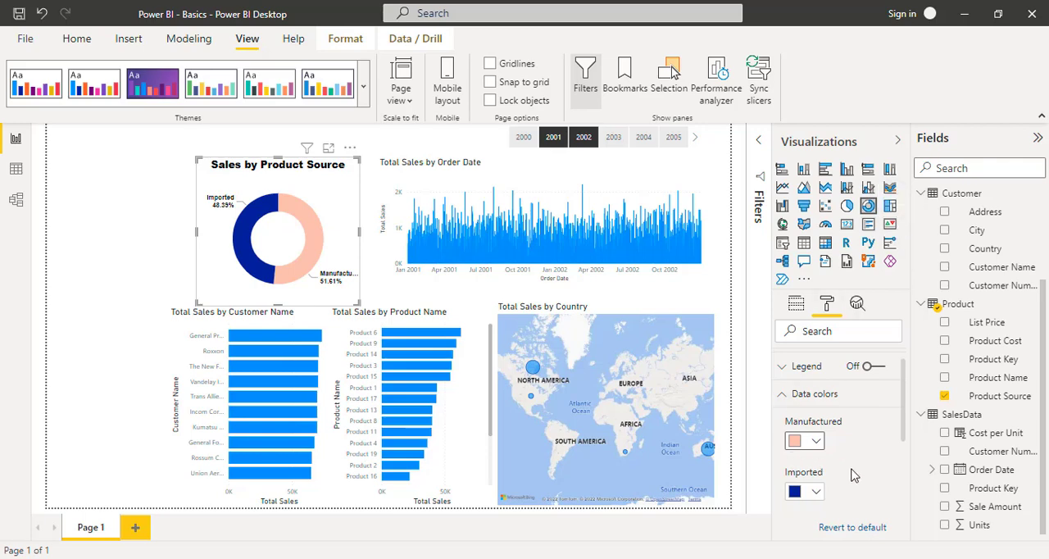
key(ctrl+z)
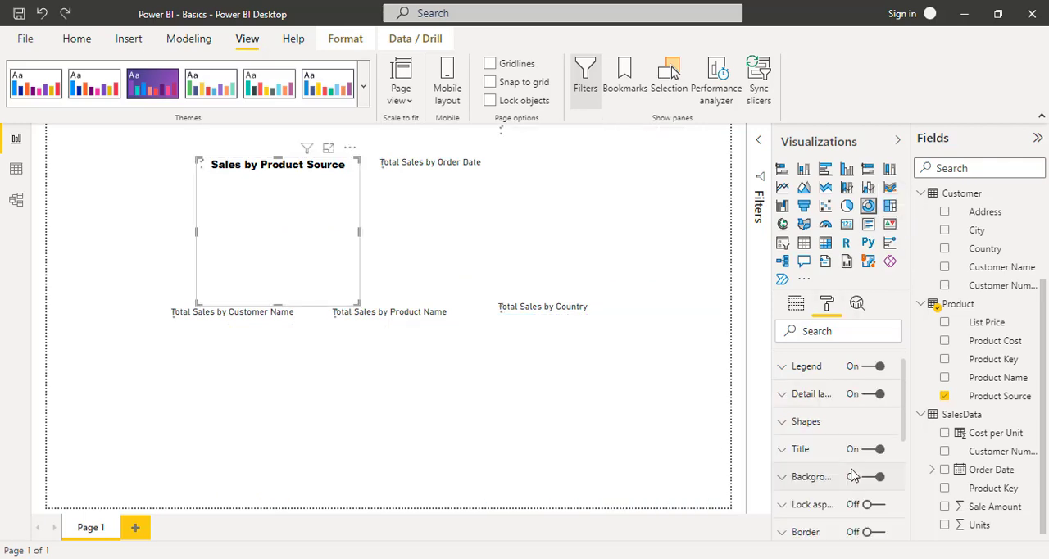
key(ctrl+z)
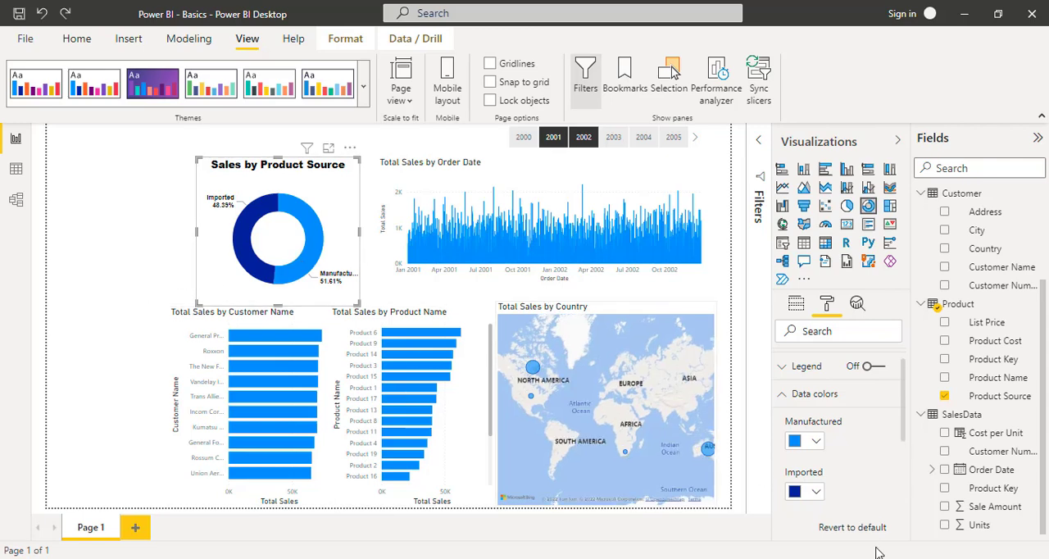
- Collapse the donut chart's data color settings and select the Total Sales by Customer Name bar chart
scroll(827, 491, down, 3)
scroll(826, 495, up, 4)
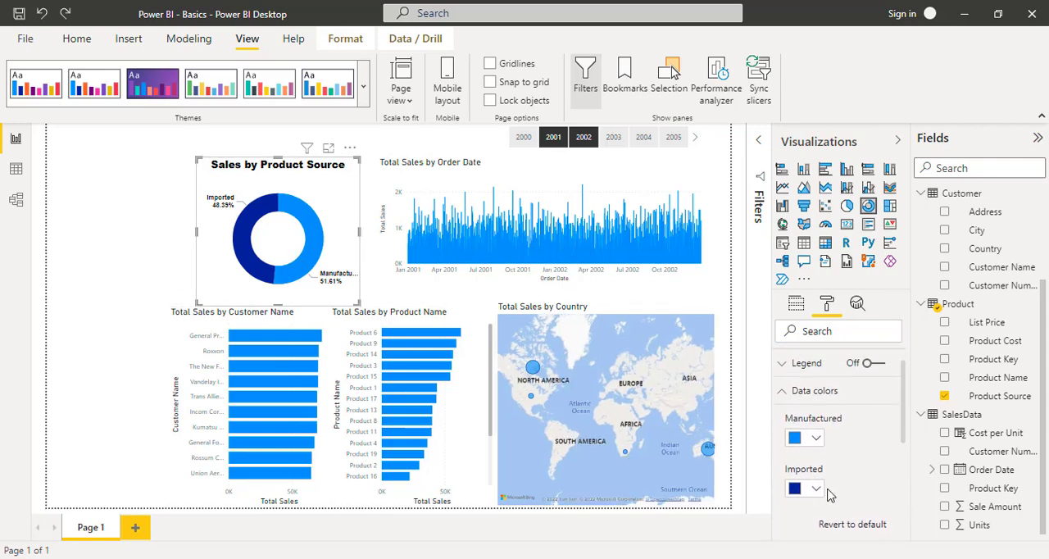
click(785, 420)
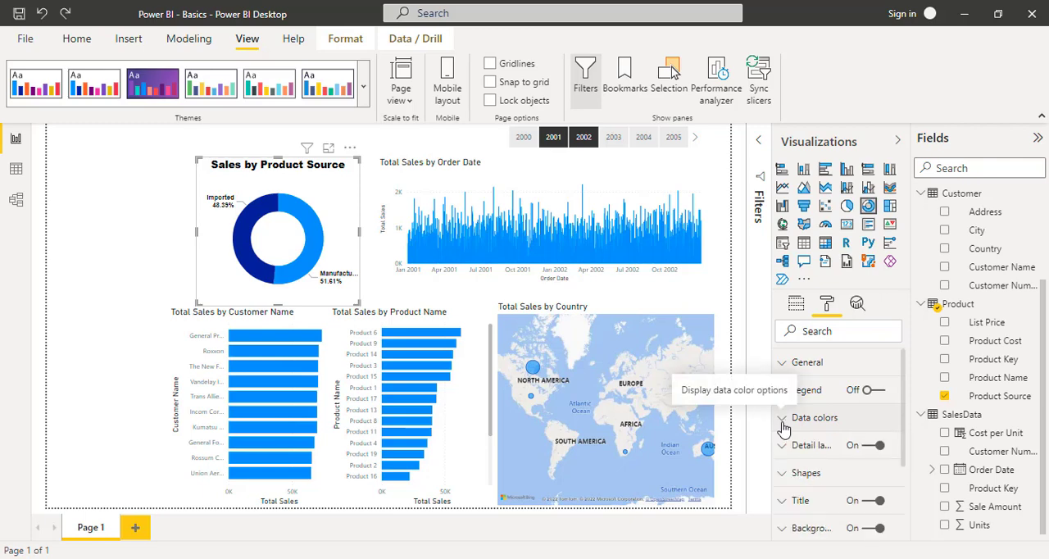
click(183, 318)
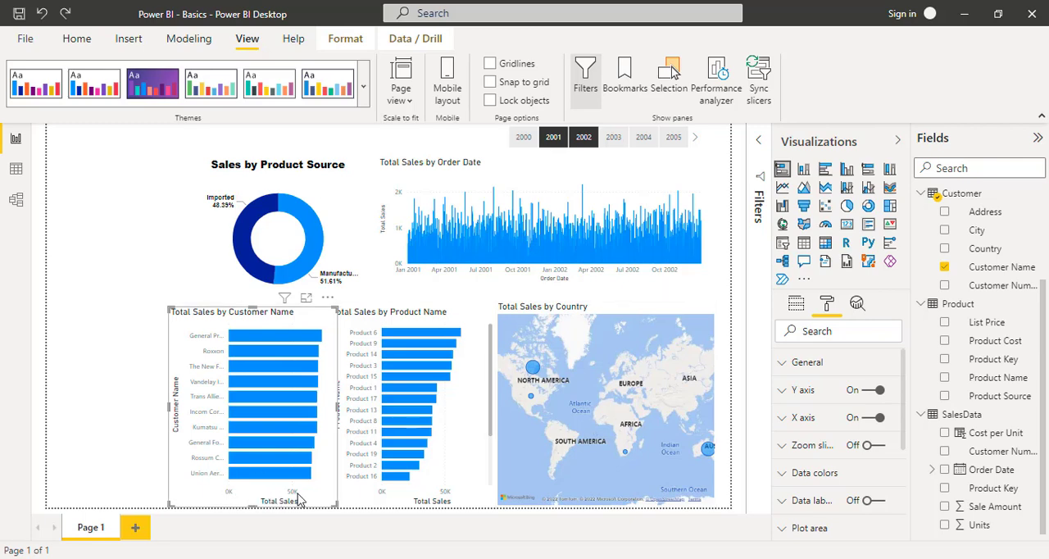
- Turn off the X axis and its title on the Total Sales by Customer Name bar chart
click(871, 420)
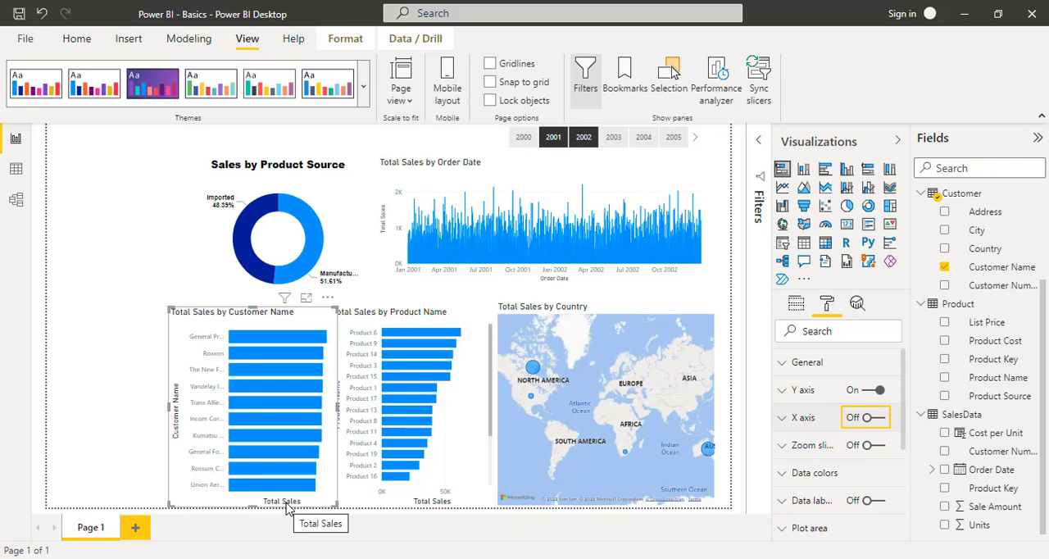
click(786, 419)
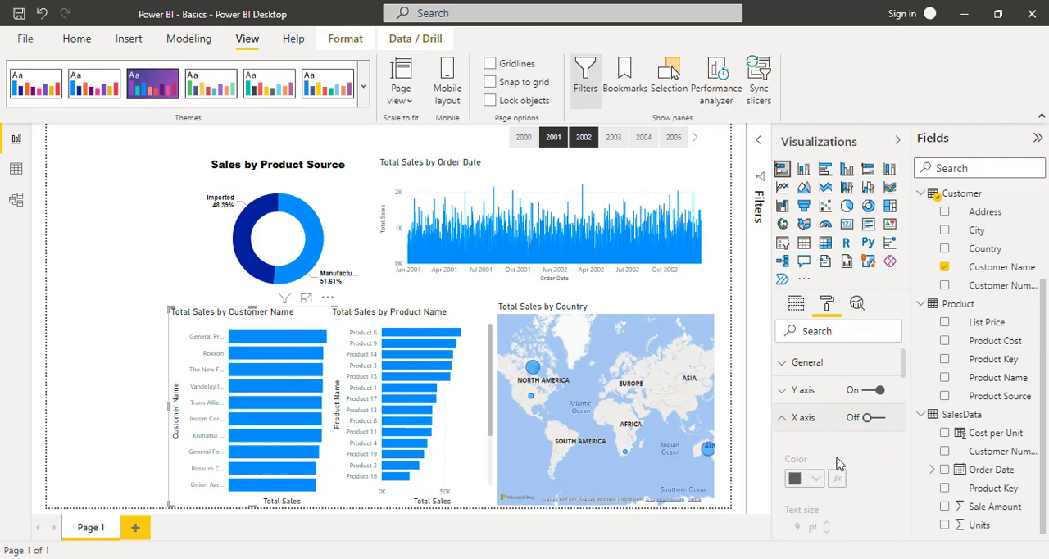
scroll(836, 464, down, 2)
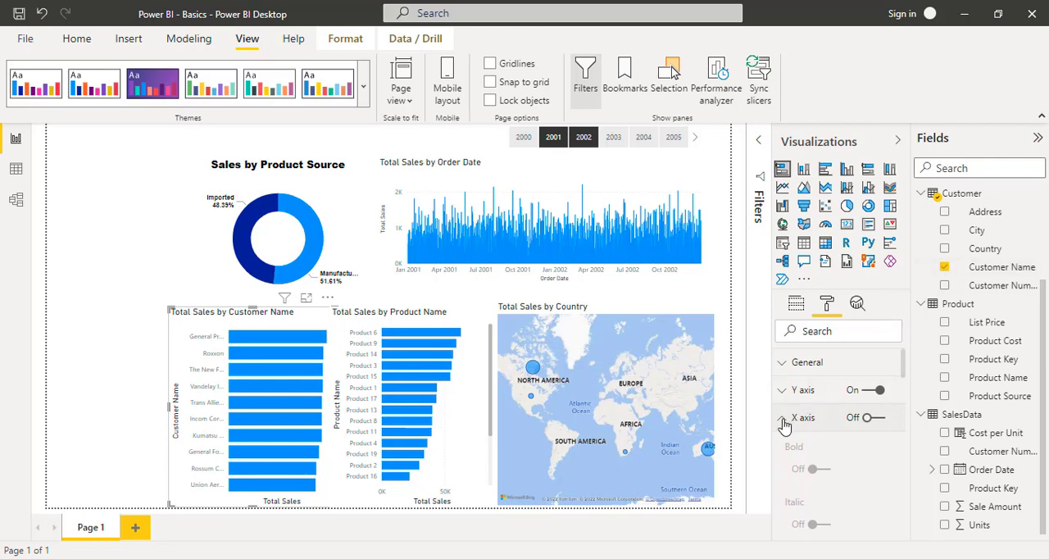
drag(905, 371, 908, 415)
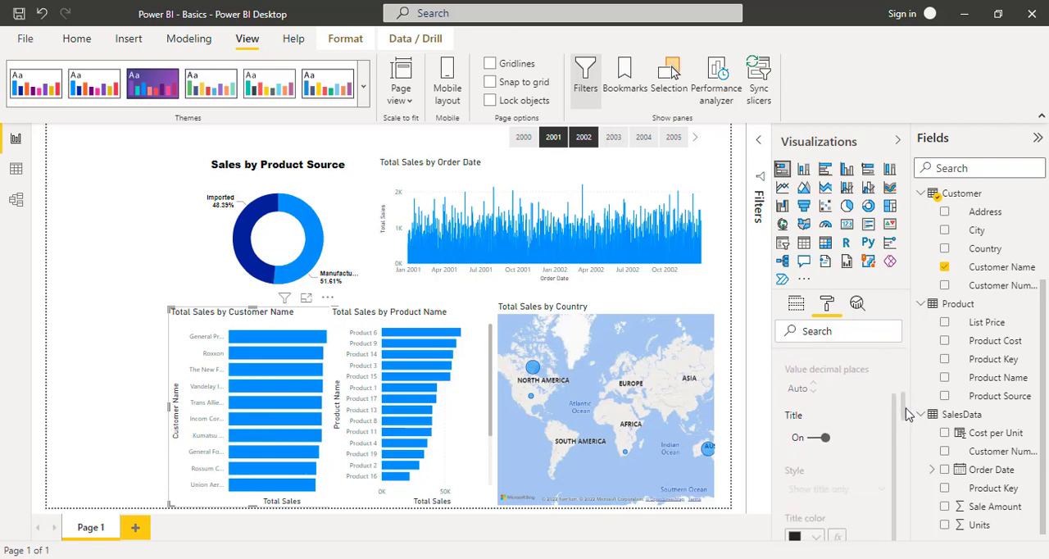
click(813, 438)
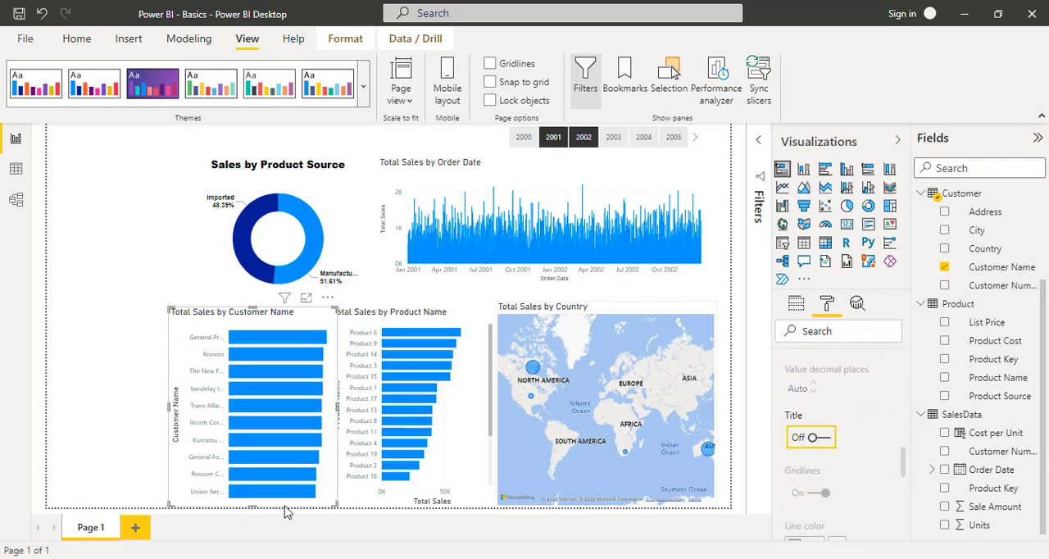
scroll(844, 446, up, 5)
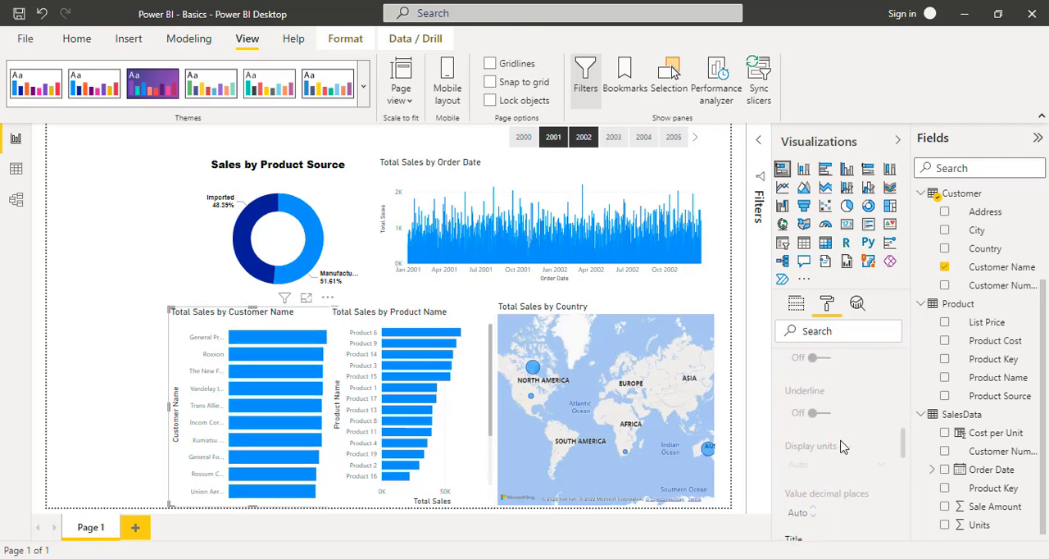
scroll(844, 447, up, 5)
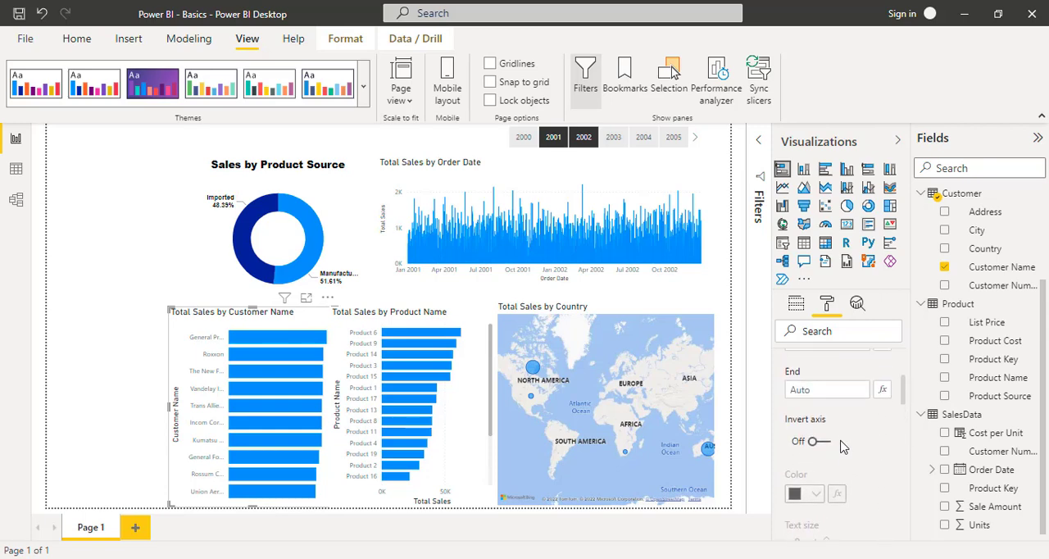
scroll(845, 446, up, 1)
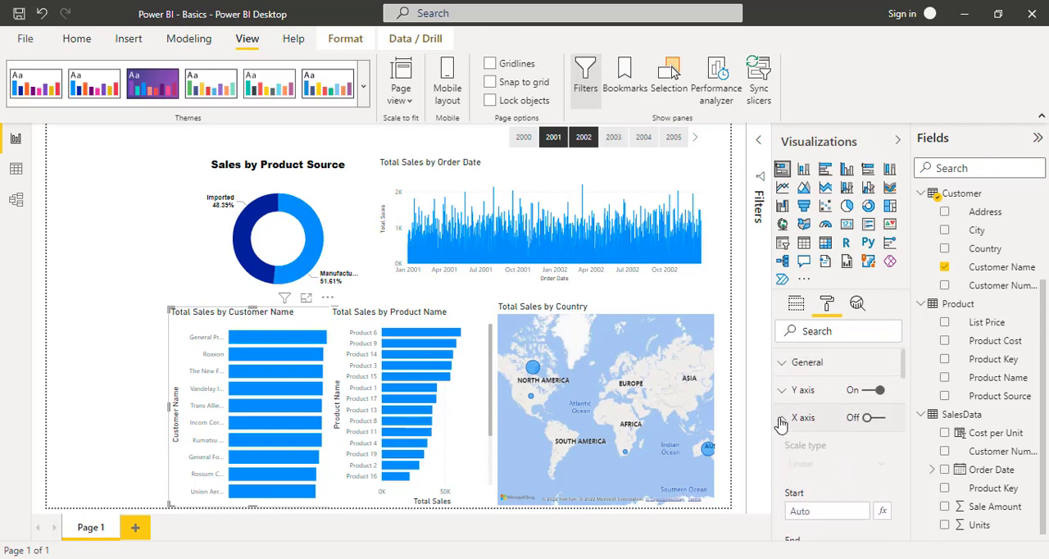
click(782, 417)
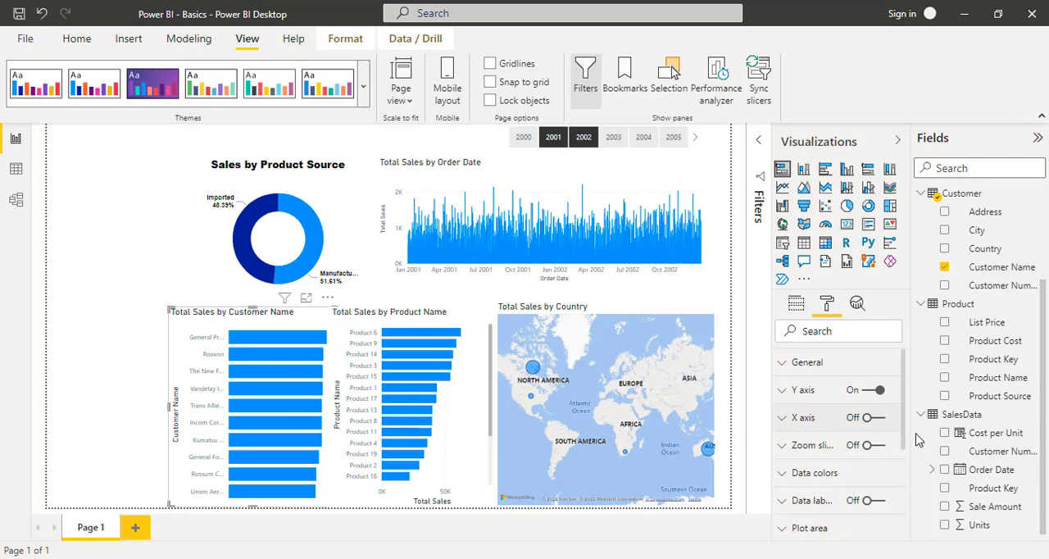
- Turn on data labels for the customer bar chart and turn off its Y axis title
click(874, 501)
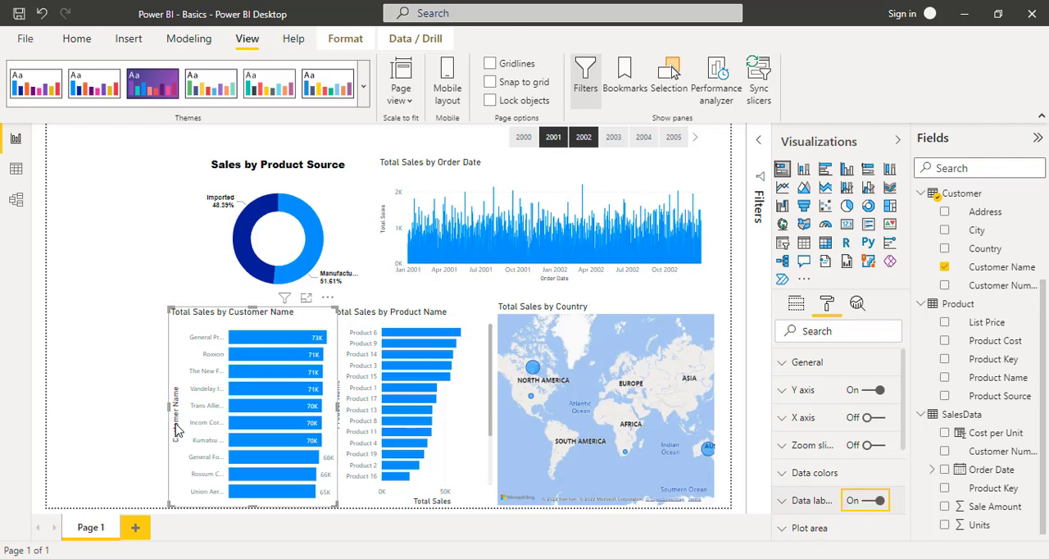
click(782, 391)
scroll(850, 464, down, 1)
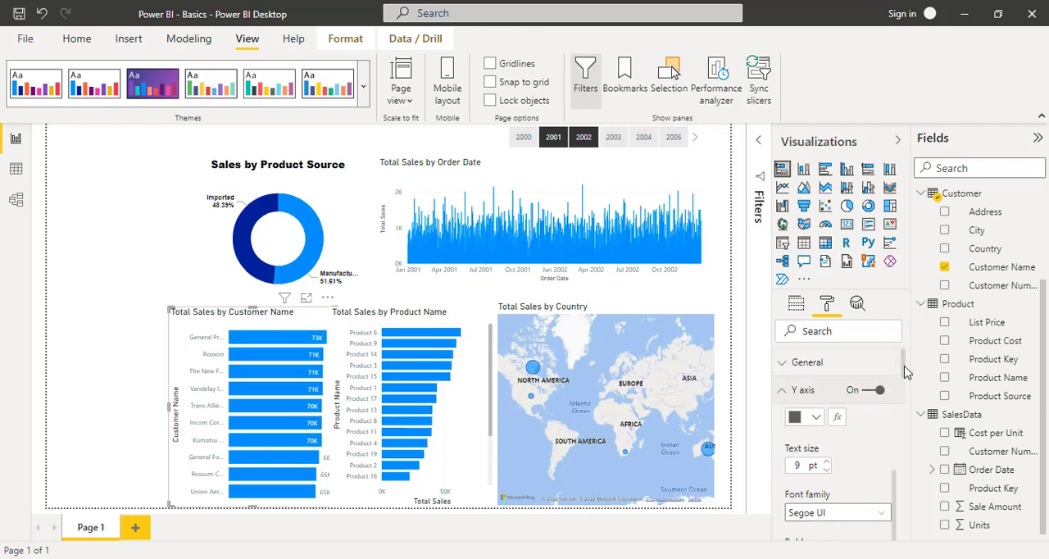
drag(905, 373, 908, 437)
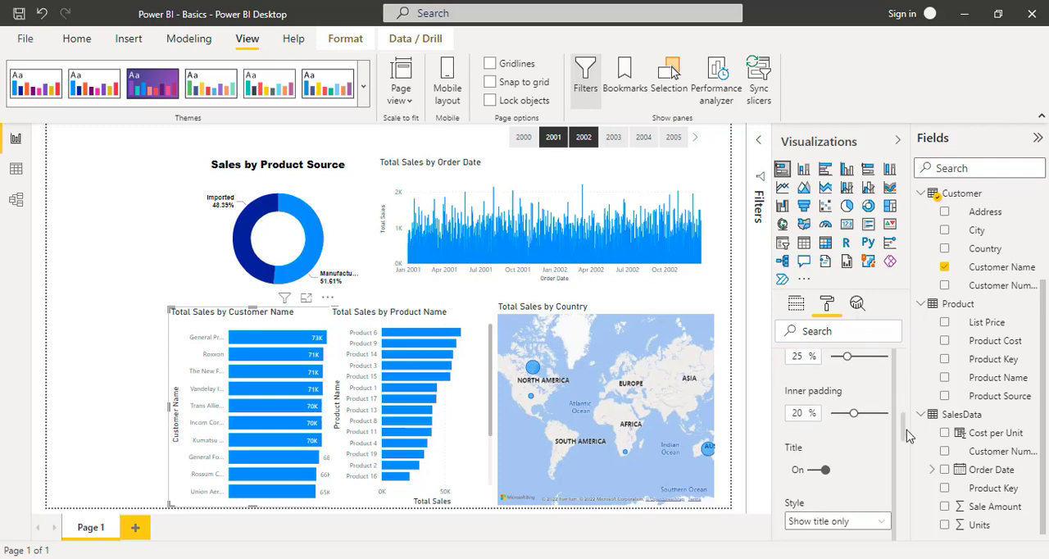
click(821, 470)
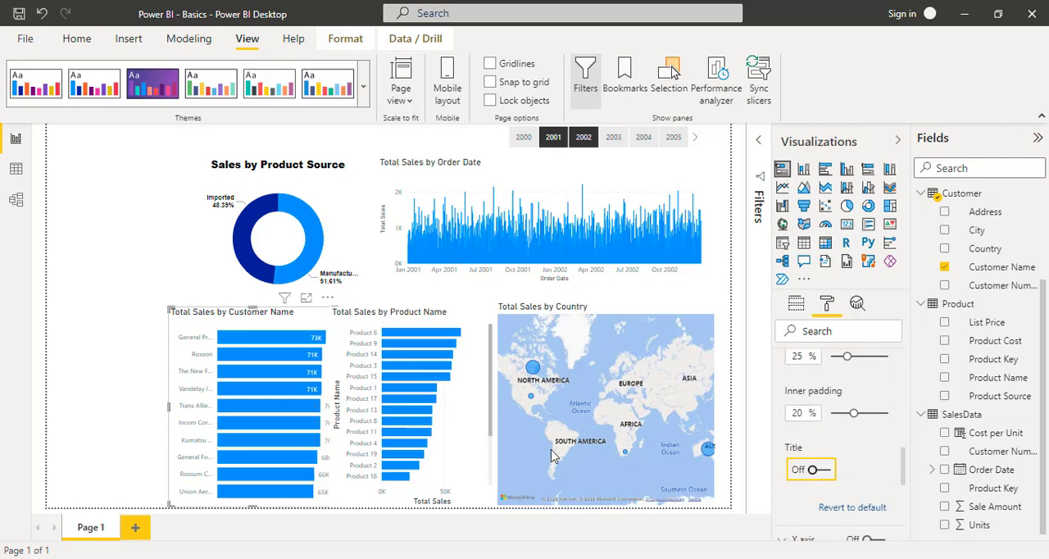
- Set the Y axis label color of the customer bar chart to black
scroll(838, 423, up, 3)
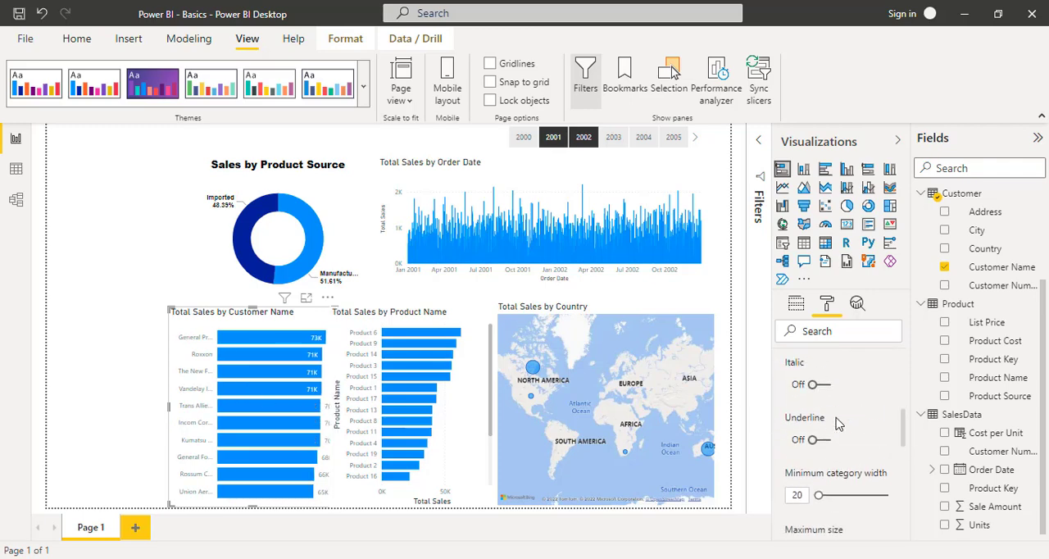
scroll(838, 422, up, 5)
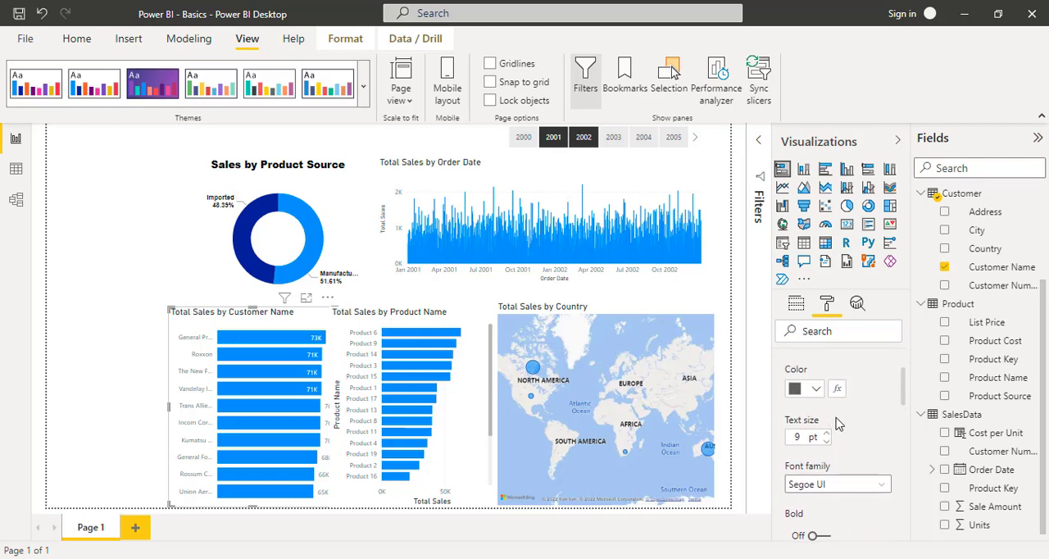
click(816, 388)
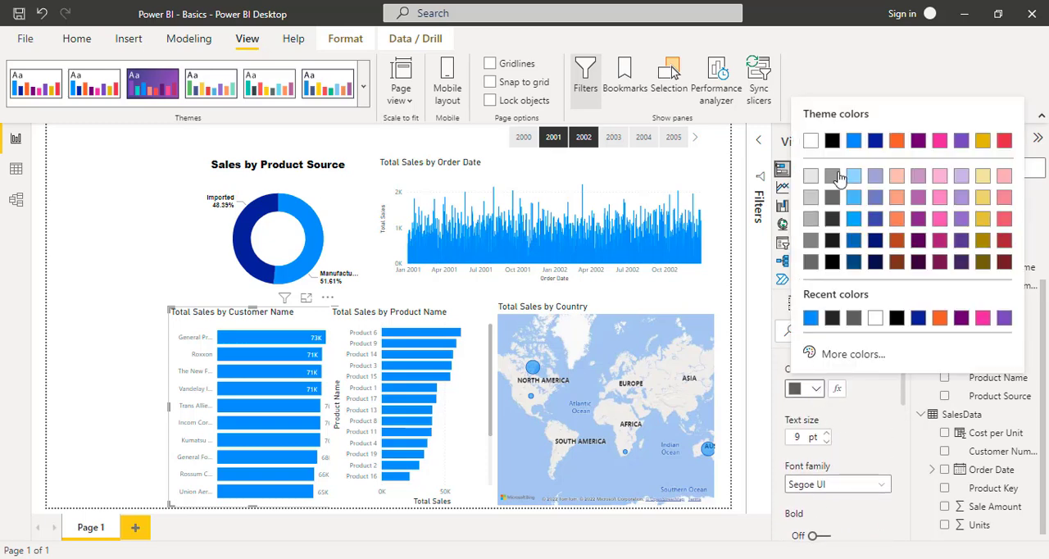
click(832, 140)
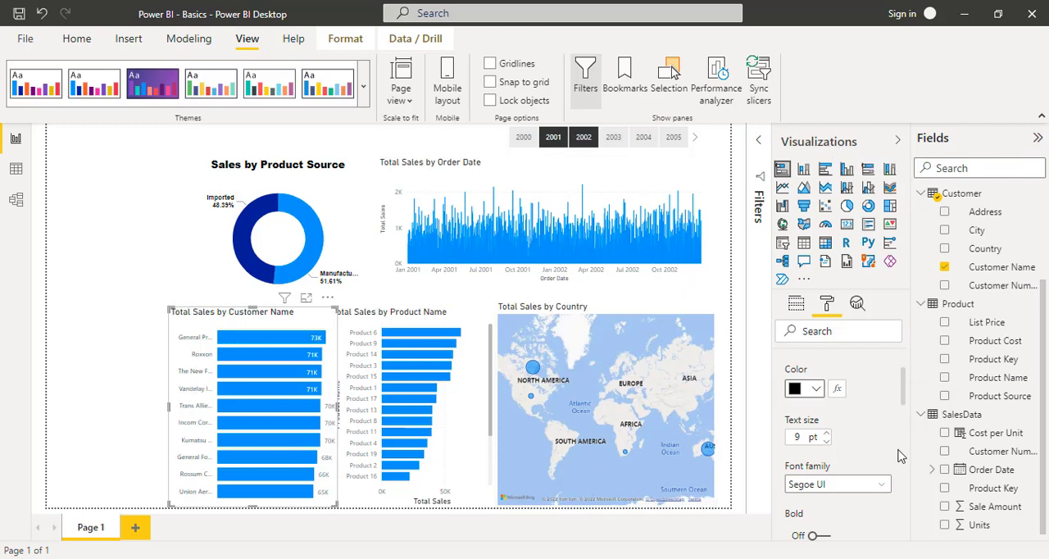
- Set the customer bar chart's Y axis labels to Arial at 10 pt and collapse the Y axis settings
click(820, 484)
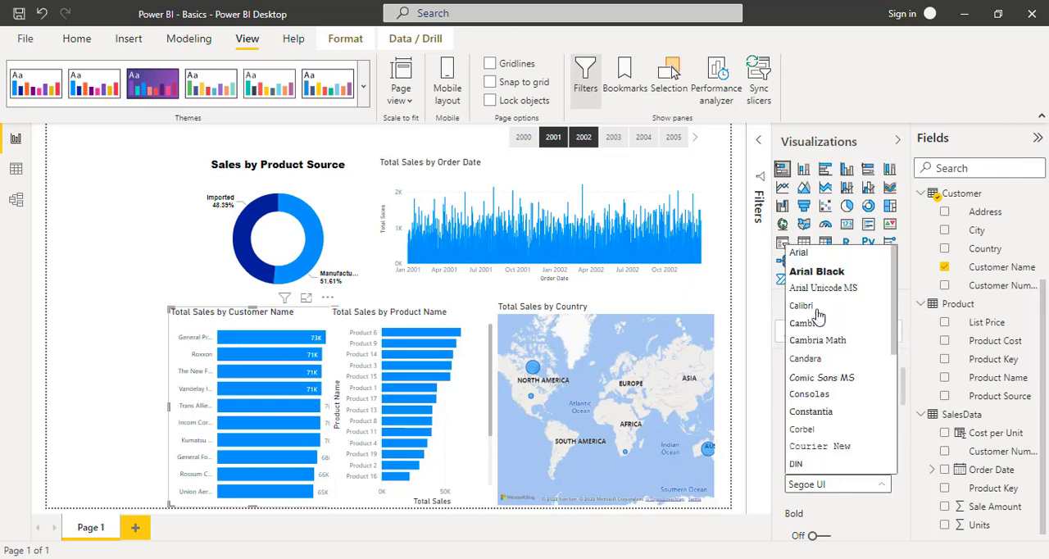
click(800, 252)
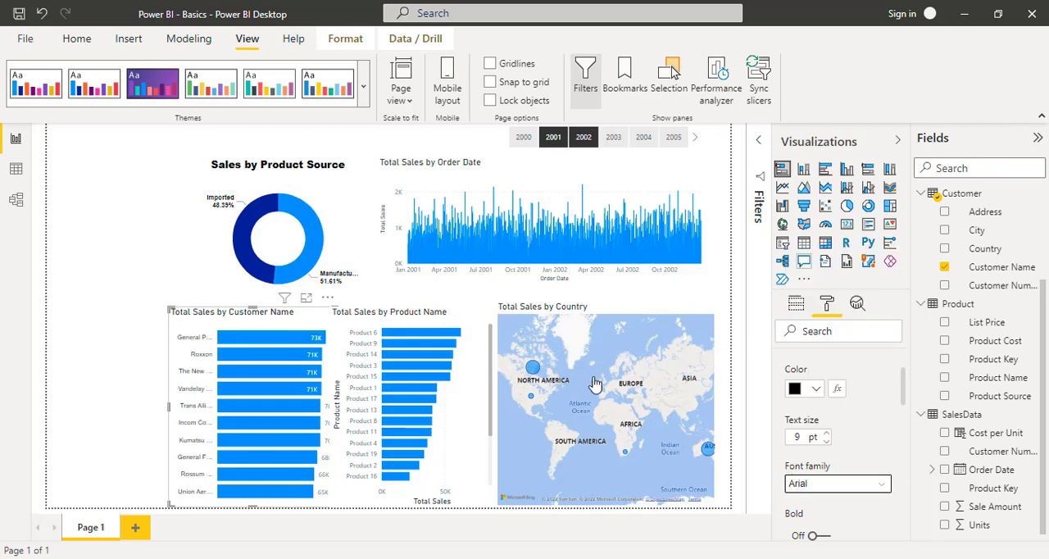
click(827, 437)
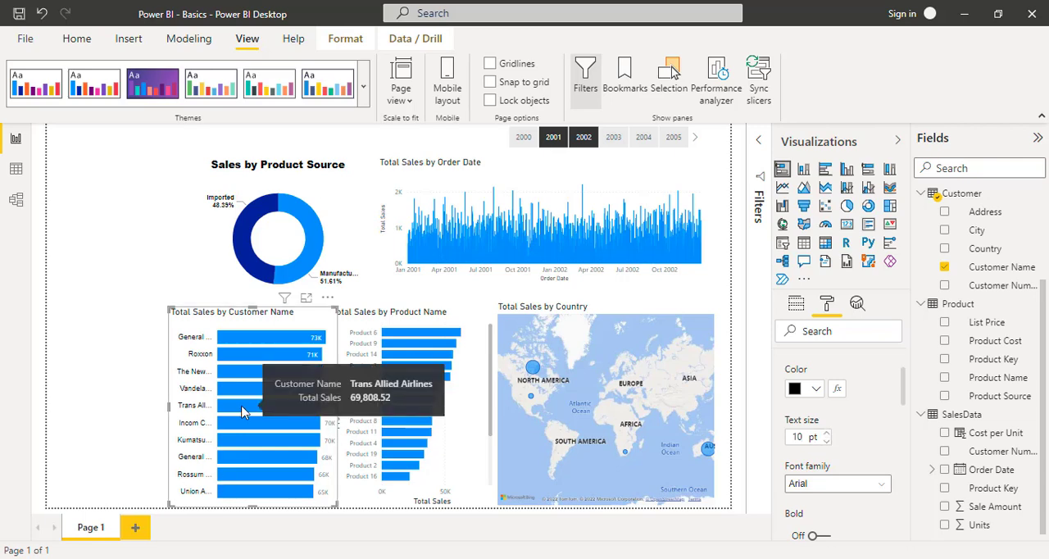
scroll(864, 401, up, 2)
scroll(865, 401, up, 1)
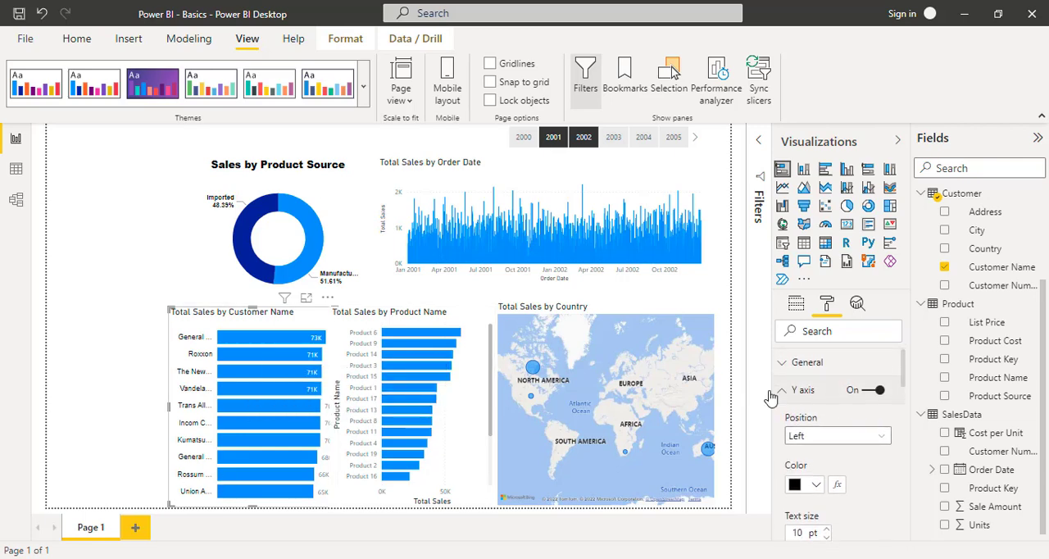
click(783, 393)
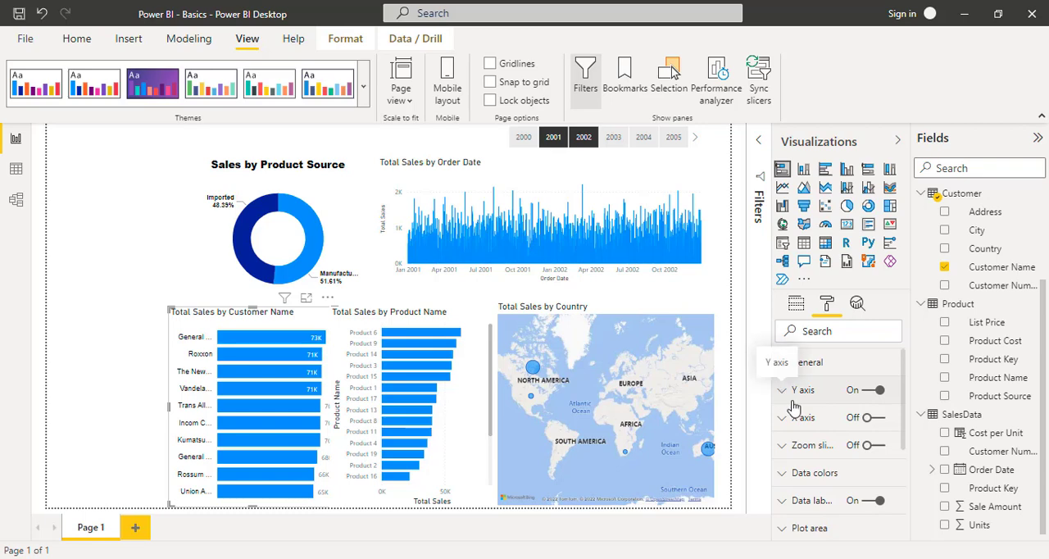
- Change the customer bar chart's title text to "Sales by Customers"
scroll(795, 476, down, 3)
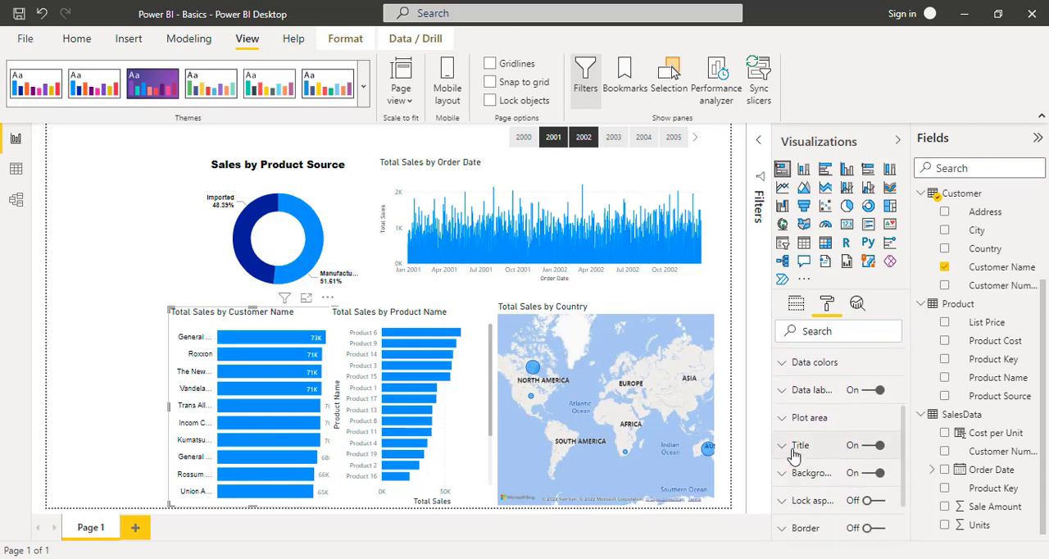
click(792, 447)
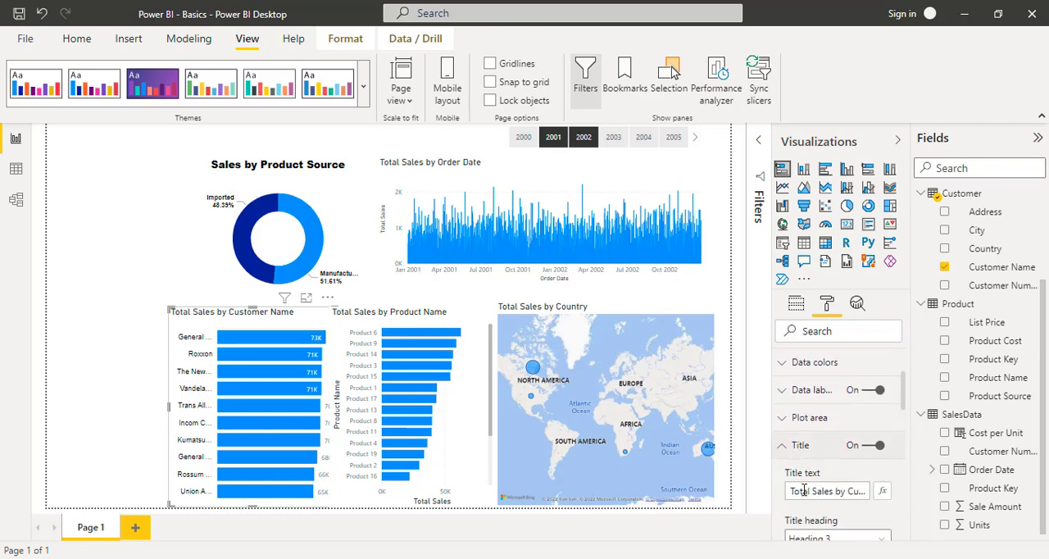
click(792, 490)
key(ctrl+shift+Right)
key(ctrl+shift+Right)
key(ctrl+shift+Right)
key(ctrl+shift+Right)
key(ctrl+shift+Right)
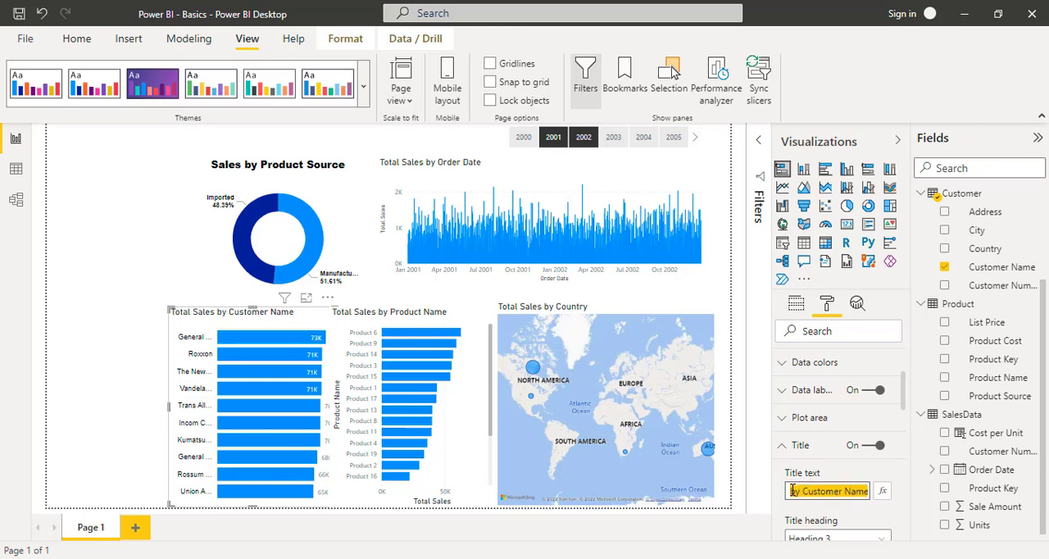
text(Sales)
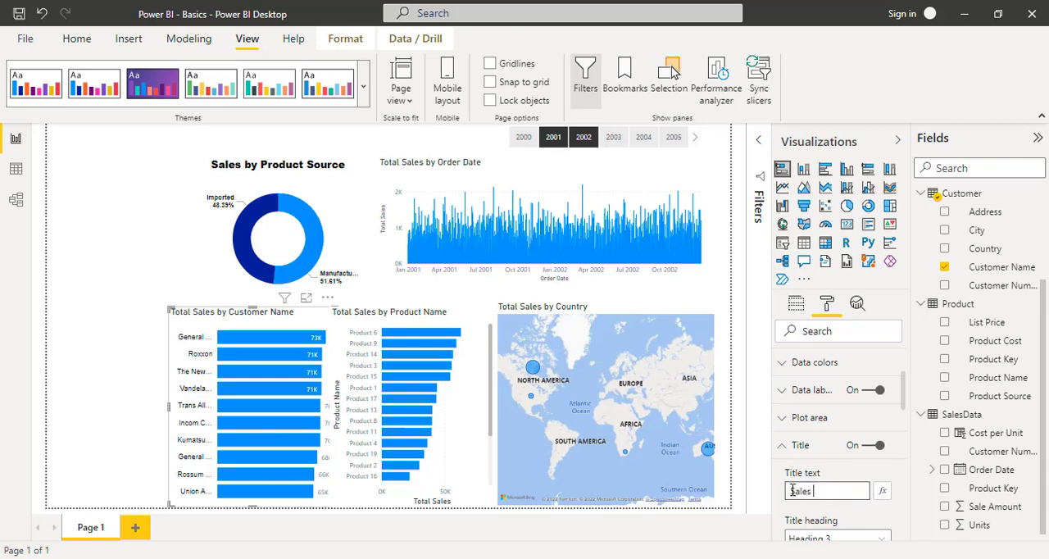
text( by Customer)
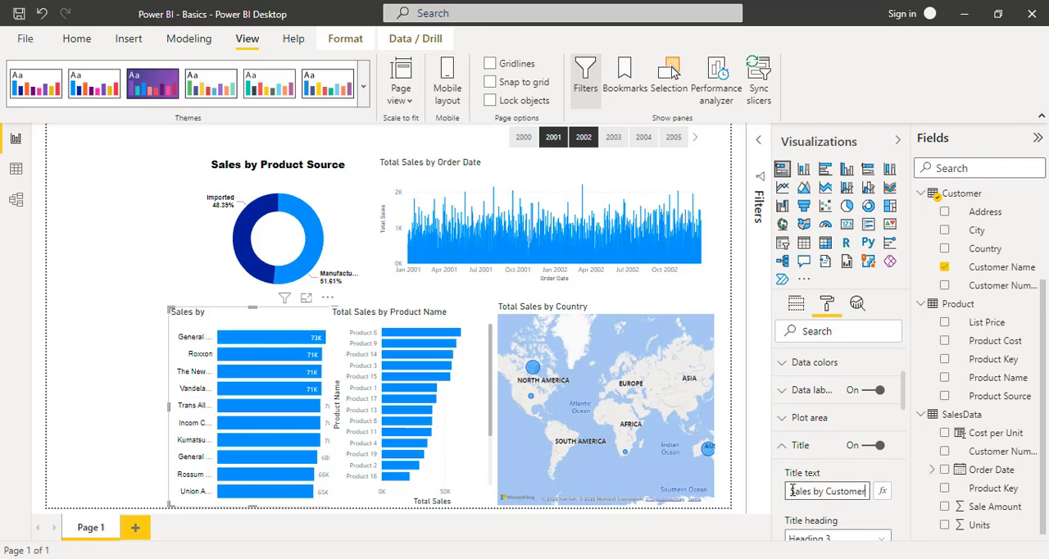
text(s)
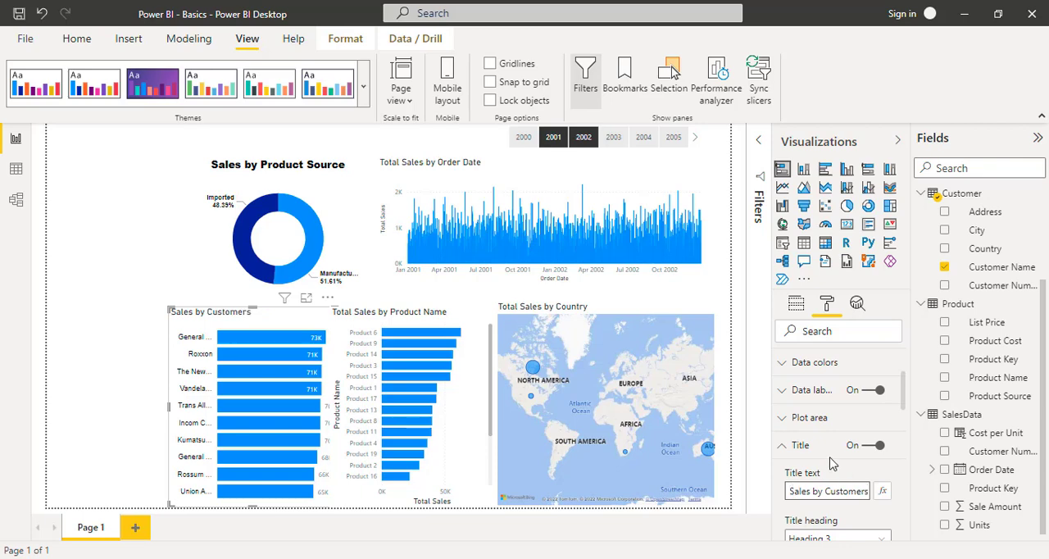
- Set the Sales by Customers title's font color to black and center-align it
scroll(830, 464, down, 5)
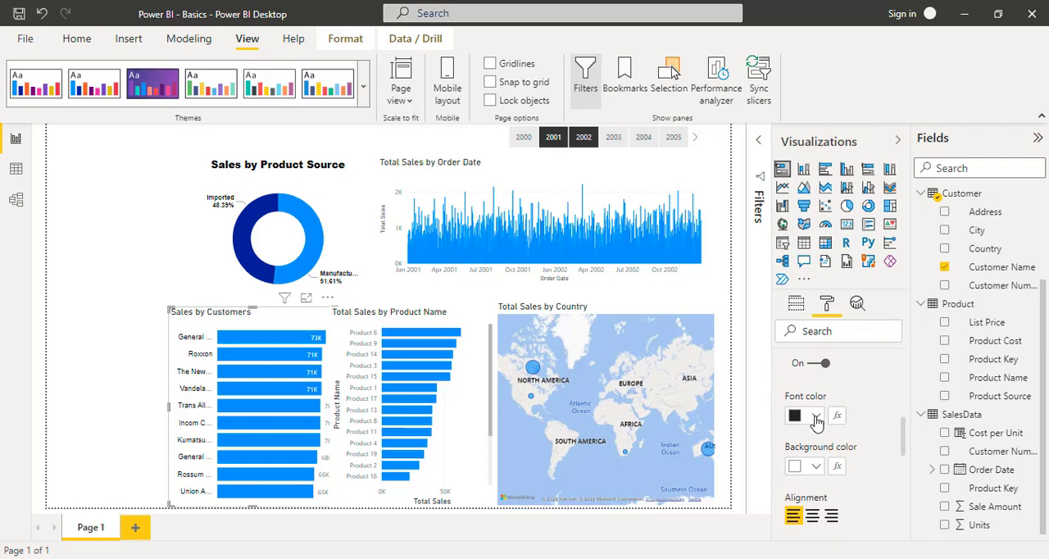
click(817, 418)
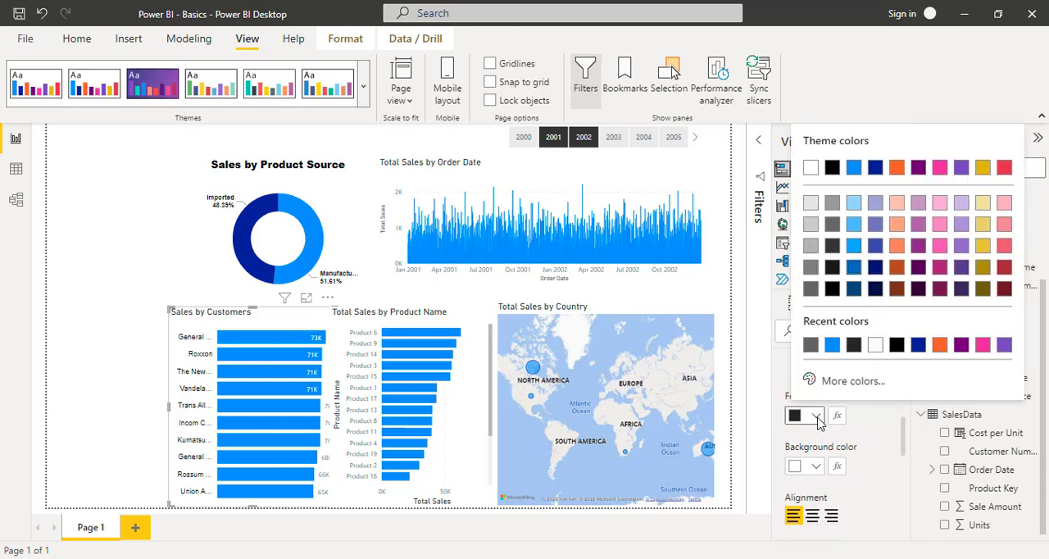
click(832, 168)
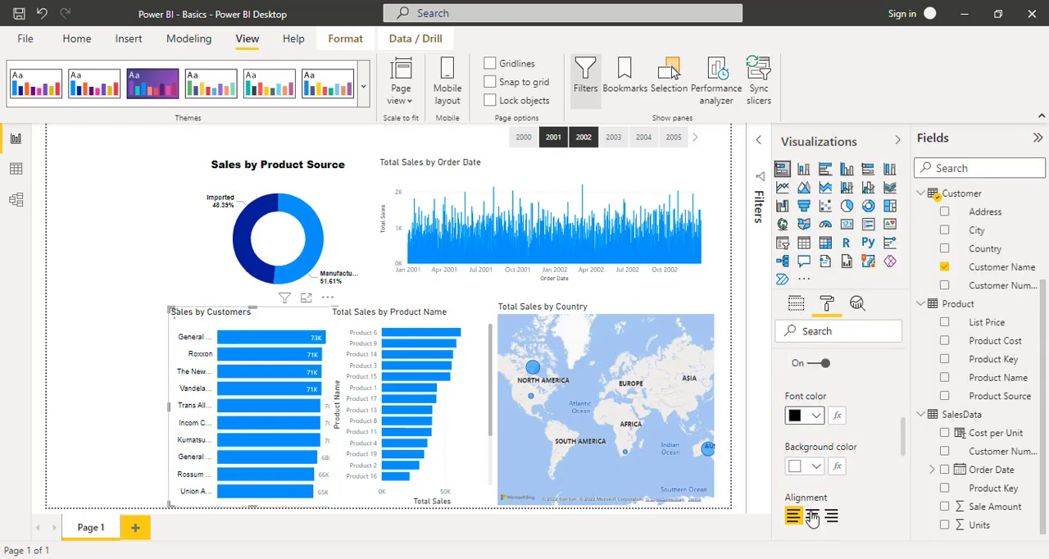
click(813, 516)
- Set the font family of the Sales by Customers title to Arial Black
scroll(812, 517, down, 6)
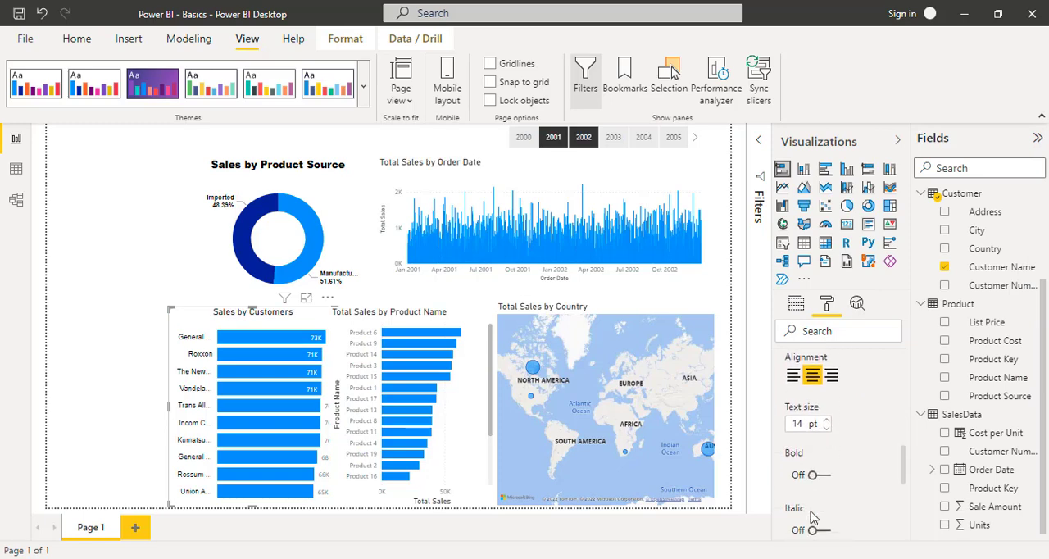
scroll(812, 516, down, 2)
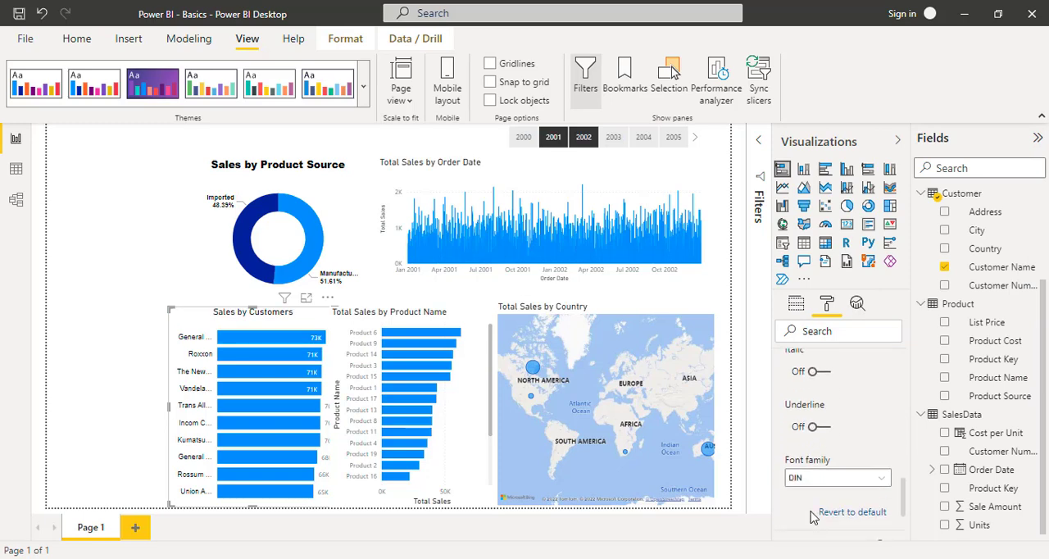
click(883, 464)
click(846, 251)
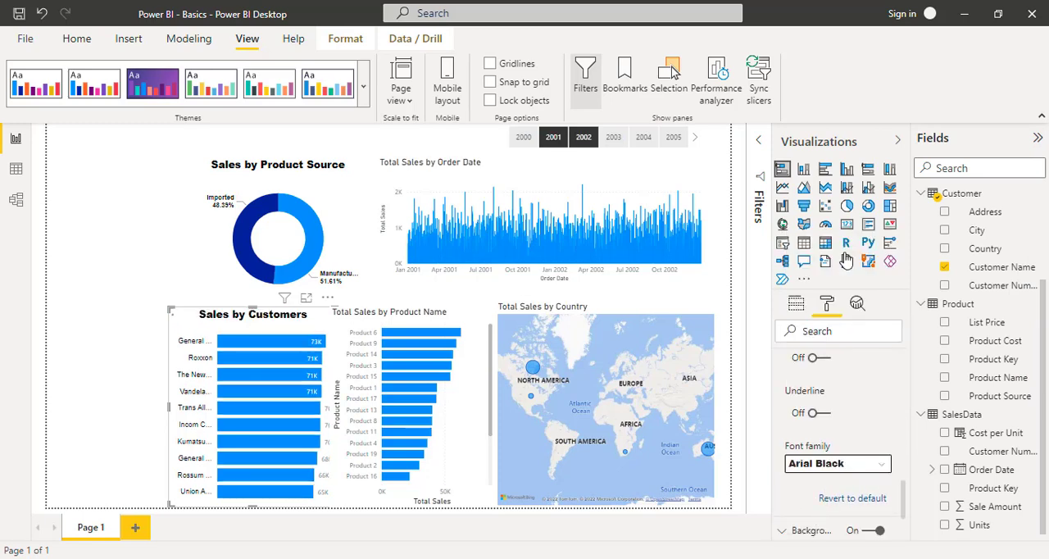
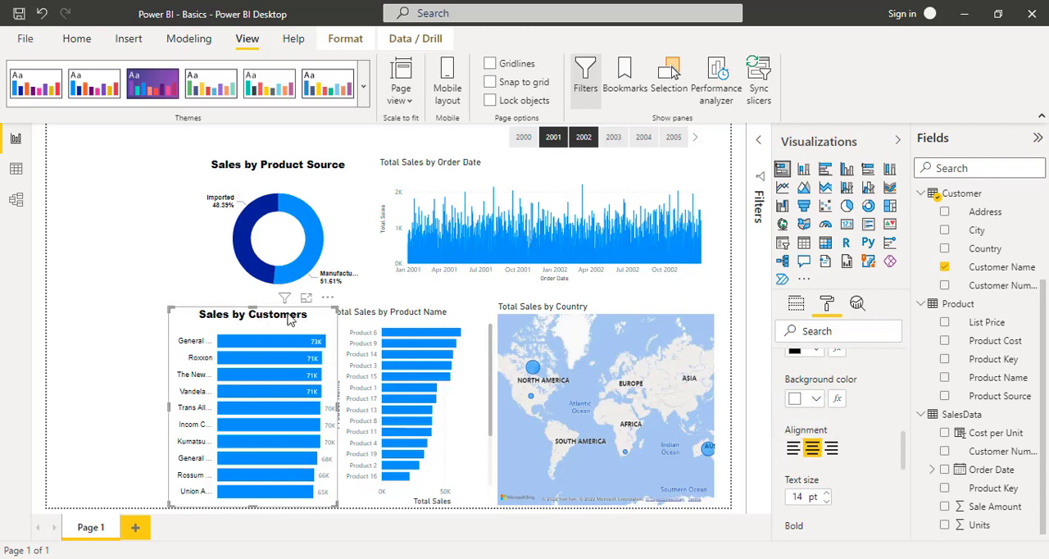
- Shift the Sales by Customers chart away from the product chart, copy its formatting onto that chart, and slightly narrow the product chart
drag(289, 320, 275, 320)
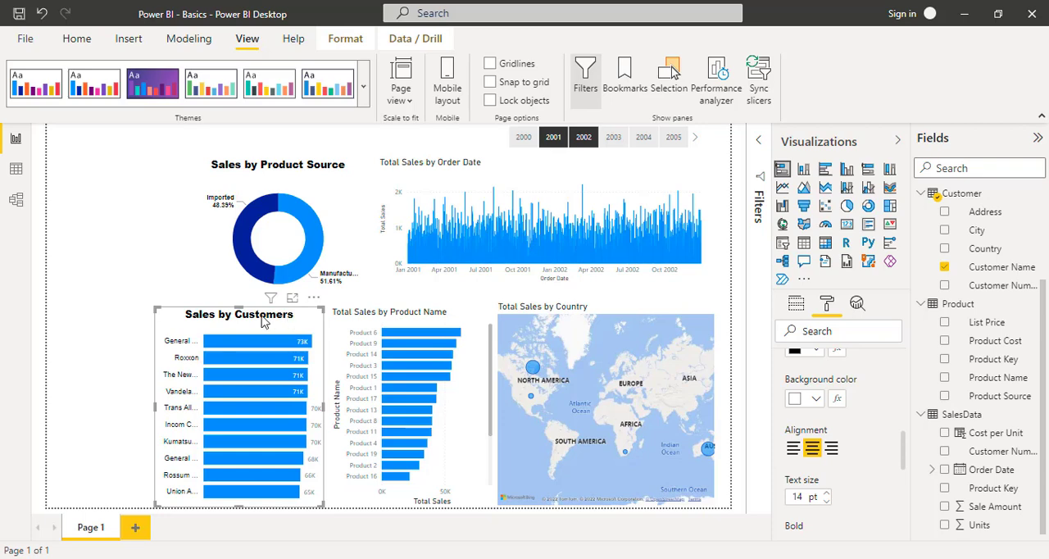
click(78, 41)
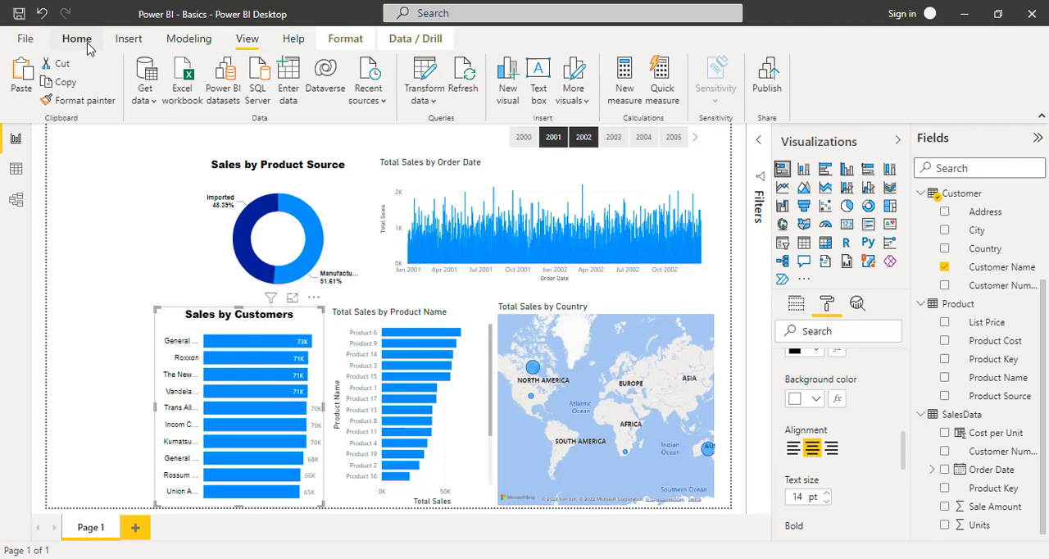
click(78, 105)
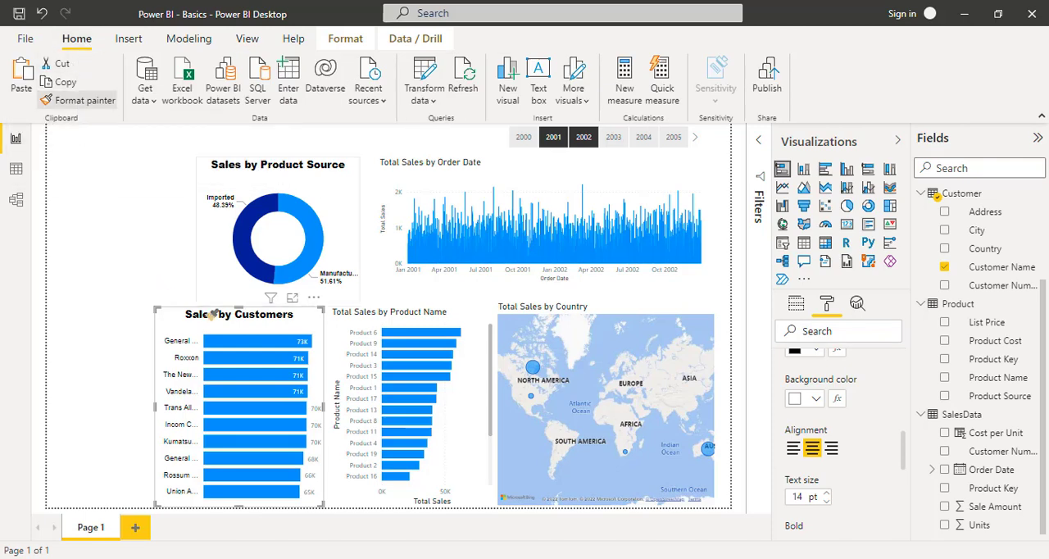
click(396, 319)
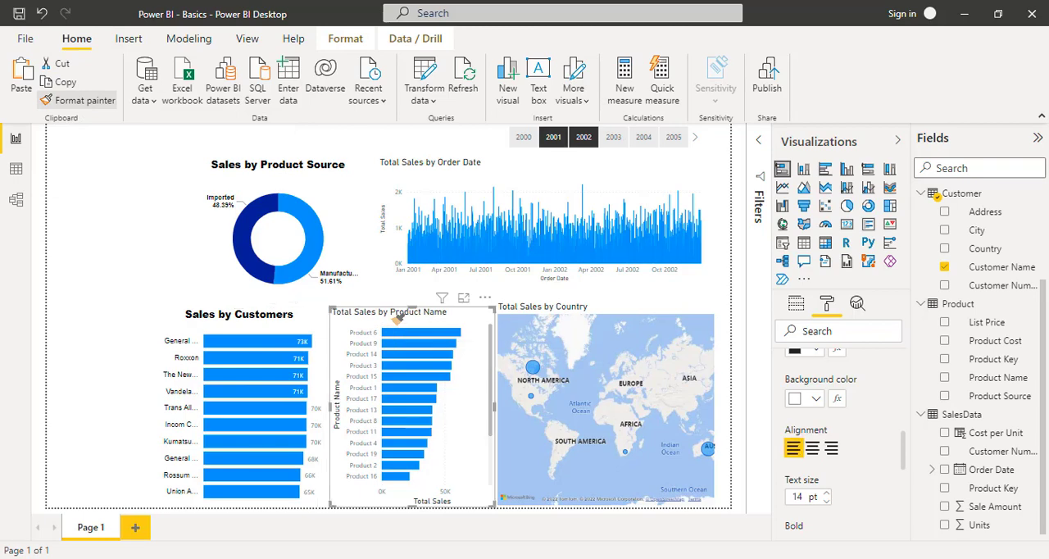
click(397, 319)
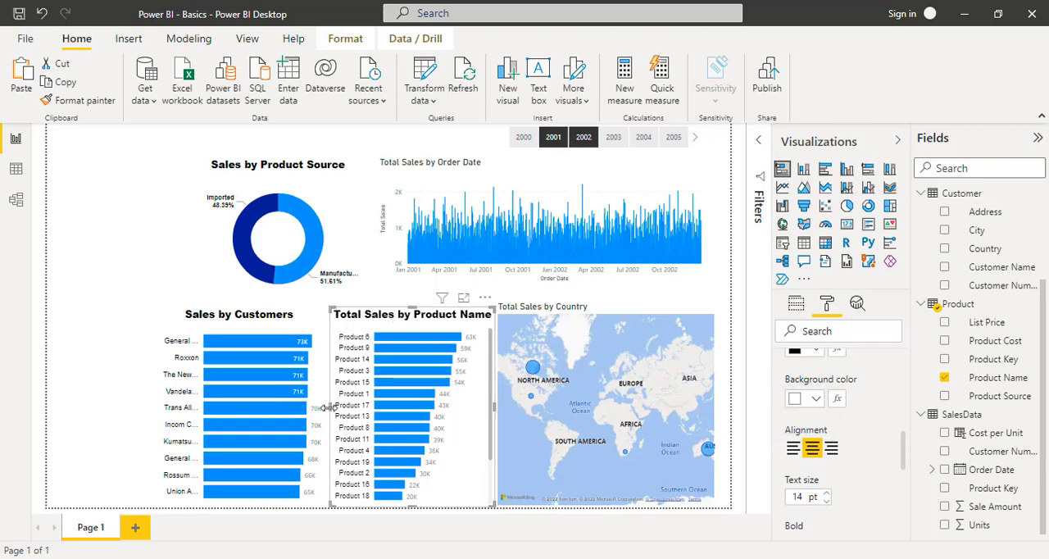
drag(332, 406, 332, 412)
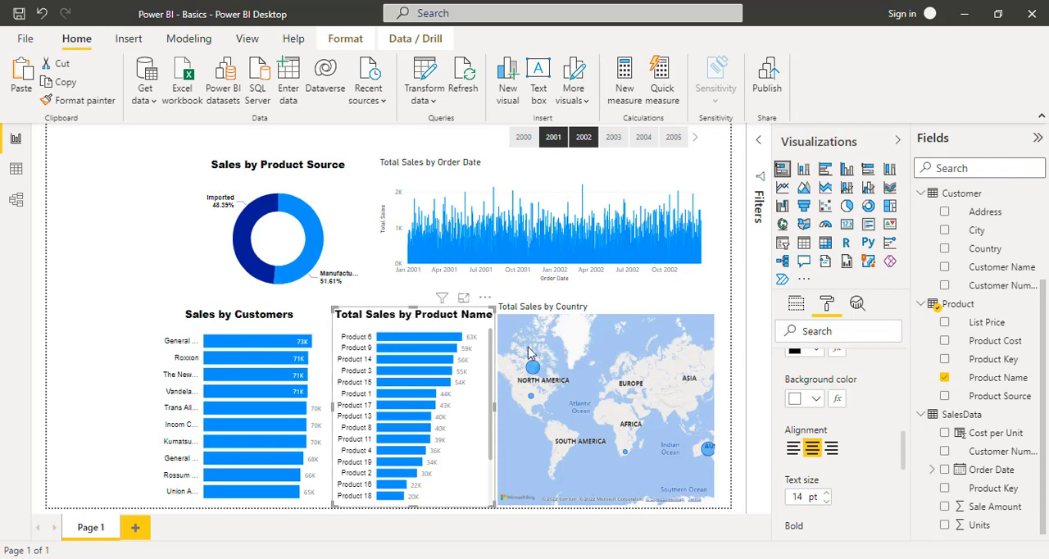
- Change the product bar chart's title text to "Sales by Product"
scroll(860, 418, up, 5)
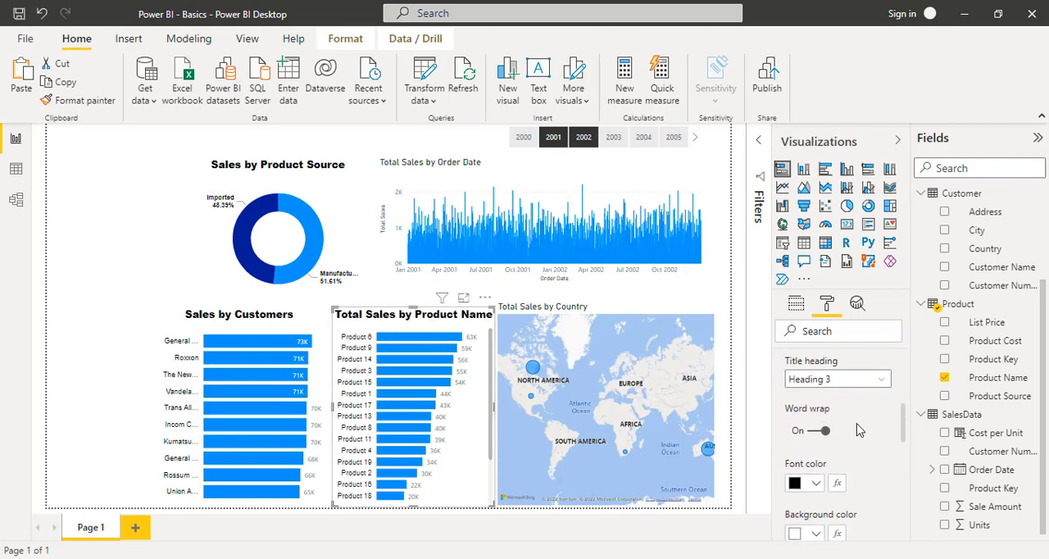
scroll(857, 423, up, 1)
click(814, 457)
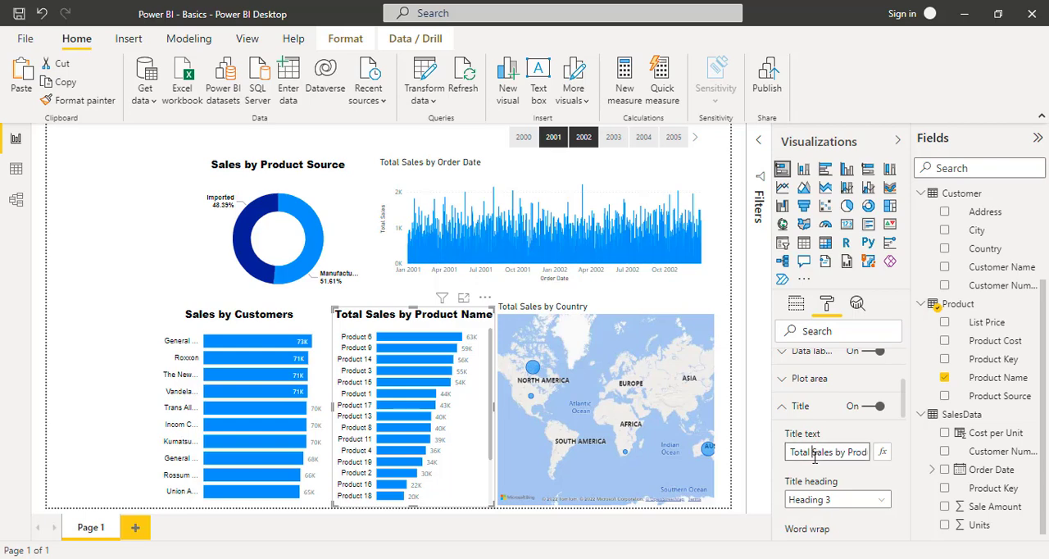
key(shift+Home)
key(BackSpace)
key(End)
key(ctrl+shift+Left)
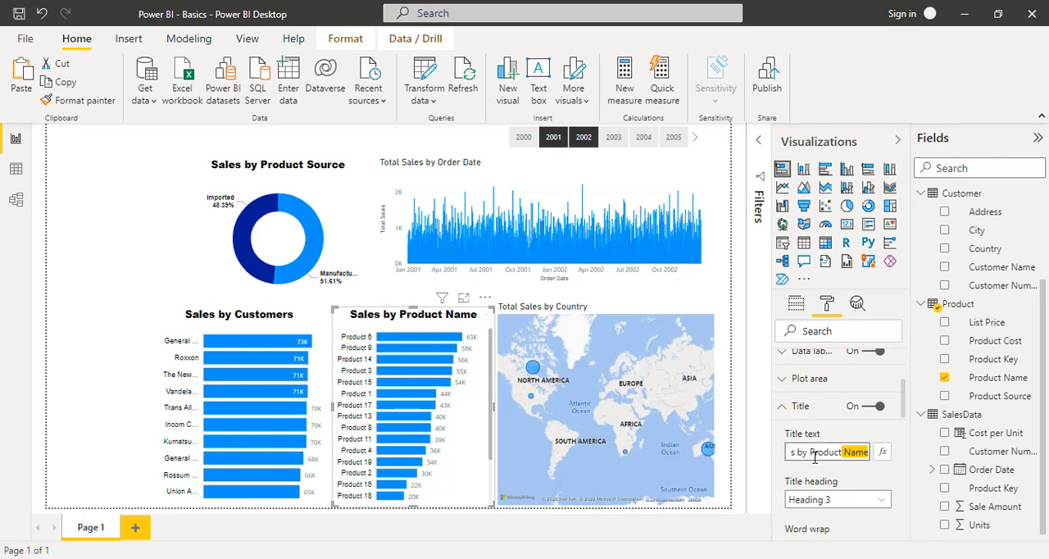
key(BackSpace)
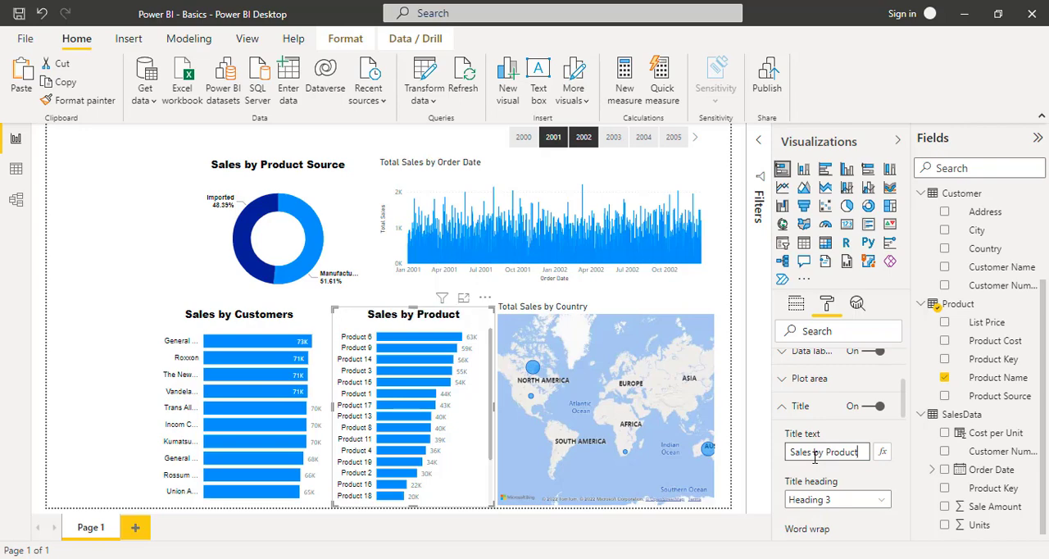
- Copy the Sales by Product chart's formatting onto the Total Sales by Order Date chart with the Format Painter
click(412, 323)
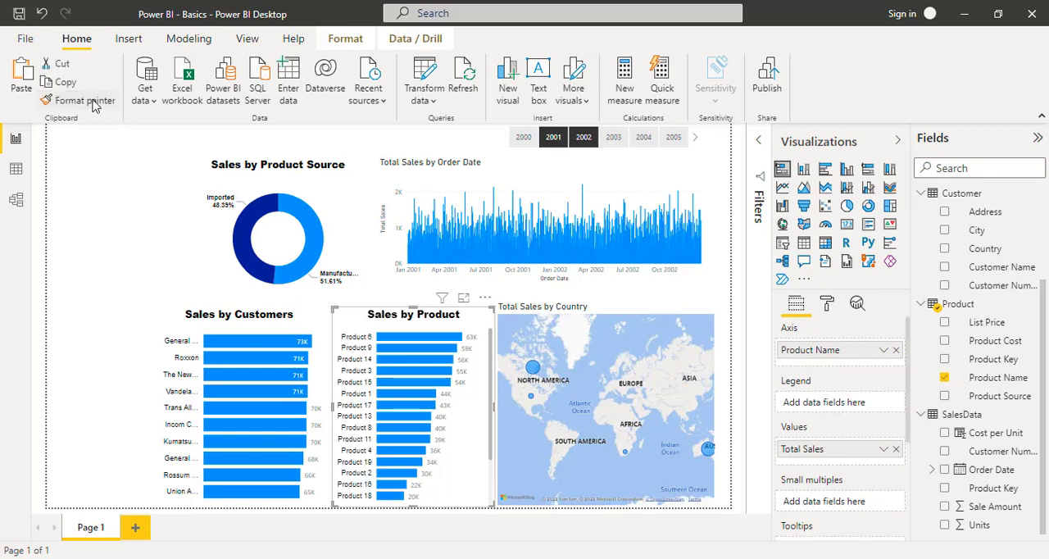
click(94, 100)
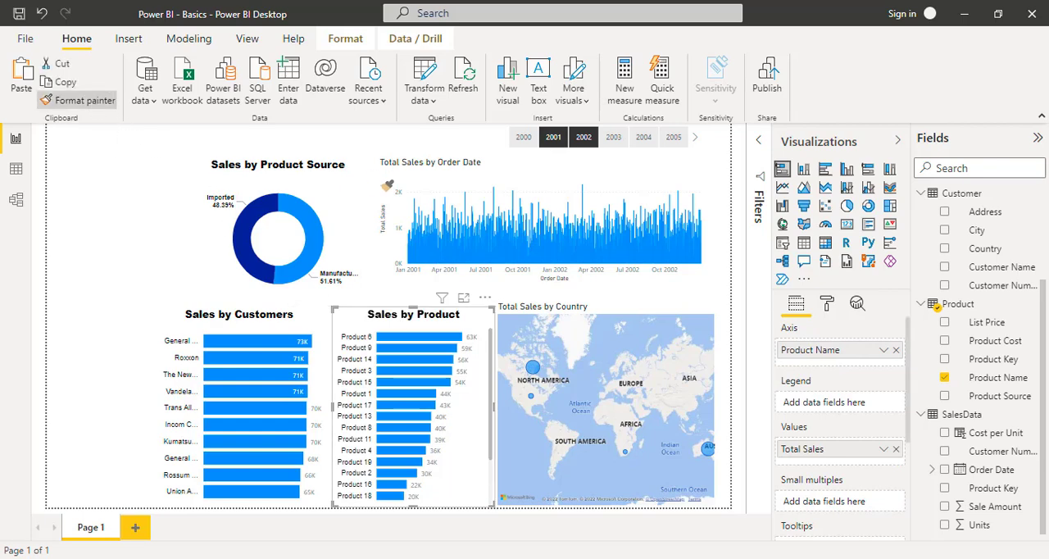
click(482, 161)
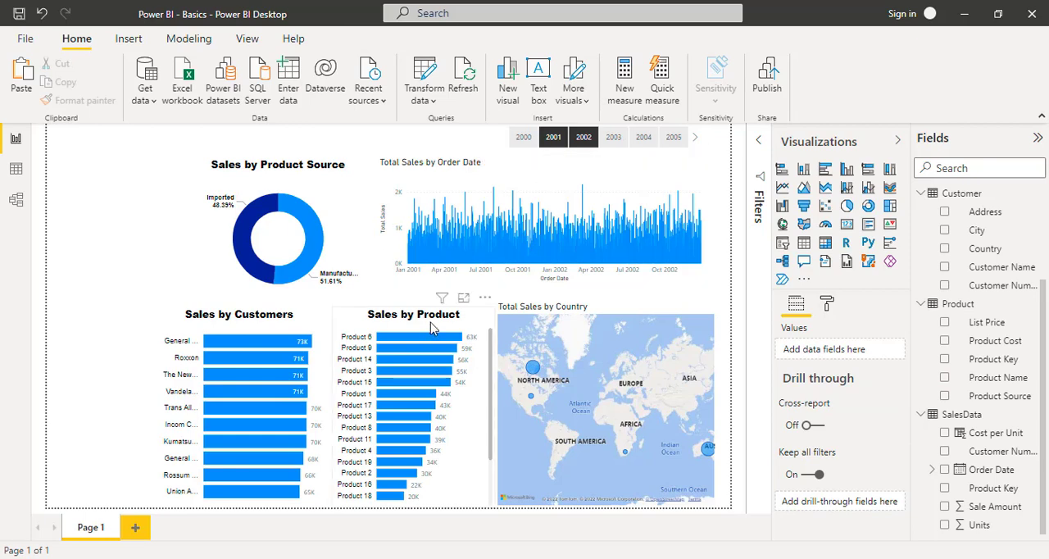
click(352, 315)
click(85, 100)
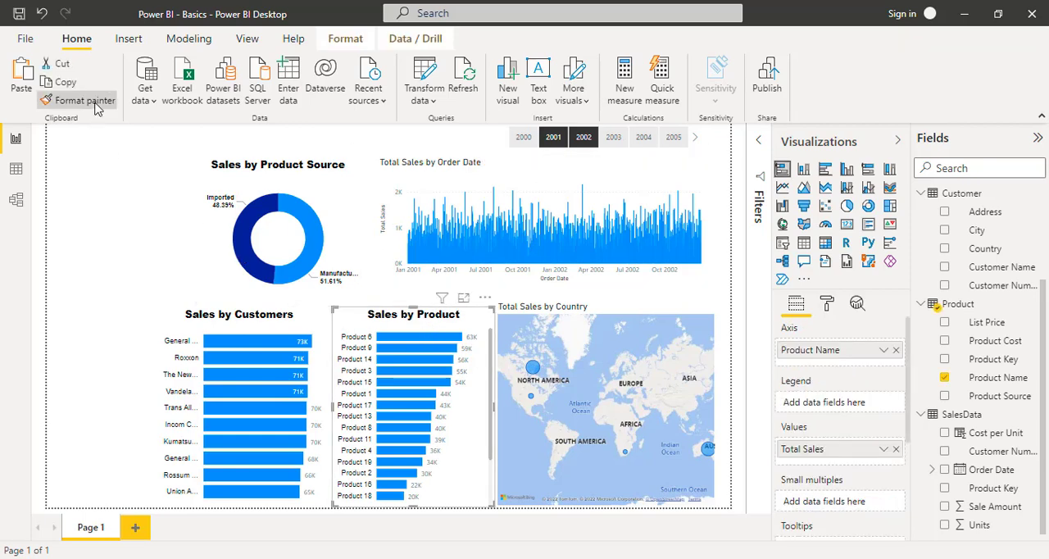
click(564, 208)
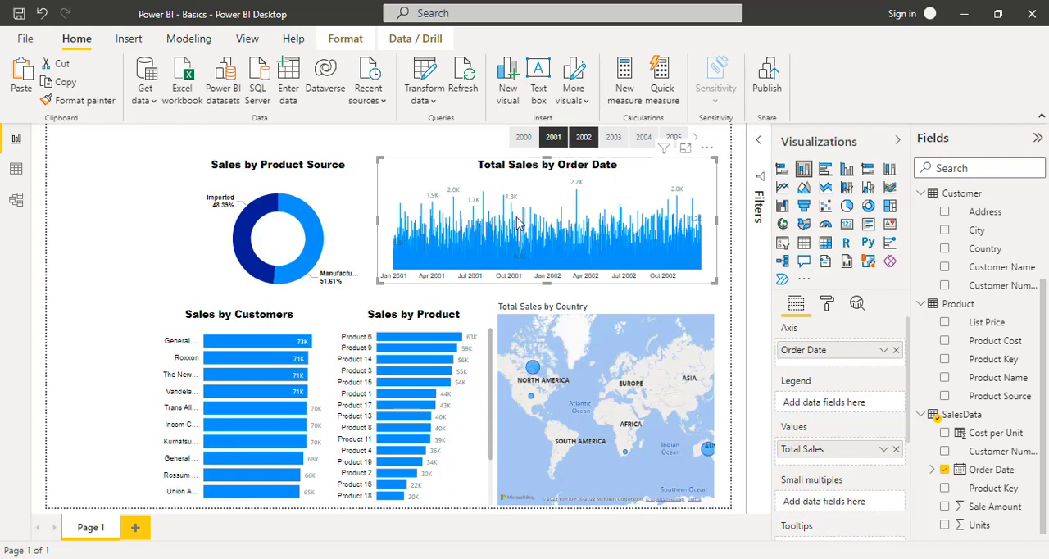
- Turn off the data labels on the Total Sales by Order Date chart
click(828, 306)
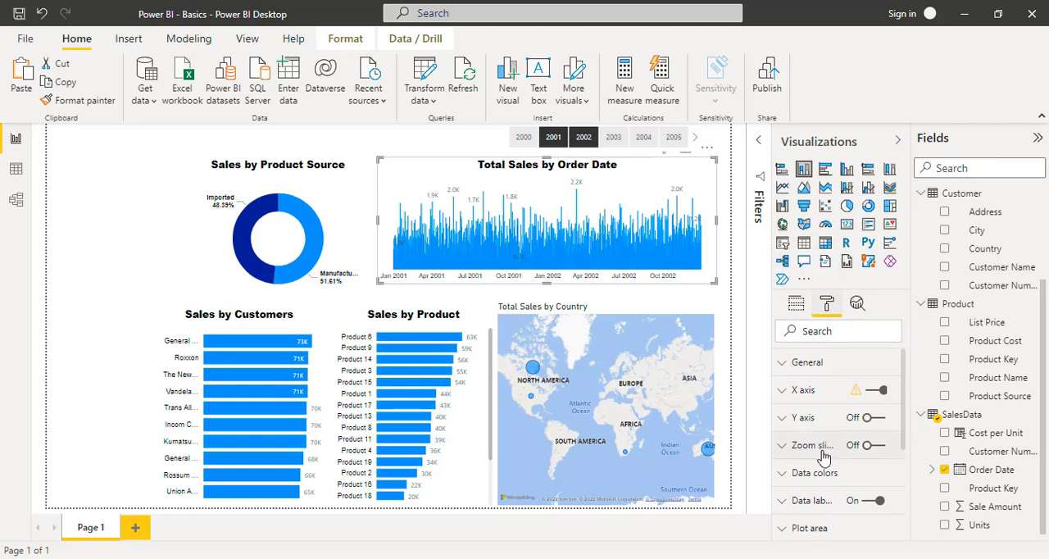
click(870, 501)
click(871, 503)
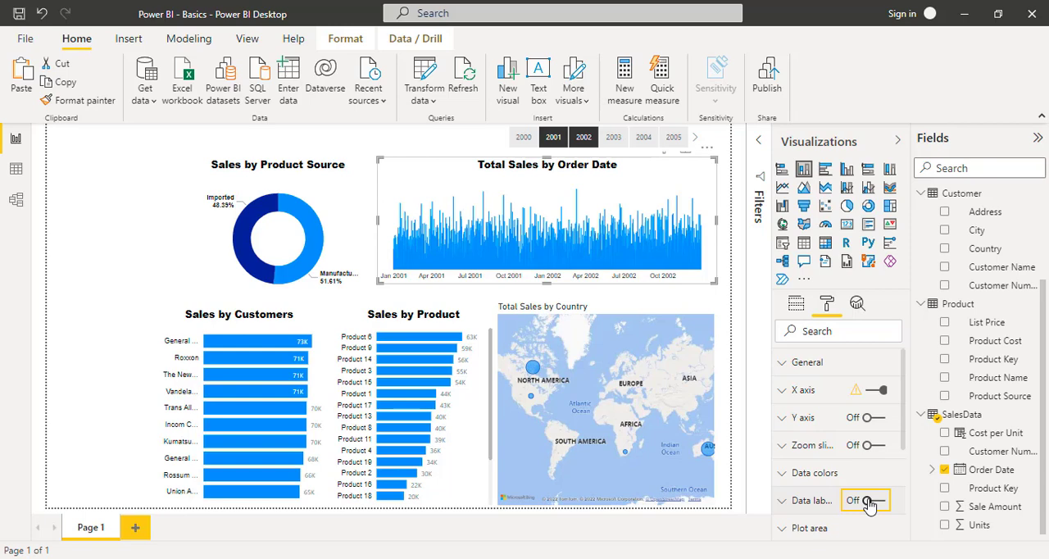
- Copy the Sales by Product chart's formatting onto the Total Sales by Country map with the Format Painter
click(447, 322)
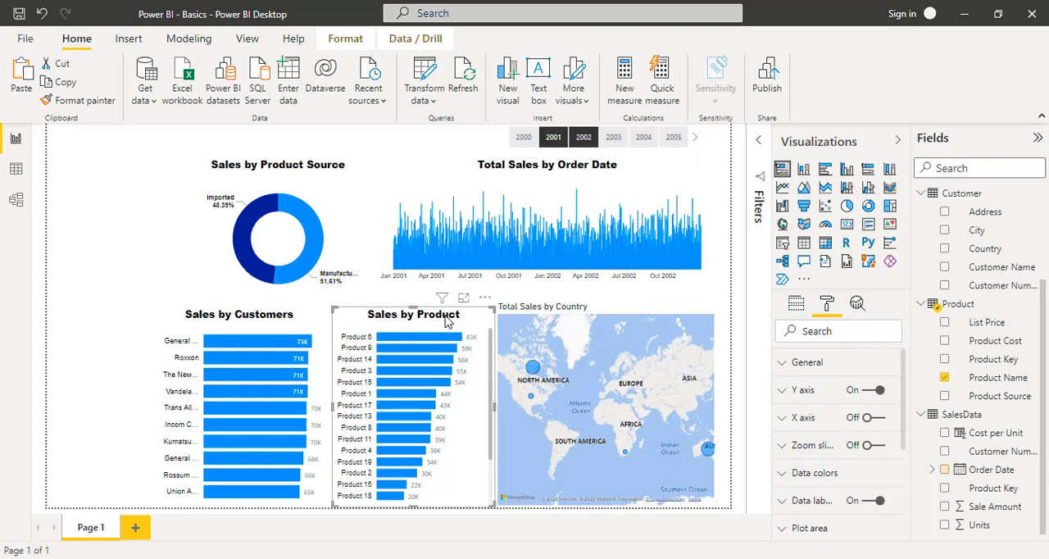
click(78, 100)
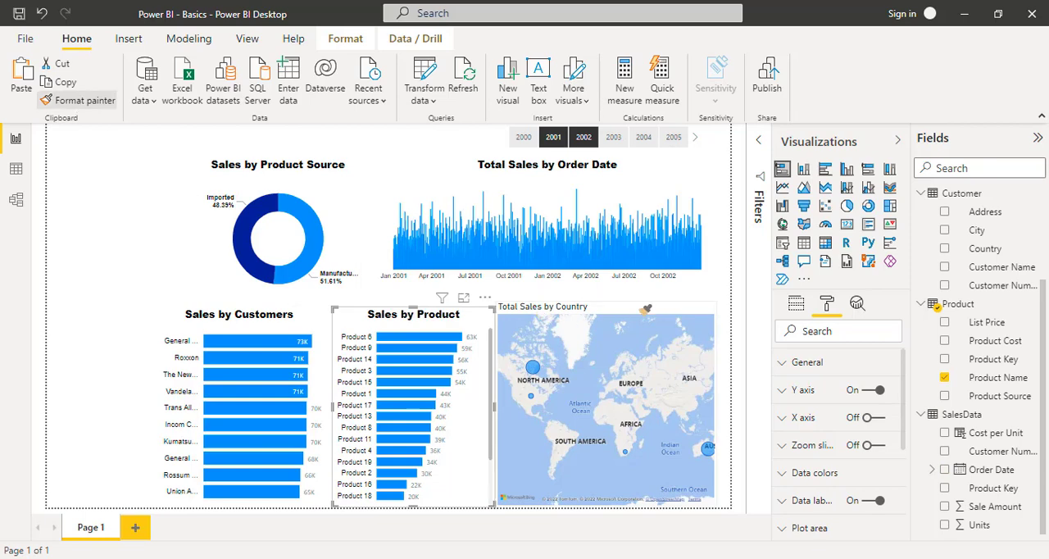
click(623, 315)
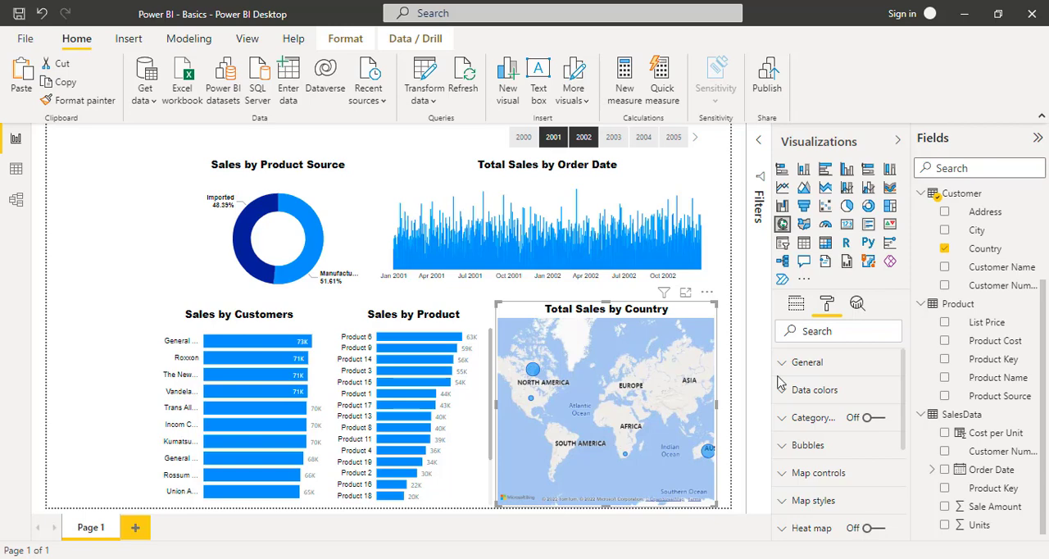
- Set the bubble size of the Total Sales by Country map to 0 and collapse the bubble settings
scroll(829, 408, down, 2)
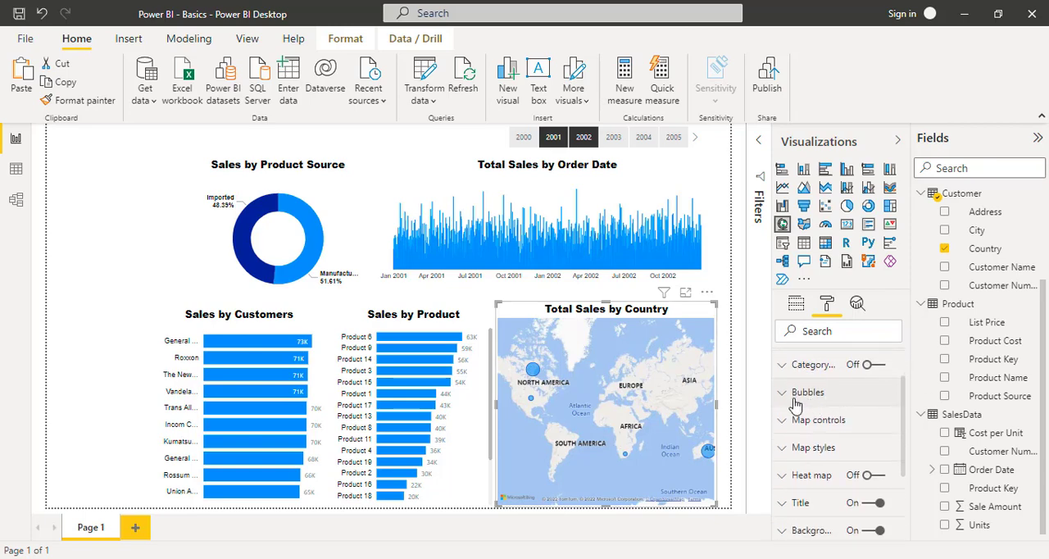
click(784, 396)
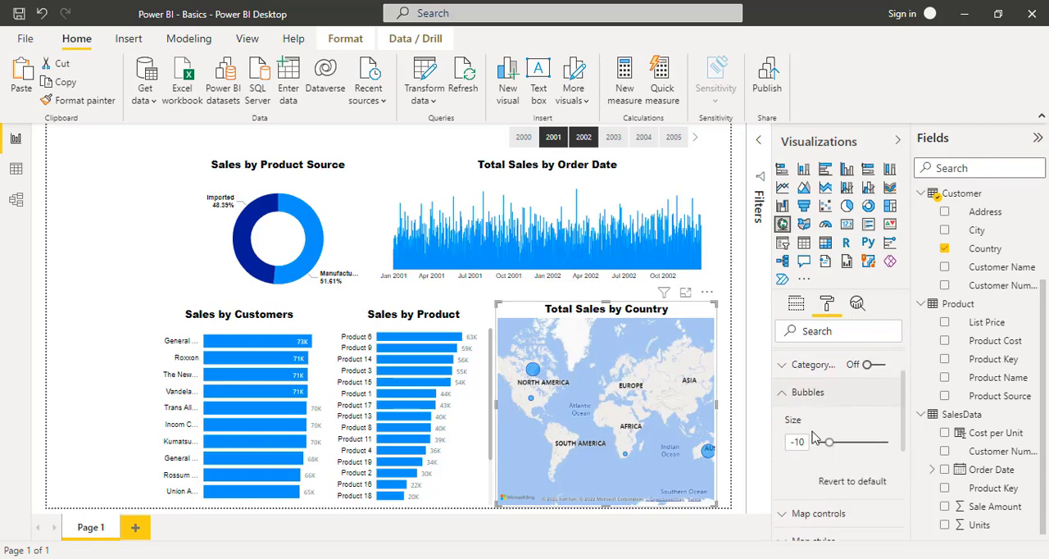
drag(830, 443, 833, 444)
scroll(884, 465, down, 1)
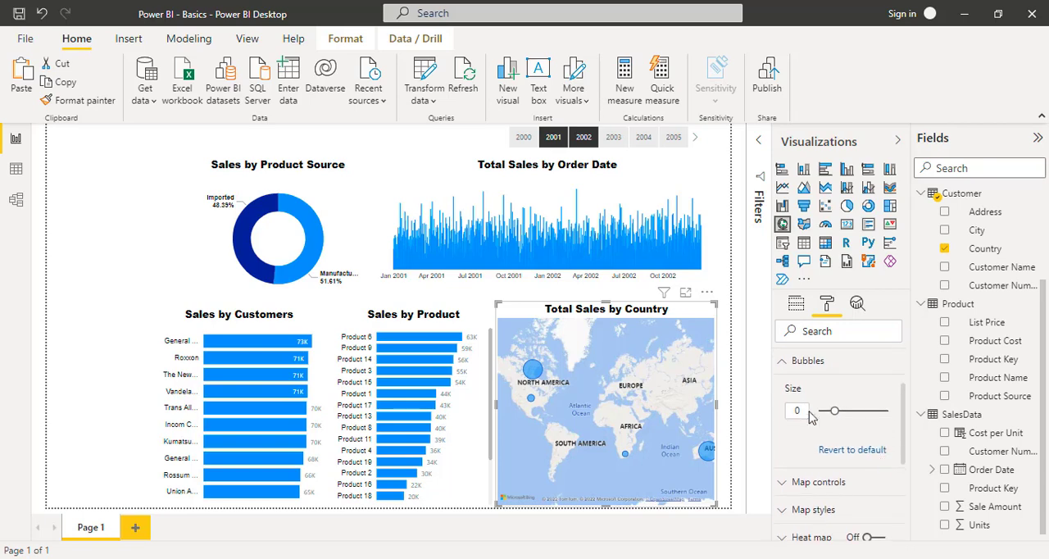
click(784, 362)
scroll(819, 398, up, 2)
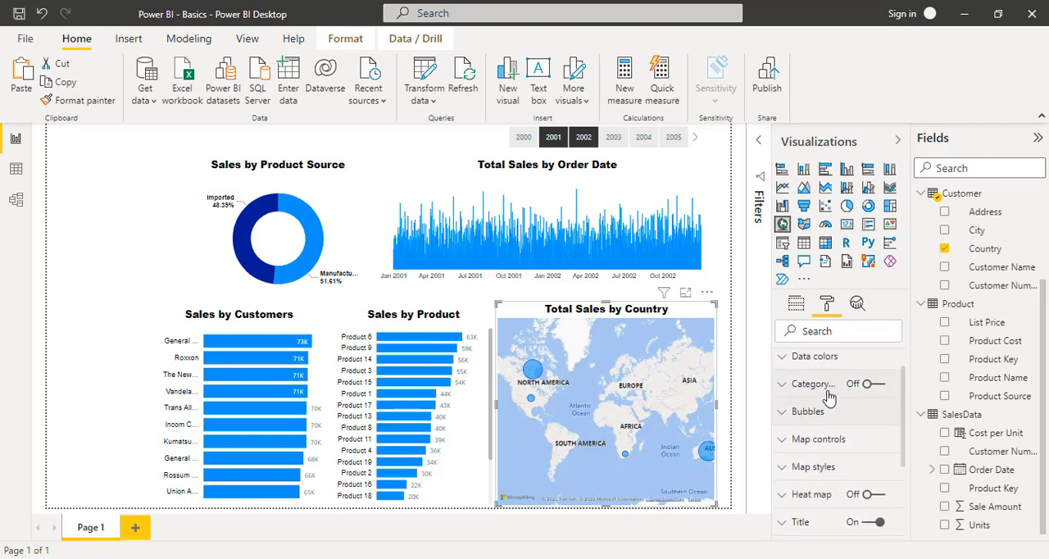
click(784, 377)
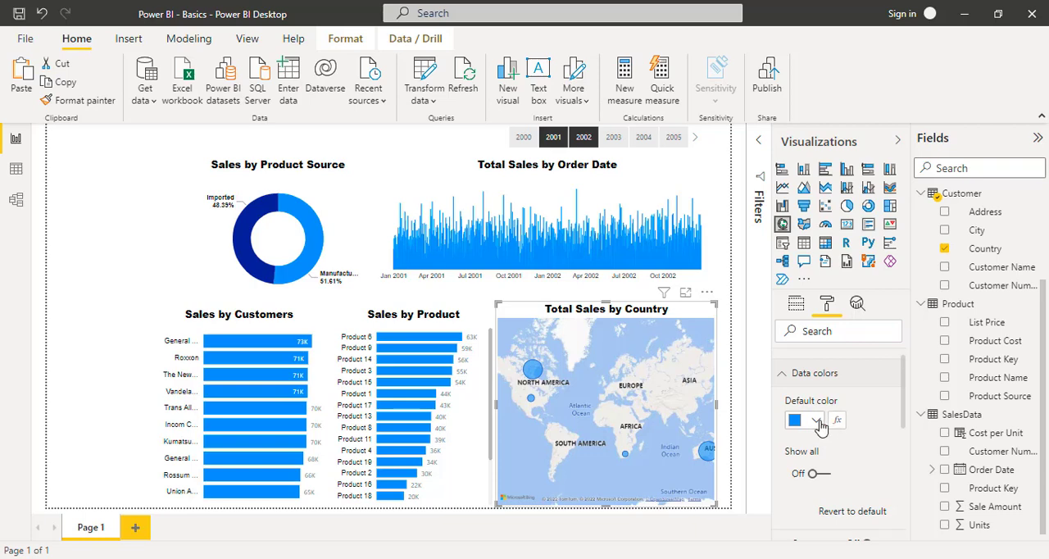
click(781, 375)
- Try the Dark theme on the country map, restore the Road theme, and collapse the map style settings
scroll(778, 446, down, 1)
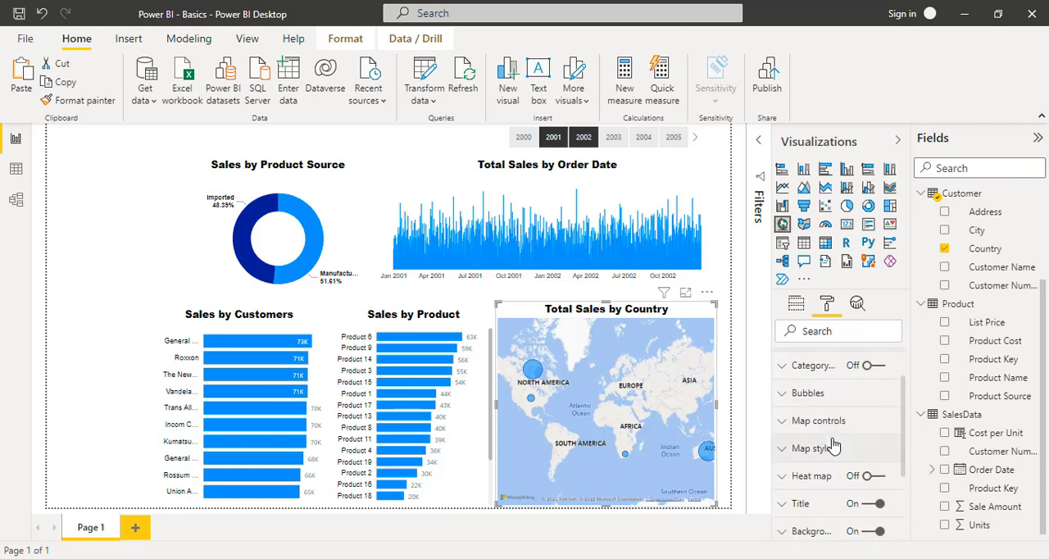
click(785, 449)
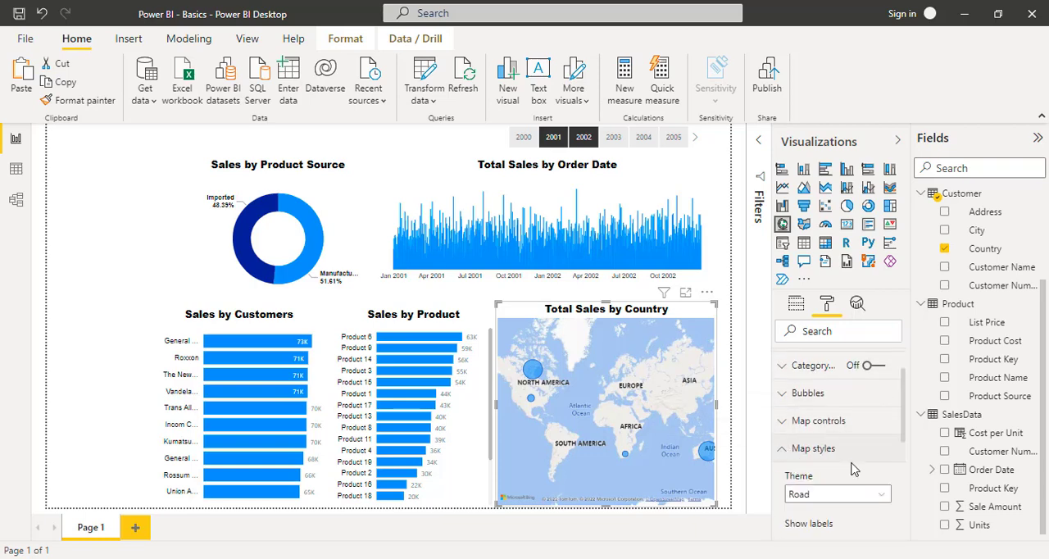
click(882, 500)
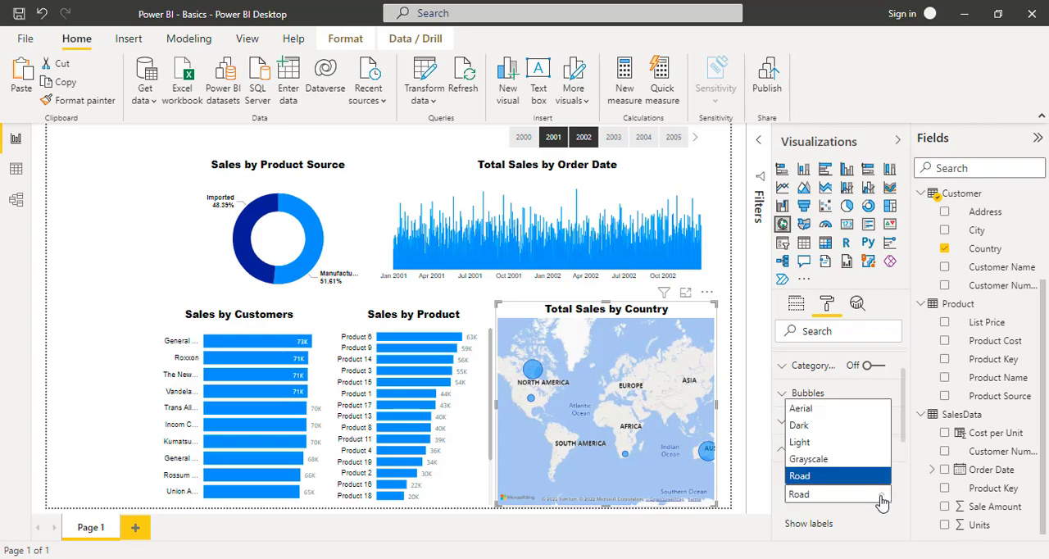
click(830, 425)
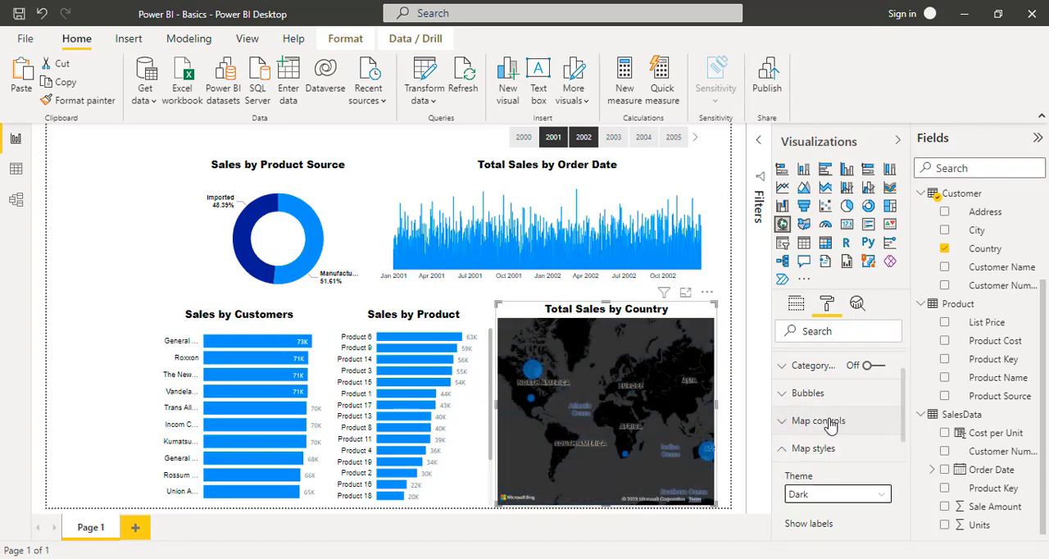
click(881, 494)
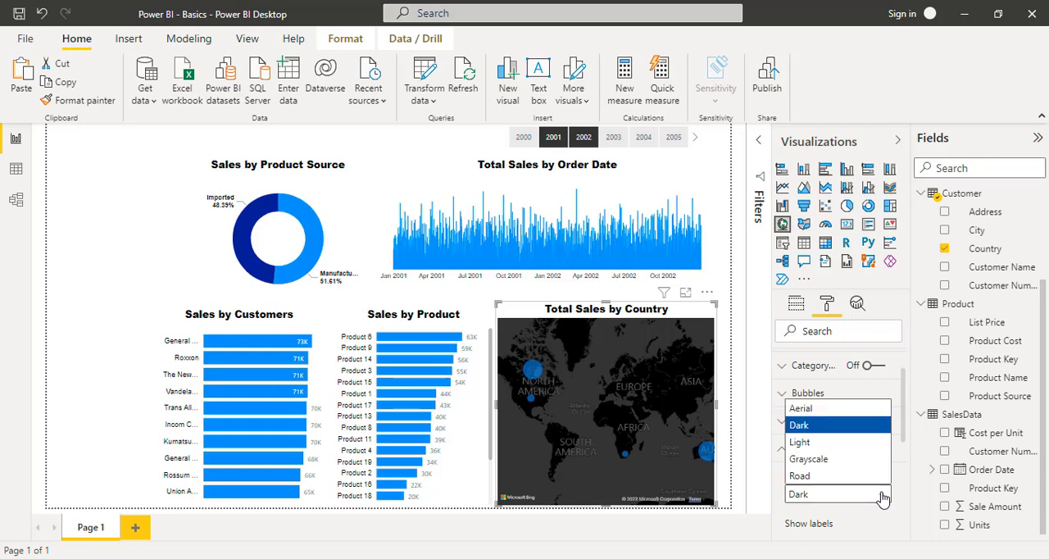
click(812, 475)
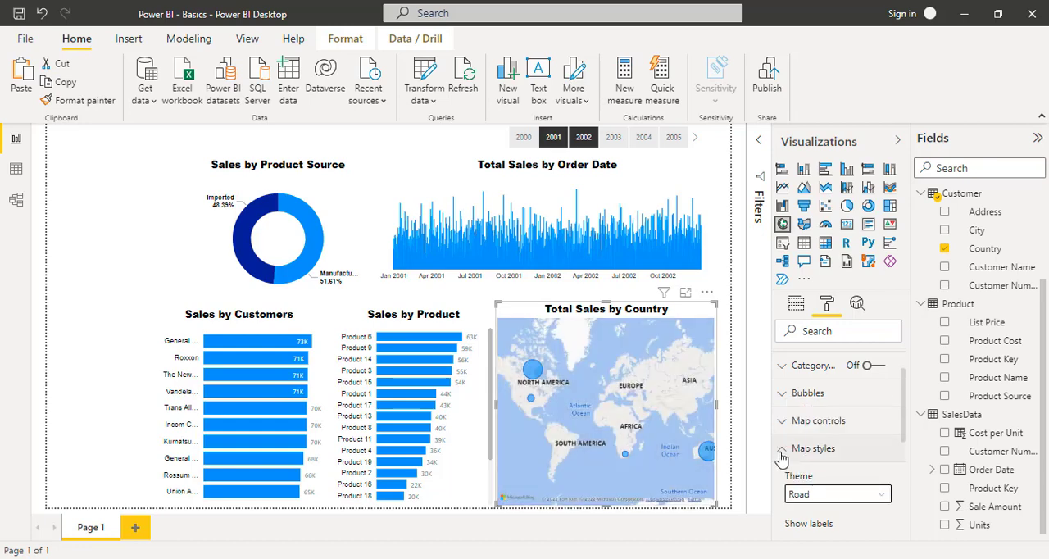
click(781, 455)
scroll(825, 463, down, 3)
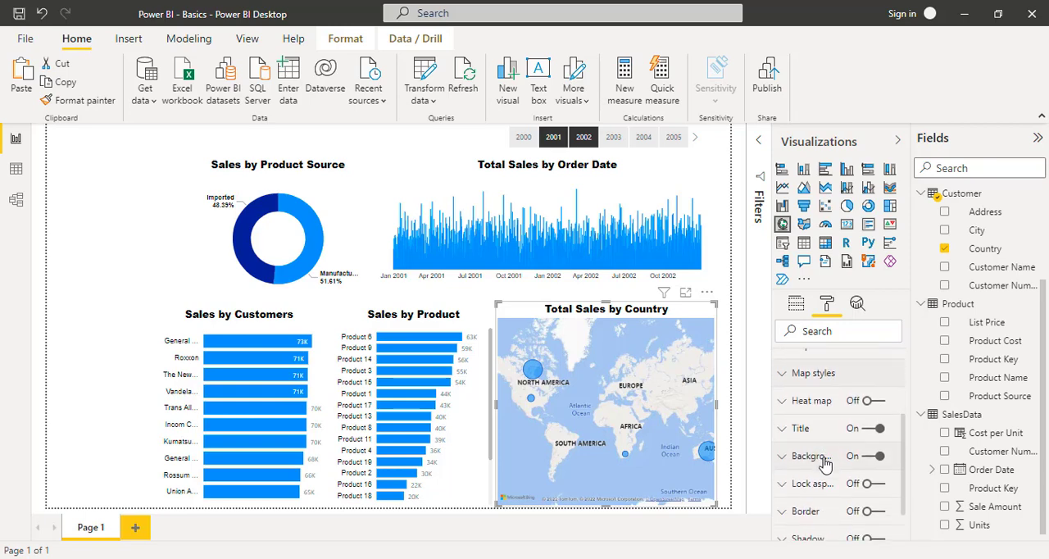
scroll(826, 464, down, 3)
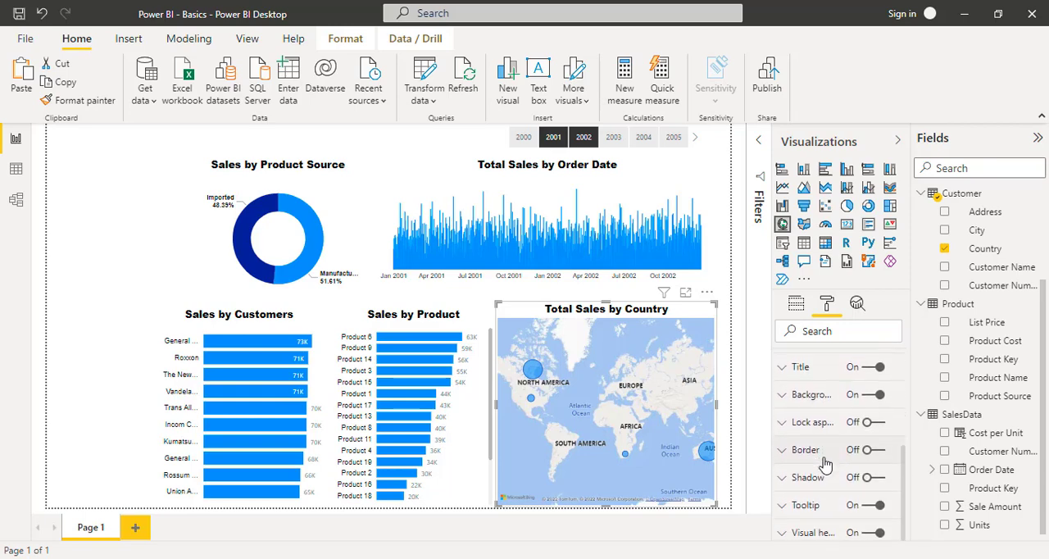
scroll(826, 464, up, 3)
scroll(825, 464, down, 3)
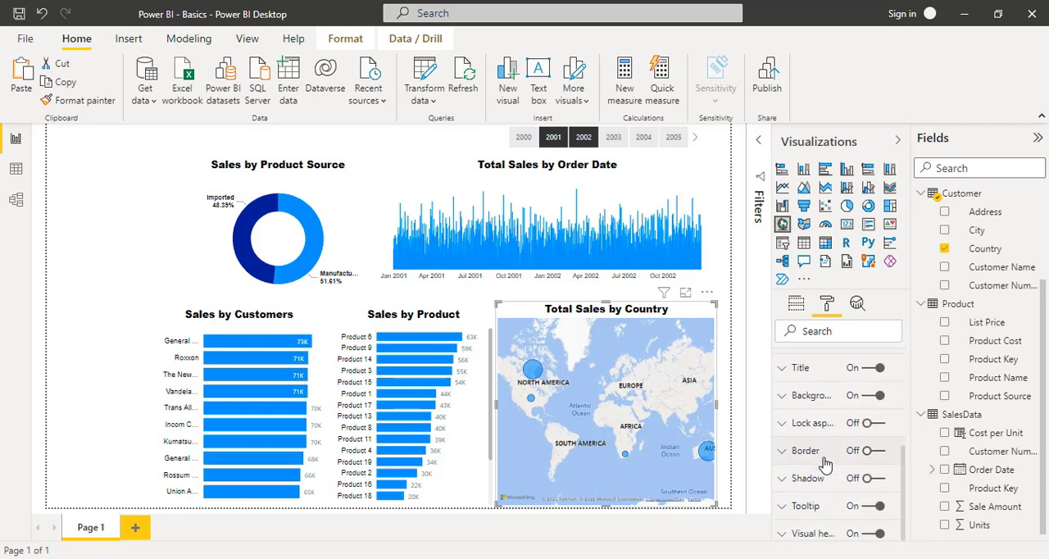
scroll(826, 464, up, 6)
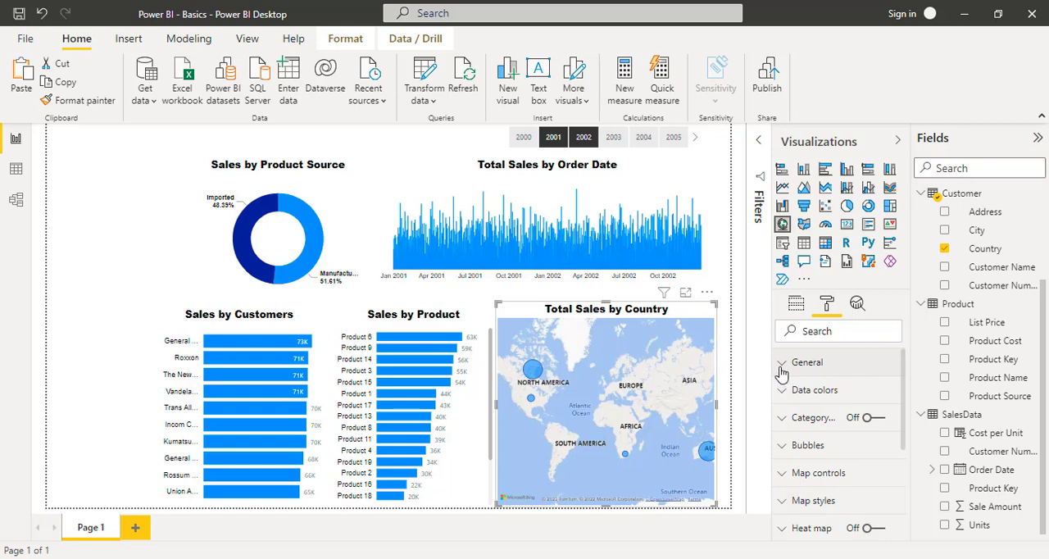
click(781, 369)
click(781, 370)
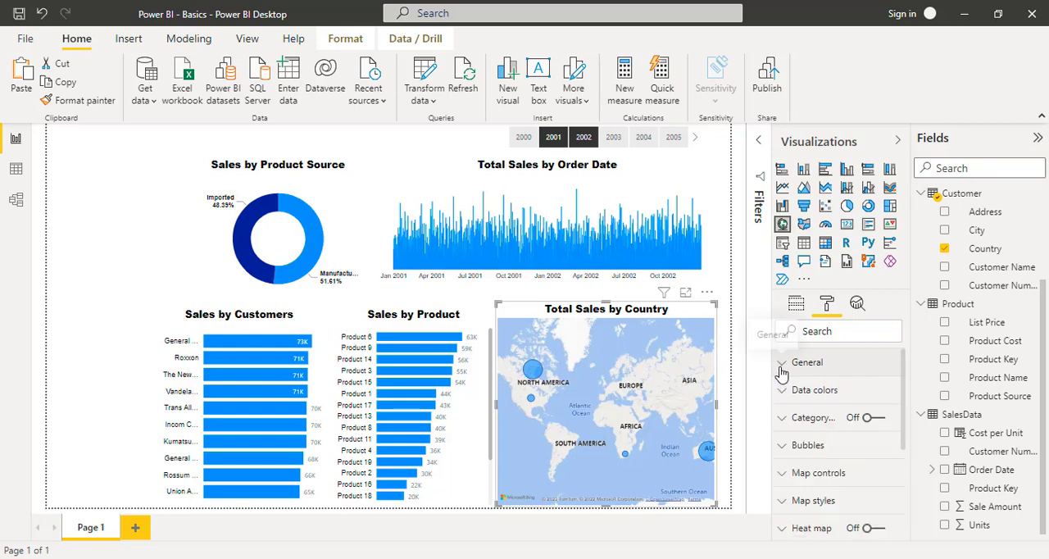
click(784, 420)
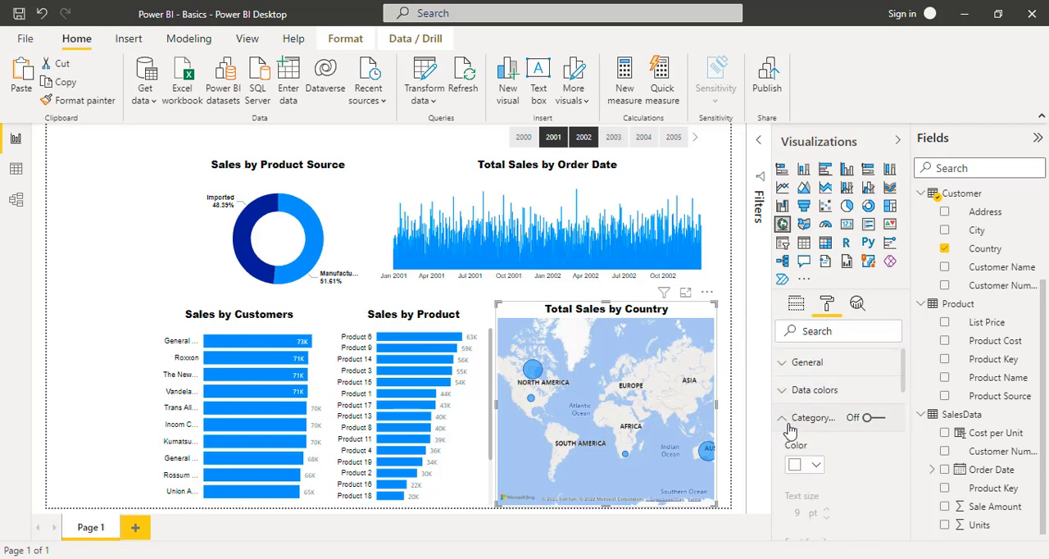
click(787, 422)
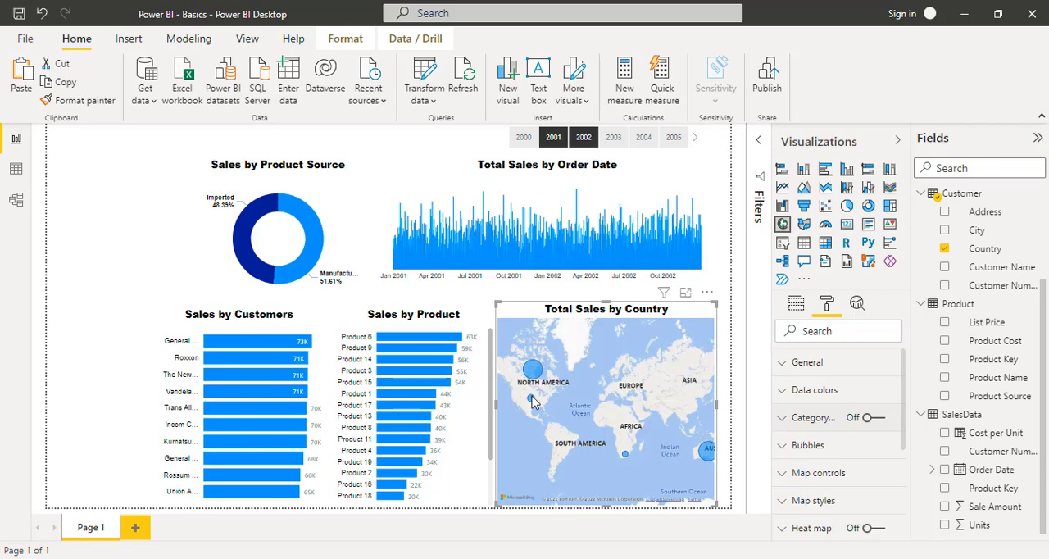
mouse_move(532, 373)
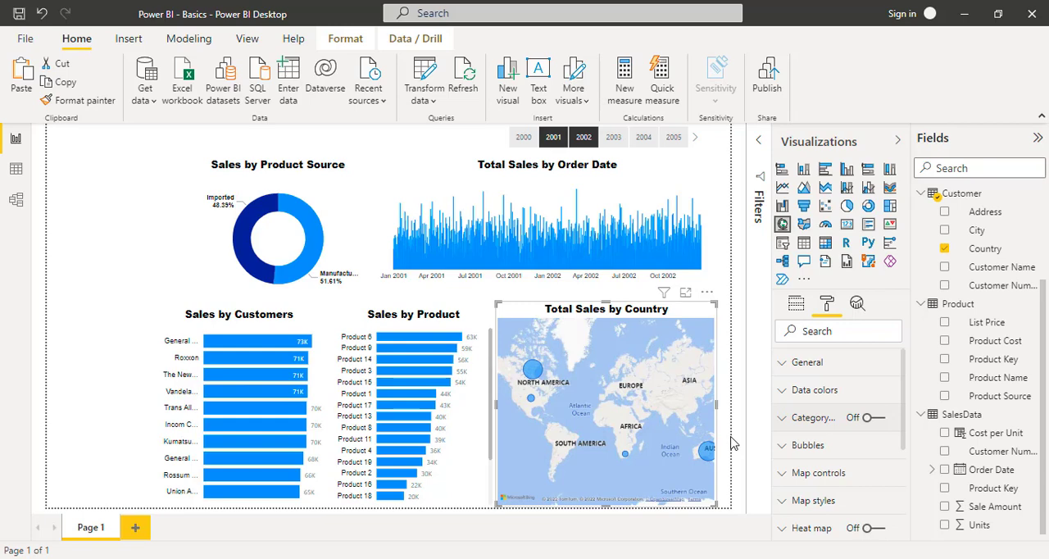
- Turn off the slicer header of the Year slicer
click(503, 143)
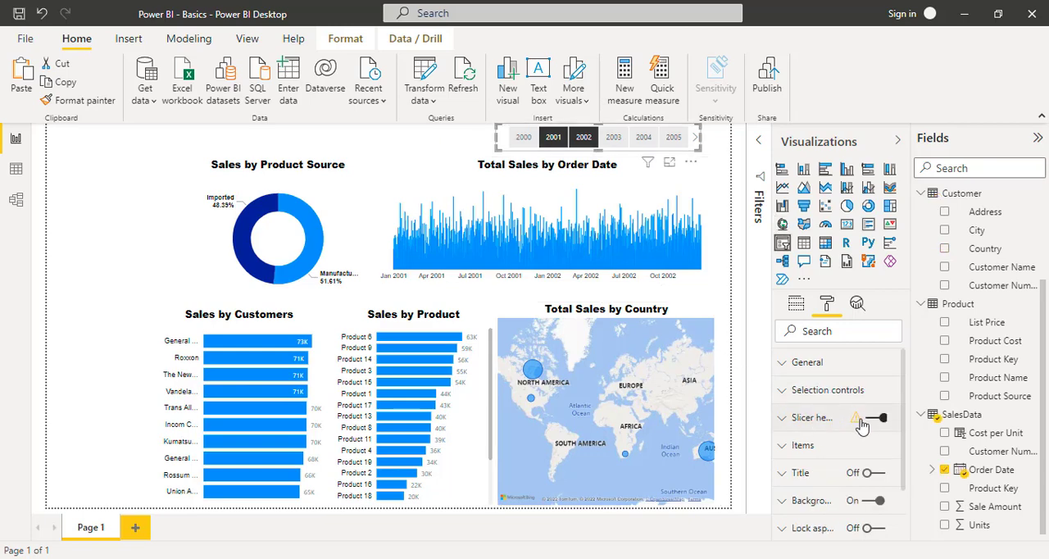
click(875, 420)
scroll(838, 490, down, 1)
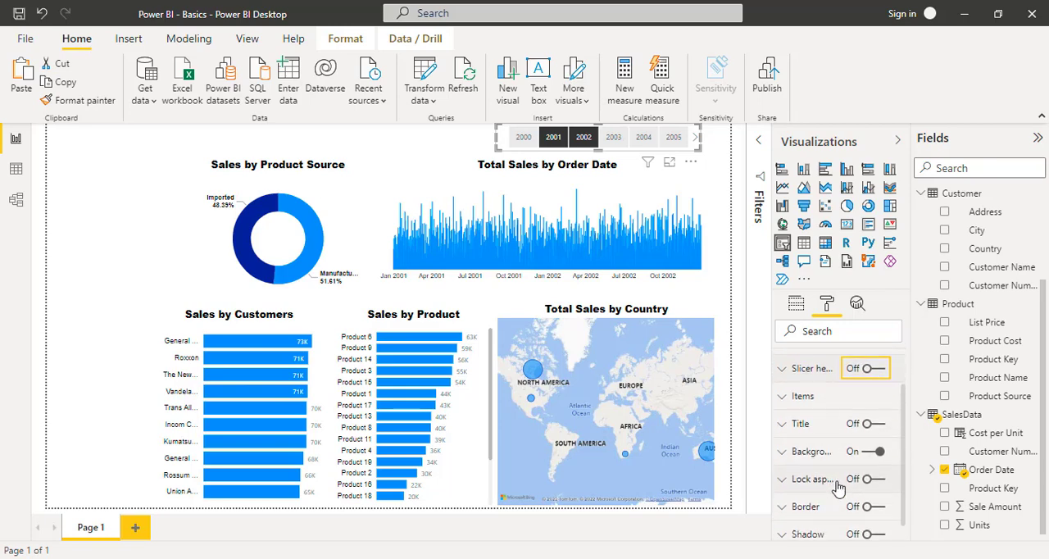
scroll(838, 490, up, 1)
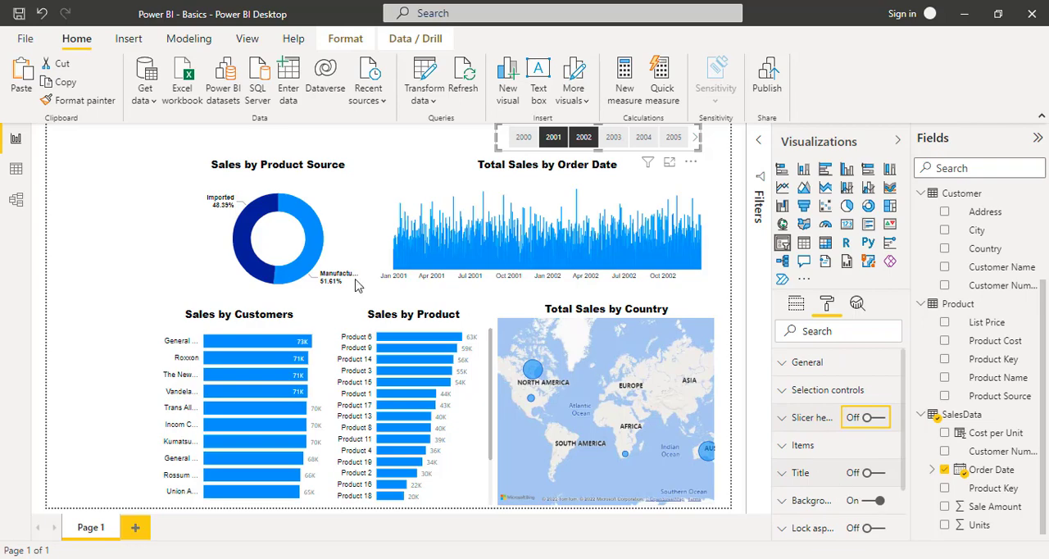
drag(70, 156, 129, 392)
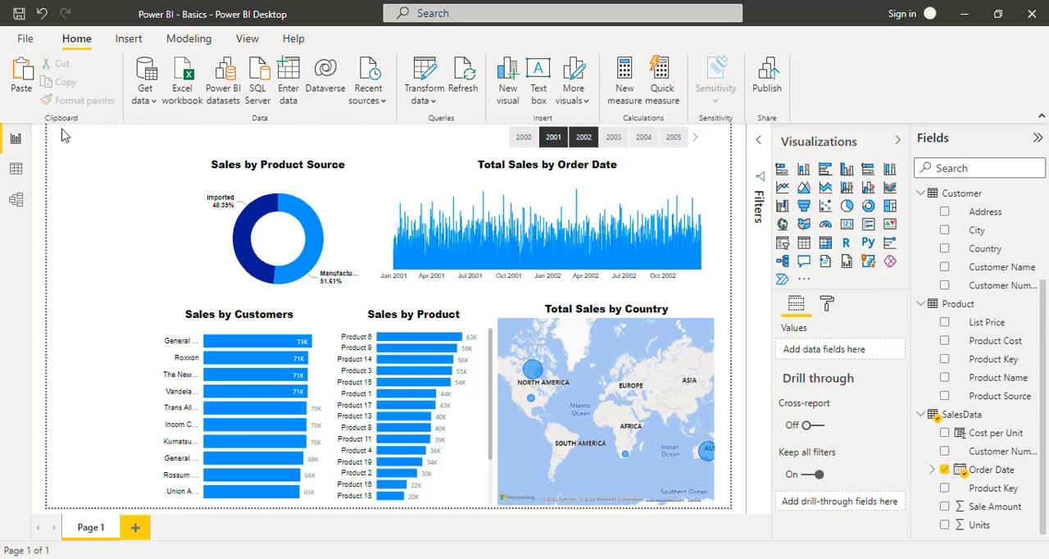
drag(65, 136, 423, 154)
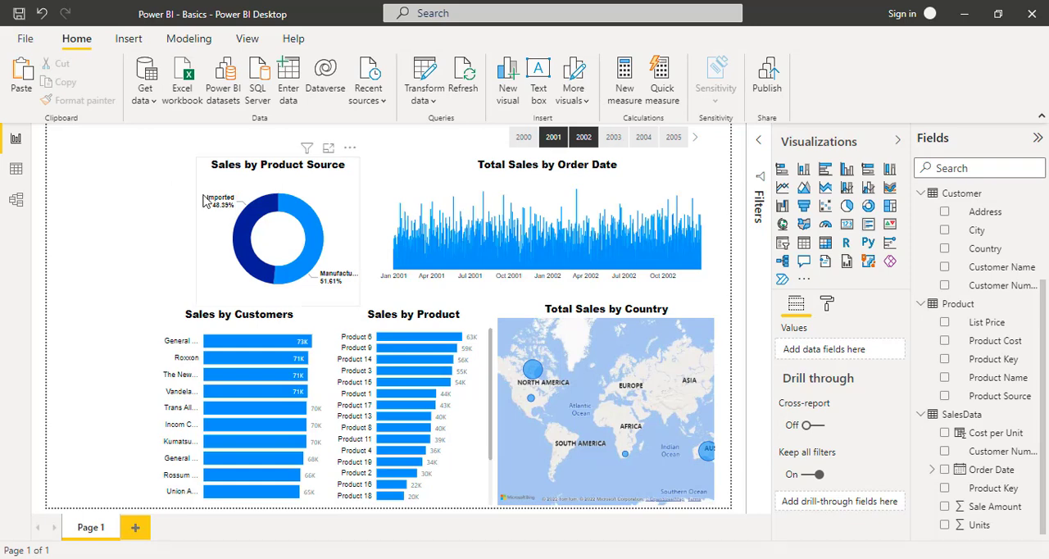
- Move the Sales by Product Source donut chart left above the Sales by Customers chart and widen it on both sides
click(207, 293)
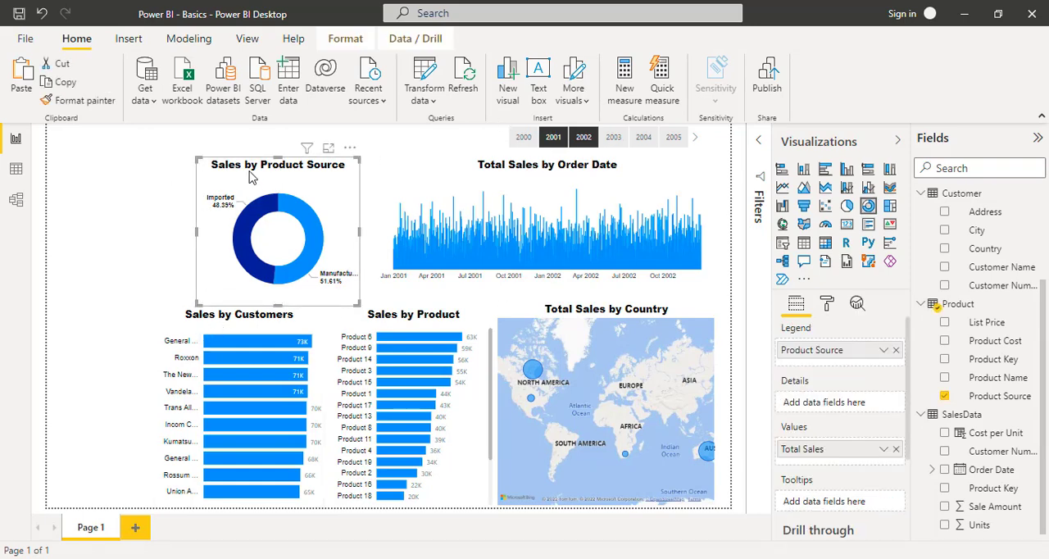
drag(243, 178, 214, 177)
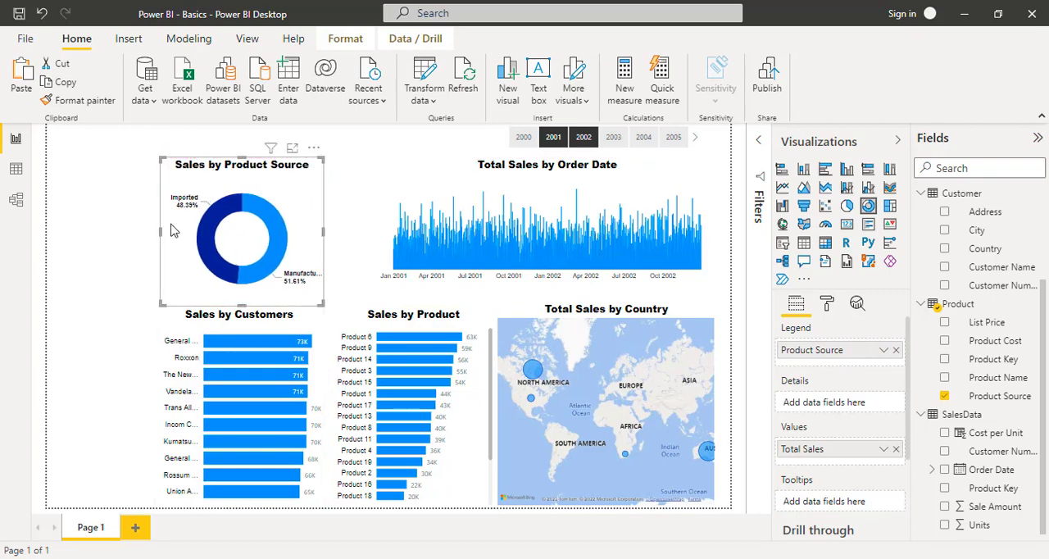
drag(158, 237, 155, 237)
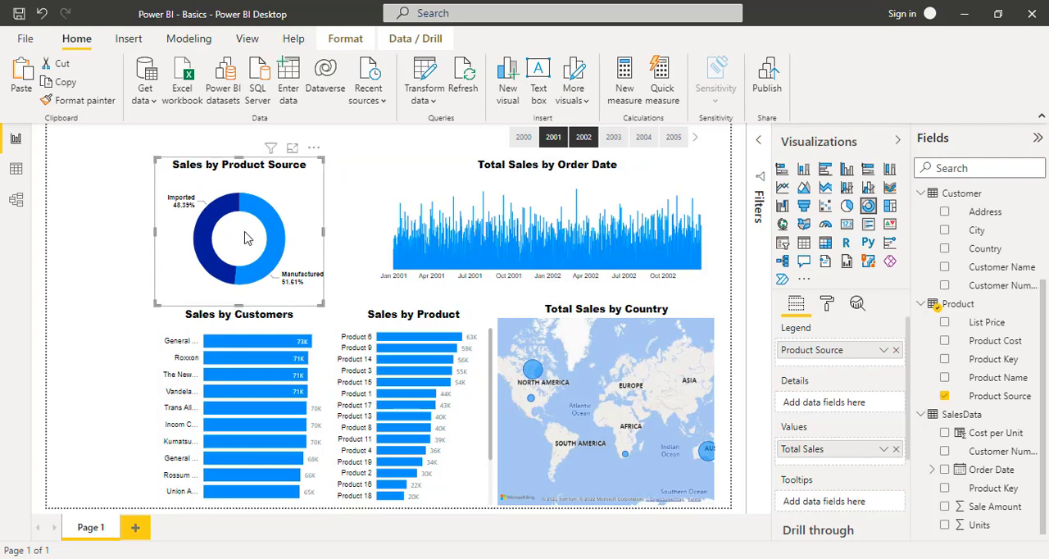
mouse_move(322, 234)
mouse_down()
mouse_move(339, 237)
mouse_move(332, 241)
mouse_up()
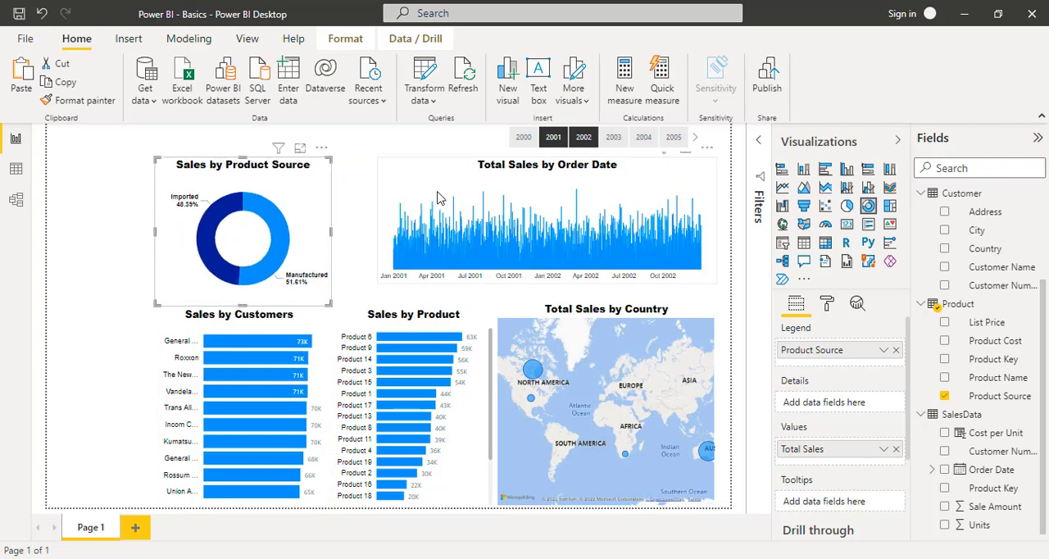
- Extend the Total Sales by Order Date chart left to the donut chart's edge and down towards the lower row of visuals
click(418, 211)
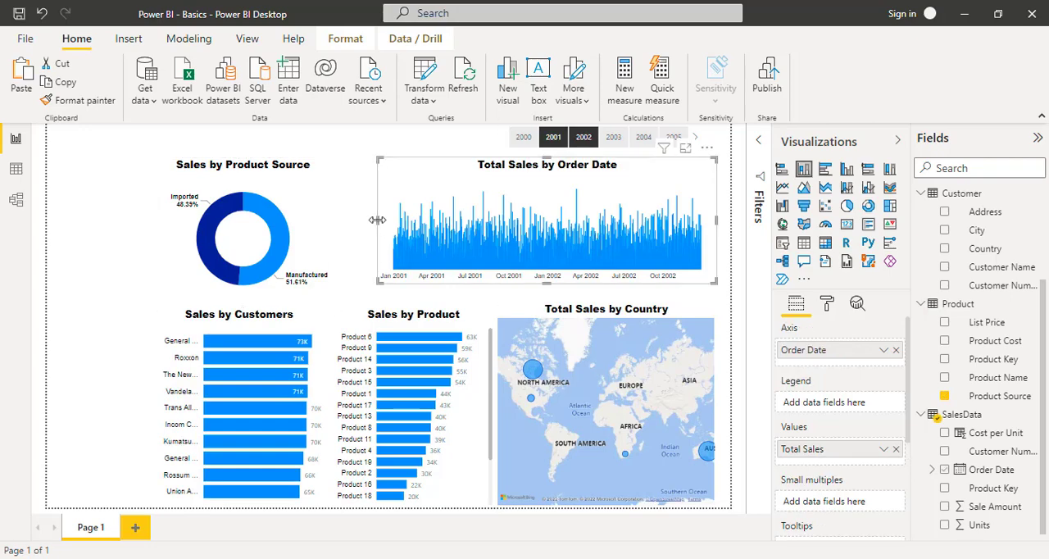
drag(357, 228, 333, 230)
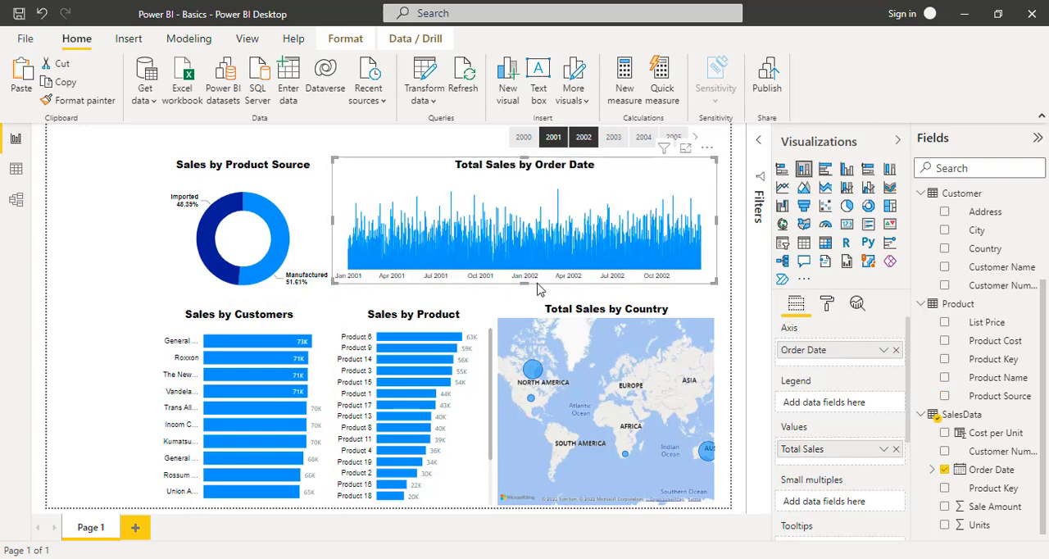
mouse_move(527, 293)
mouse_down()
mouse_move(529, 306)
mouse_move(528, 295)
mouse_up()
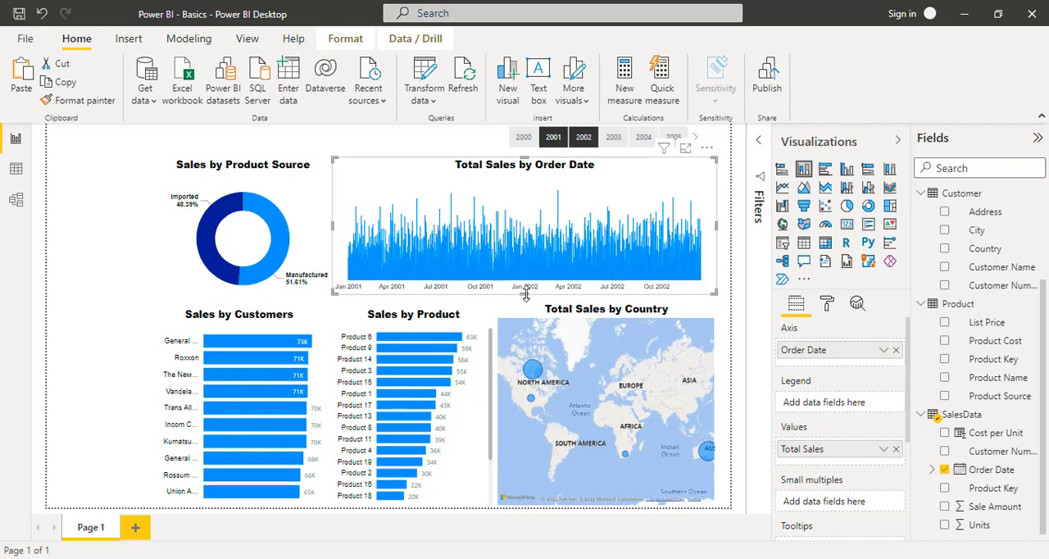
drag(525, 294, 528, 304)
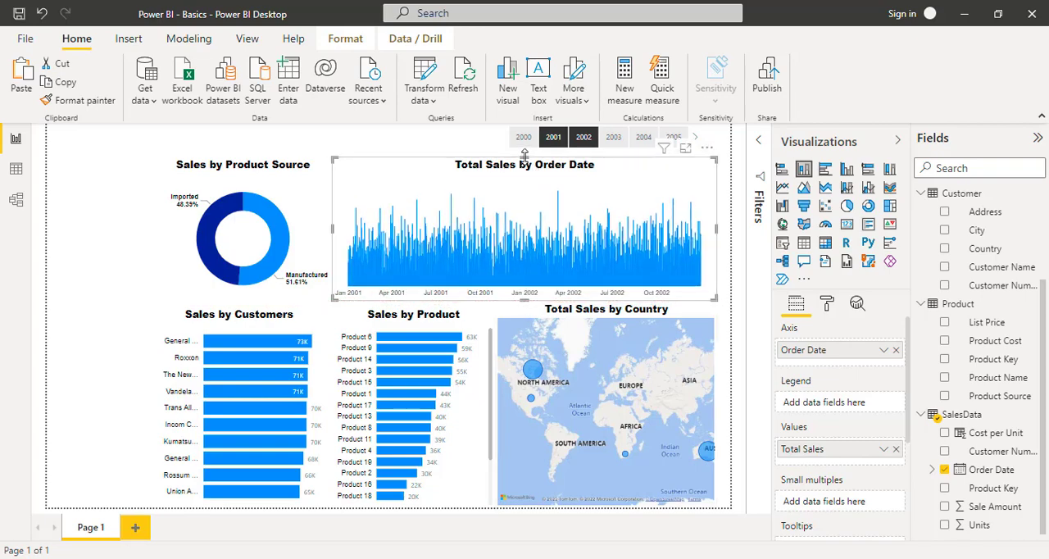
- Lower the top edges of the Total Sales by Order Date and Sales by Product Source charts to the same level
drag(528, 184, 528, 181)
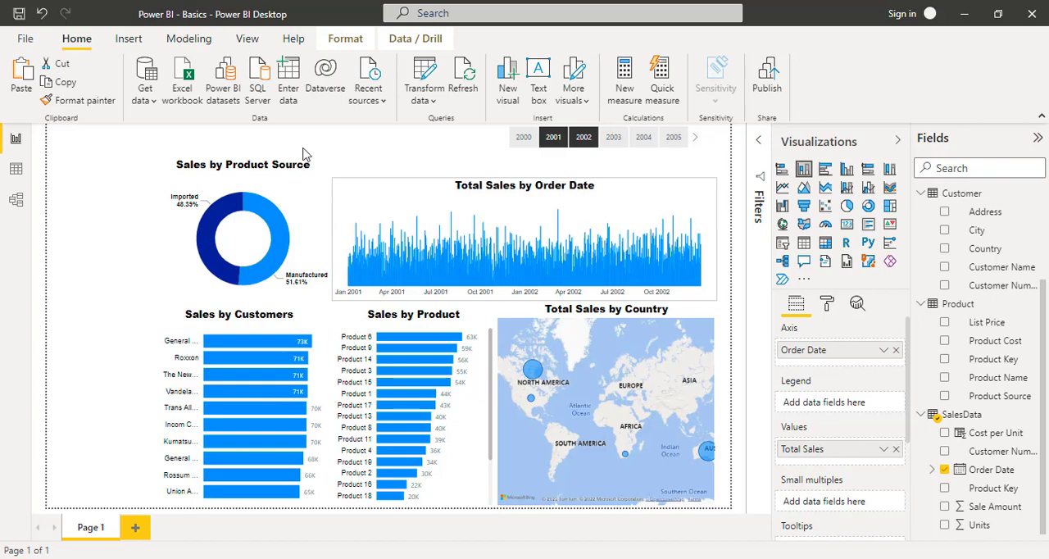
click(295, 177)
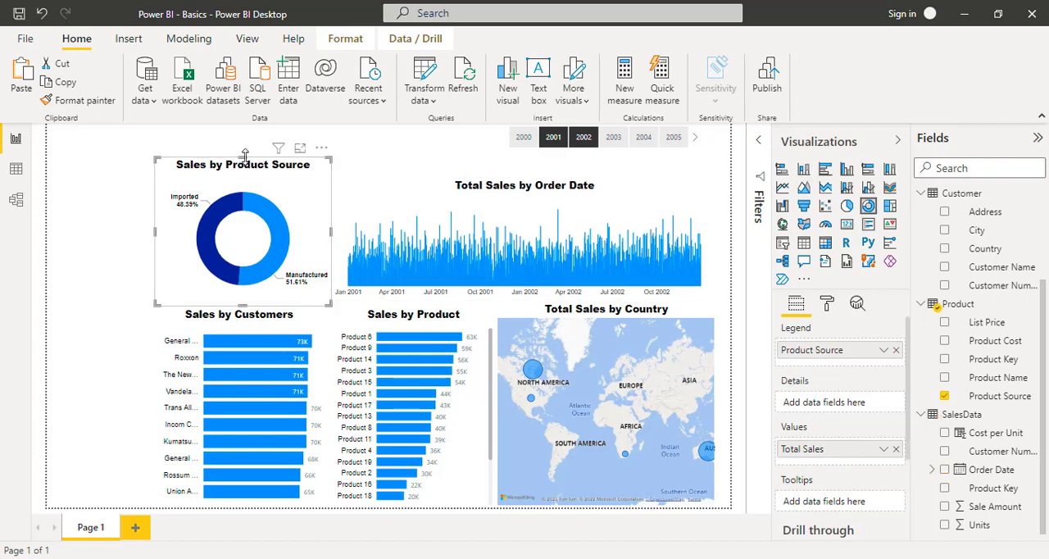
drag(245, 156, 246, 182)
click(488, 147)
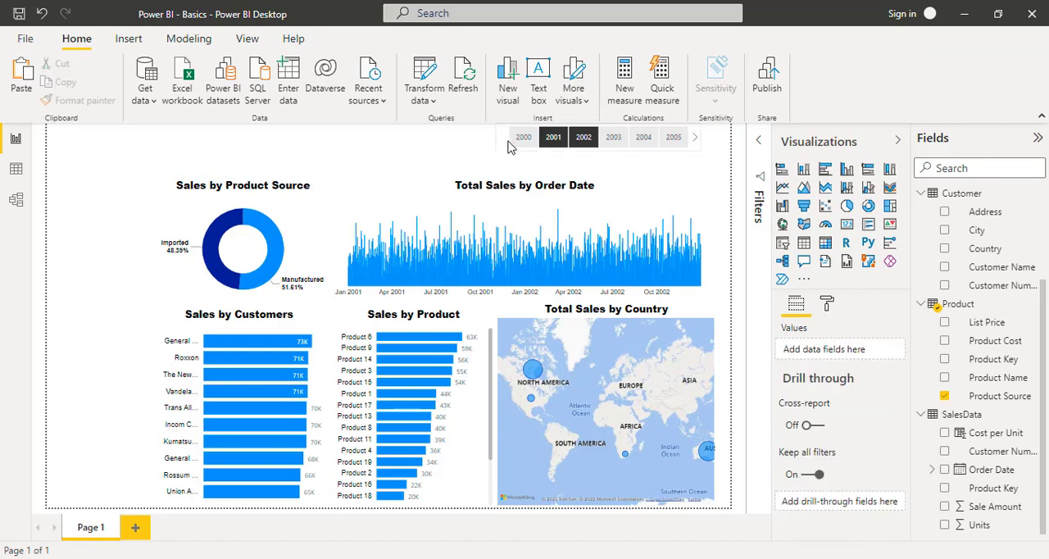
- Nudge the Year slicer slightly down from the page's upper edge
drag(503, 146, 505, 160)
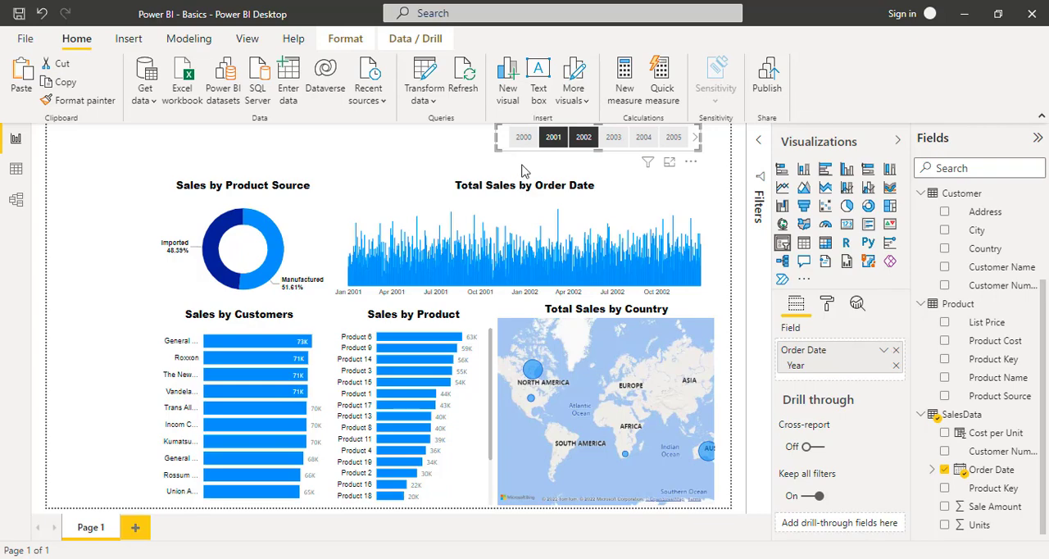
click(525, 172)
click(650, 200)
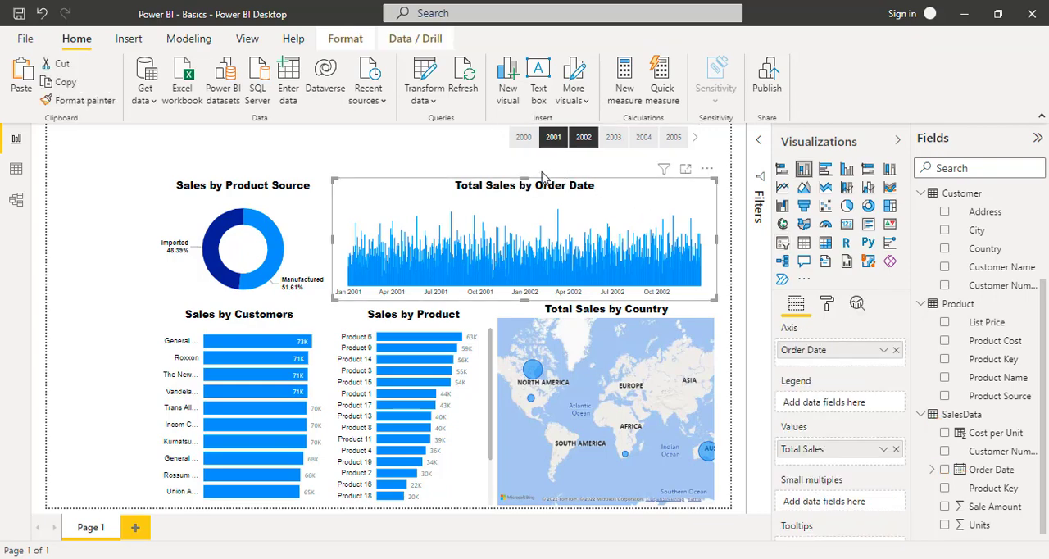
click(506, 152)
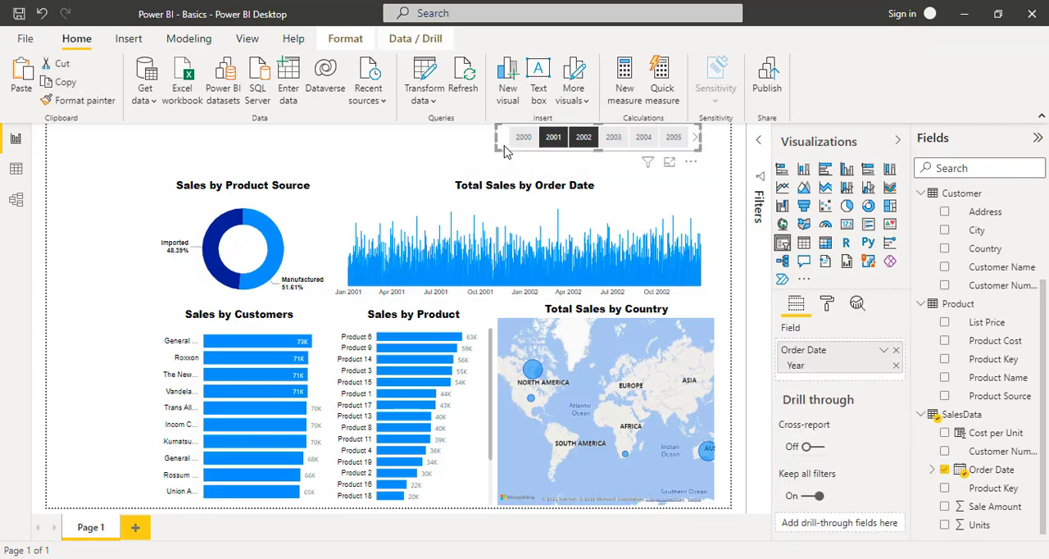
key(Down)
key(Down)
key(Down)
key(Down)
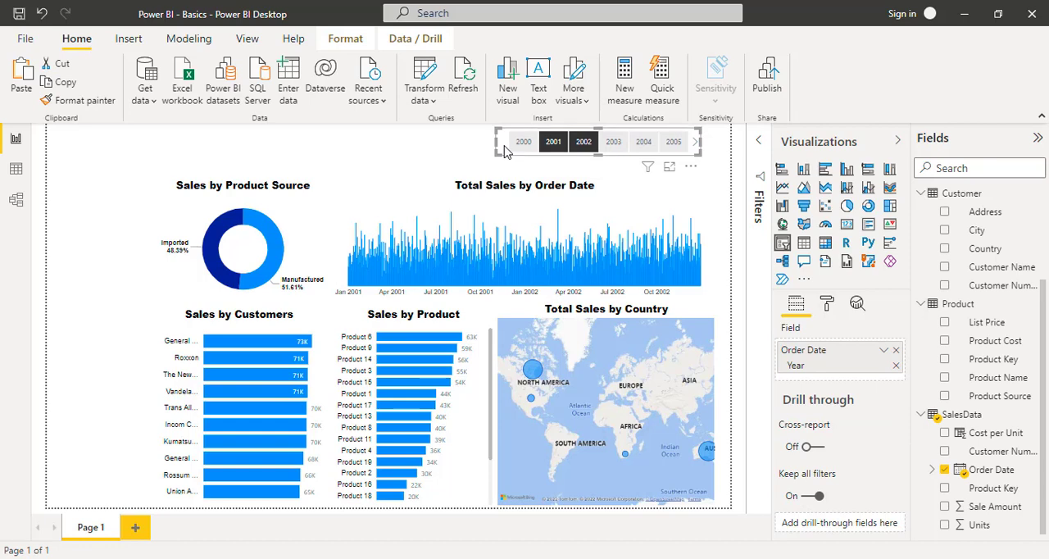
key(Down)
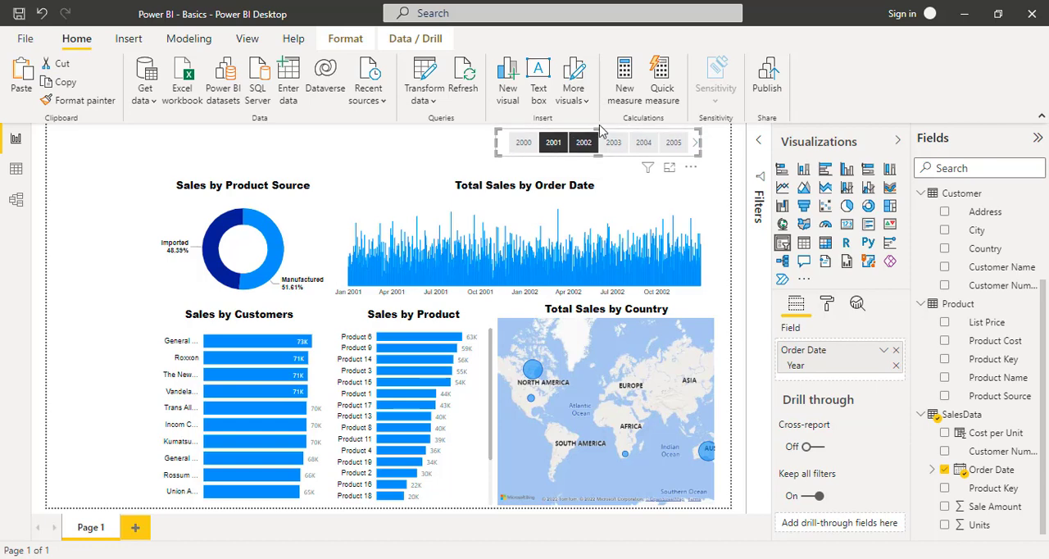
- Raise the Total Sales by Order Date chart closer to the slicer and move the Sales by Product Source chart up beside it
click(619, 191)
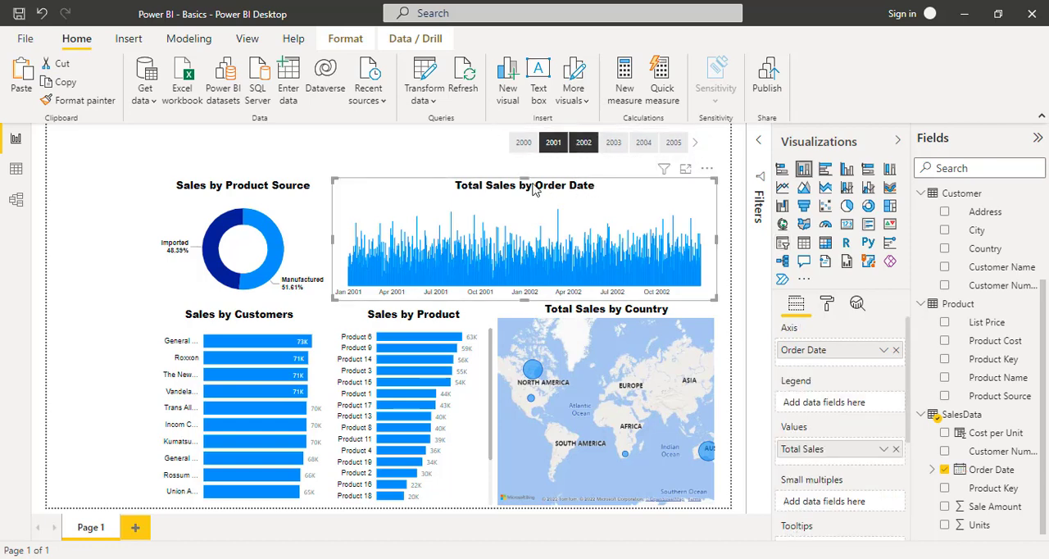
drag(526, 174, 525, 170)
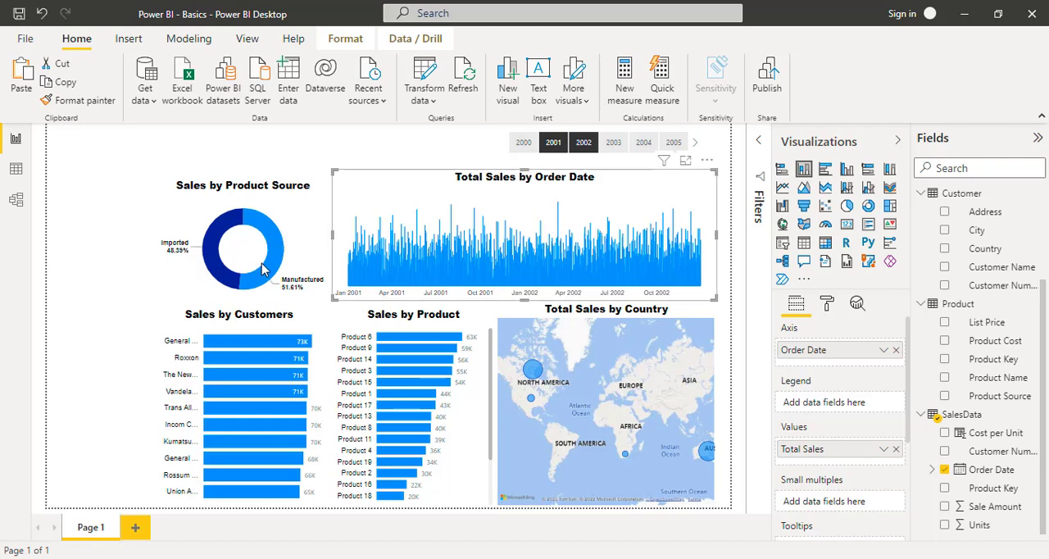
key(Up)
key(Up)
key(Up)
key(Up)
key(Up)
key(Up)
key(Up)
key(Up)
key(Up)
key(Up)
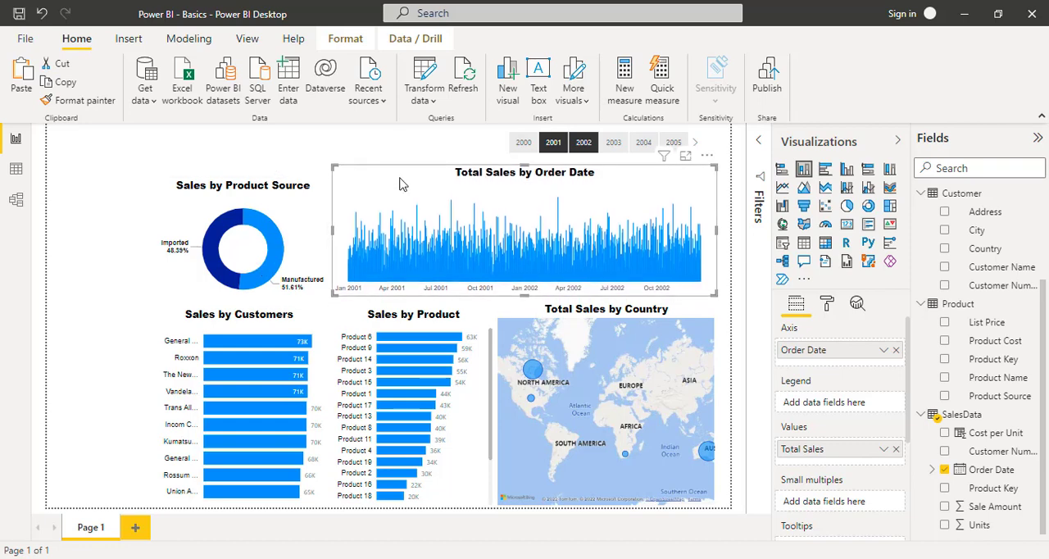
key(Up)
key(Up)
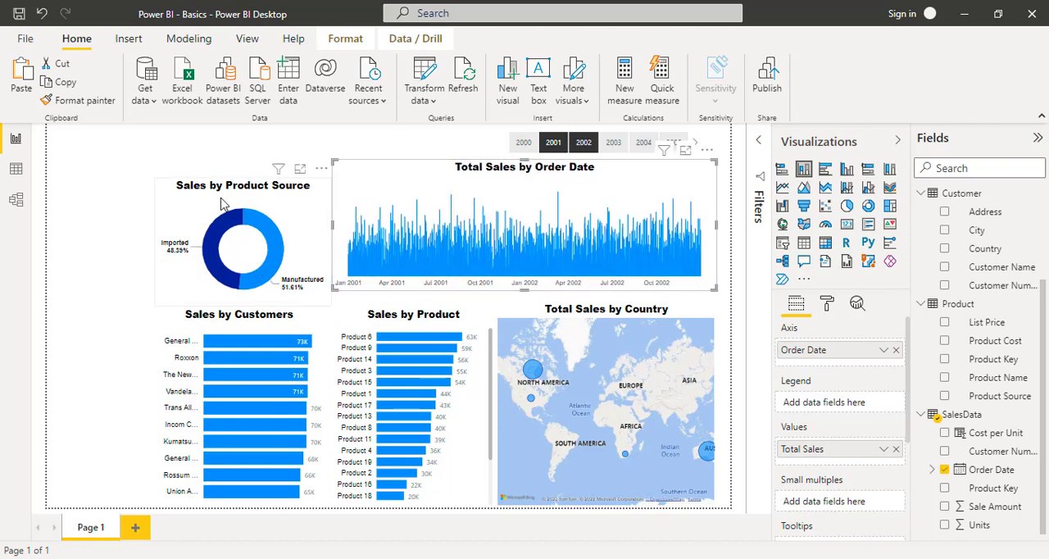
drag(261, 192, 260, 172)
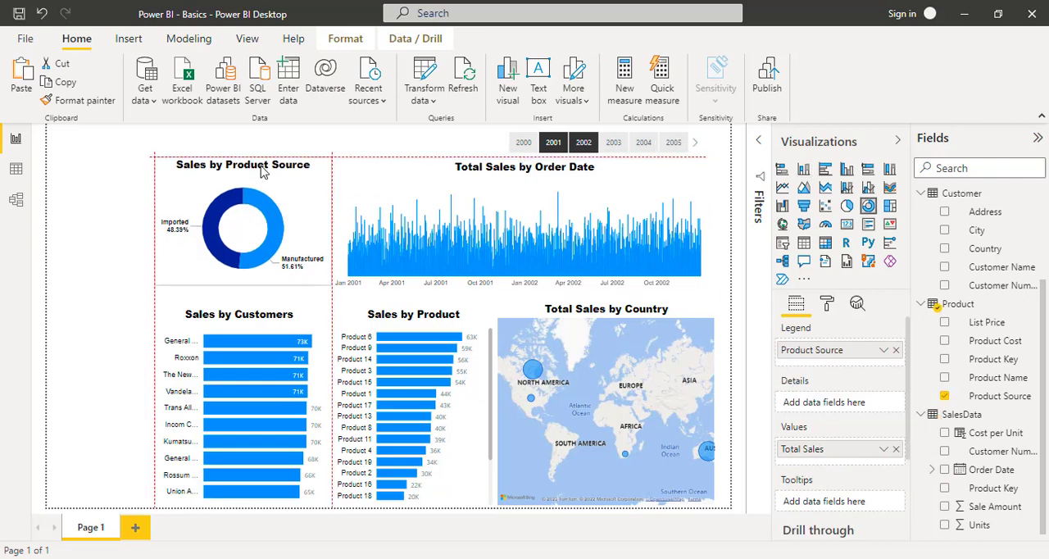
- Extend the Sales by Customers, Sales by Product and Total Sales by Country visuals upward so their top edges line up
click(277, 328)
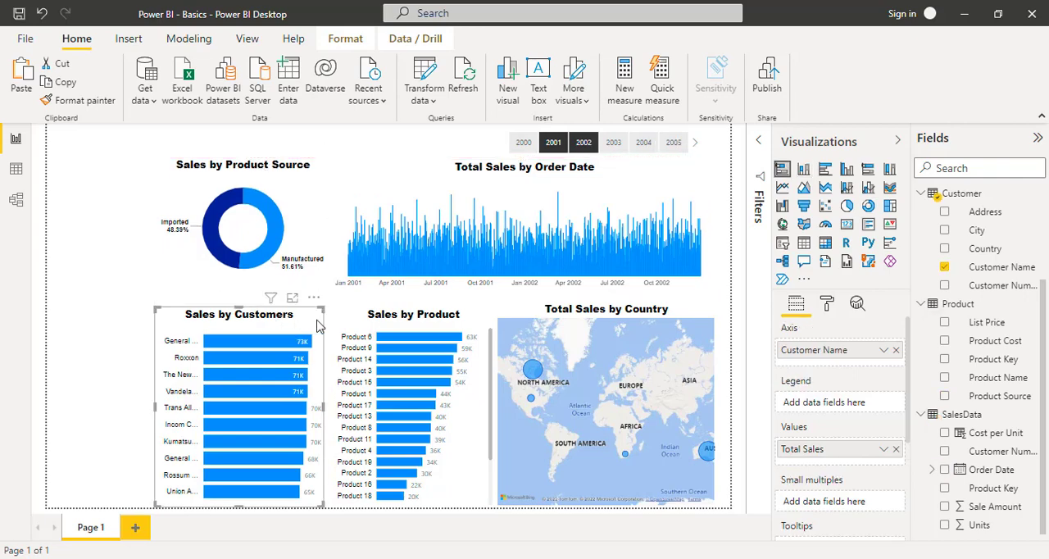
drag(240, 315, 242, 299)
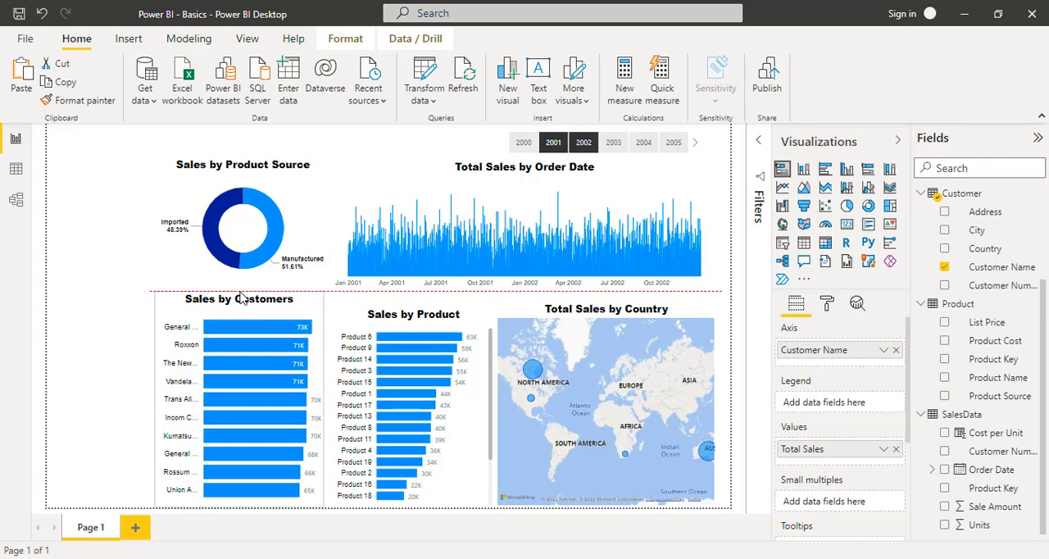
click(376, 314)
drag(414, 302, 416, 298)
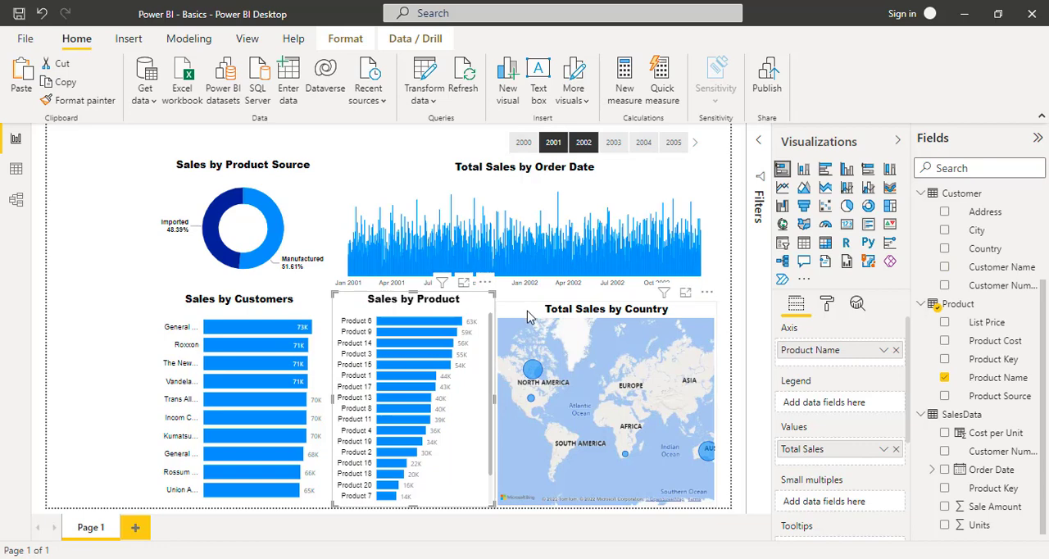
click(529, 315)
drag(606, 300, 610, 300)
click(119, 347)
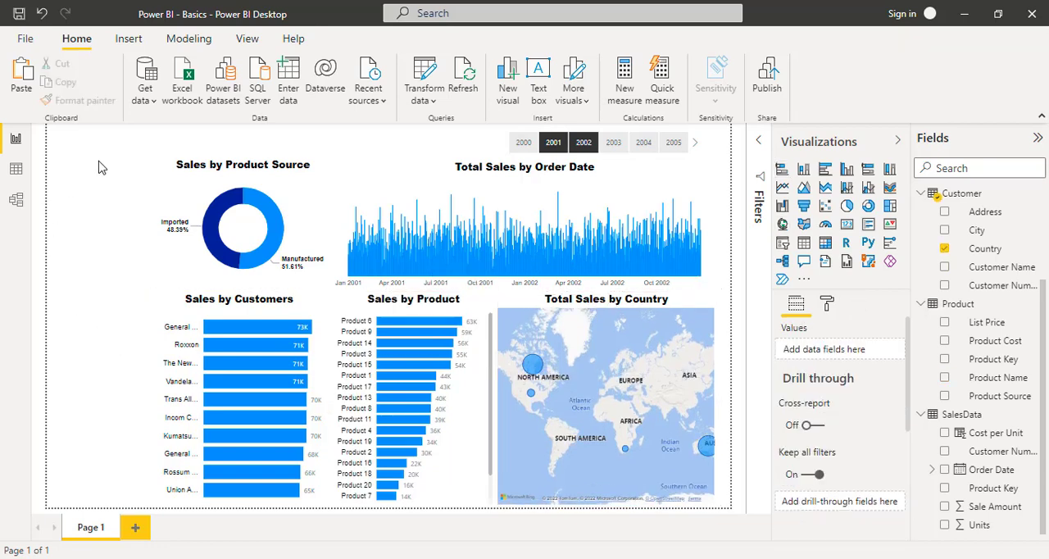
drag(72, 134, 319, 153)
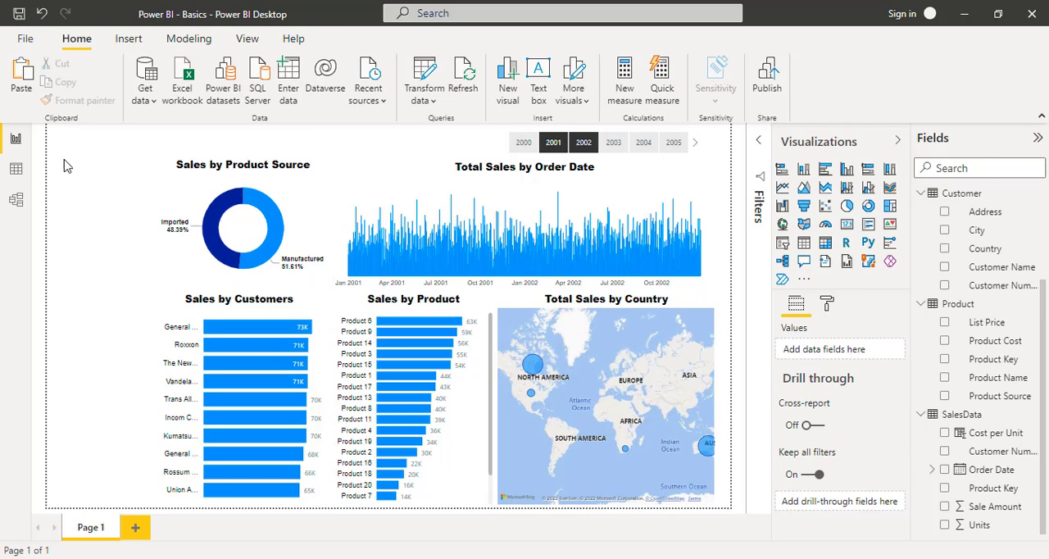
drag(62, 154, 153, 495)
- Insert a text box reading "Sales Performance" and set its text in Arial Black
click(127, 46)
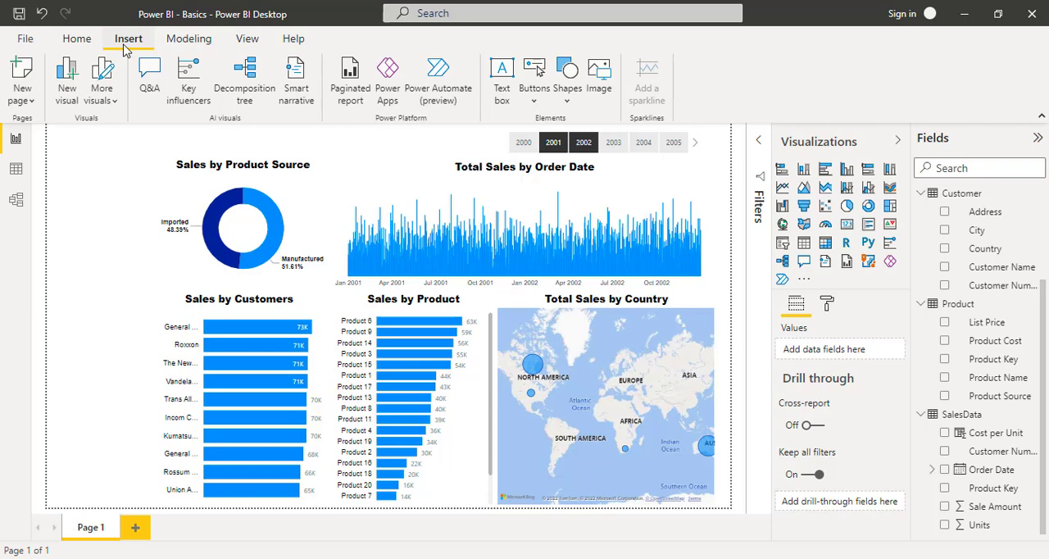
click(502, 78)
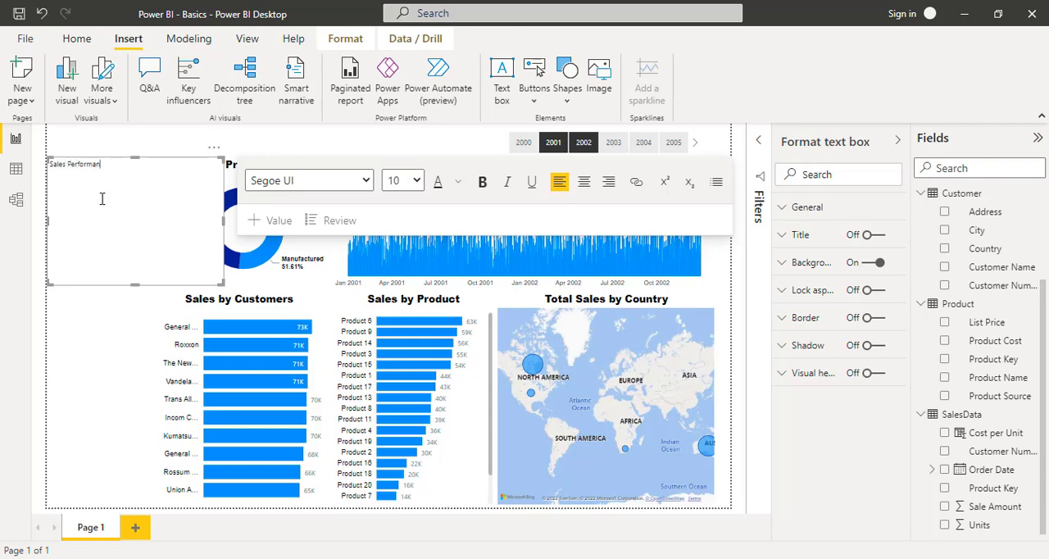
key(ctrl+shift+Left)
key(ctrl+shift+Left)
click(366, 181)
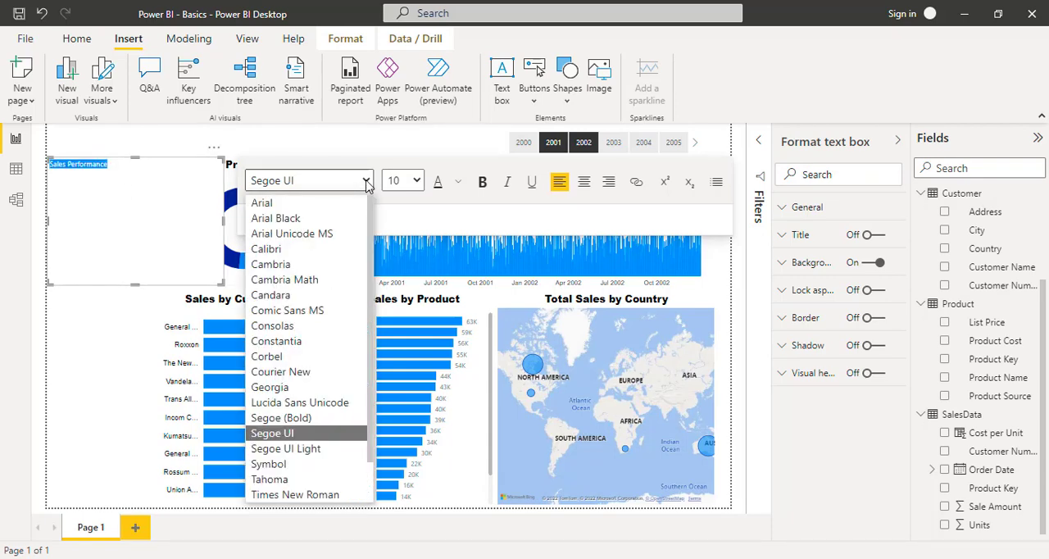
click(328, 218)
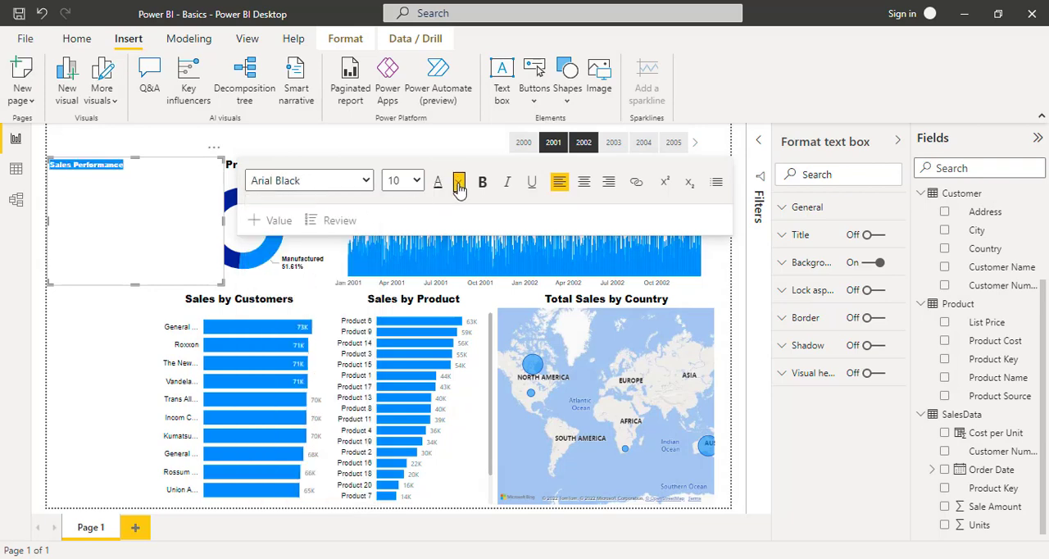
- Colour the Sales Performance title black and set its font size to 28
click(459, 183)
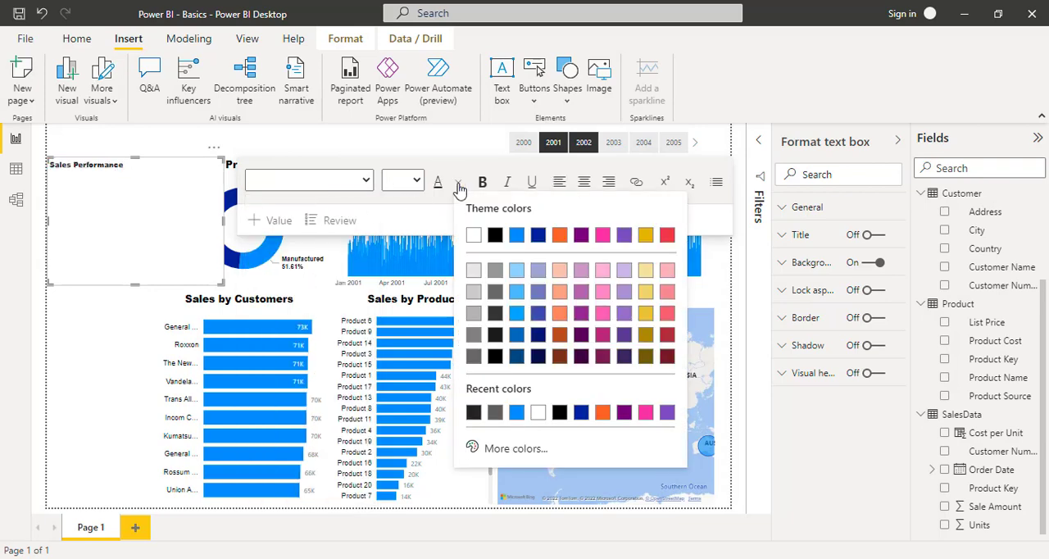
click(495, 236)
click(418, 184)
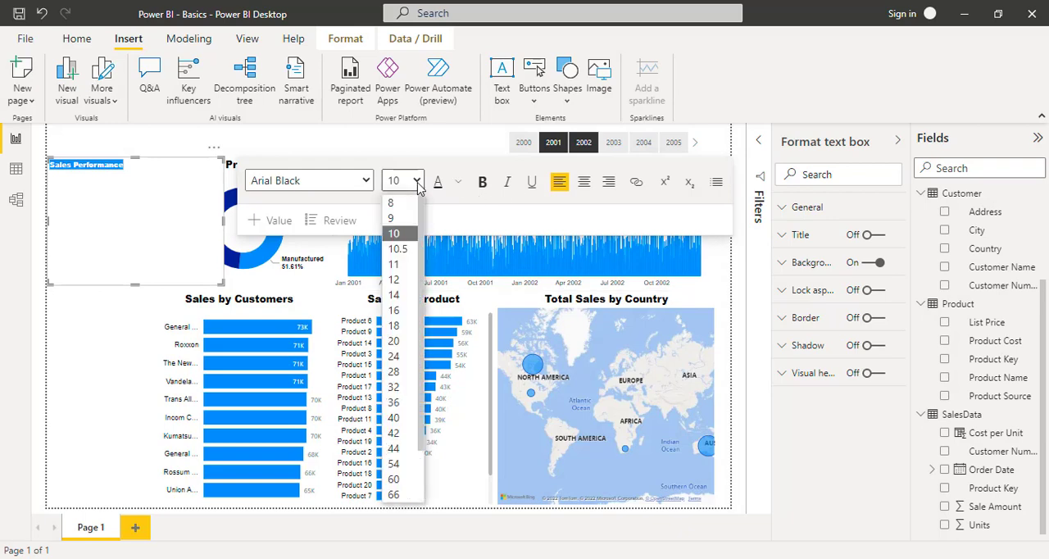
click(398, 360)
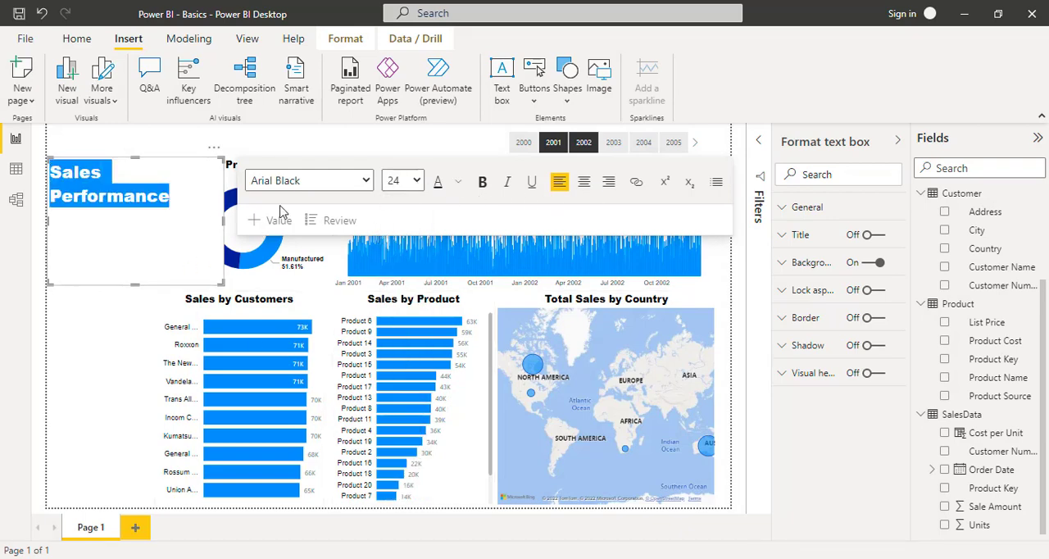
click(418, 184)
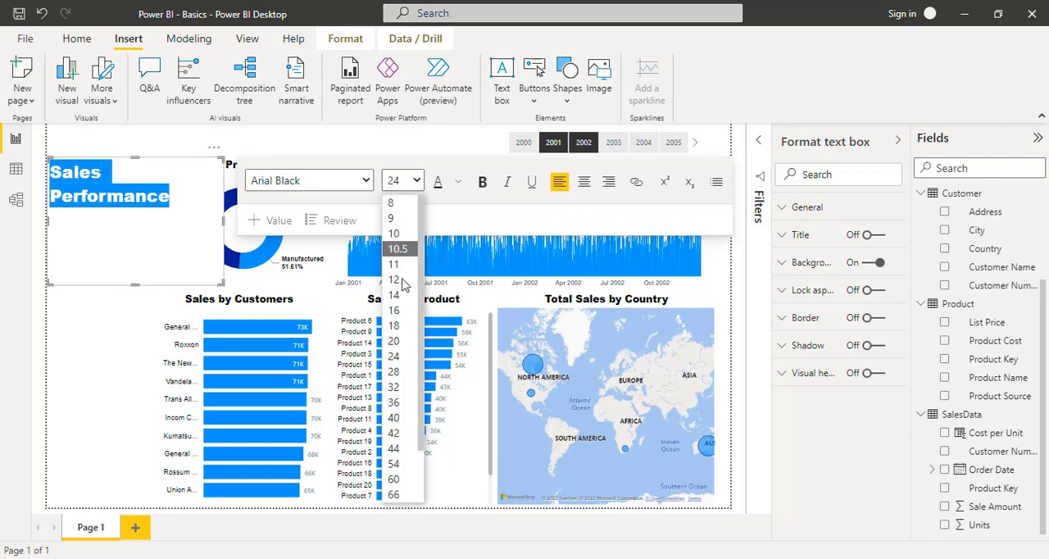
click(398, 371)
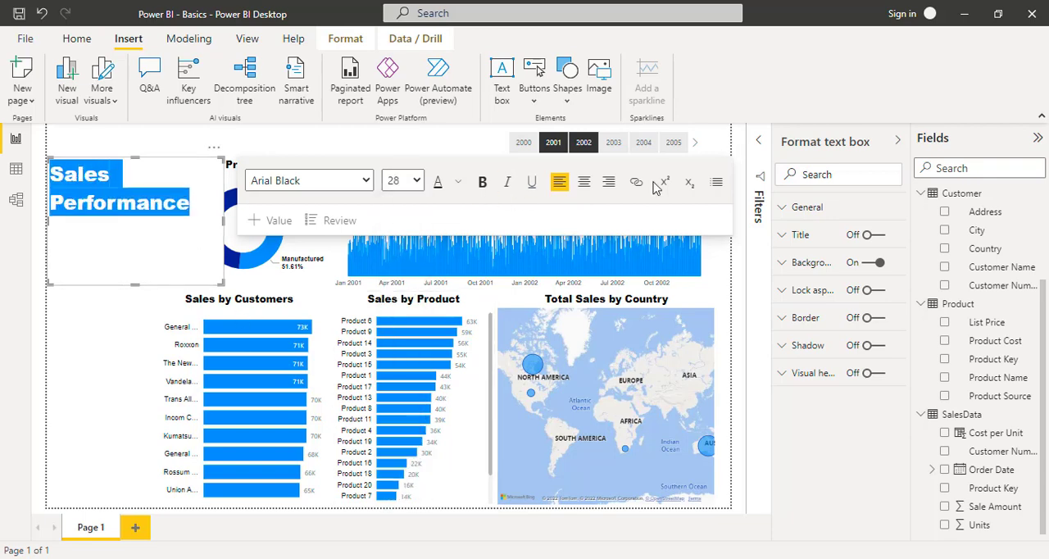
- Resize the Sales Performance text box to fit one line and move it to the page's upper-left corner
drag(134, 285, 150, 197)
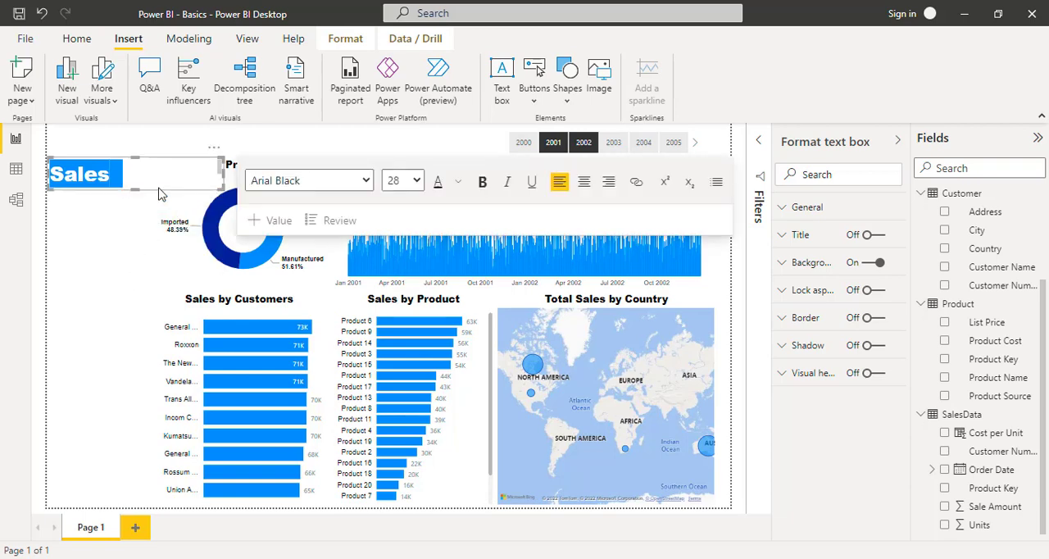
drag(223, 176, 318, 187)
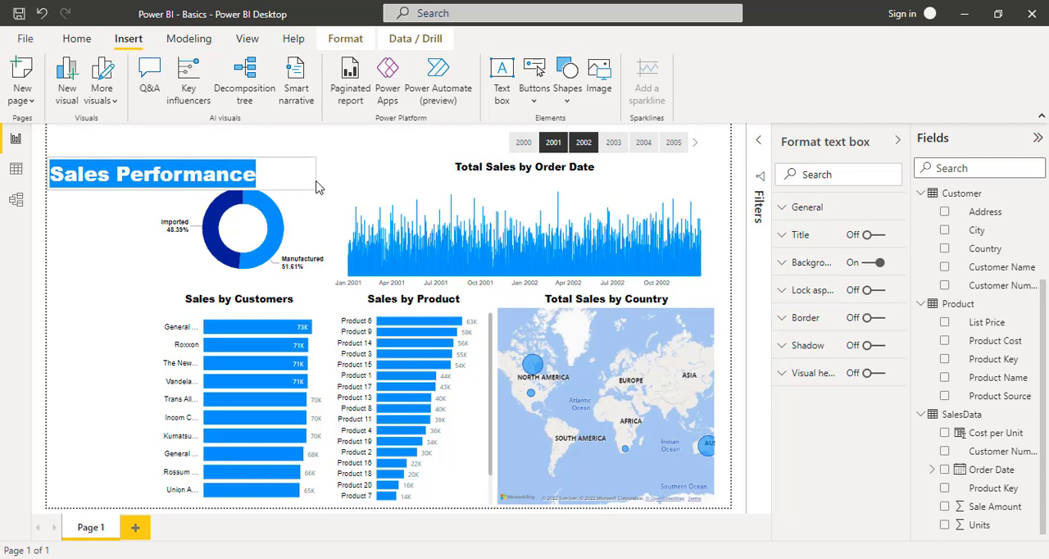
click(146, 191)
drag(146, 196, 148, 165)
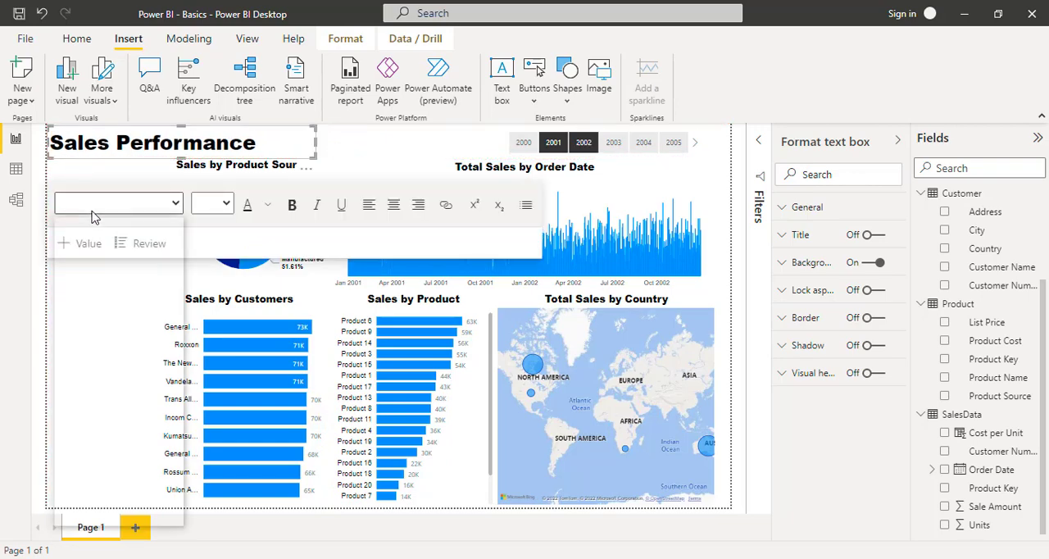
click(98, 205)
click(389, 155)
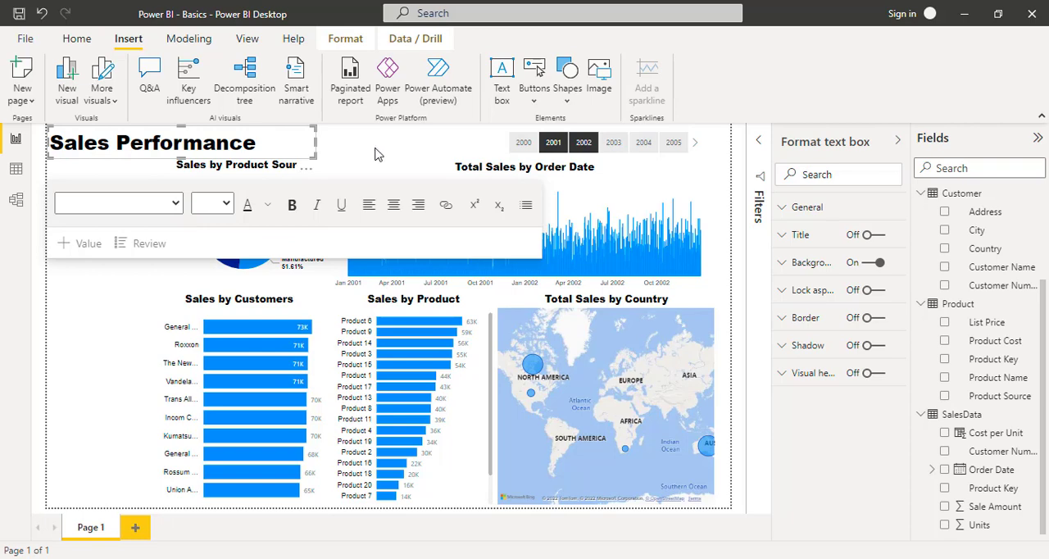
click(377, 153)
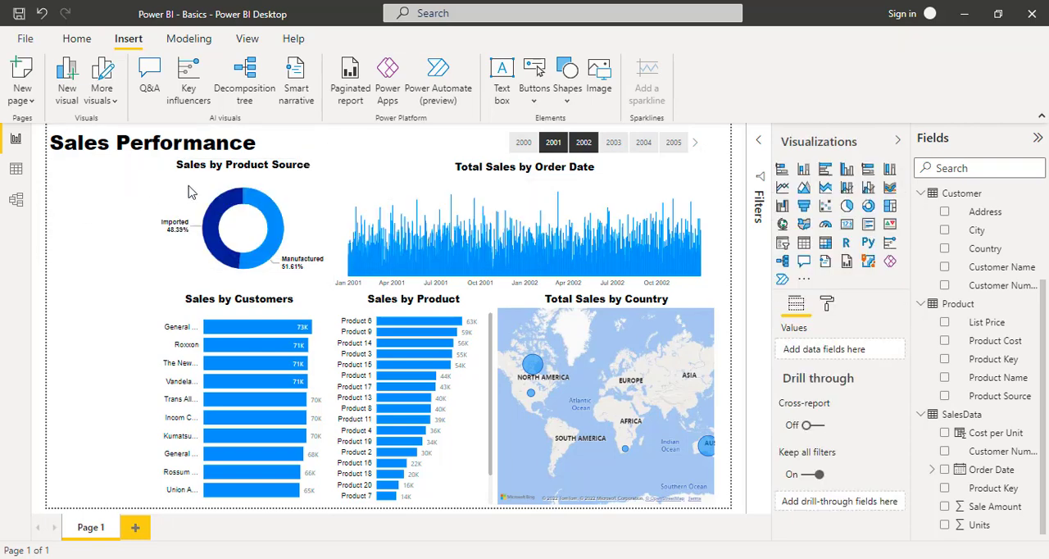
- Nudge the Sales by Product Source and Total Sales by Order Date charts slightly down so their titles line up below the page title
click(305, 189)
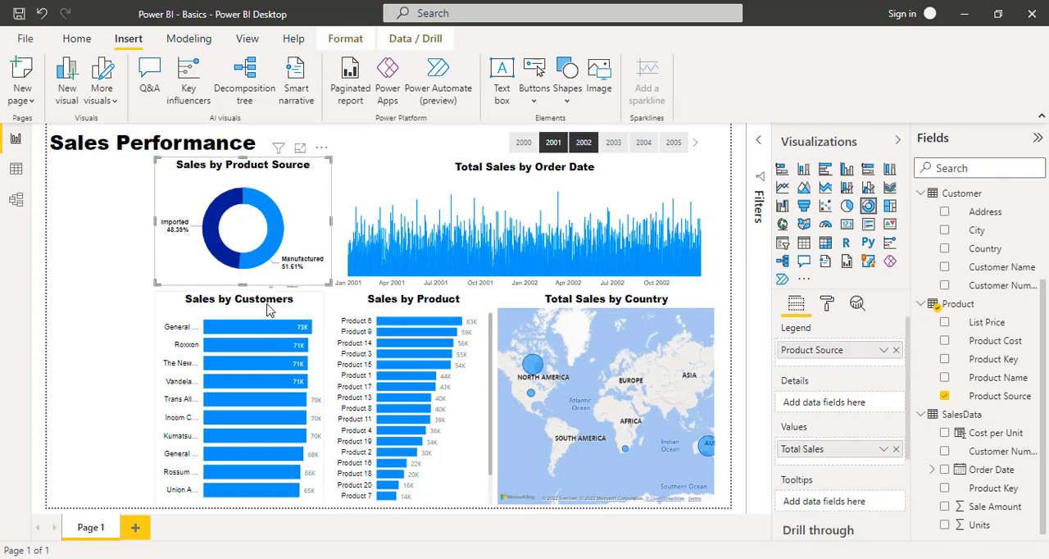
key(Down)
key(Down)
key(Down)
key(Down)
key(Down)
key(Down)
key(Down)
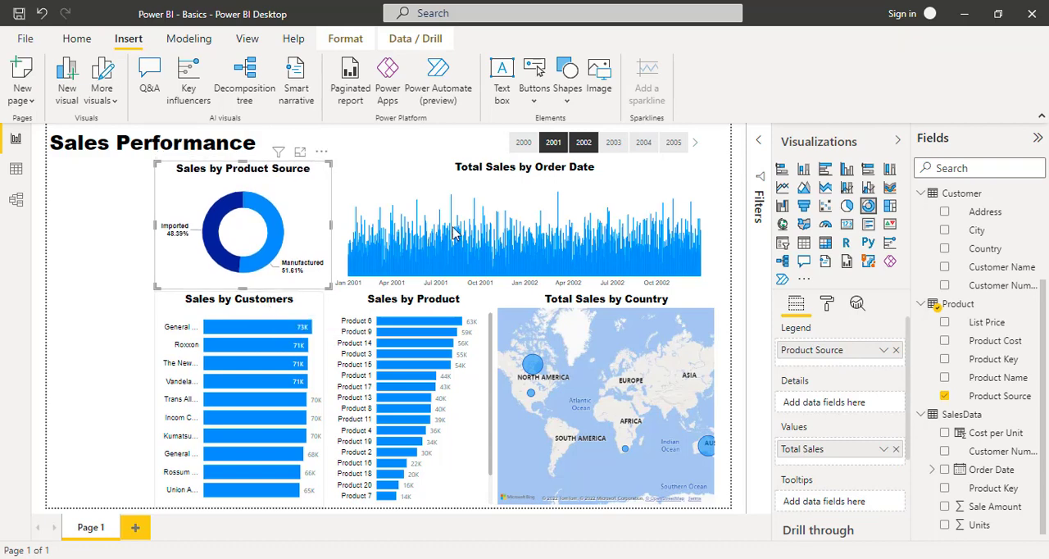
click(443, 182)
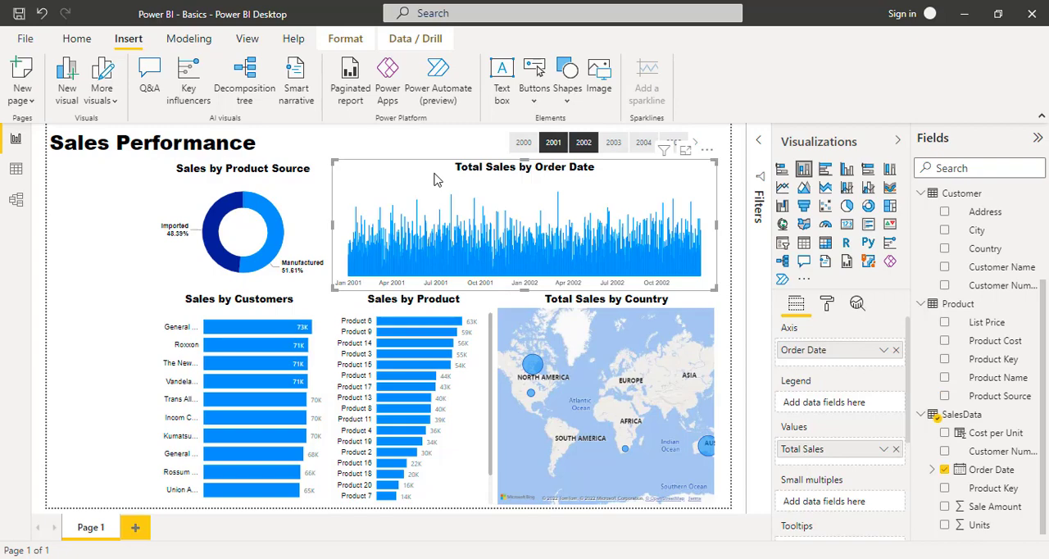
key(Down)
key(Down)
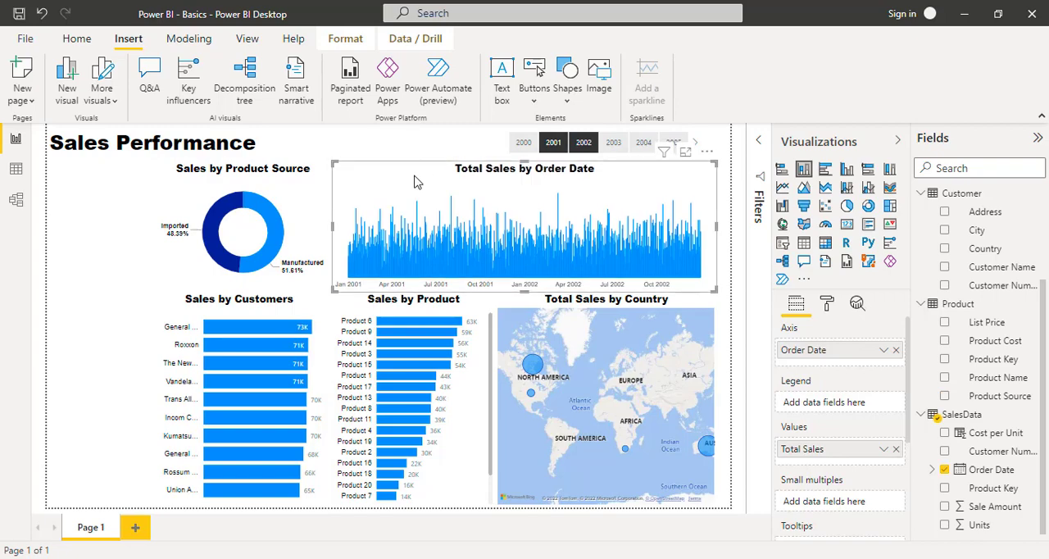
drag(414, 182, 414, 176)
click(75, 222)
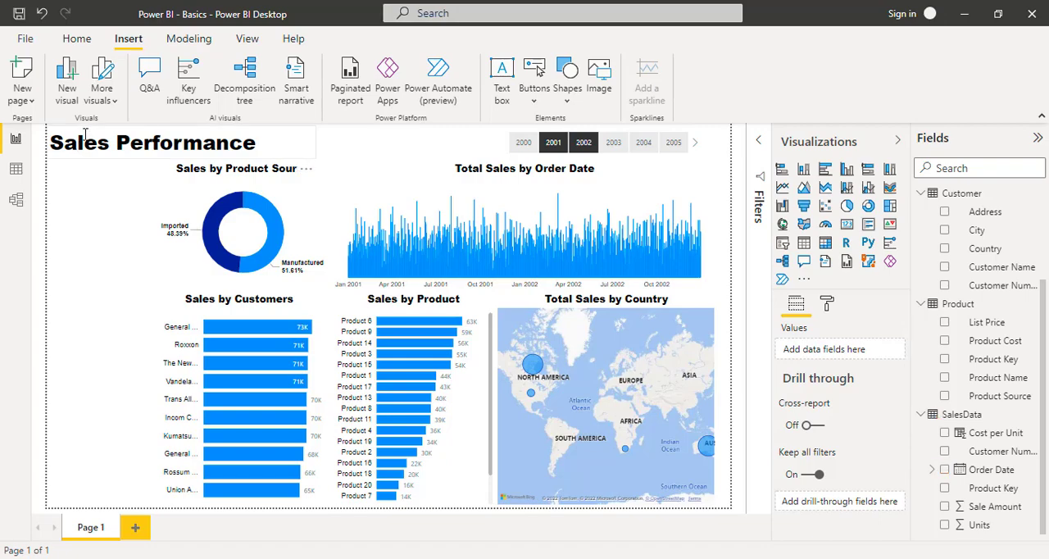
- Nudge the Sales Performance title slightly to the right, away from the page's edge
click(93, 154)
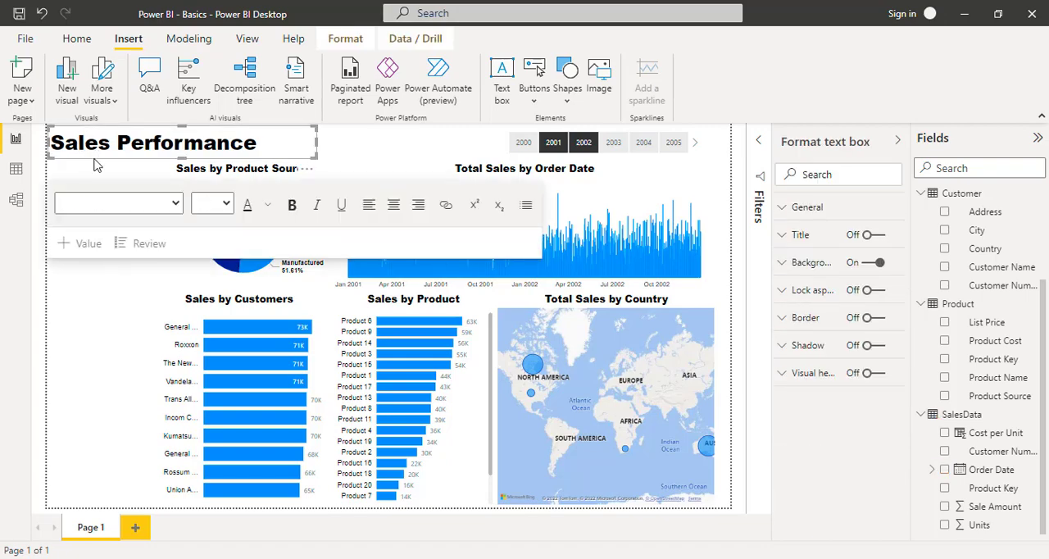
key(Right)
key(Right)
key(Right)
key(Right)
key(Right)
key(Right)
key(Right)
key(Right)
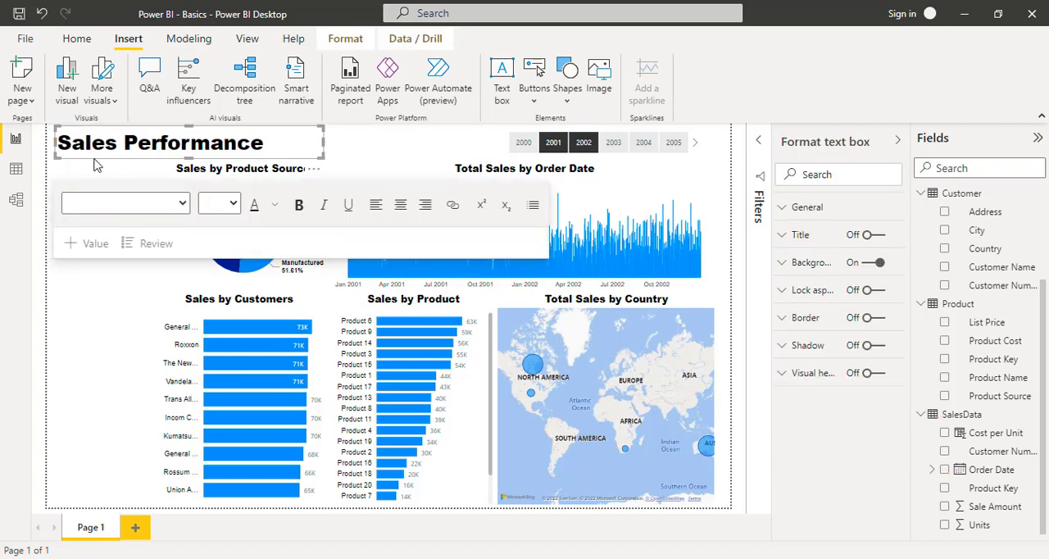
key(Right)
key(Right)
key(Right)
key(Right)
key(Right)
key(Right)
key(Right)
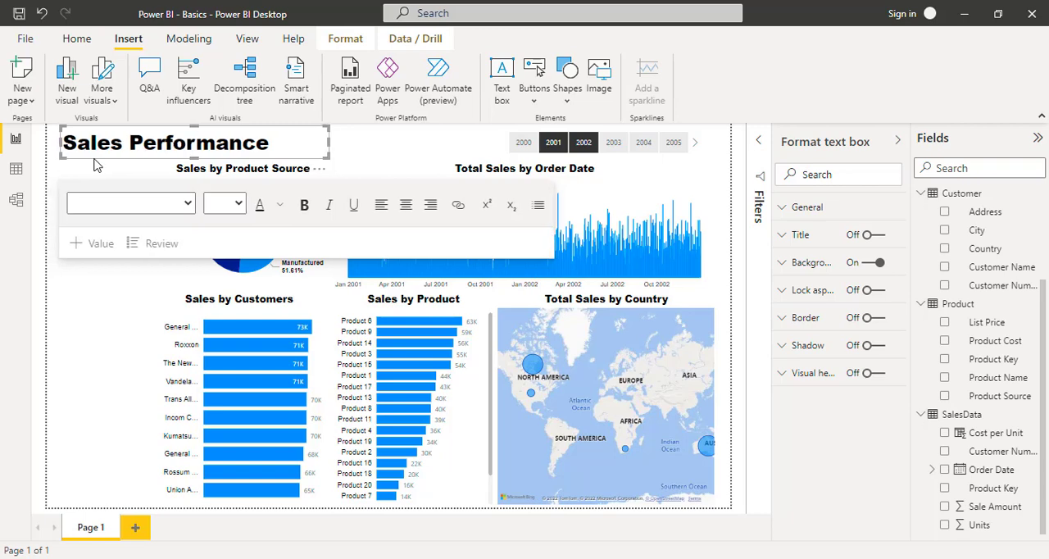
key(Left)
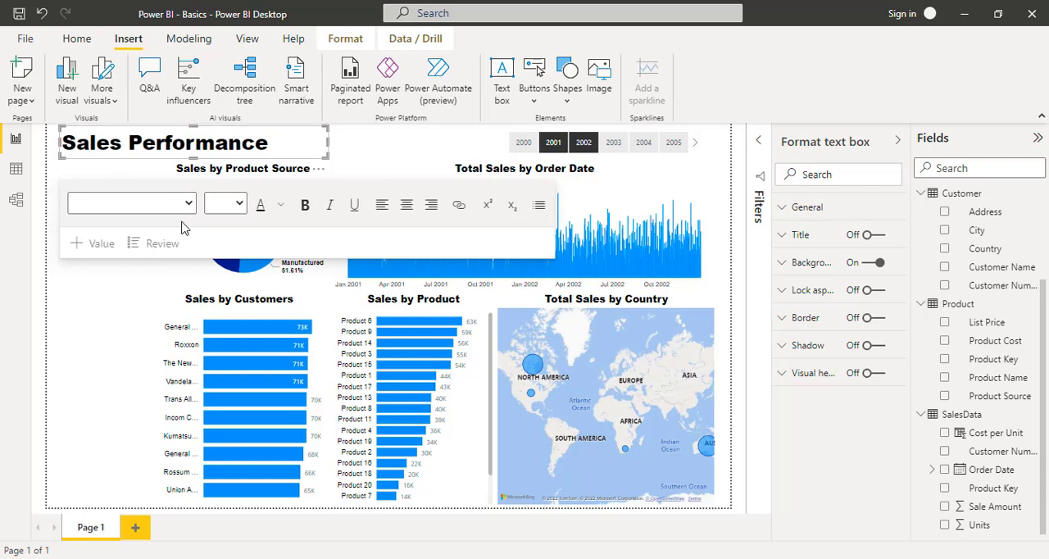
click(96, 380)
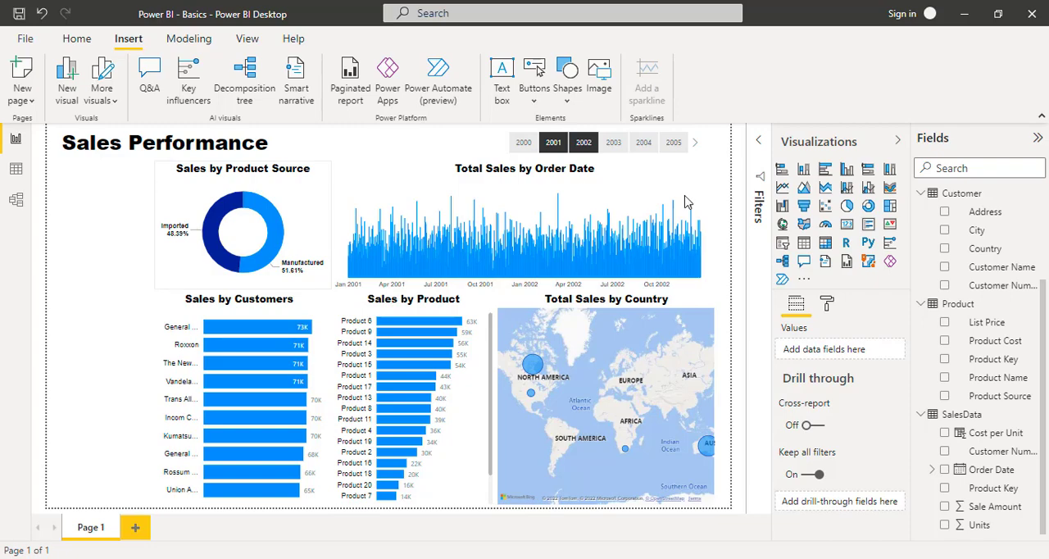
- Add a Total Sales card beneath the page title, beside the donut chart, and shorten it to about half its height
scroll(994, 295, up, 3)
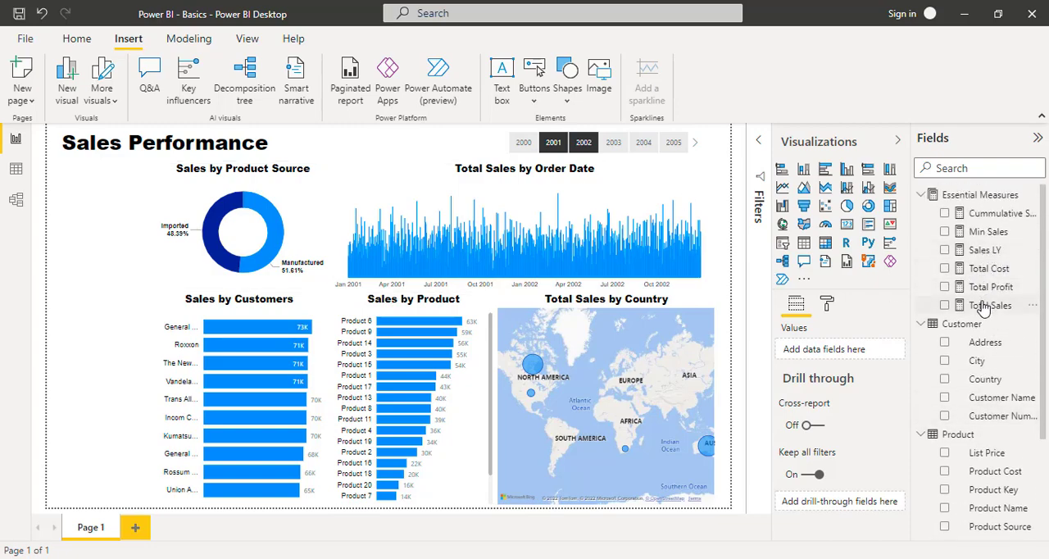
drag(989, 306, 106, 191)
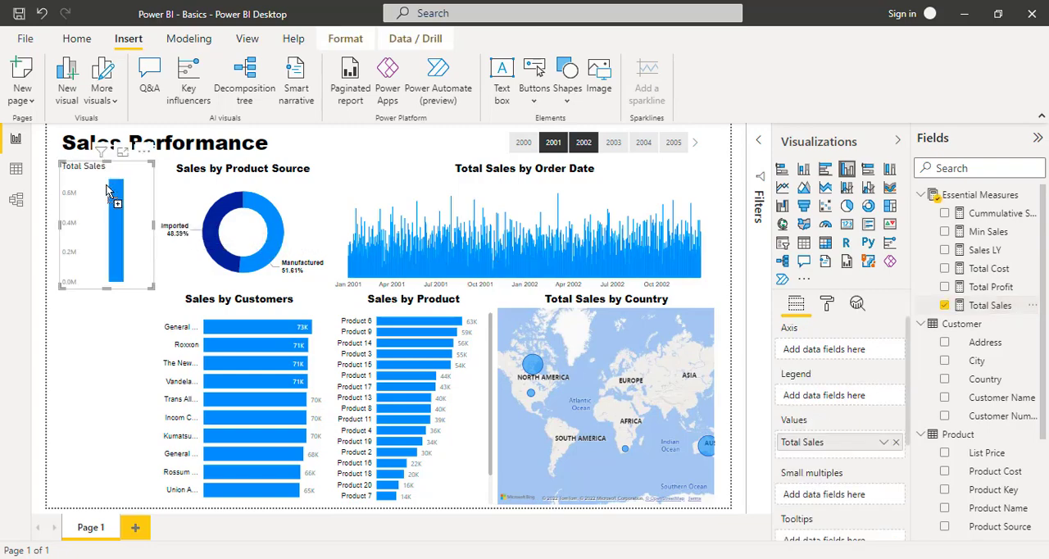
click(847, 226)
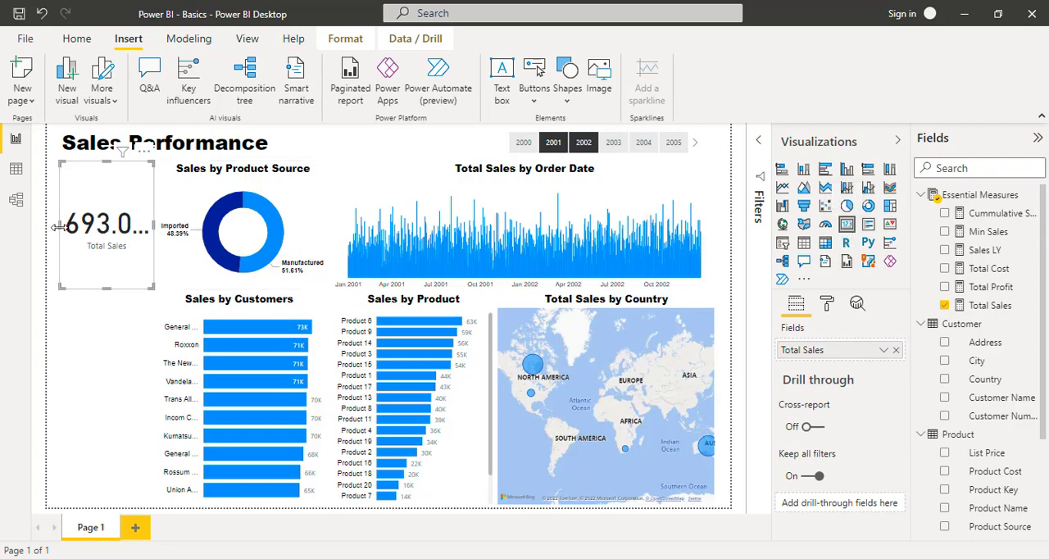
drag(57, 227, 57, 228)
drag(107, 287, 113, 229)
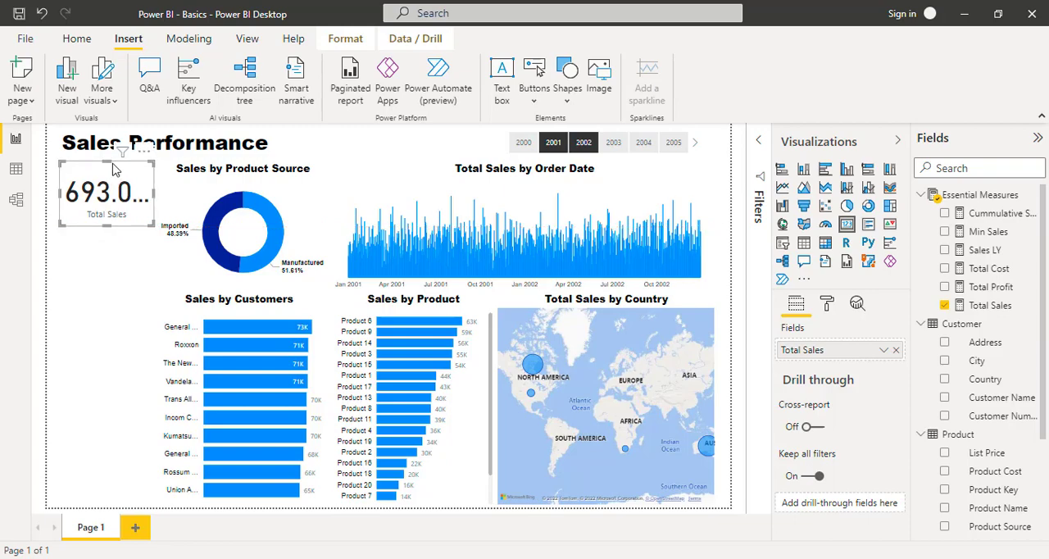
drag(110, 166, 109, 167)
- Format the Total Sales card's data label in black with display units set to None
click(830, 310)
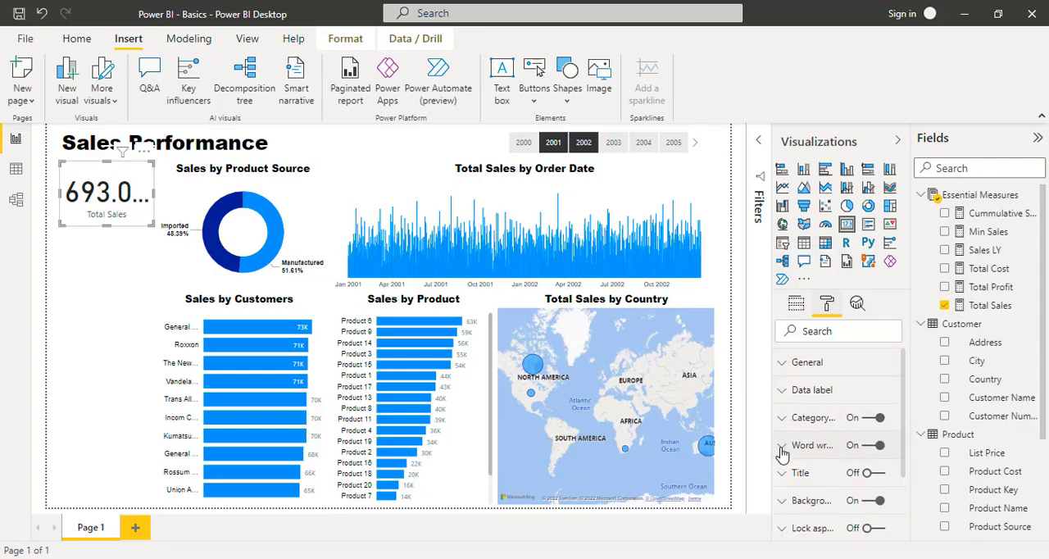
click(781, 394)
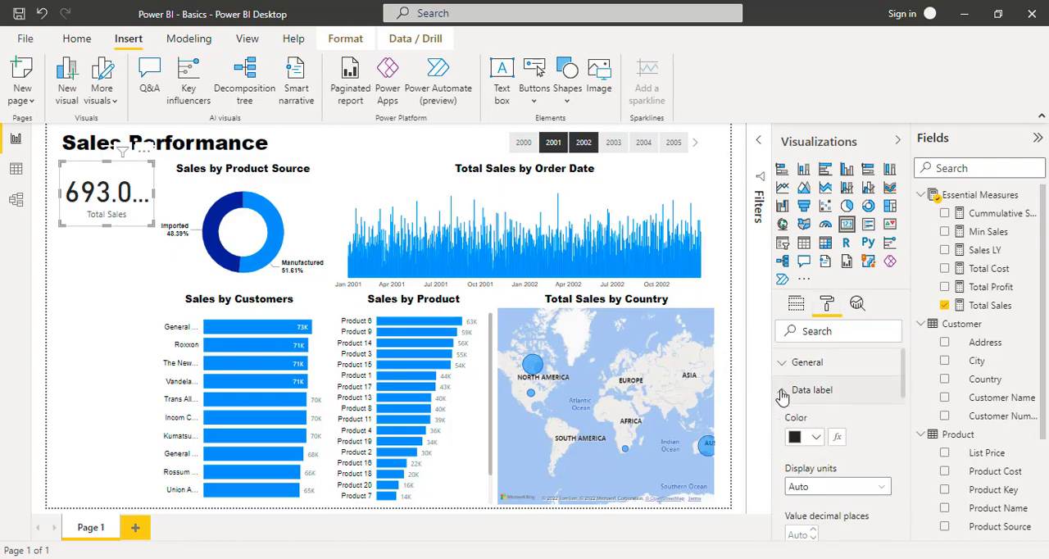
scroll(879, 474, down, 1)
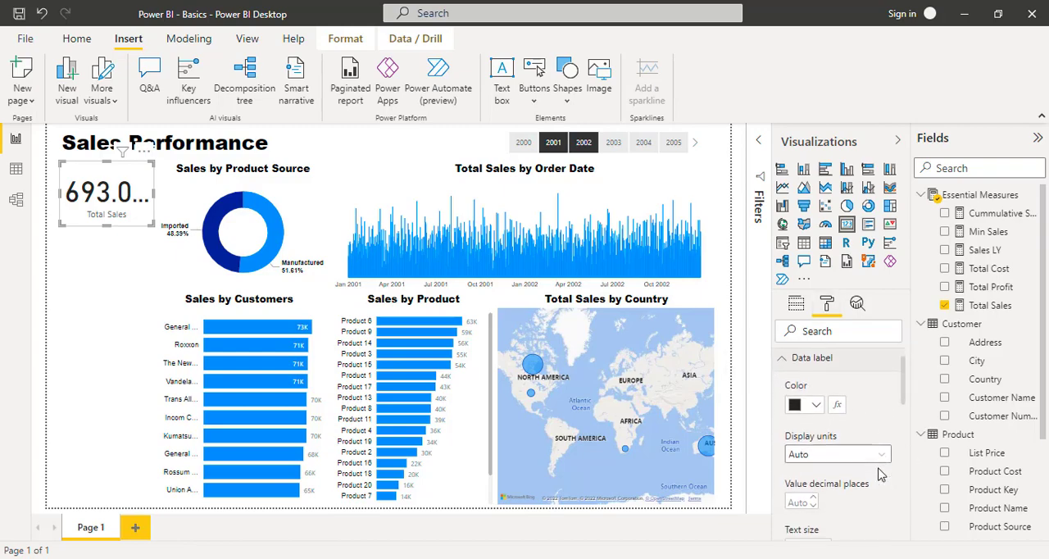
click(815, 386)
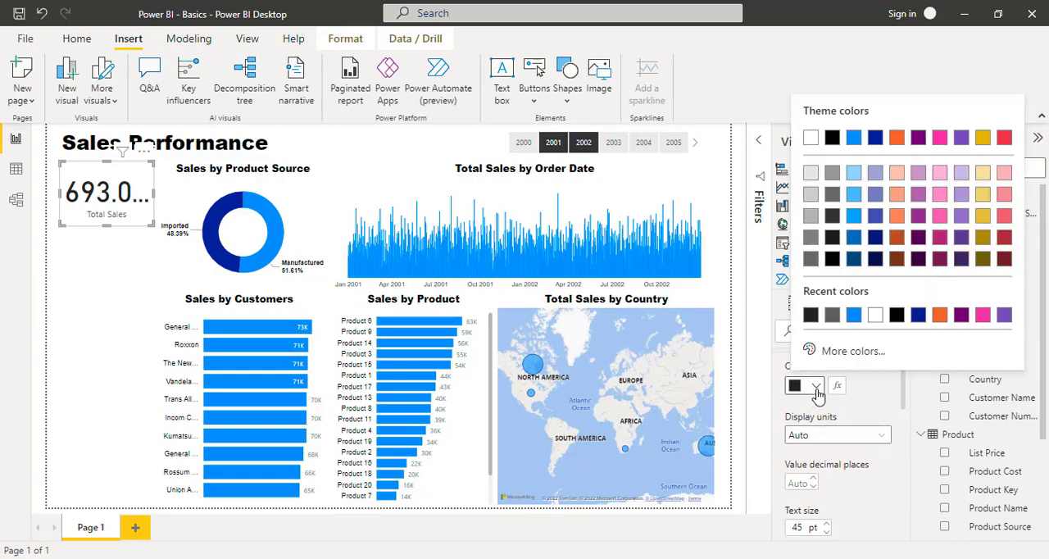
click(832, 140)
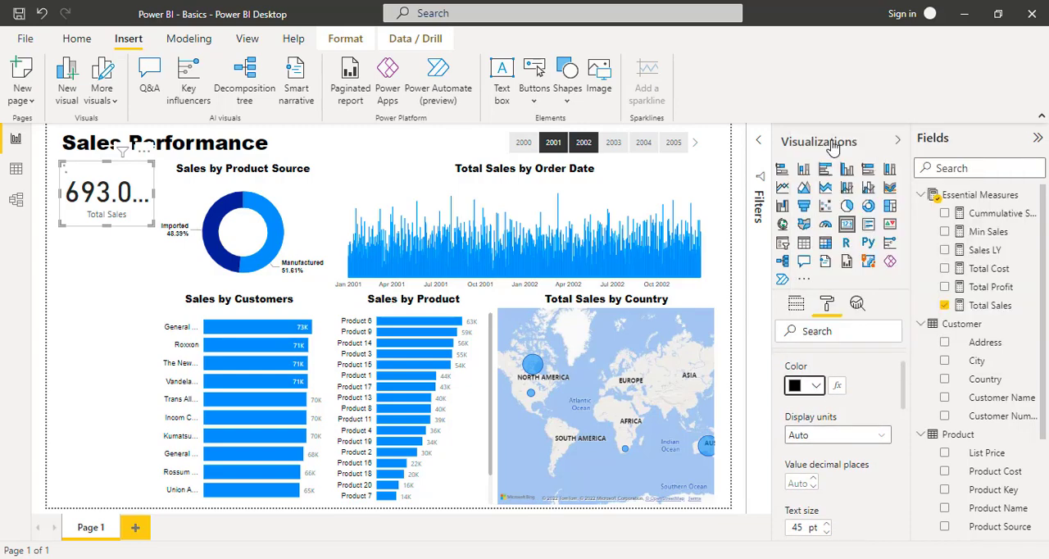
click(885, 443)
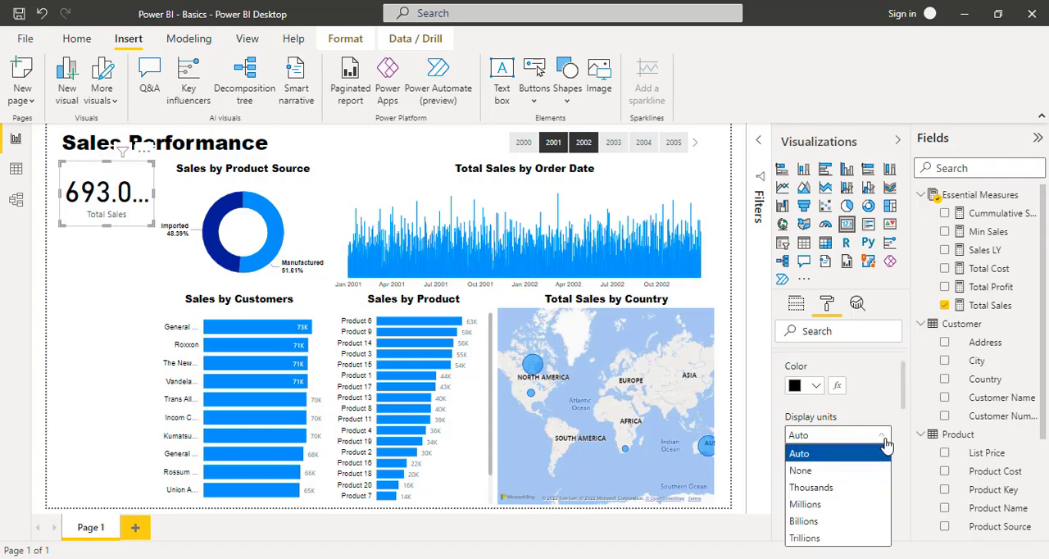
click(836, 474)
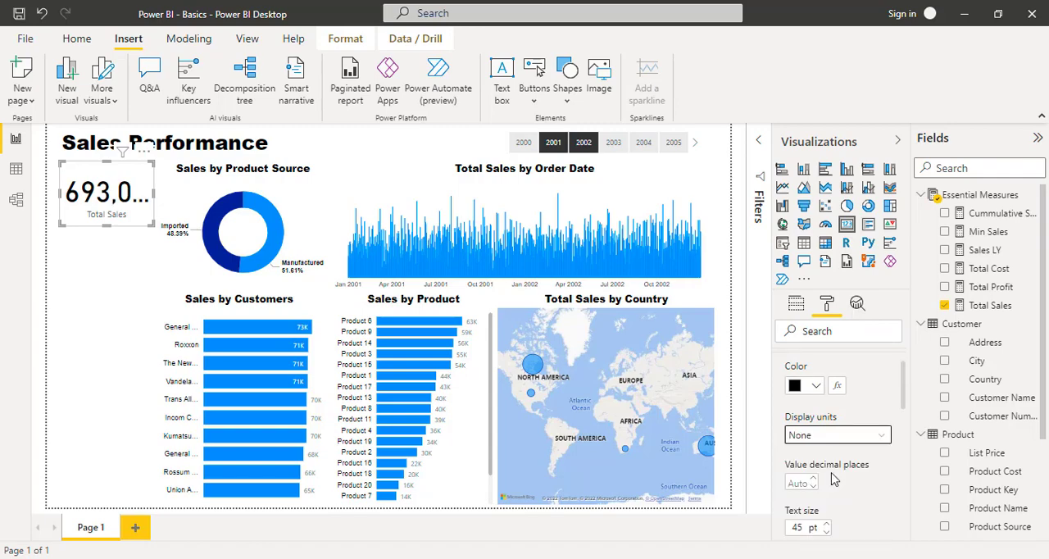
- Set the Total Sales card's data label display units to Millions and reduce its text size to 20 pt
click(879, 438)
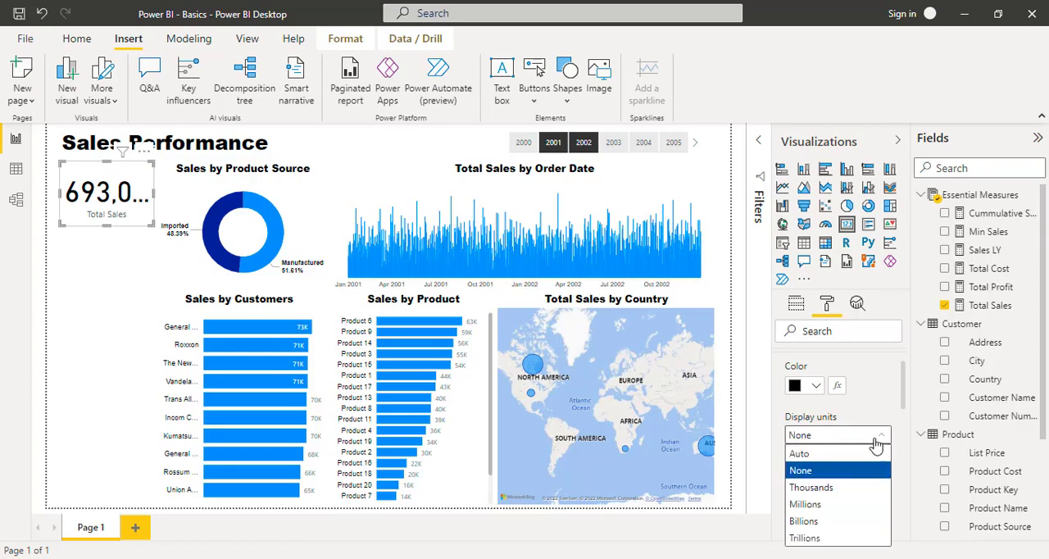
click(829, 504)
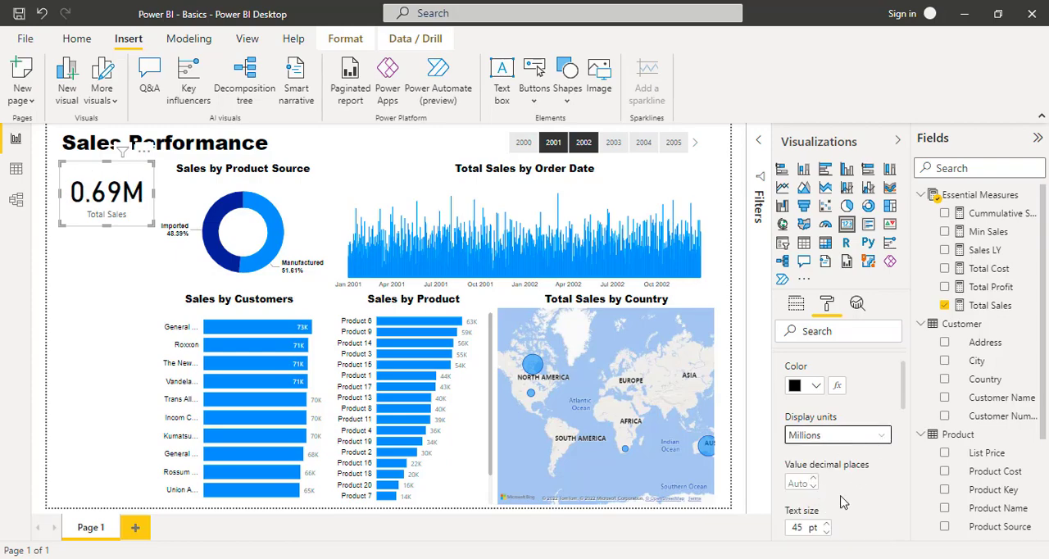
scroll(843, 500, down, 2)
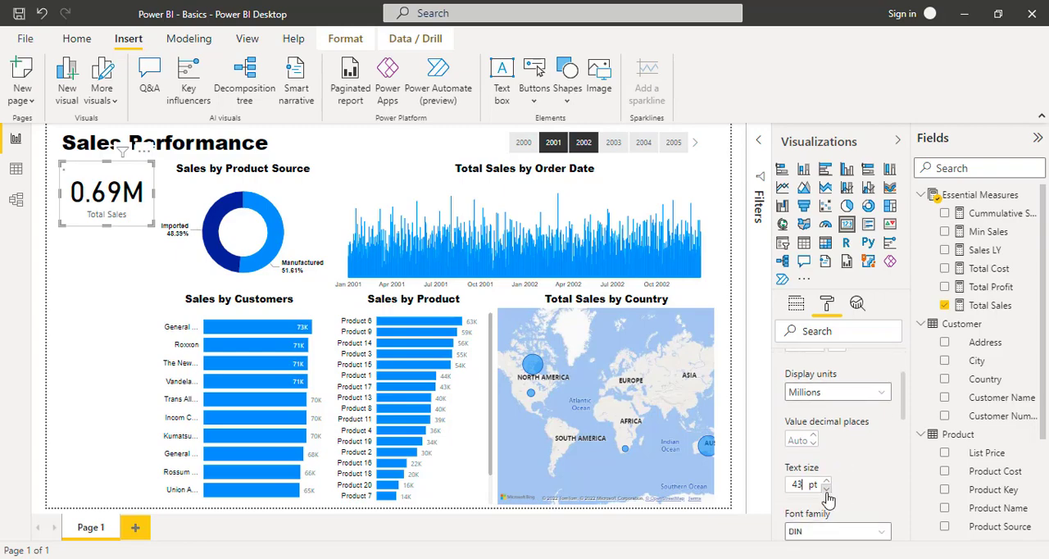
click(826, 490)
click(826, 489)
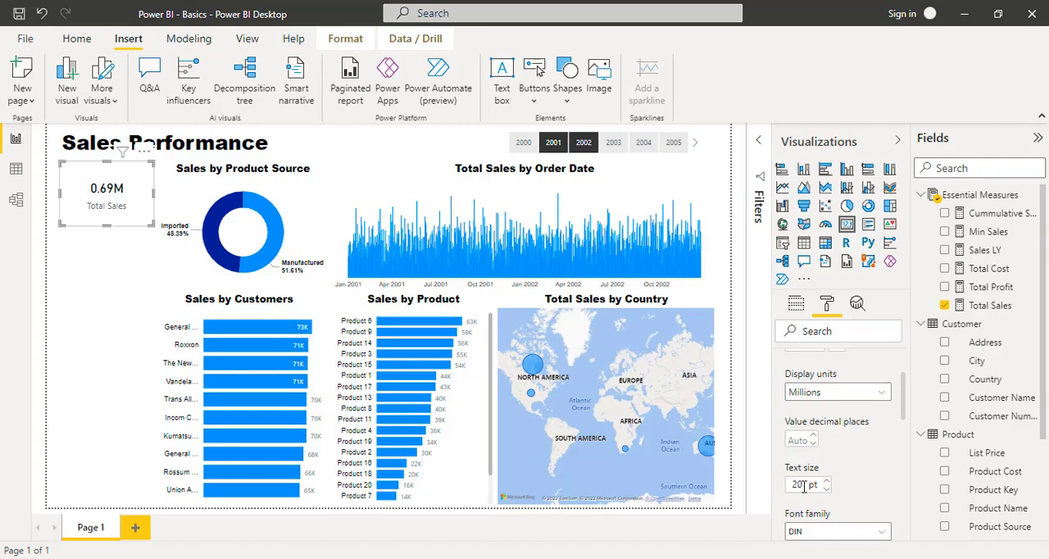
- Try Auto display units on the Total Sales card's data label and set them back to None
click(882, 394)
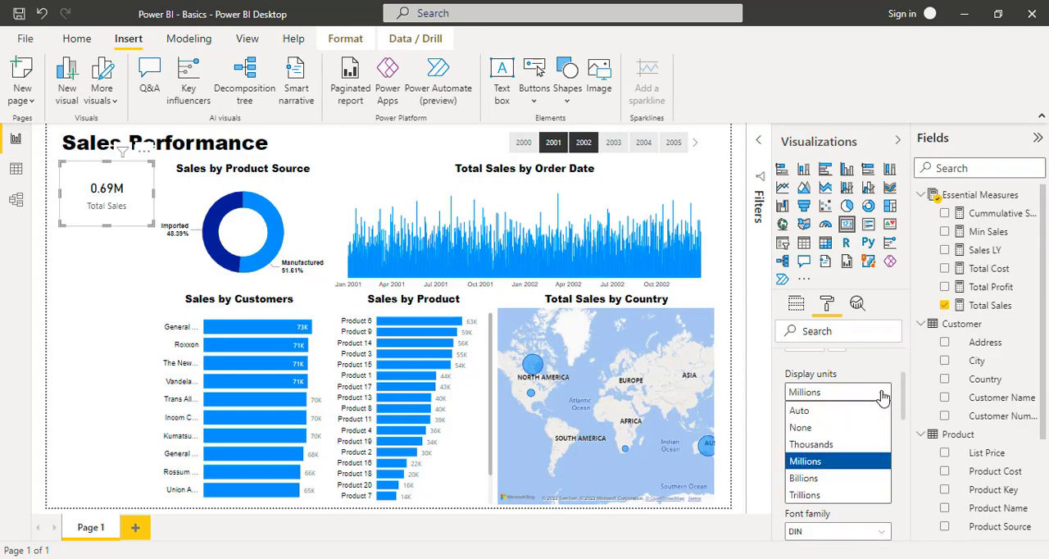
click(842, 413)
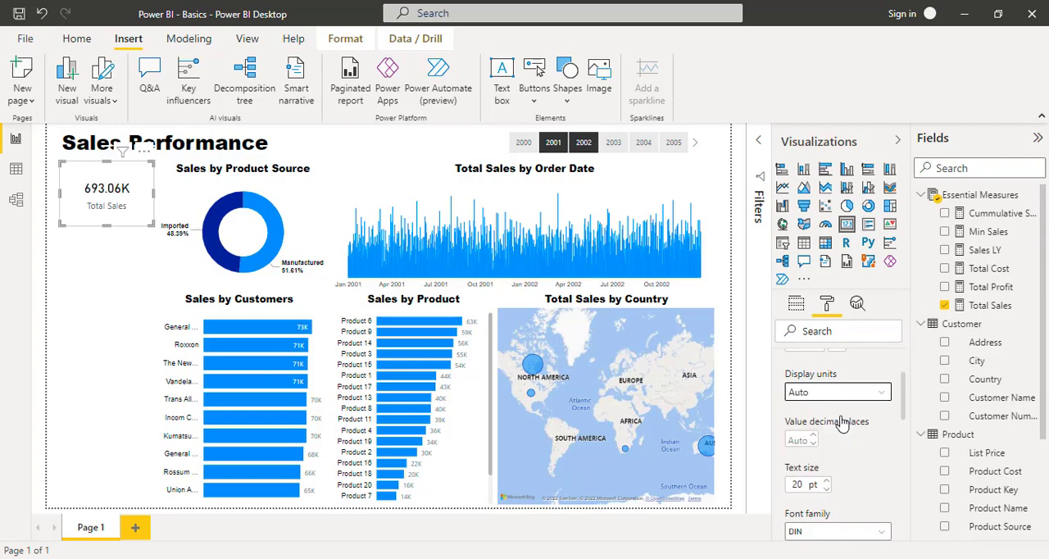
click(881, 394)
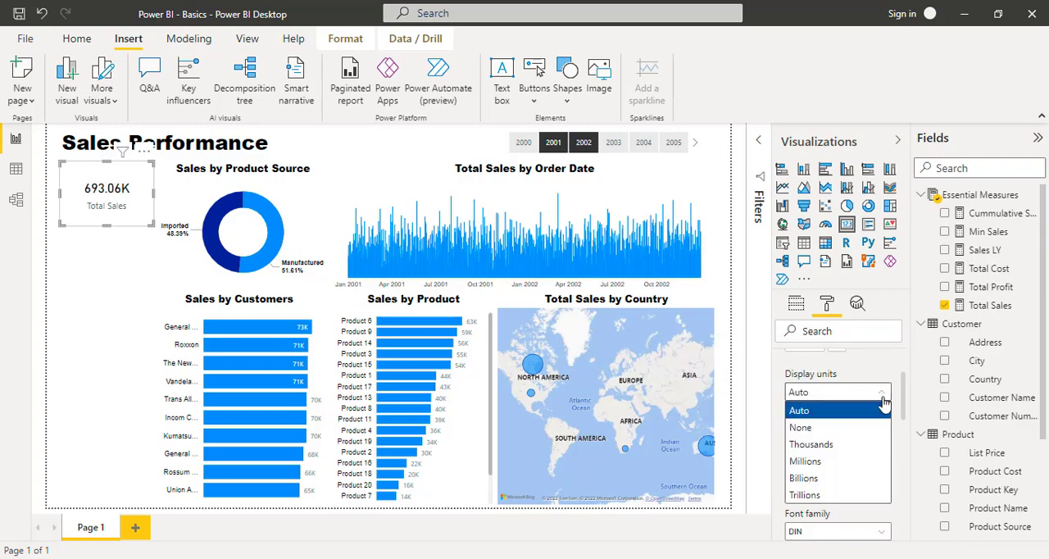
click(852, 427)
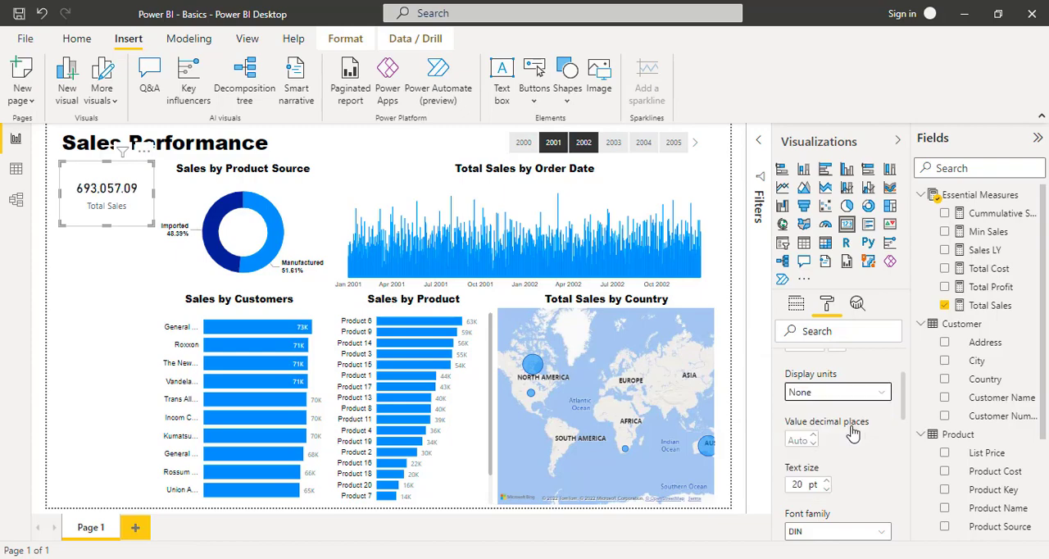
- Set the Total Sales card's data label font to Arial Black at 18 pt
scroll(857, 497, down, 1)
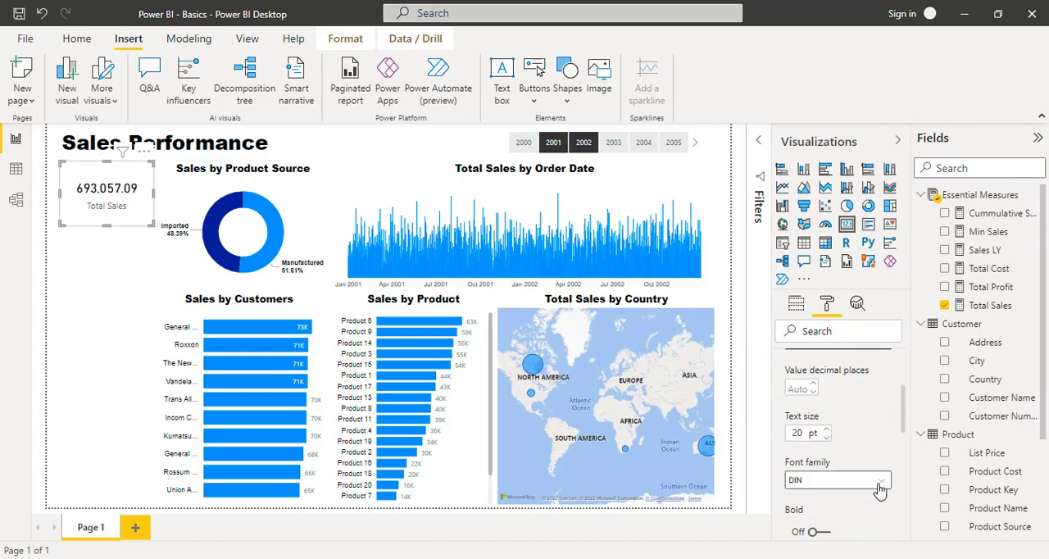
click(881, 485)
scroll(874, 328, down, 1)
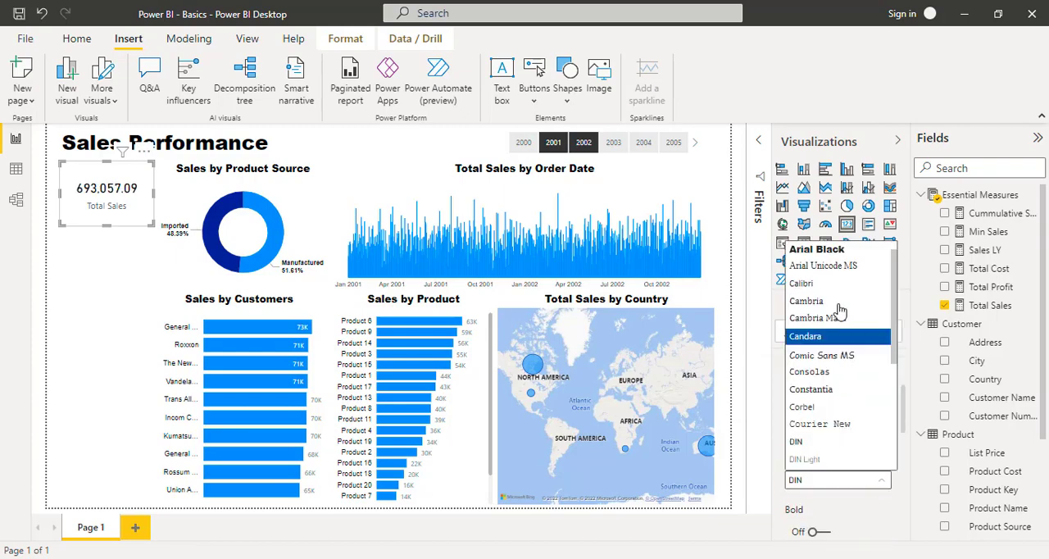
scroll(830, 270, up, 1)
click(831, 270)
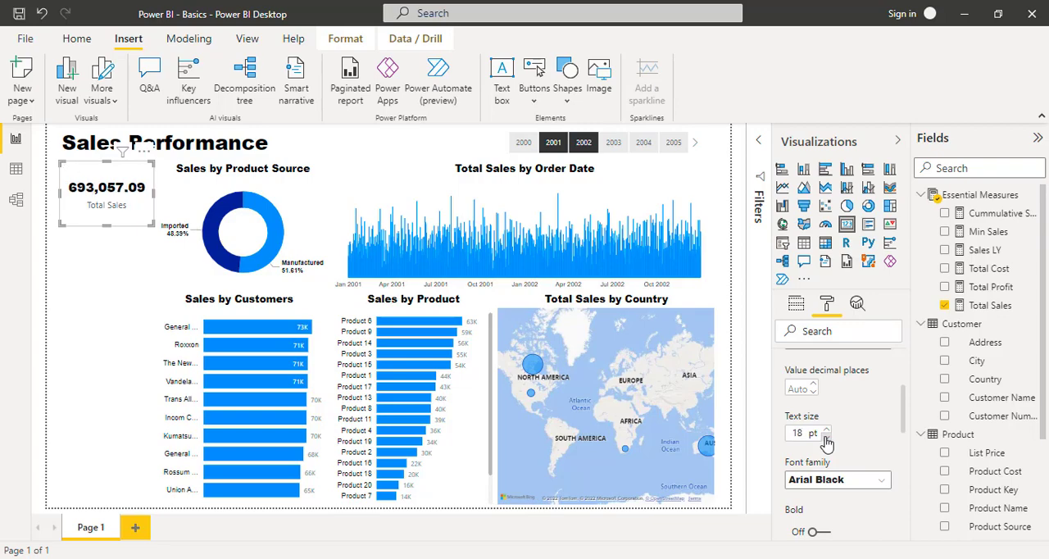
- Format the Total Sales card's category label in black with the Arial font
scroll(877, 453, down, 4)
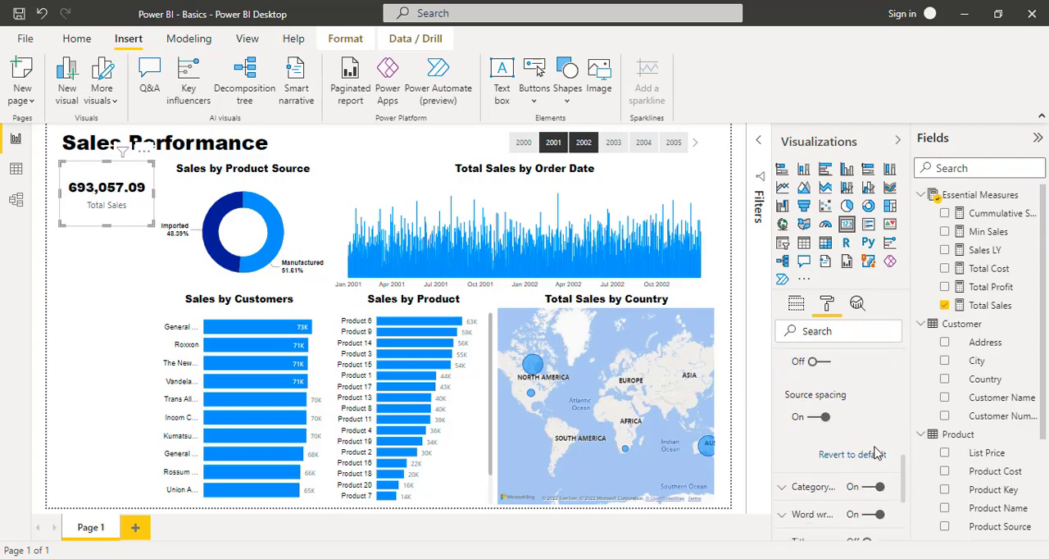
scroll(875, 450, up, 5)
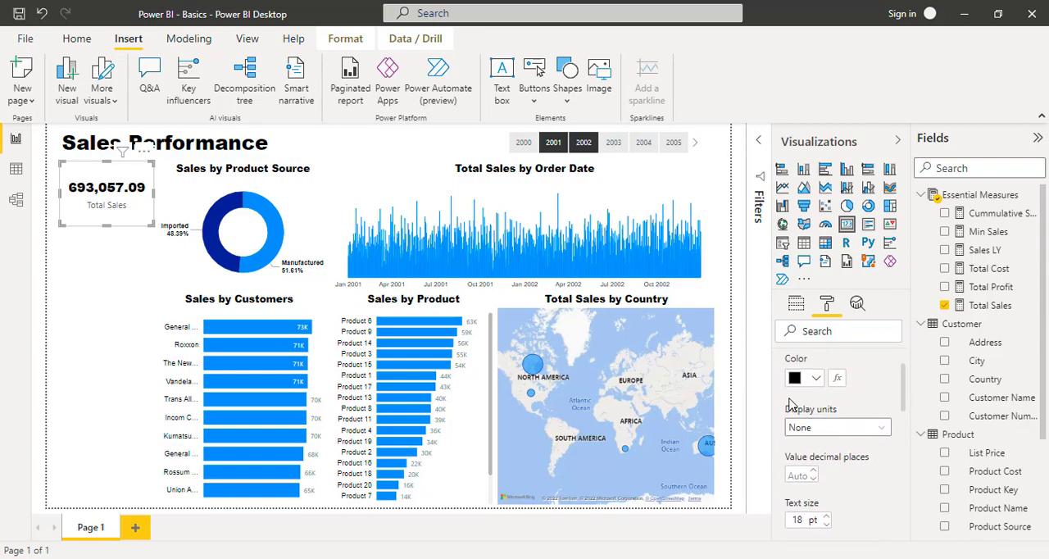
scroll(789, 400, up, 1)
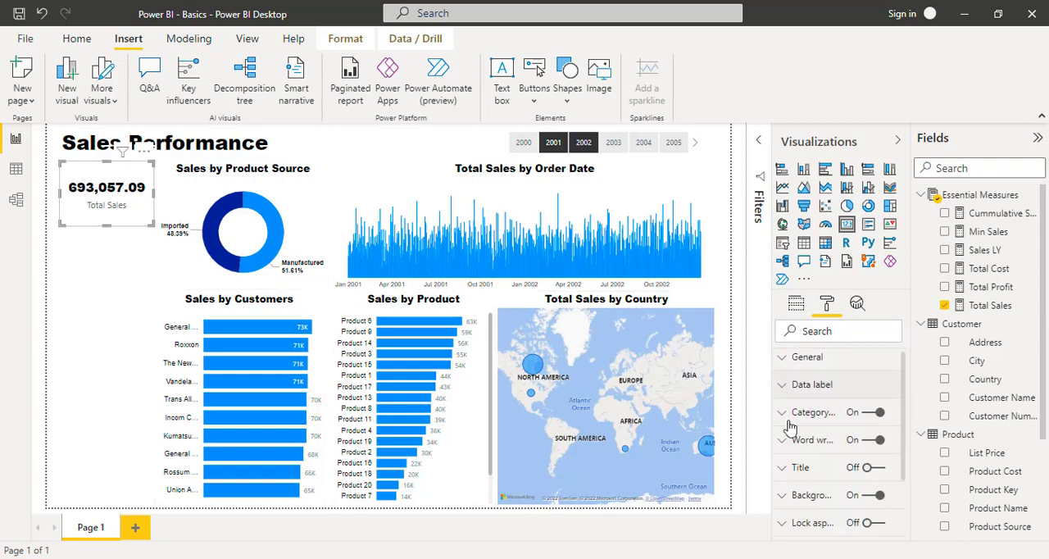
click(781, 418)
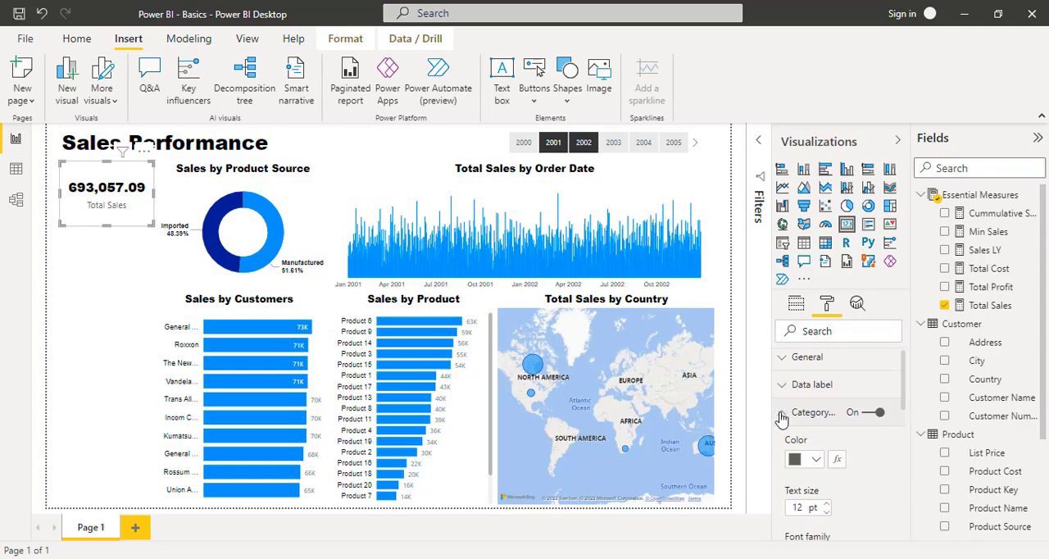
click(816, 462)
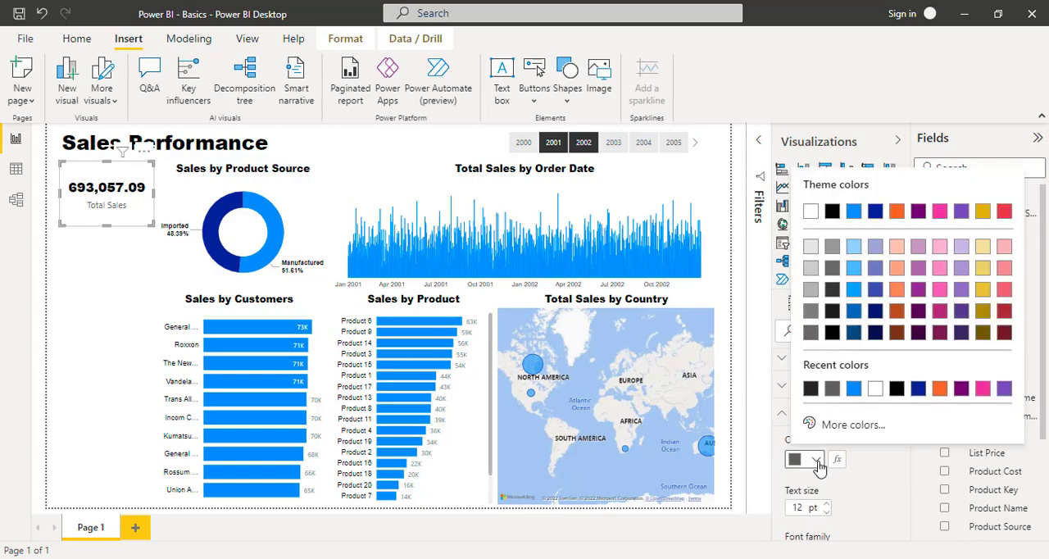
click(832, 212)
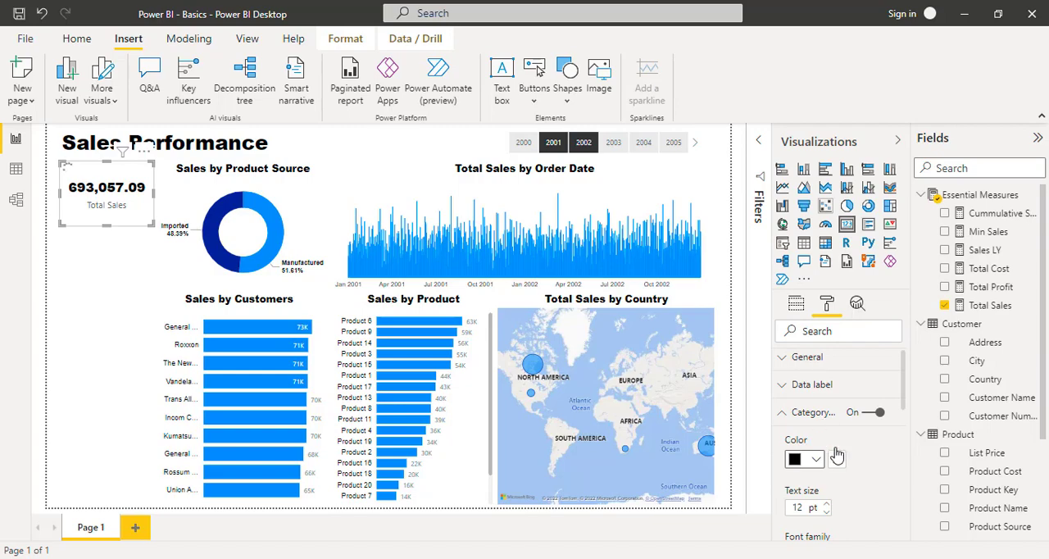
scroll(838, 453, down, 3)
click(881, 444)
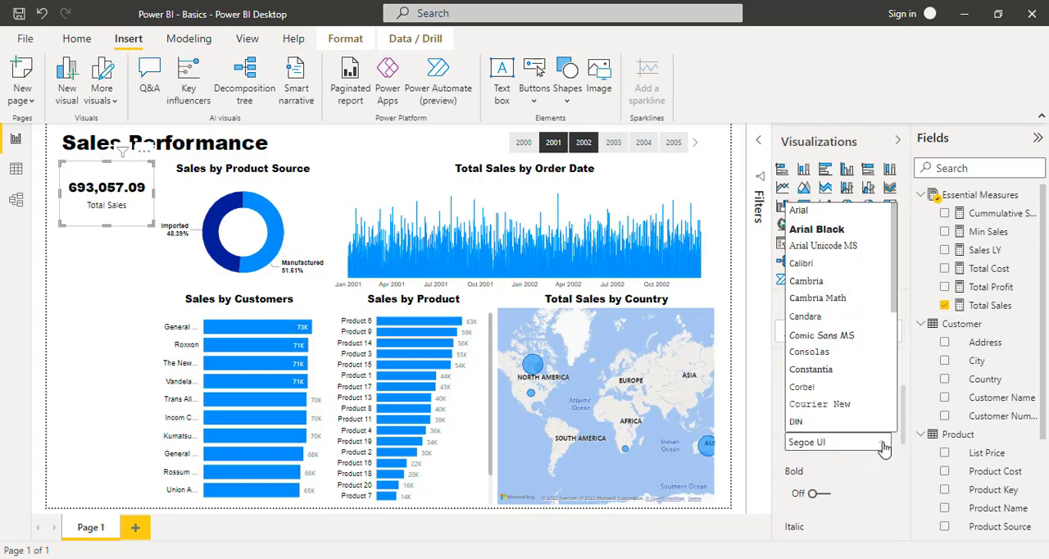
click(799, 210)
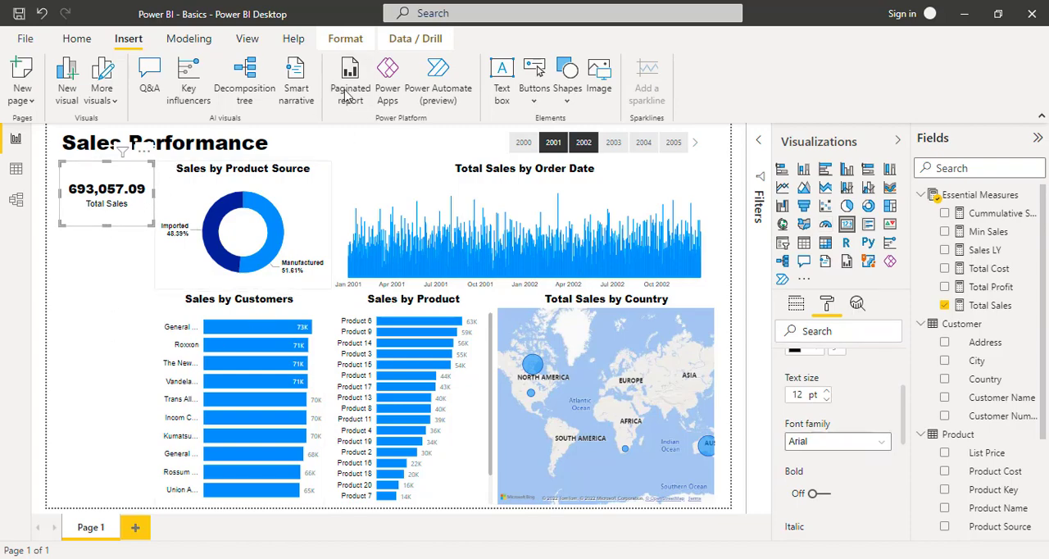
- Format the Total Sales measure with a thousands separator and 0 decimal places
click(346, 39)
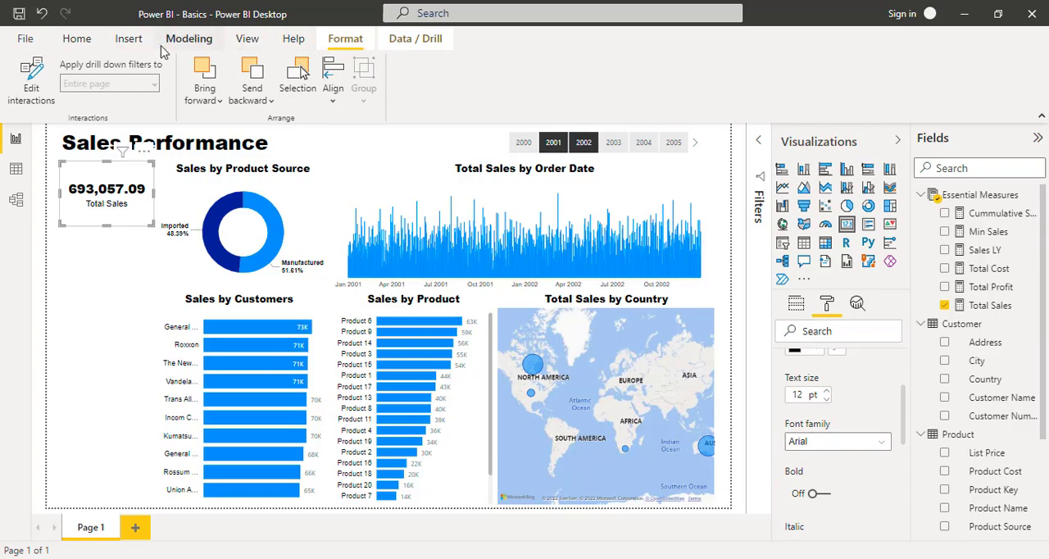
click(76, 38)
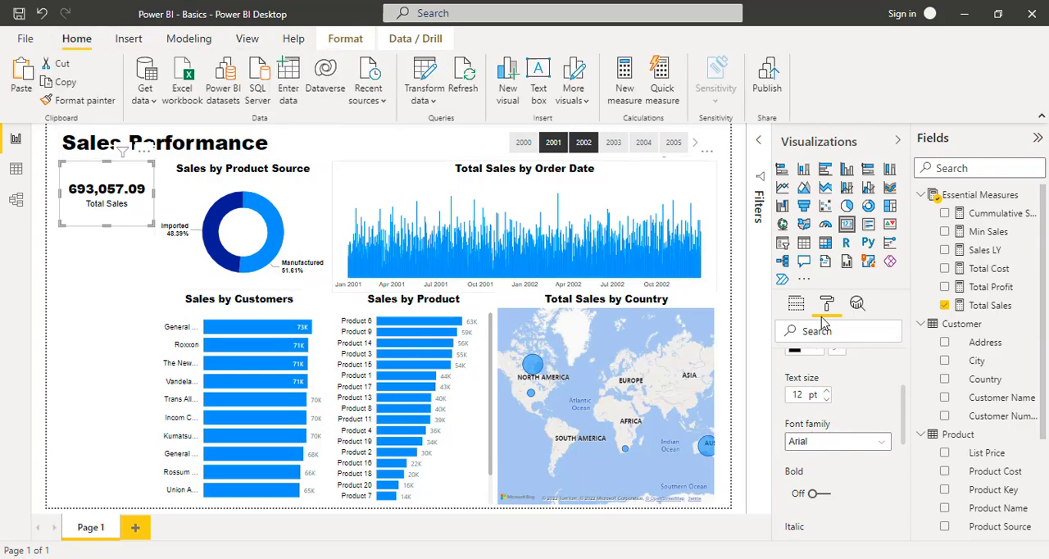
click(990, 305)
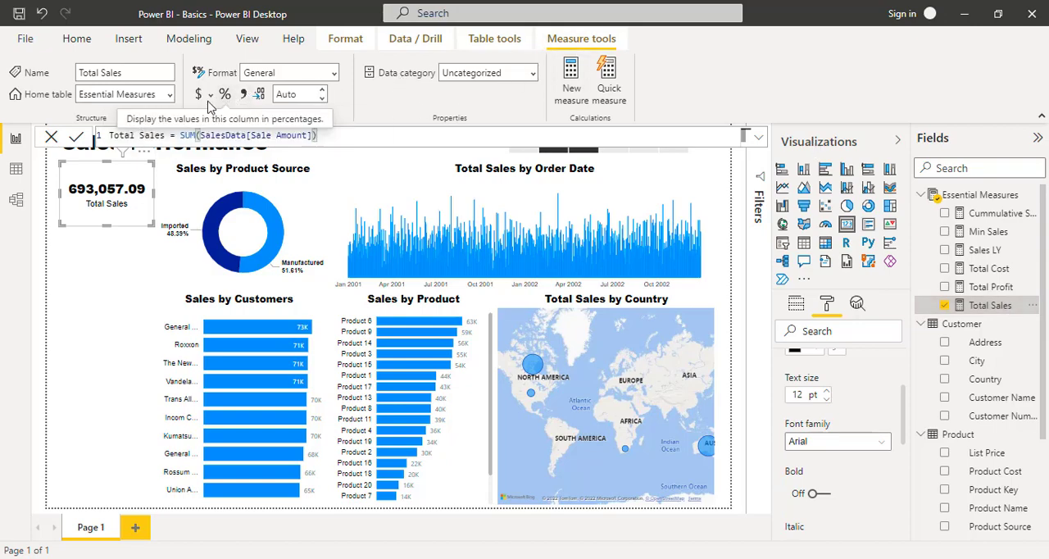
click(295, 95)
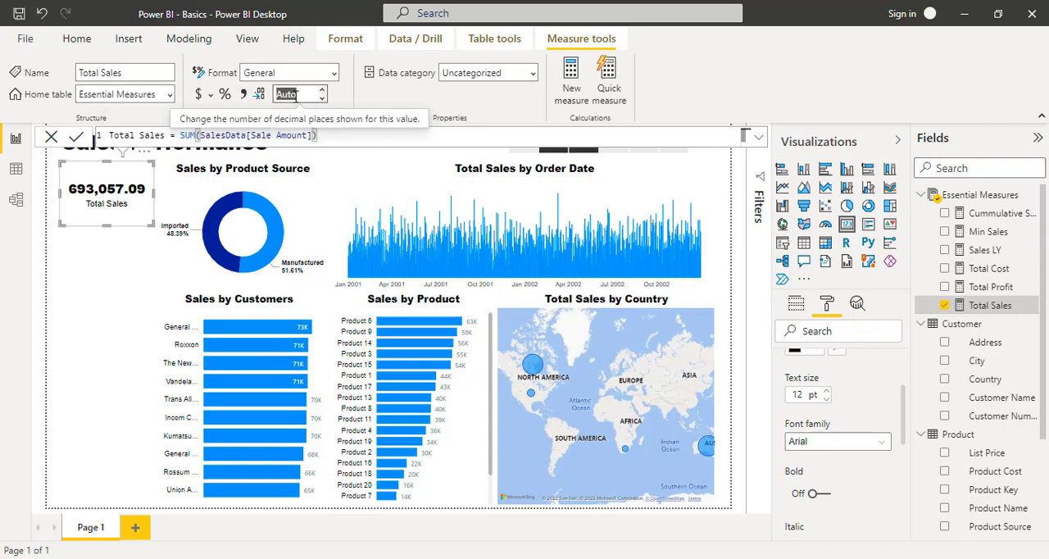
click(243, 95)
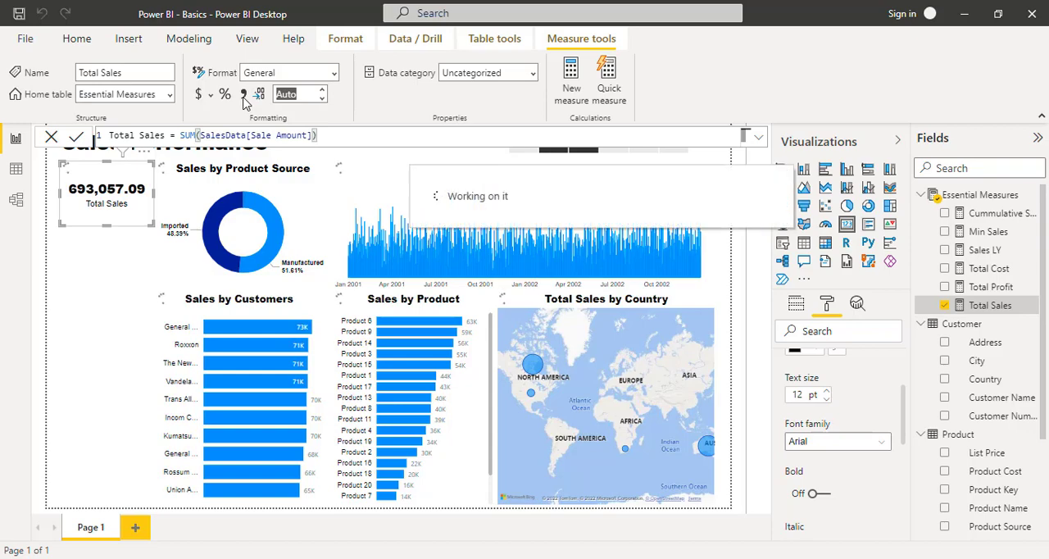
click(284, 95)
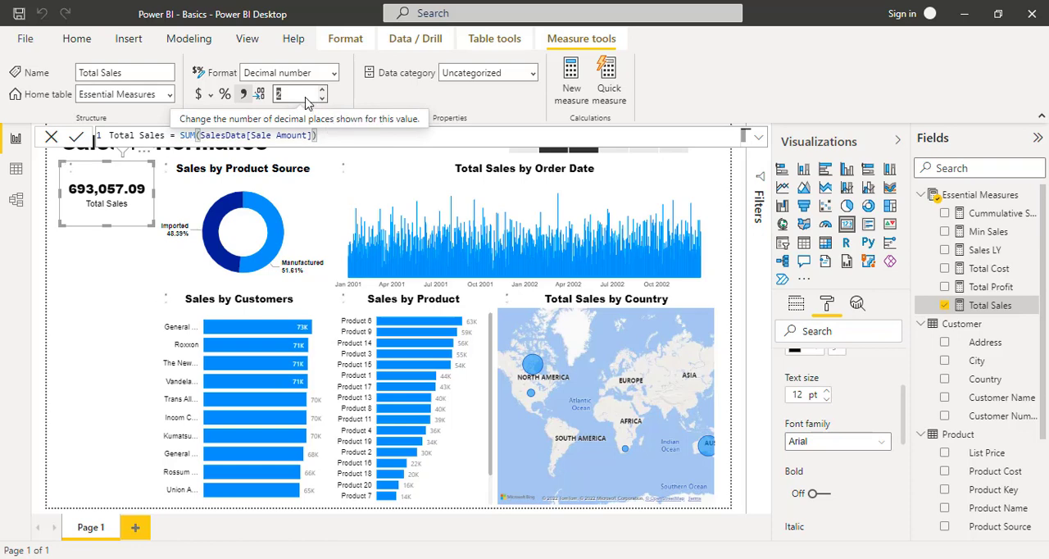
text(0)
key(BackSpace)
text(2)
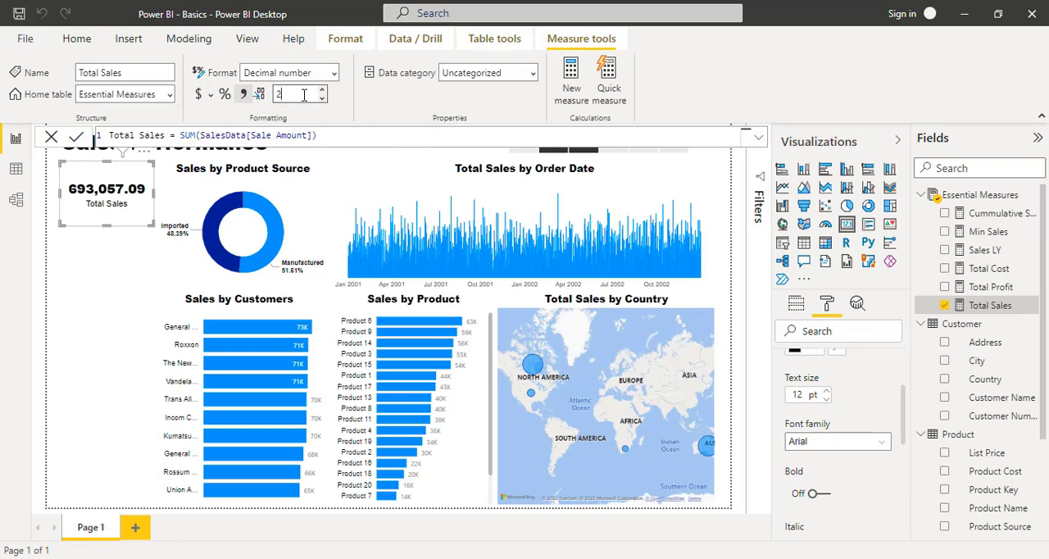
key(Return)
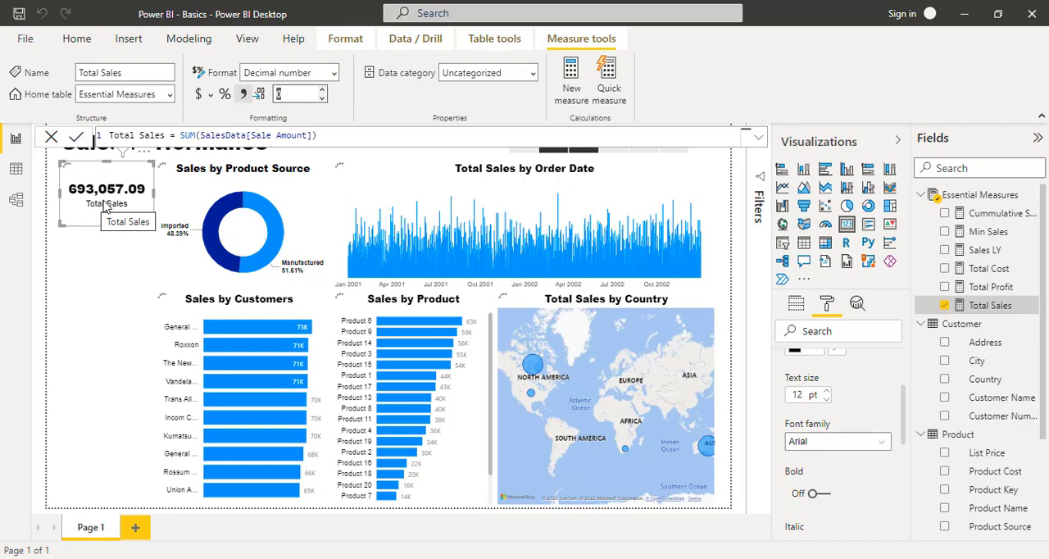
click(112, 252)
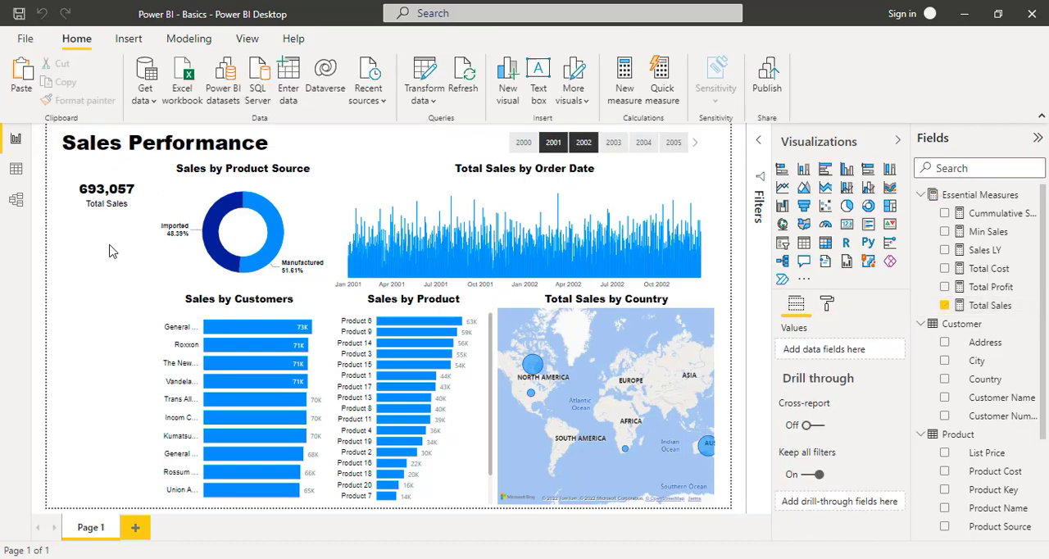
- Shorten the Total Sales card slightly and place a copy of it directly beneath
click(115, 187)
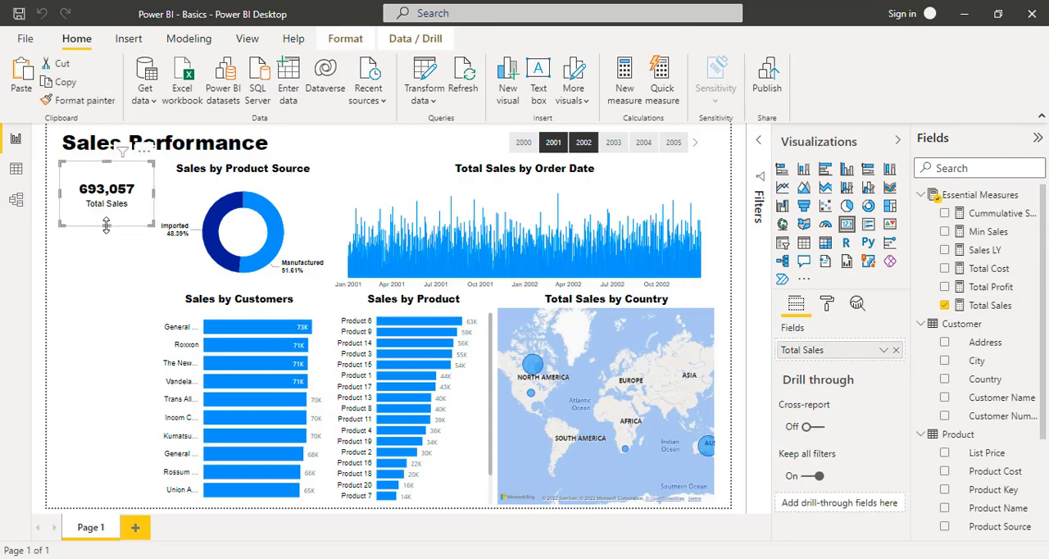
drag(107, 225, 108, 214)
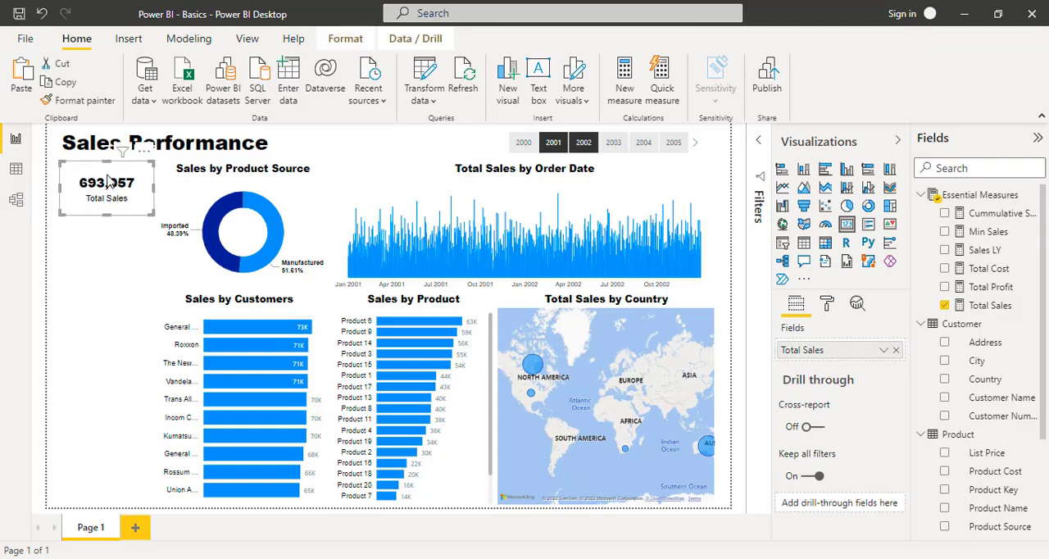
key(ctrl+v)
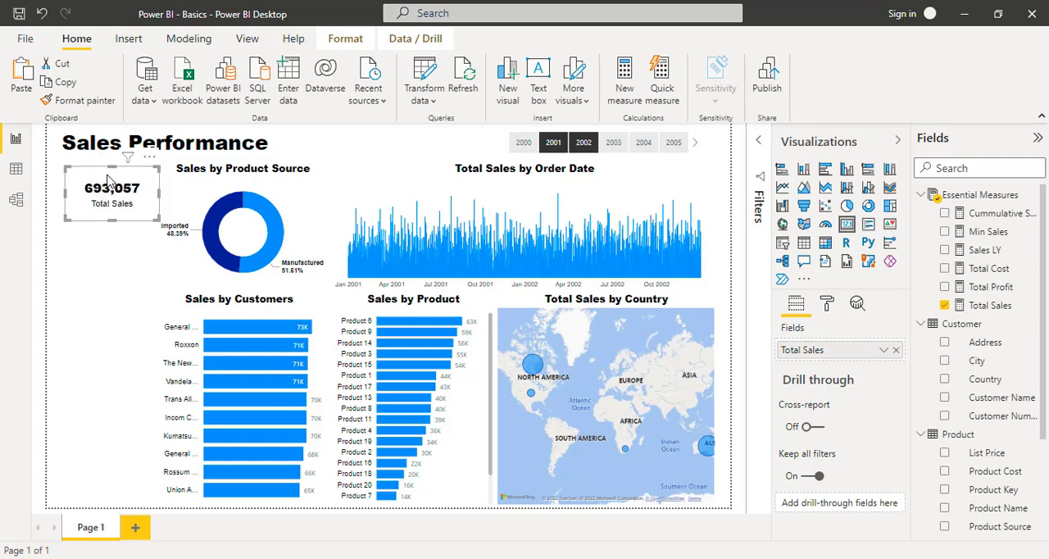
drag(128, 174, 136, 239)
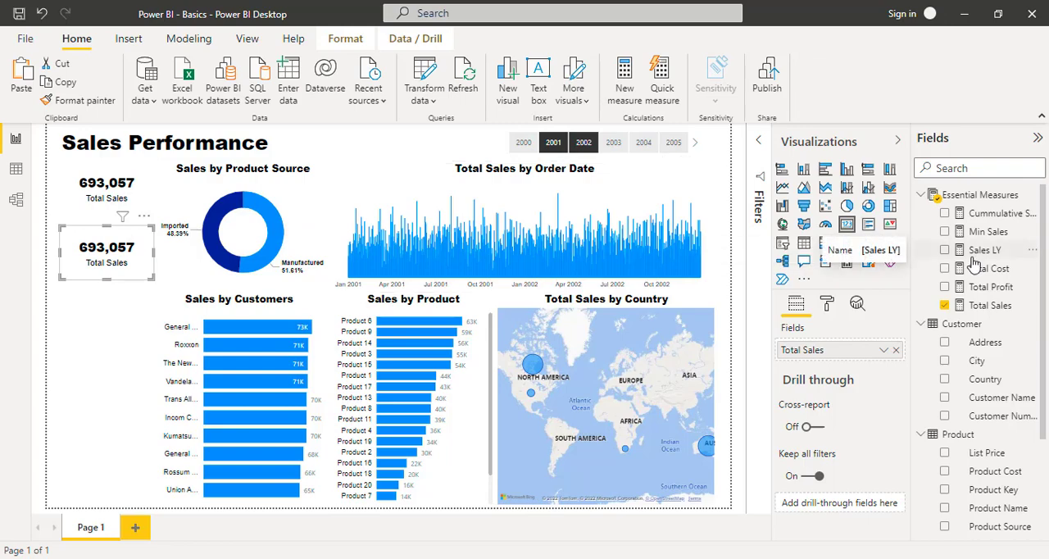
- Replace the copied card's field with Total Profit and format that measure with a thousands separator and 0 decimal places
drag(992, 287, 853, 354)
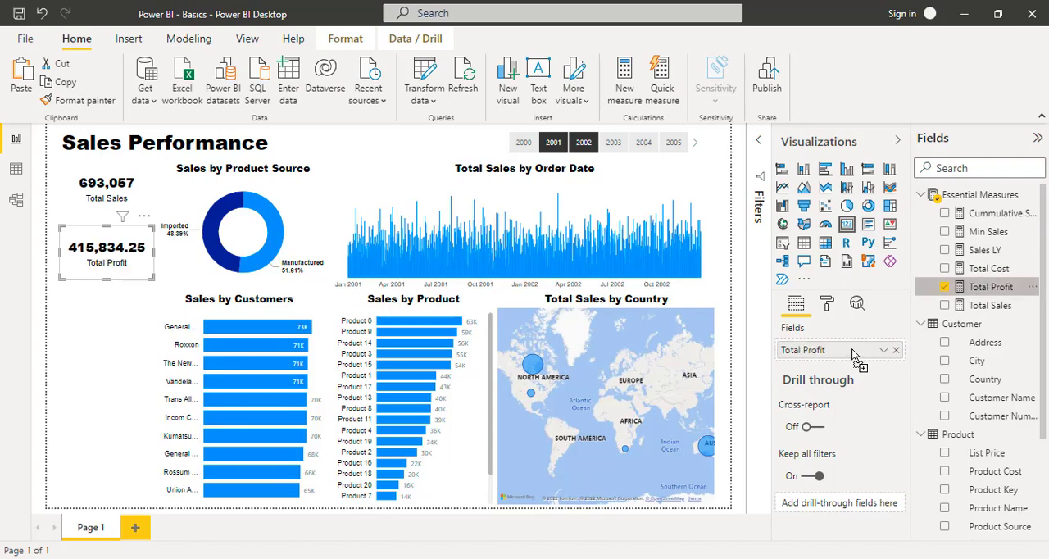
click(1003, 289)
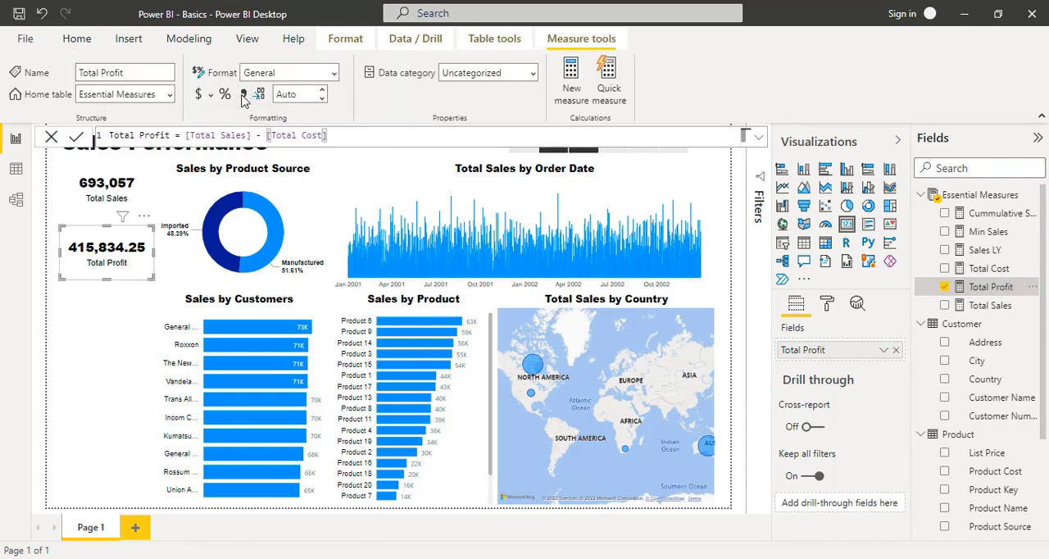
click(243, 95)
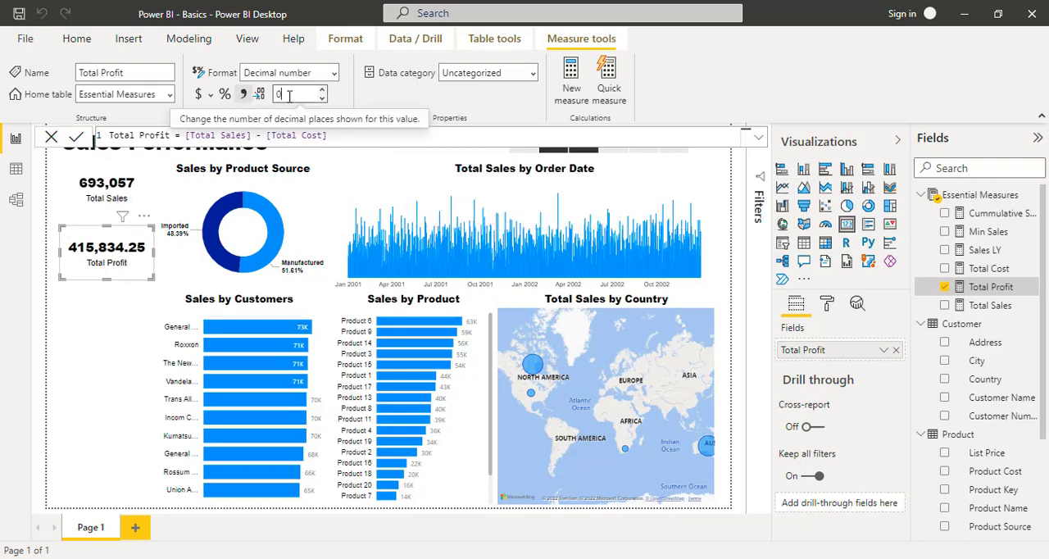
double_click(288, 96)
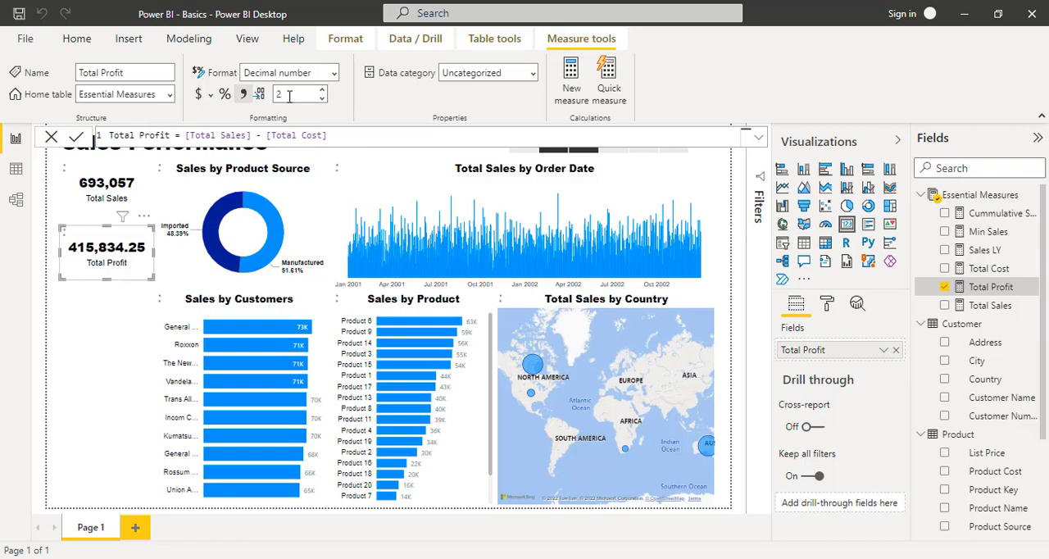
text(0)
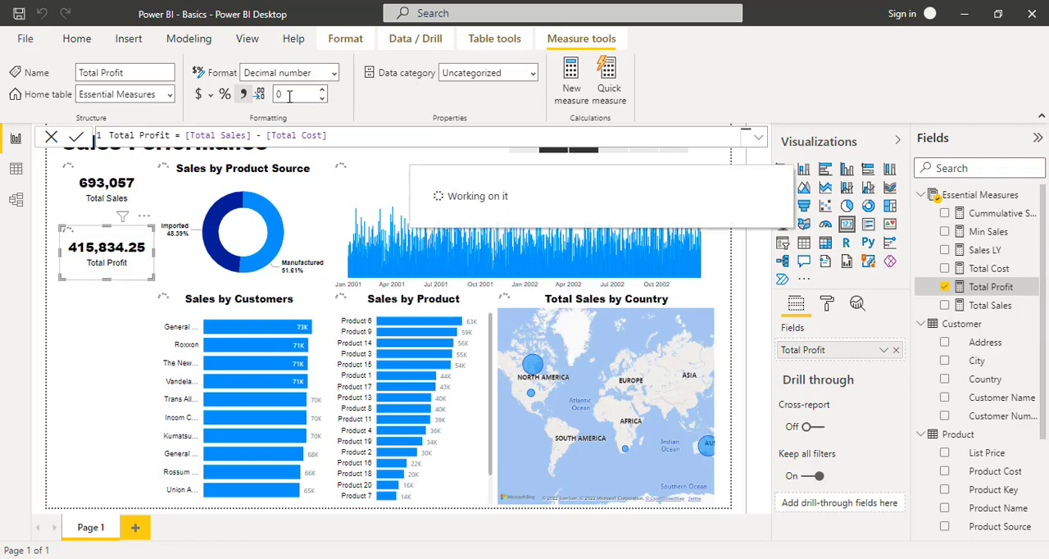
double_click(289, 96)
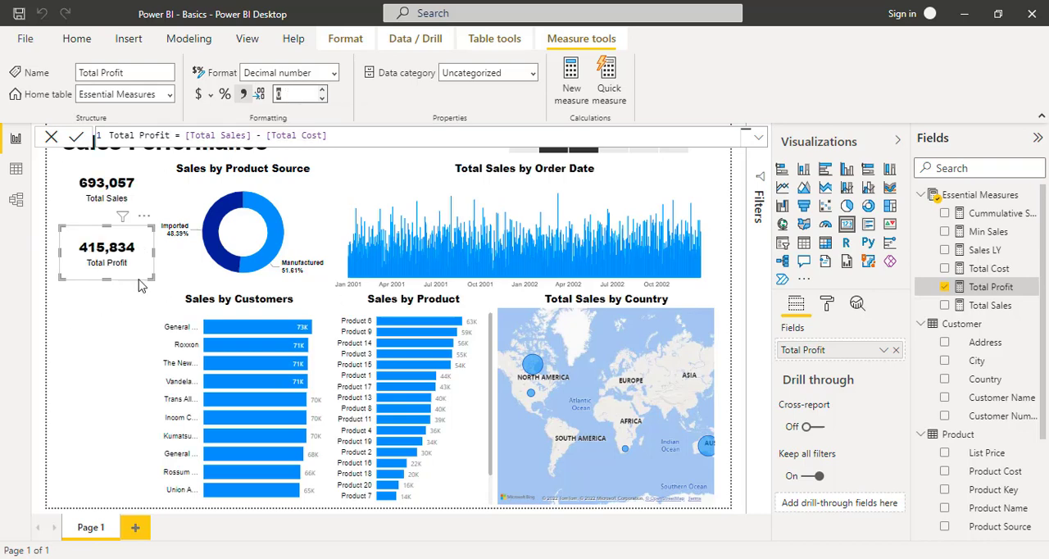
- Place a copy of the Total Profit card beneath it and replace its field with Total Cost
click(94, 236)
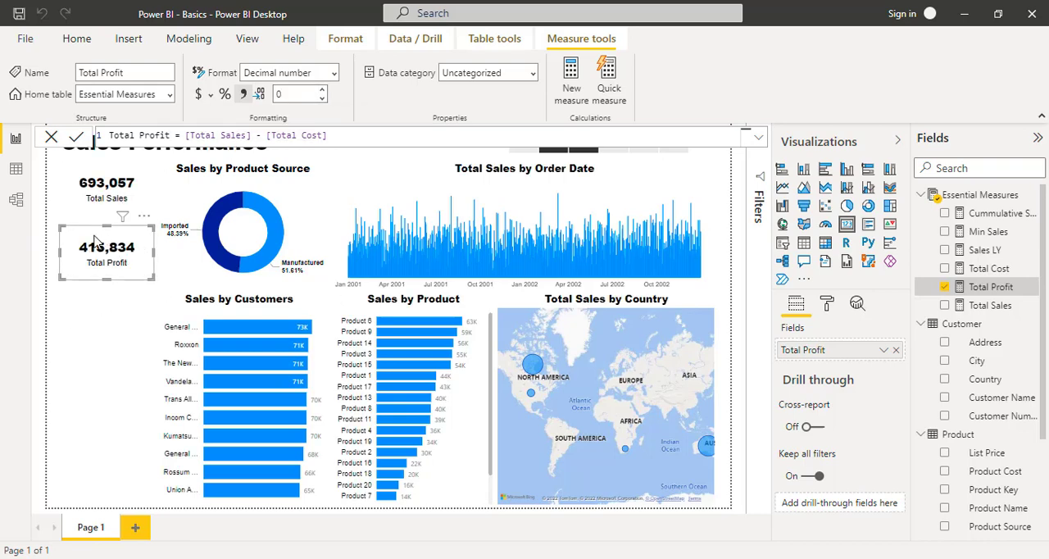
click(85, 311)
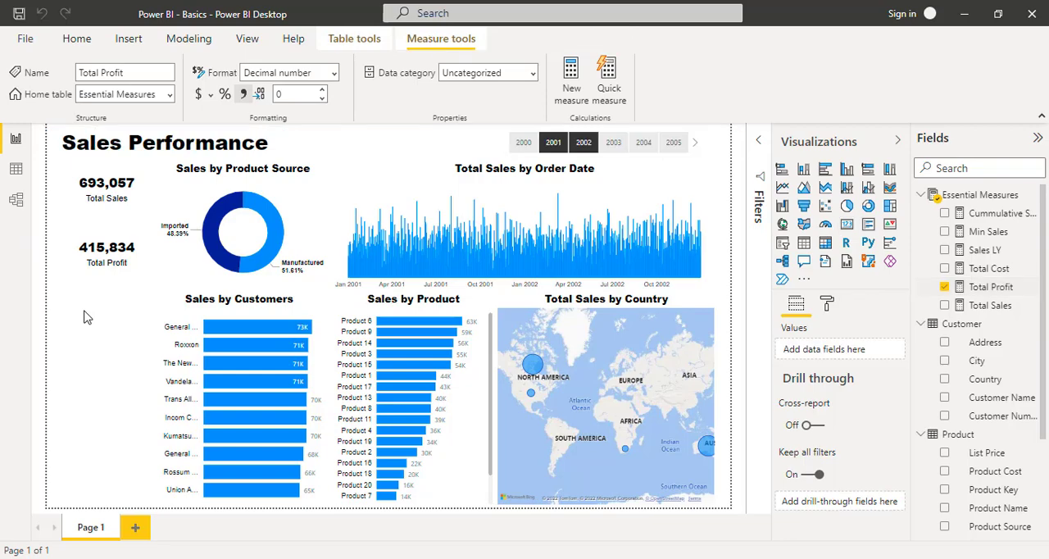
key(ctrl+v)
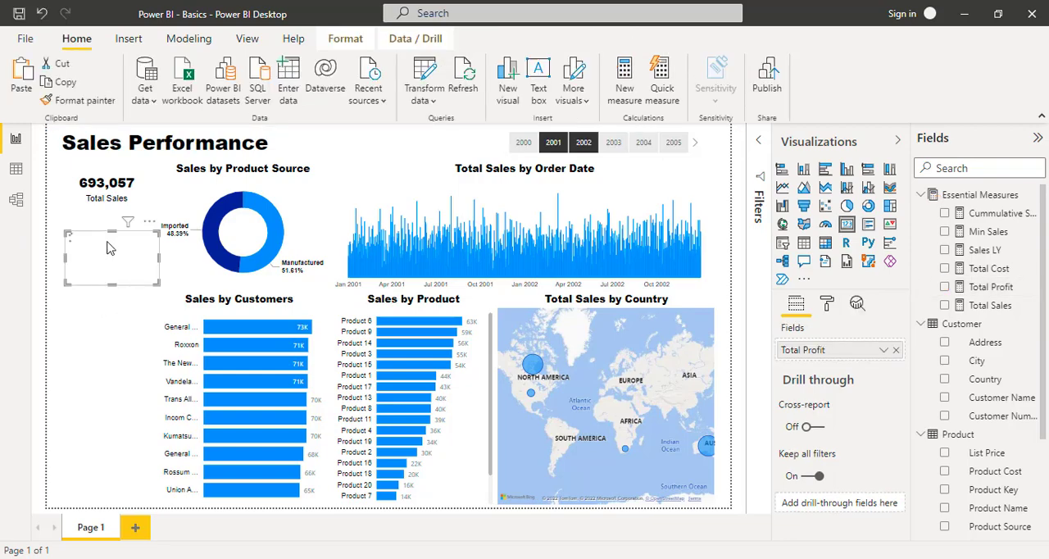
drag(131, 241, 128, 307)
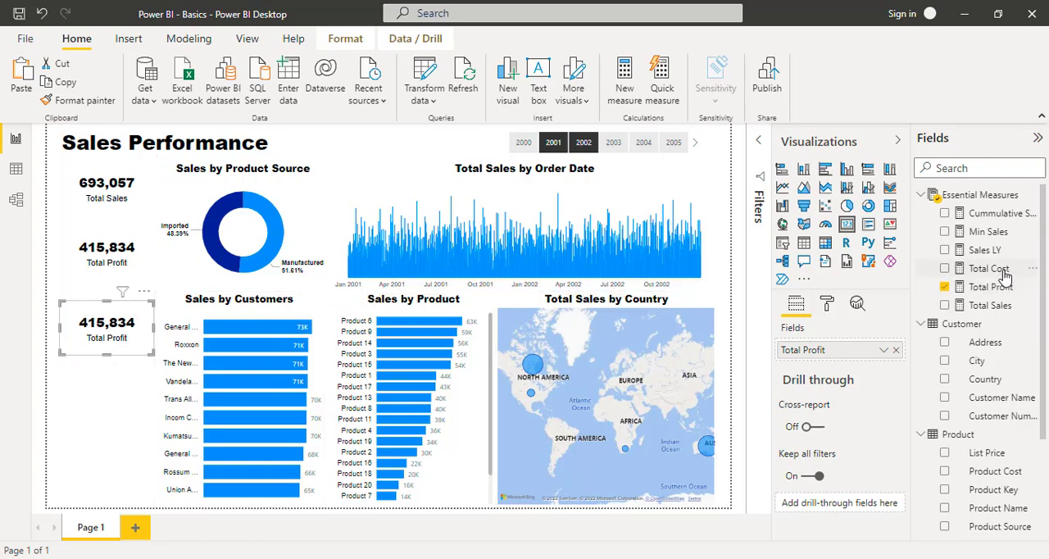
drag(998, 271, 861, 350)
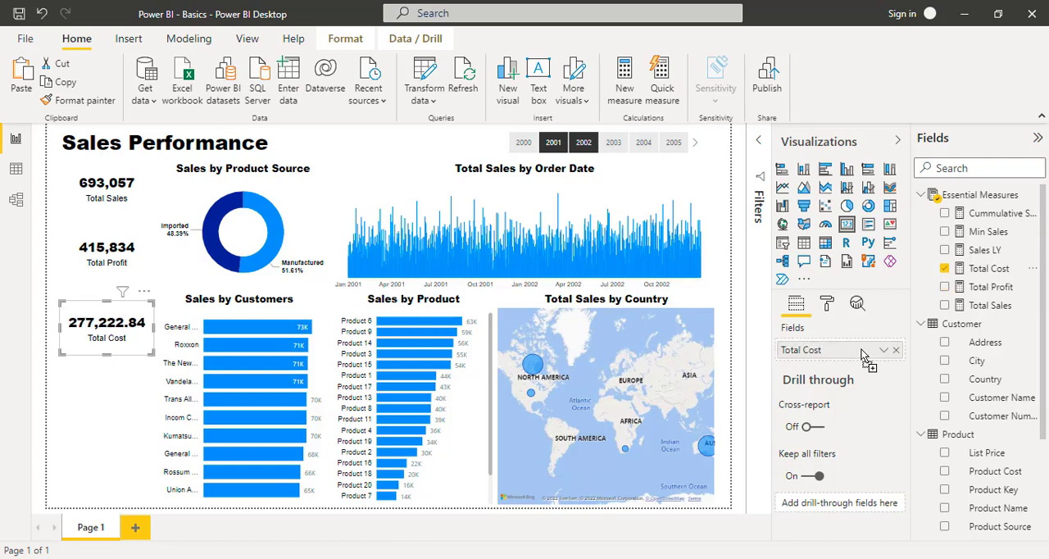
- Format the Total Cost measure with a thousands separator and 0 decimal places
click(979, 271)
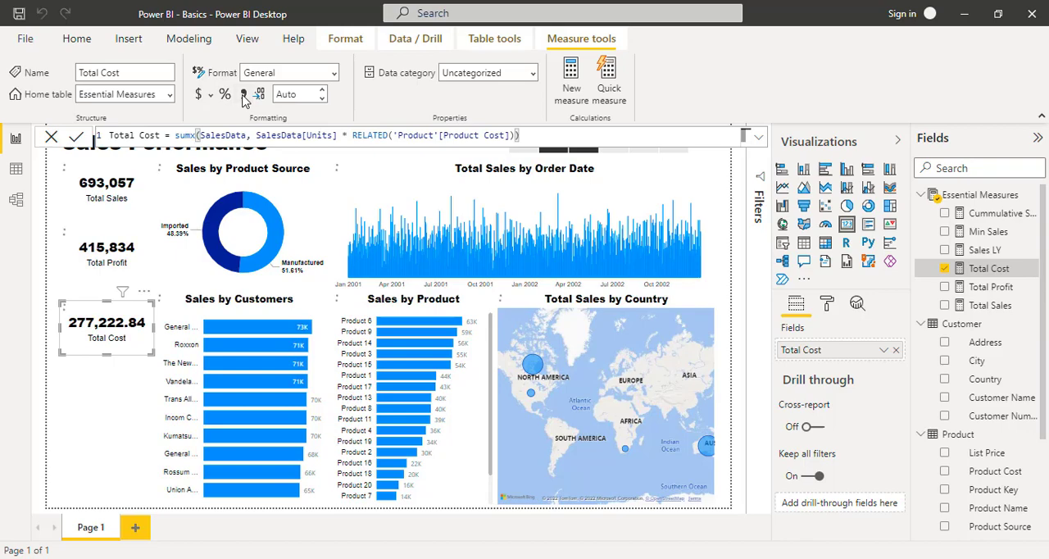
click(243, 95)
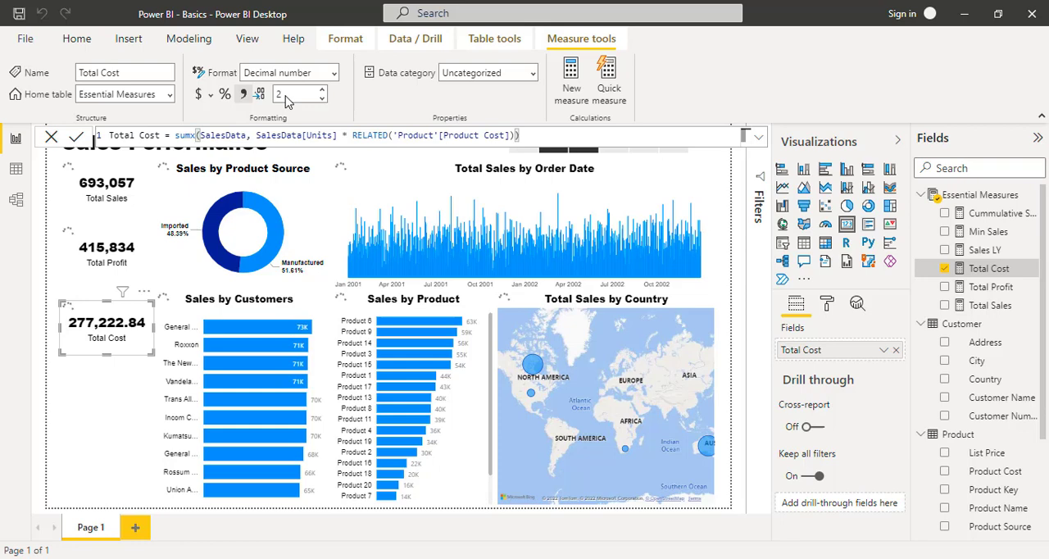
click(286, 96)
double_click(285, 96)
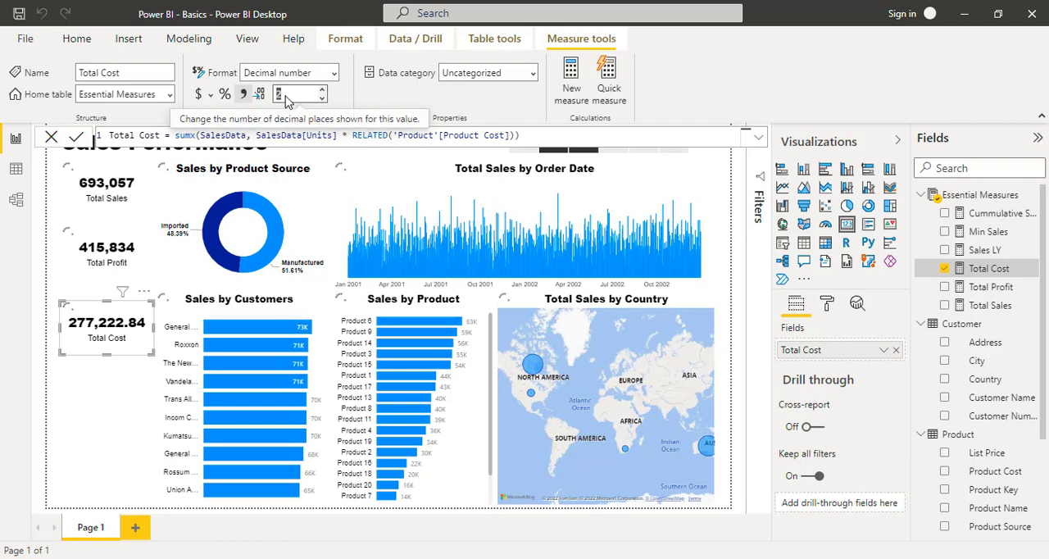
text(0)
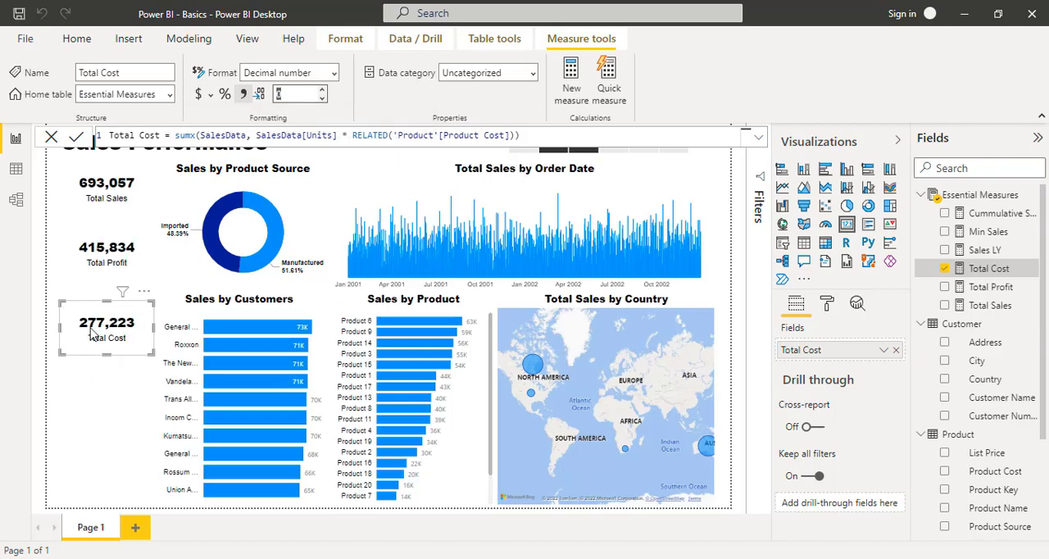
click(106, 293)
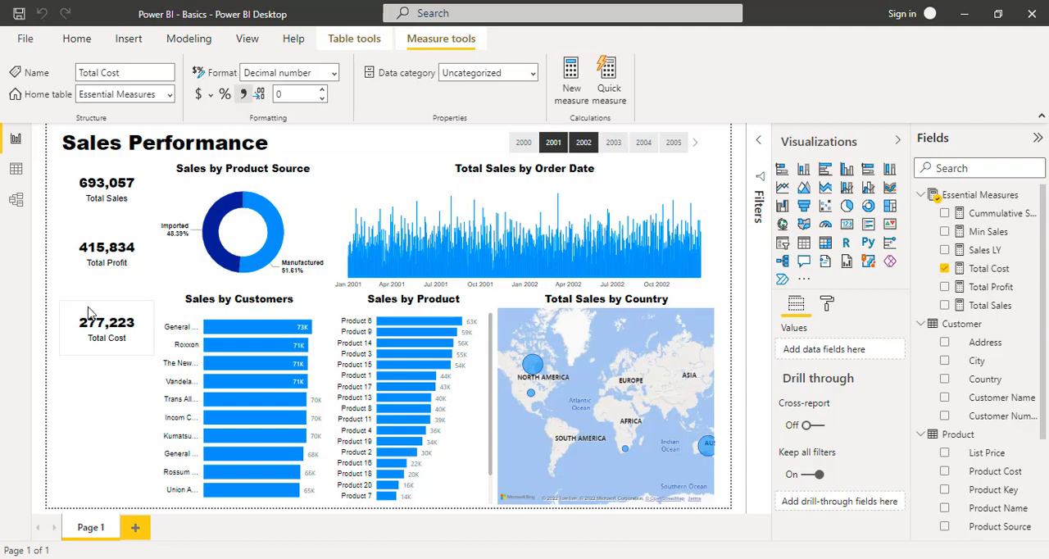
- Place a copy of the Total Cost card directly beneath it and replace its field with Units from SalesData
click(105, 310)
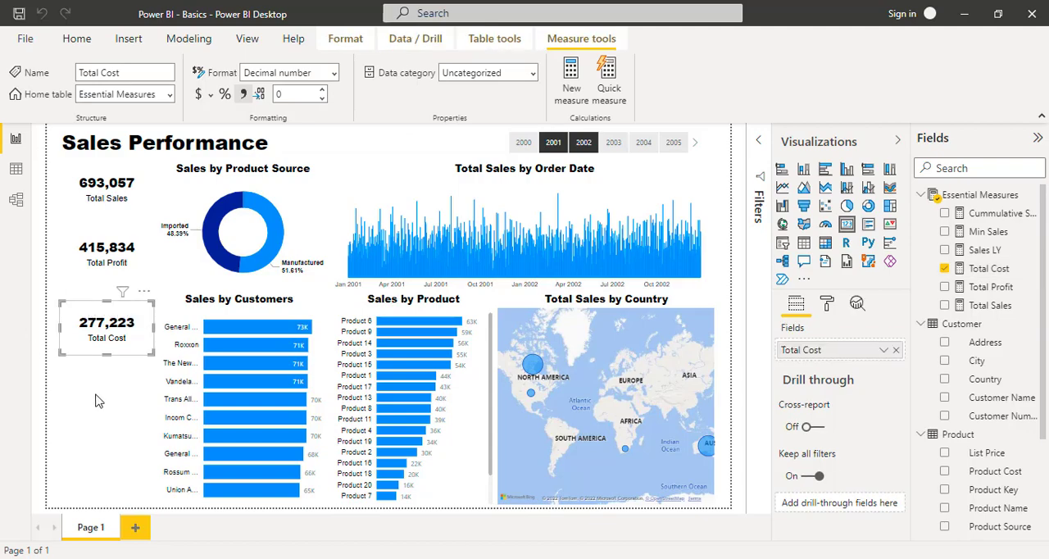
key(ctrl+c)
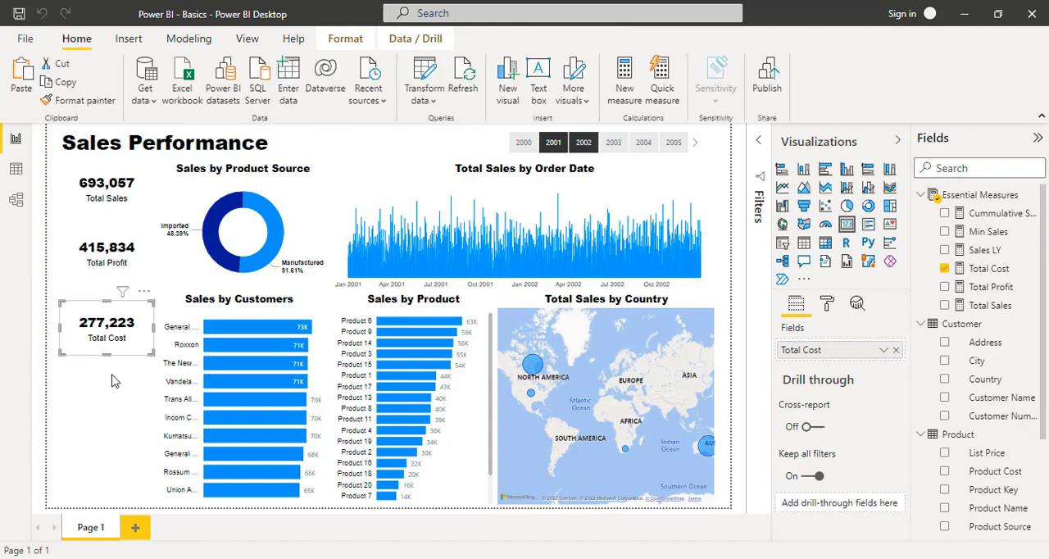
key(ctrl+v)
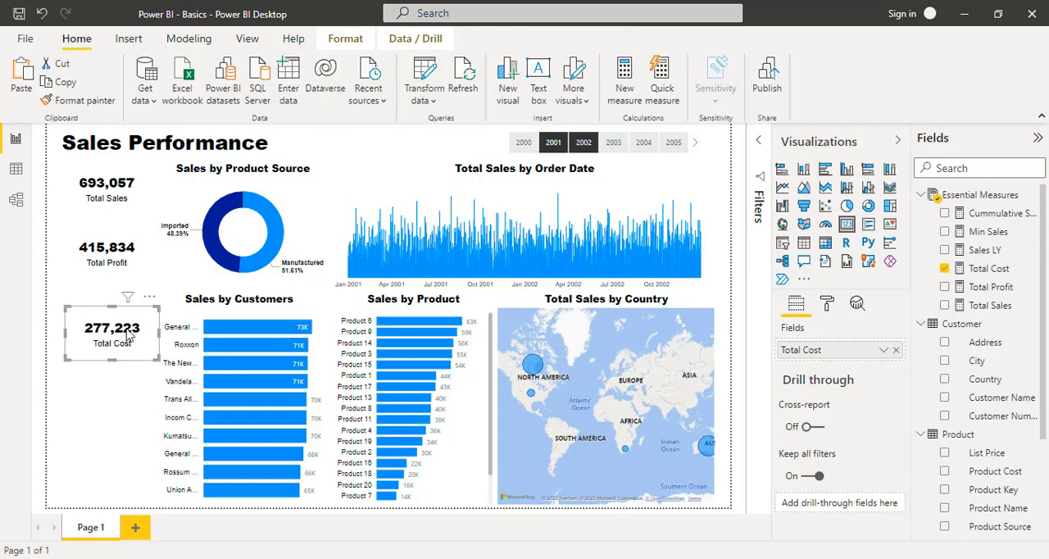
drag(137, 315, 123, 372)
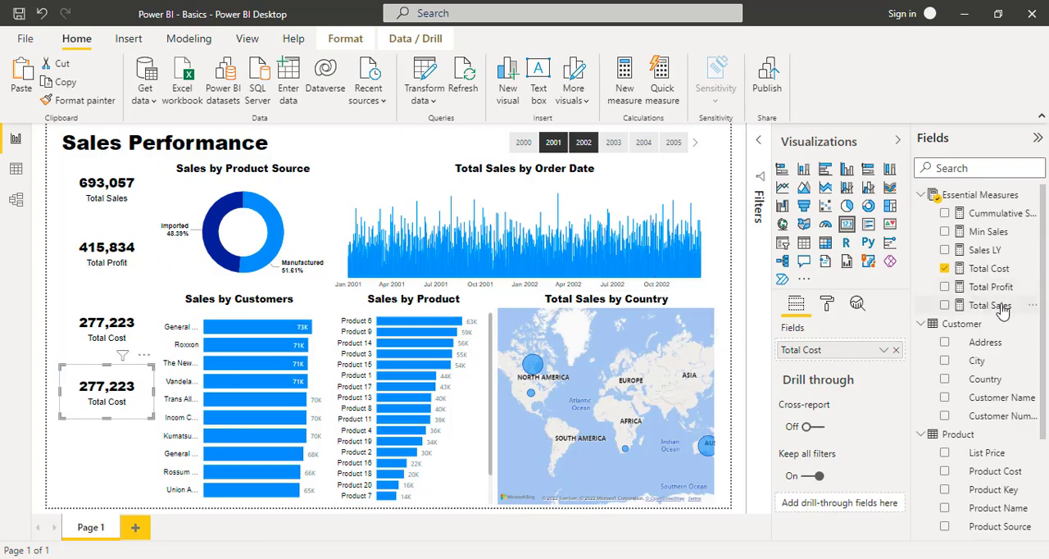
scroll(966, 410, down, 3)
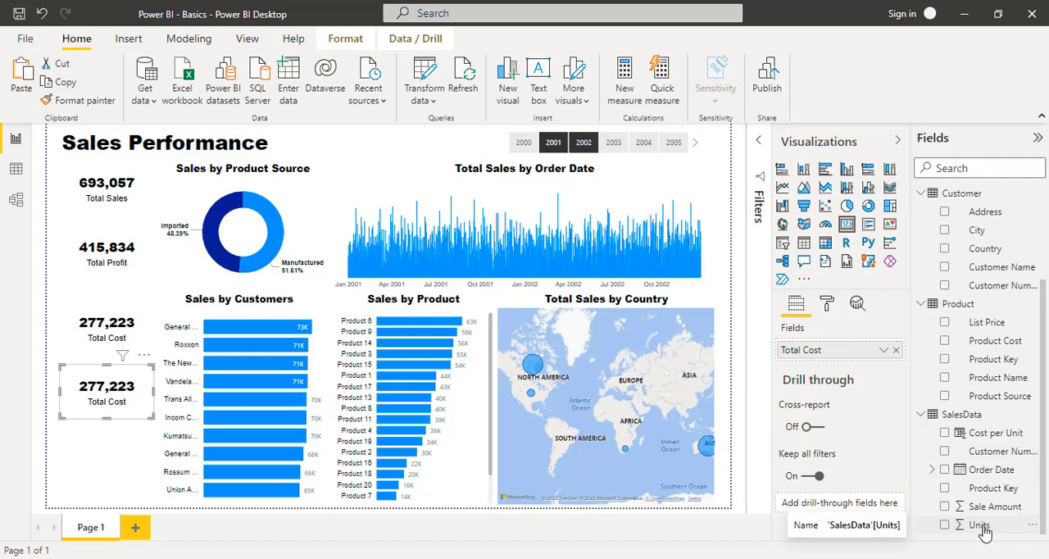
drag(984, 531, 844, 354)
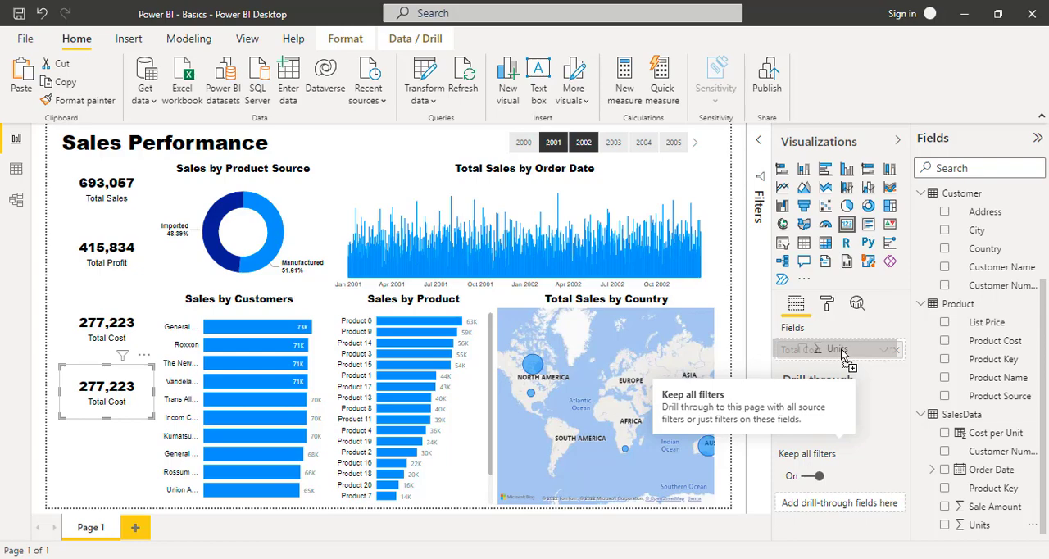
drag(844, 354, 844, 354)
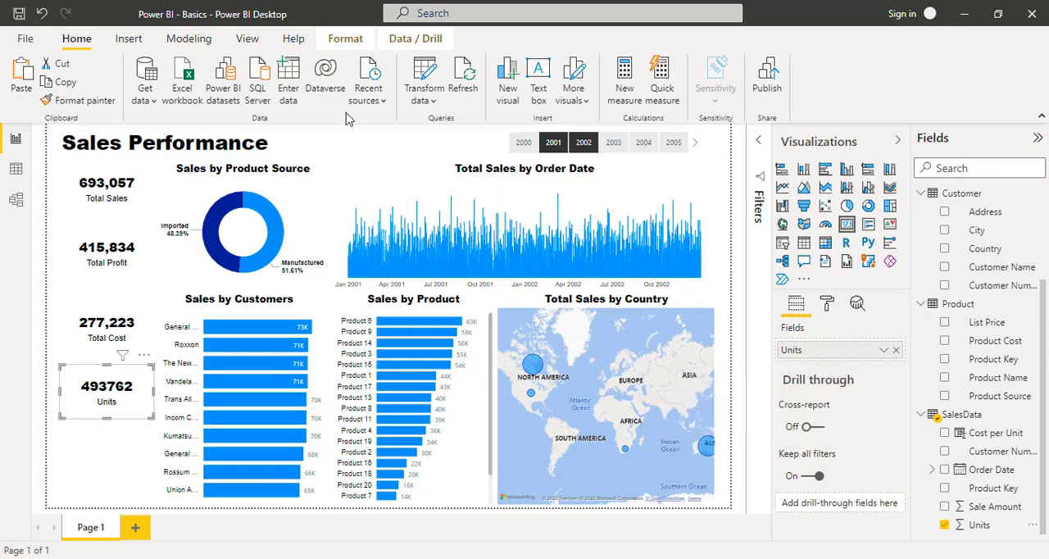
- Format the SalesData Units column with a thousands separator
click(344, 43)
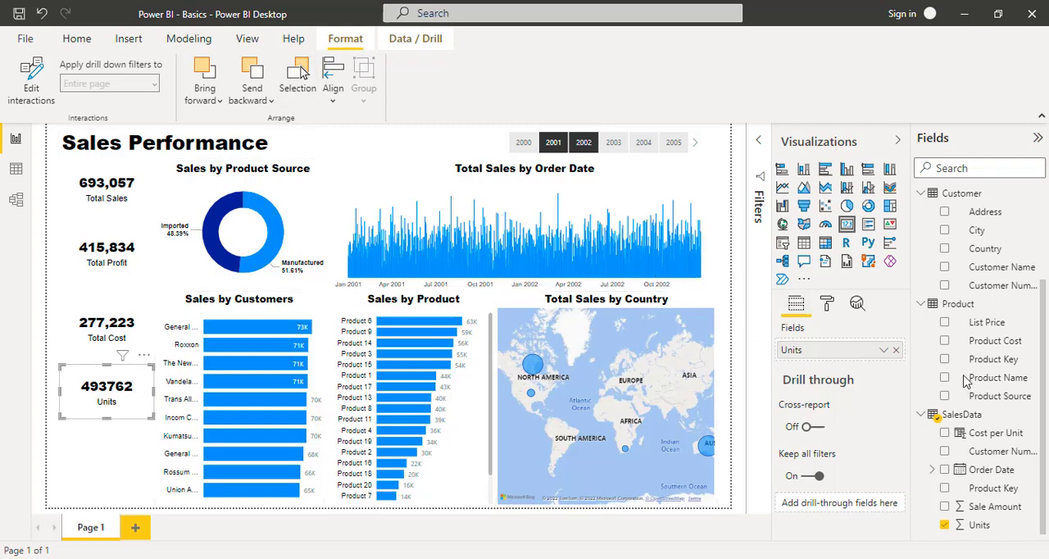
click(981, 526)
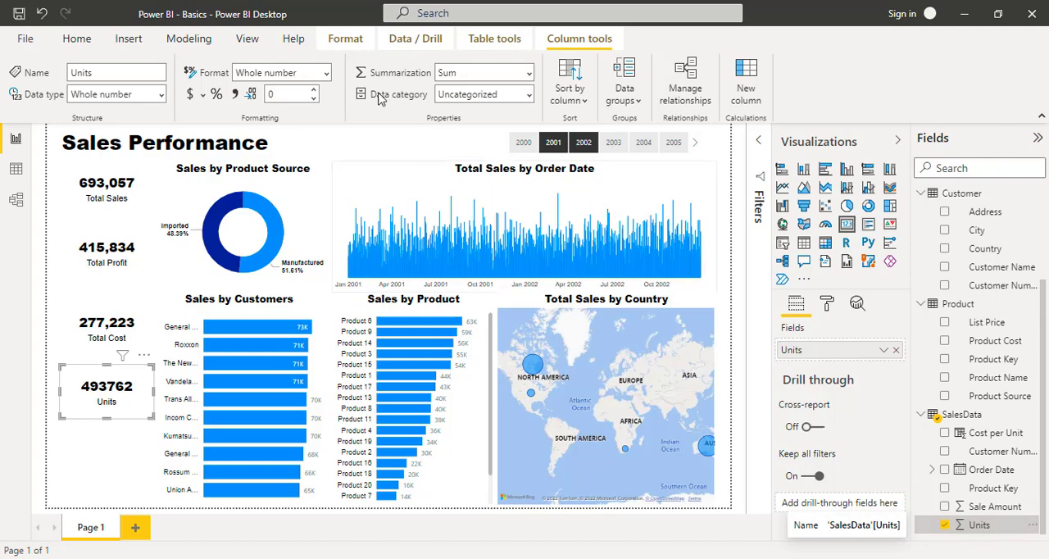
click(237, 97)
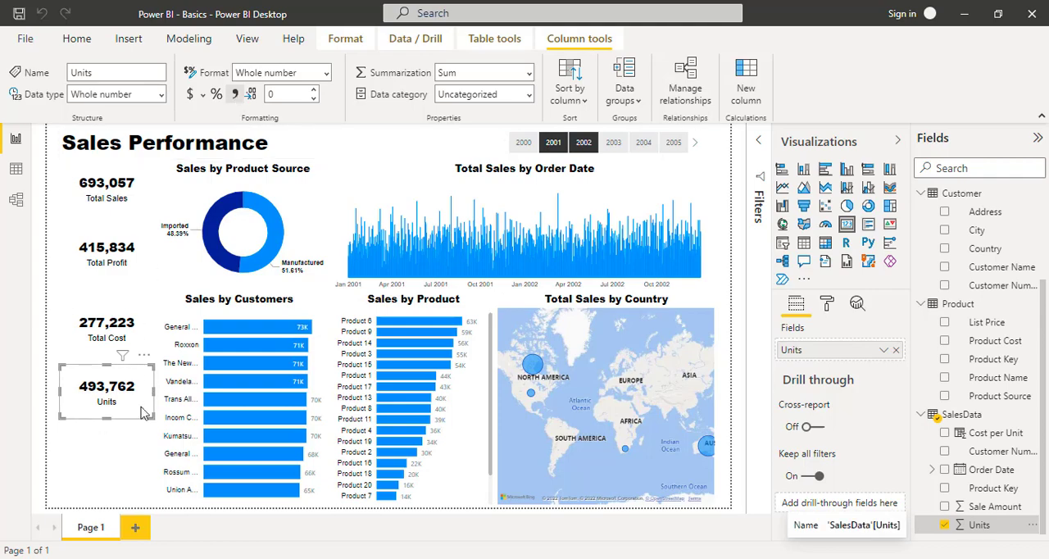
click(118, 442)
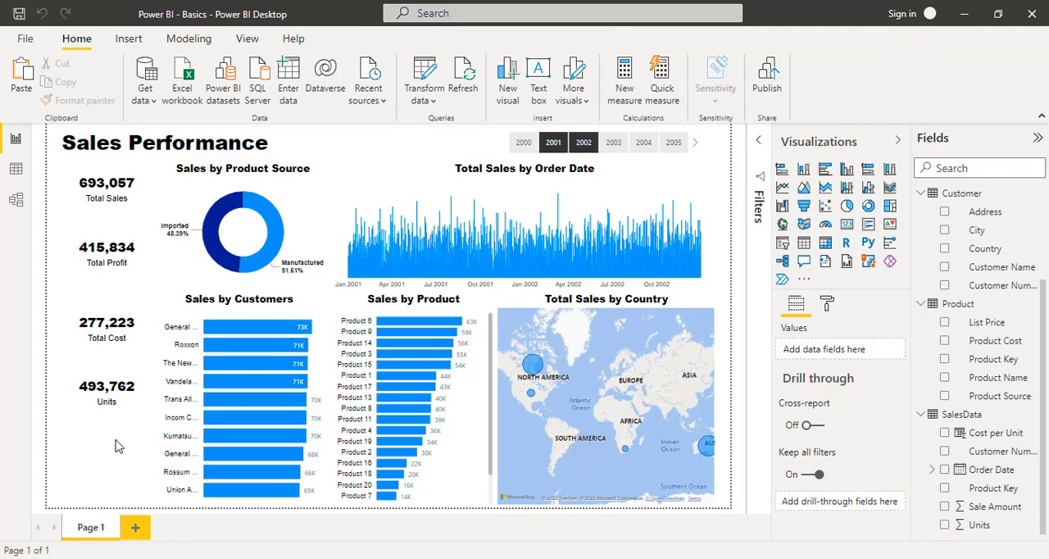
- Create a new measure named Profit Margin in the Essential Measures table and begin its formula with the DIVIDE function
scroll(1017, 255, up, 3)
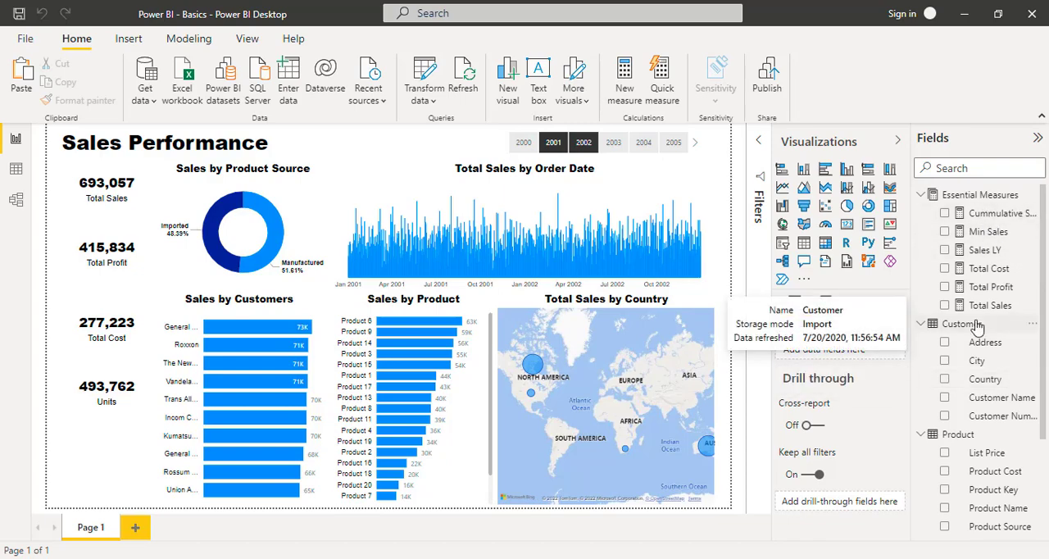
click(990, 202)
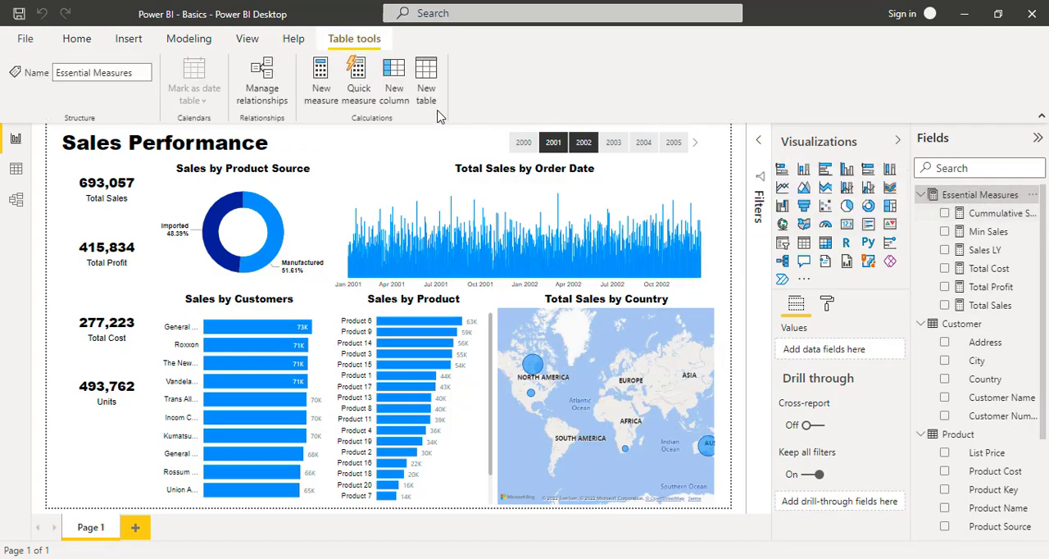
click(327, 78)
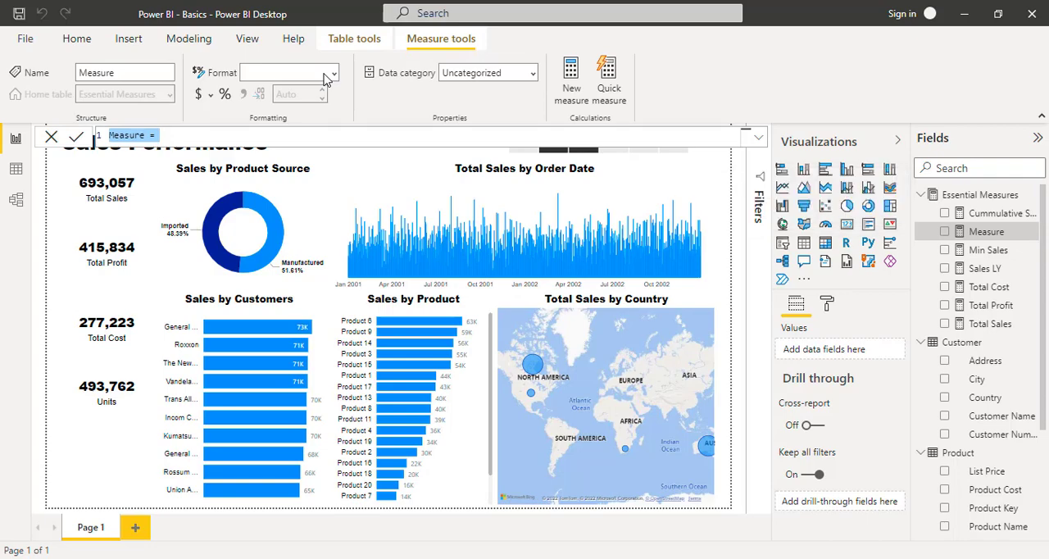
text(Profit )
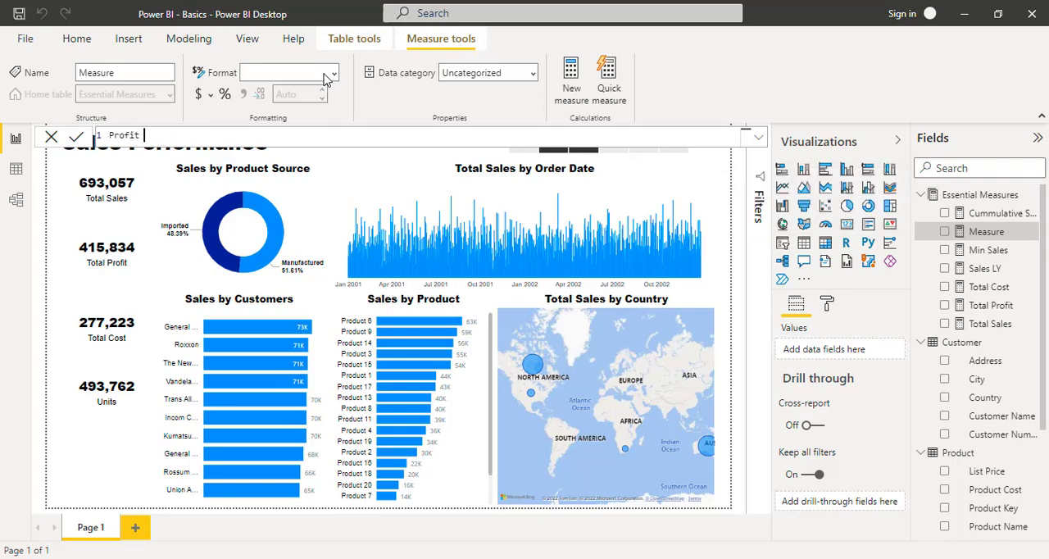
text(Margin = divi)
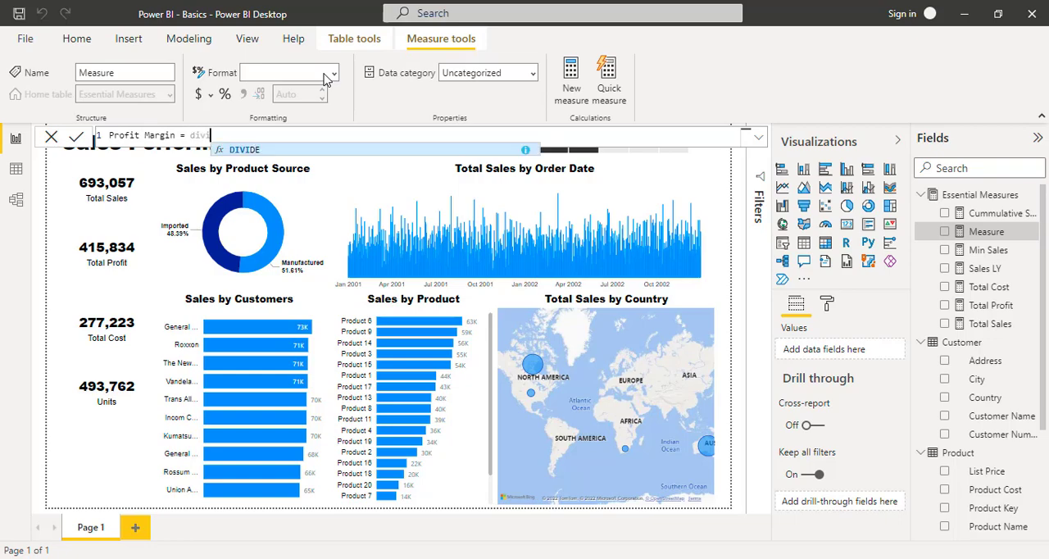
key(Tab)
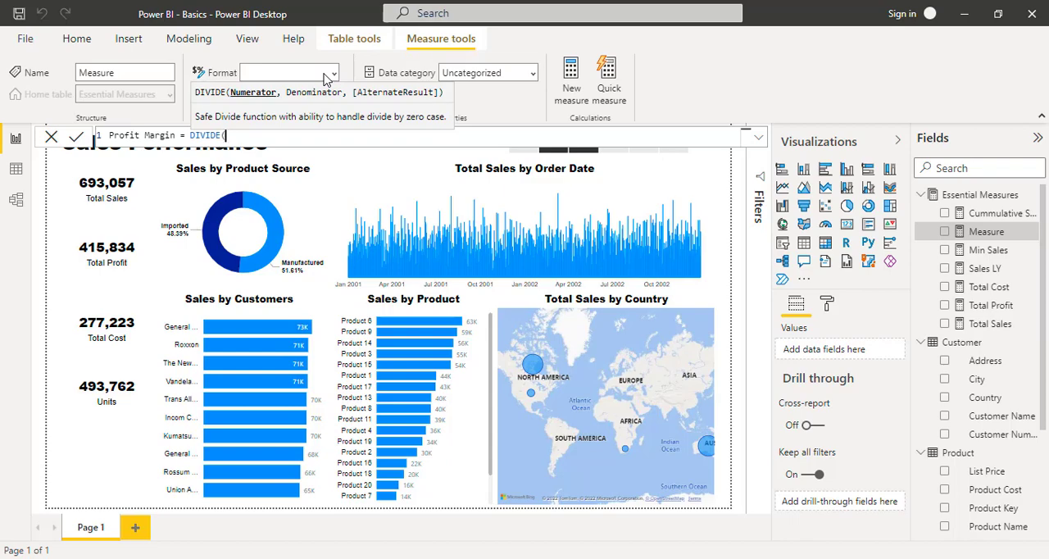
- Enter [Total Profit] / [Total Sales] inside the DIVIDE function of the Profit Margin formula
text(tot)
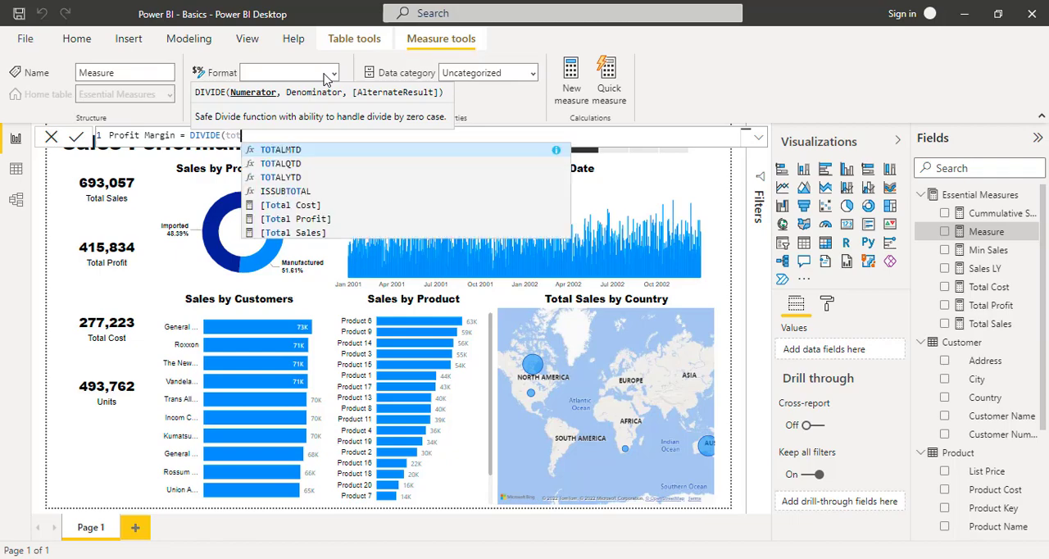
key(Down)
key(Down)
key(Down)
key(Down)
key(Down)
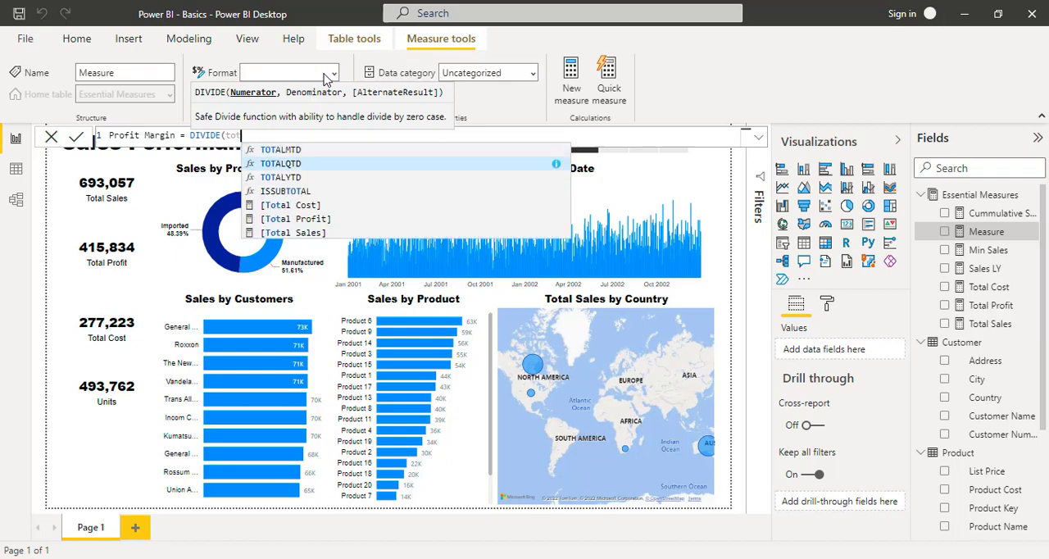
key(Tab)
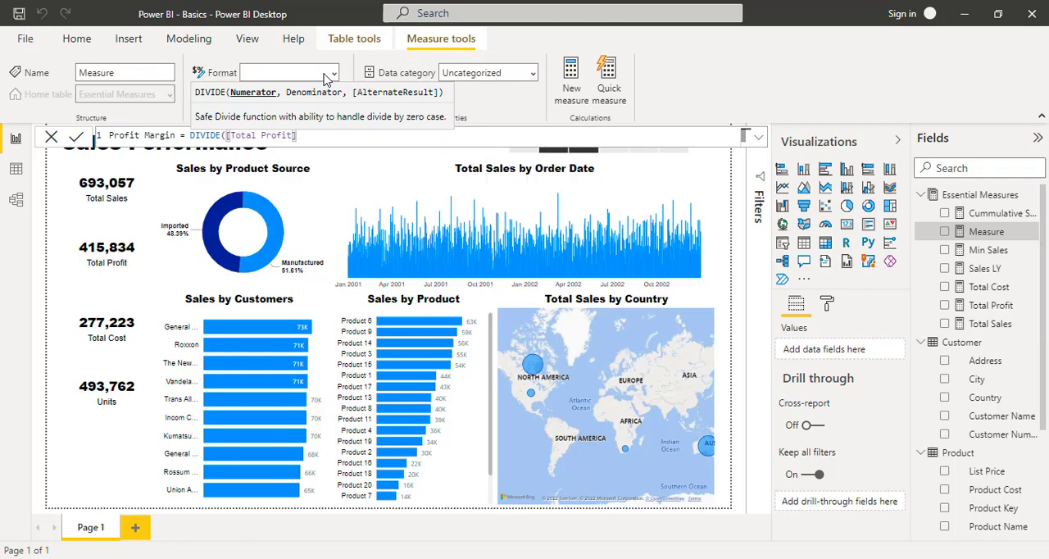
text(/ total)
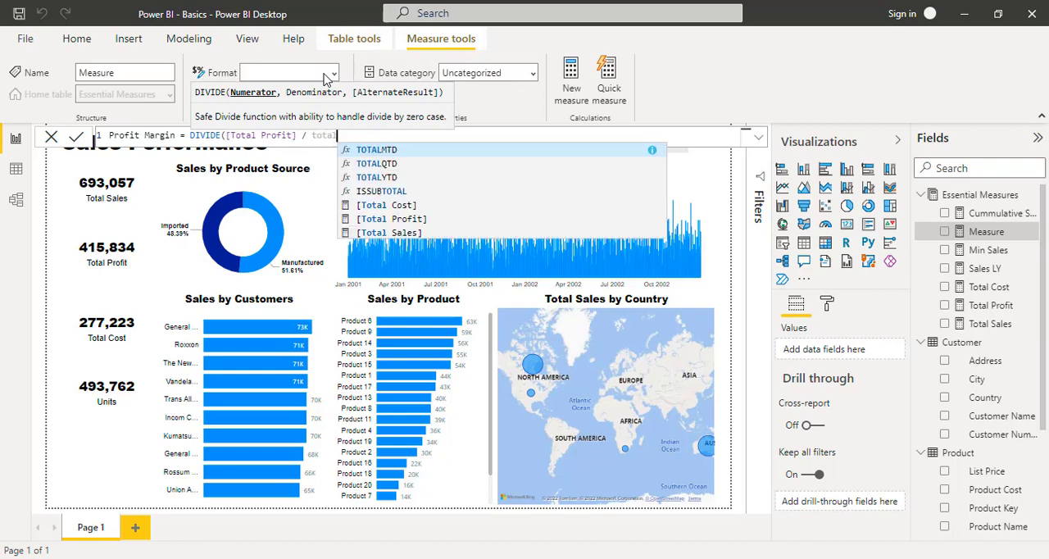
key(Down)
key(Down)
key(Down)
key(Down)
key(Down)
key(Down)
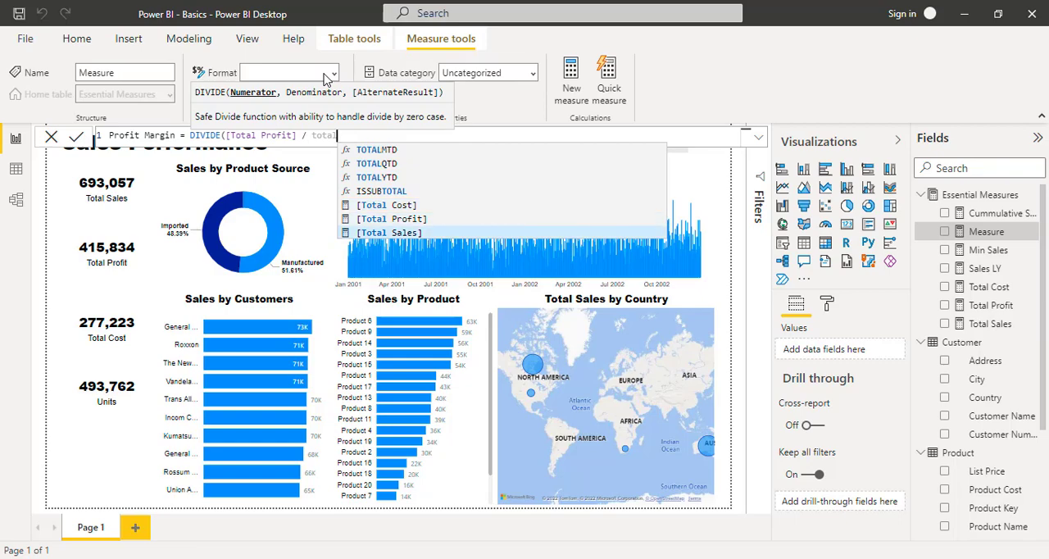
key(Tab)
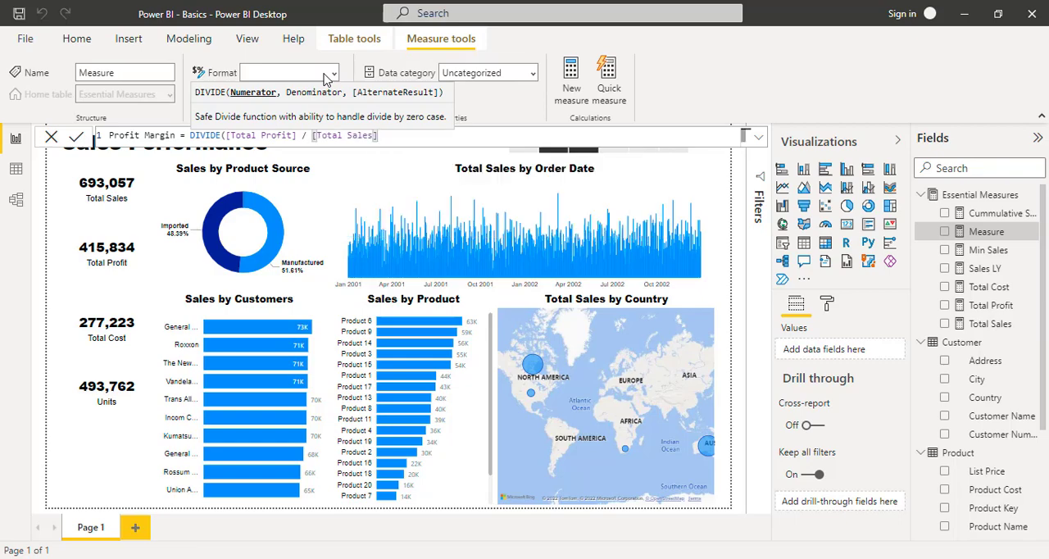
- Replace the slash between [Total Profit] and [Total Sales] in the Profit Margin formula with a comma
key(Left)
key(Left)
key(Left)
key(Left)
key(Left)
key(Left)
key(Left)
key(Left)
key(Left)
key(Left)
key(Left)
key(Left)
key(Left)
key(Left)
key(shift+Left)
key(shift+Left)
text(,)
key(Left)
key(Left)
key(Left)
key(Left)
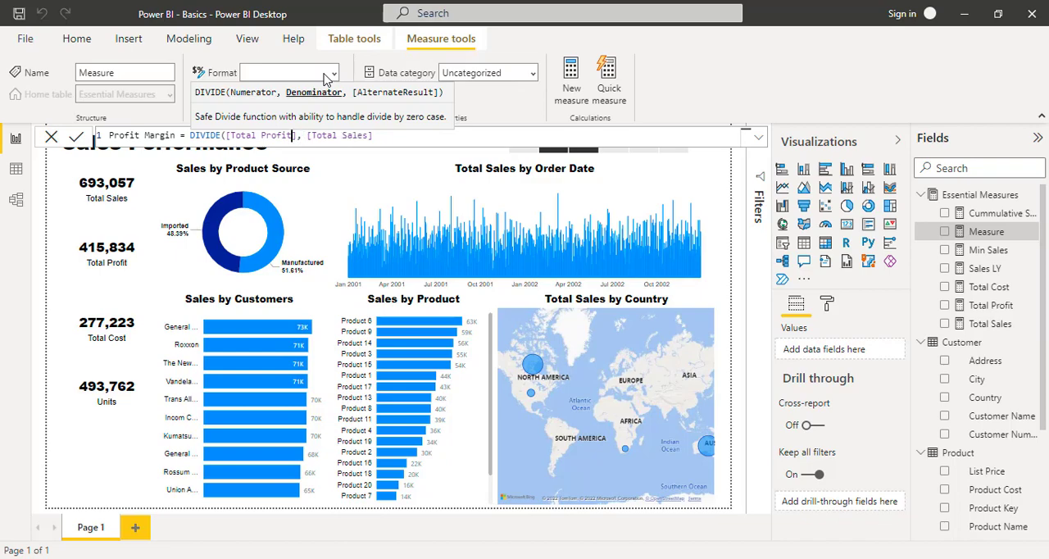
key(Left)
key(Left)
key(Left)
key(Left)
key(Left)
- Finish the Profit Margin formula with an alternate result of 0 and format the measure as a percentage
key(Right)
key(Right)
key(Right)
key(Right)
key(Right)
key(Right)
key(Right)
key(Right)
key(Right)
key(Right)
key(Right)
key(Right)
key(Right)
key(Right)
key(Right)
key(Right)
key(Right)
key(Right)
key(Right)
key(Right)
key(Right)
key(Right)
text(,)
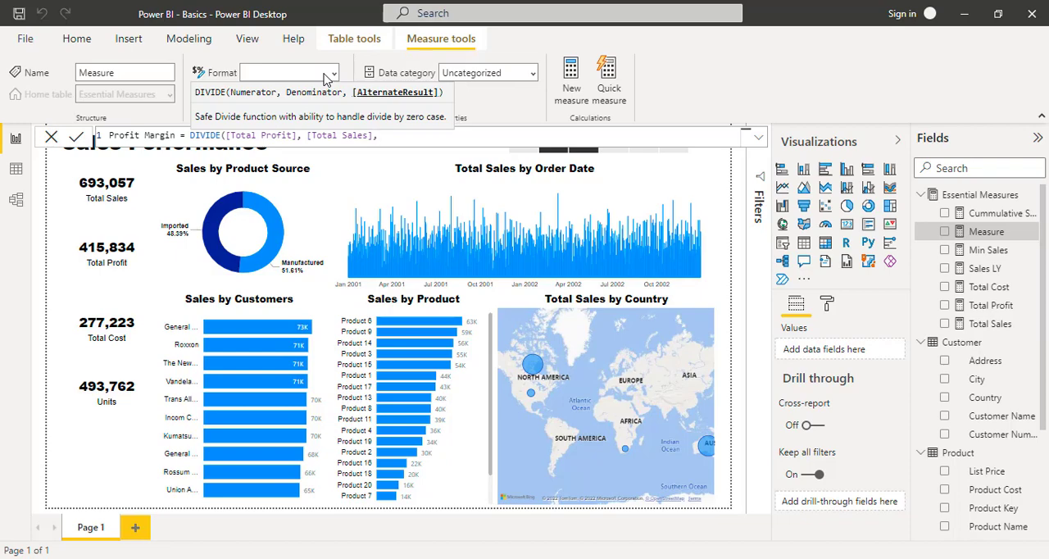
text(0))
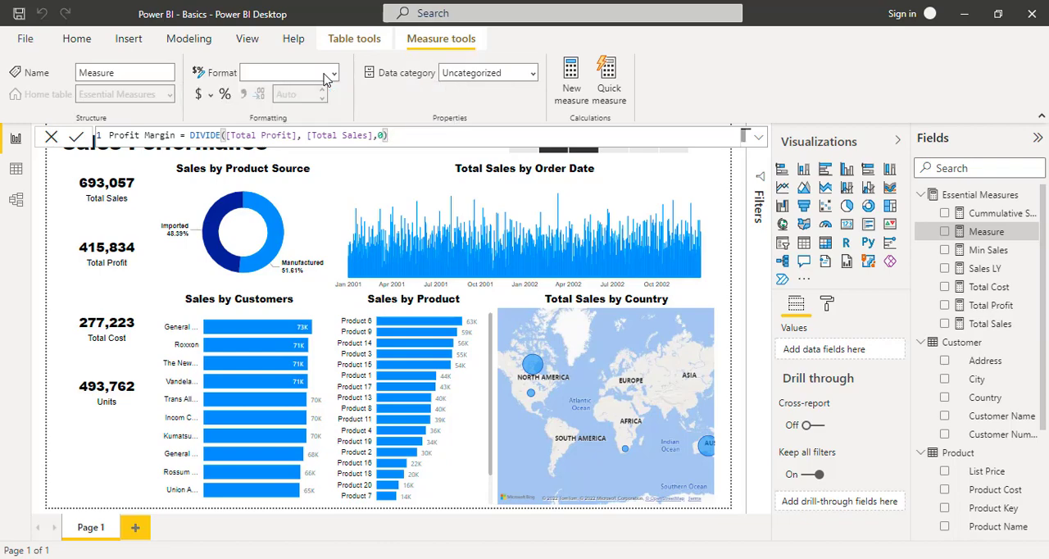
key(Return)
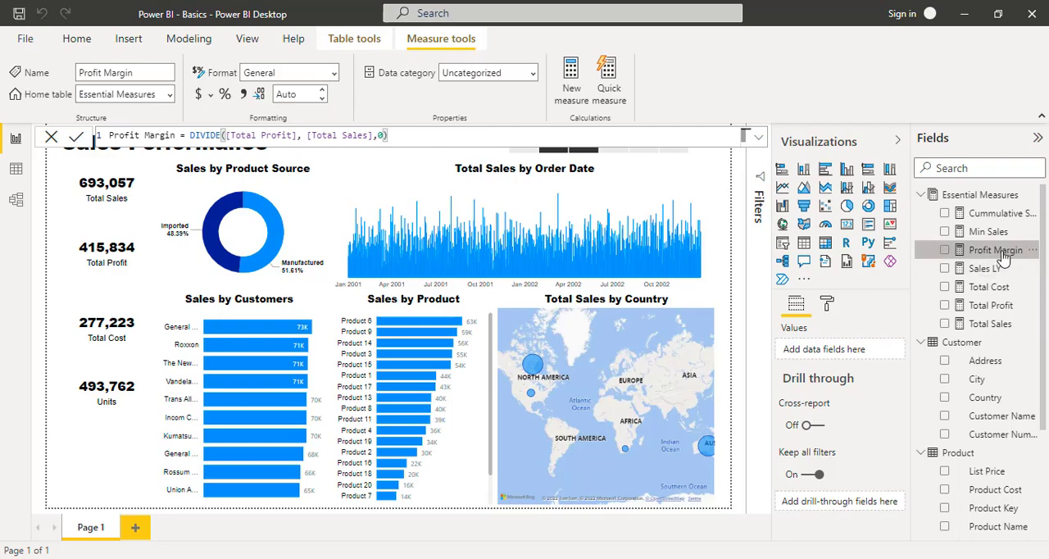
click(225, 96)
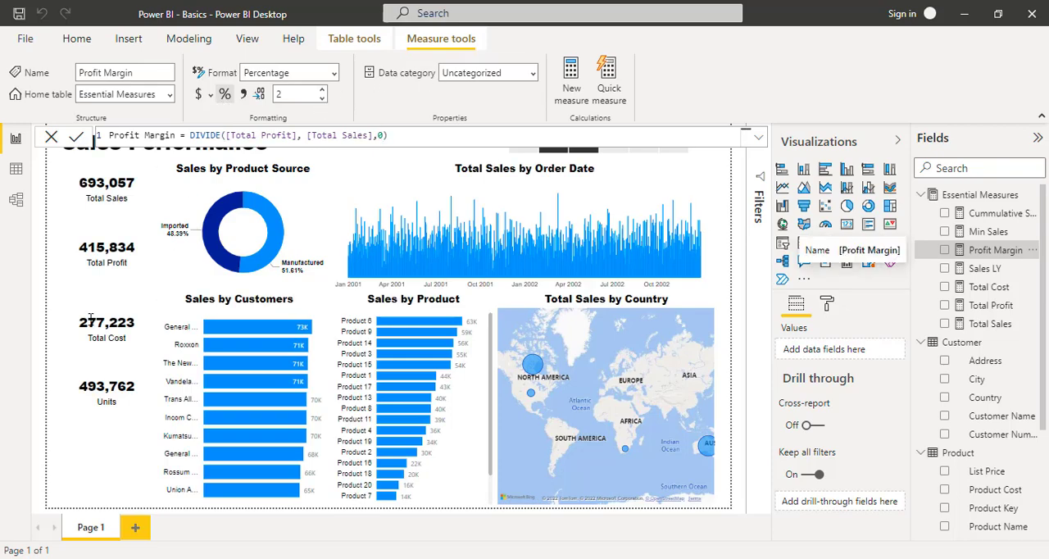
- Place a copy of the Units card directly beneath it and replace its field with Profit Margin
click(112, 377)
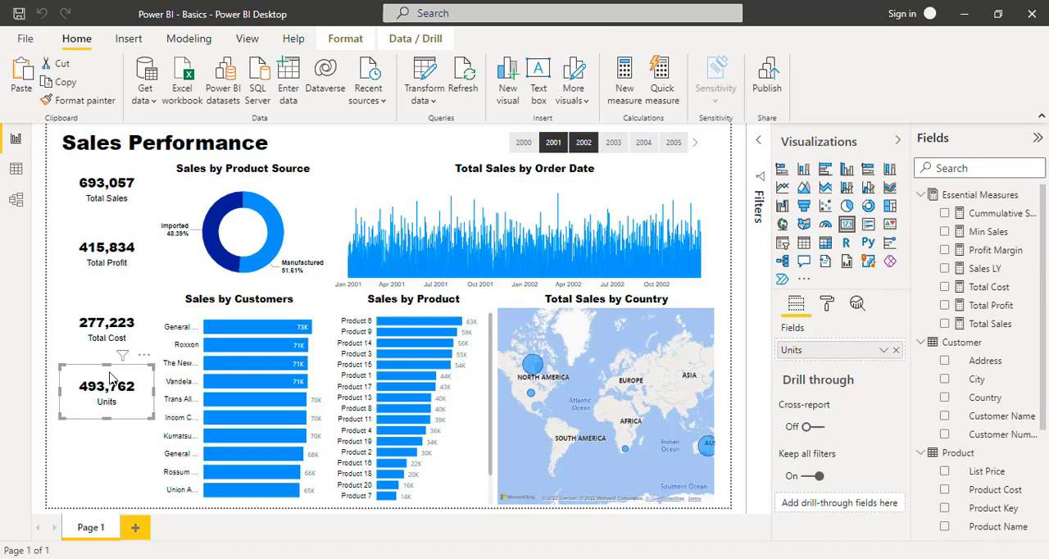
click(97, 464)
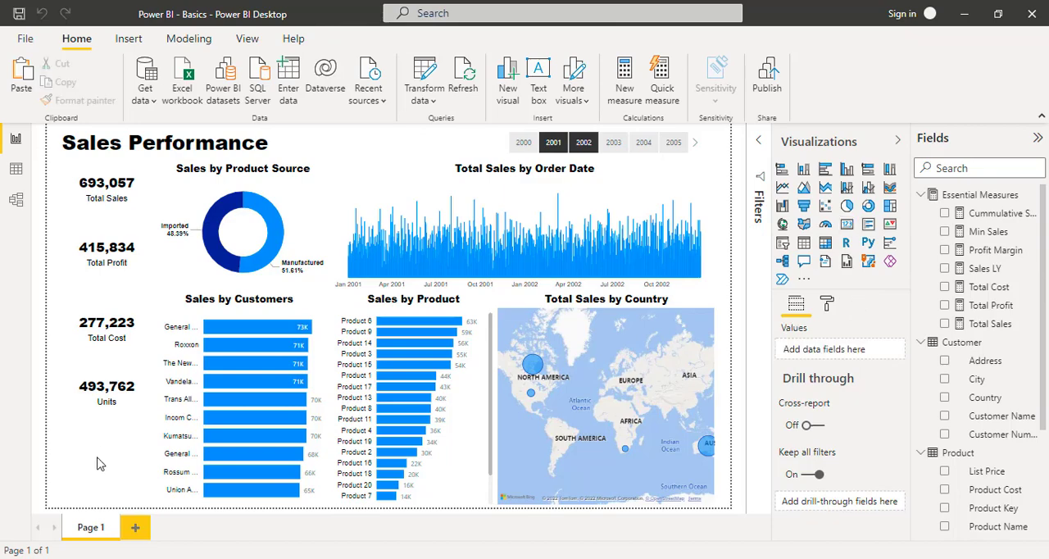
key(ctrl+v)
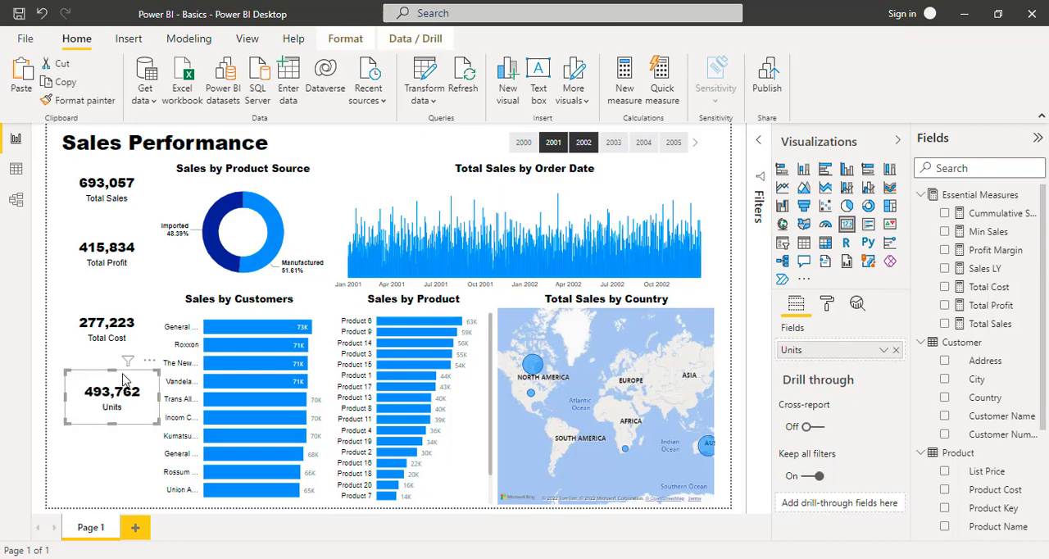
drag(123, 378, 116, 434)
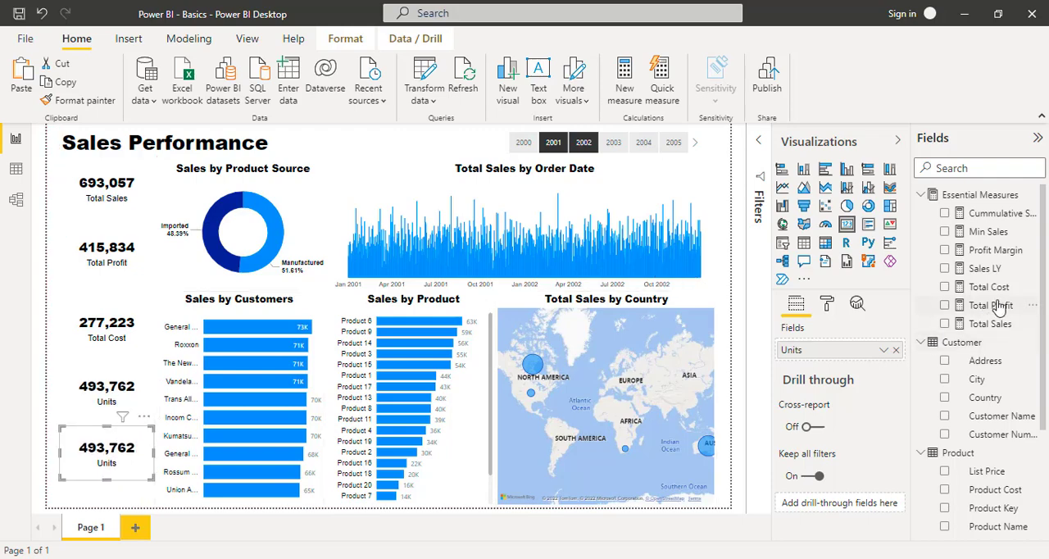
drag(1007, 252, 878, 357)
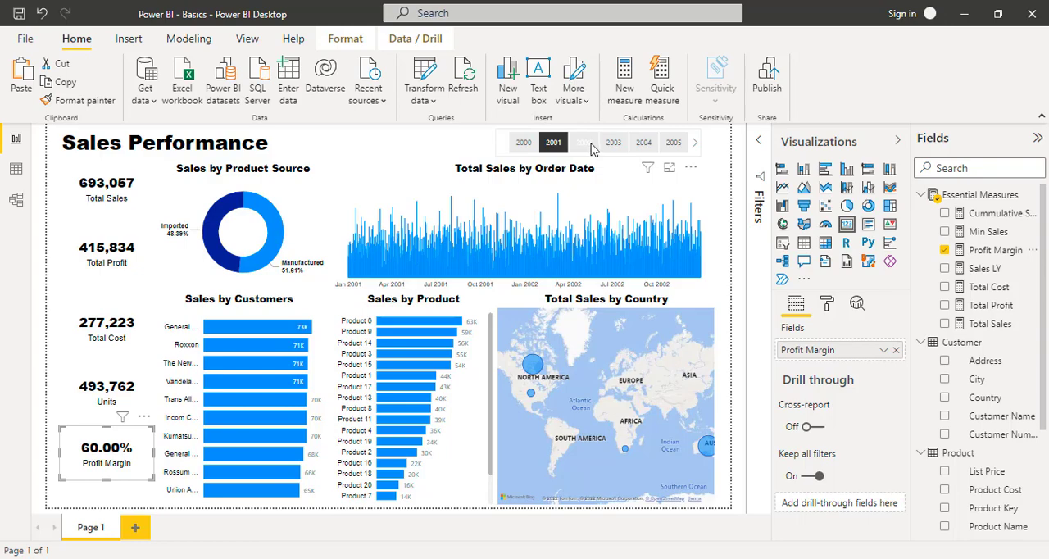
- Clear the Year slicer, try it with 2002 and 2005, and leave the report filtered to 2001
click(553, 145)
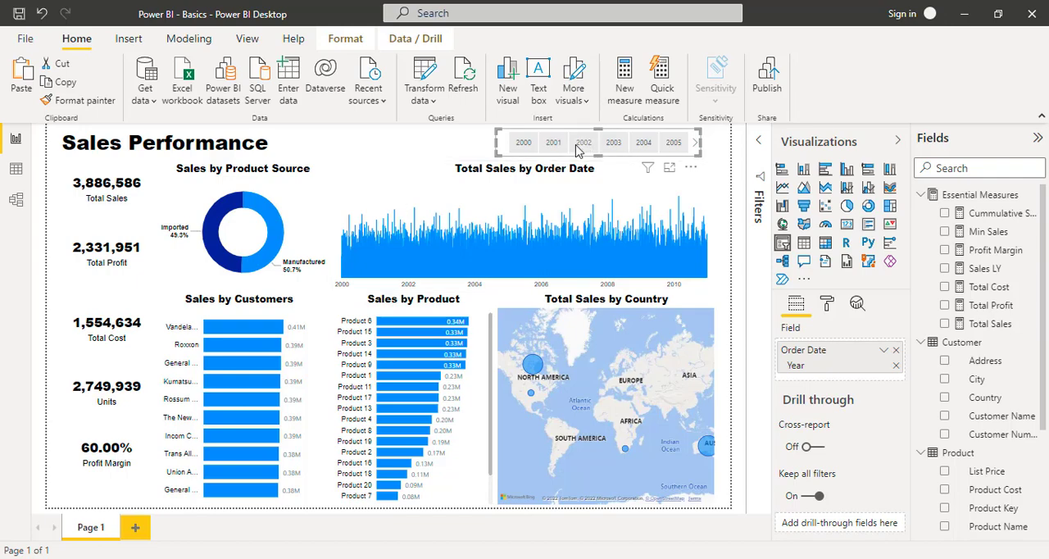
click(578, 147)
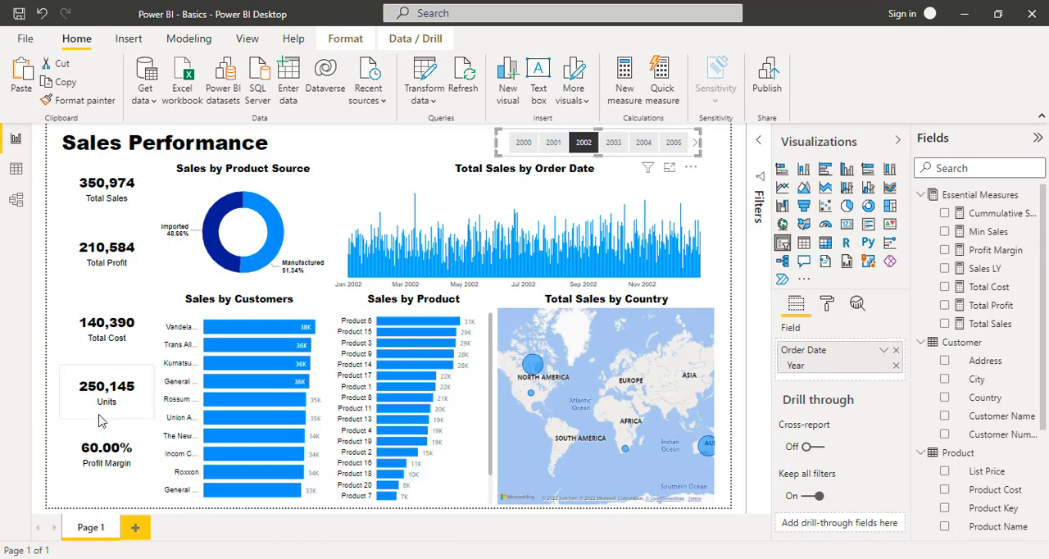
click(673, 144)
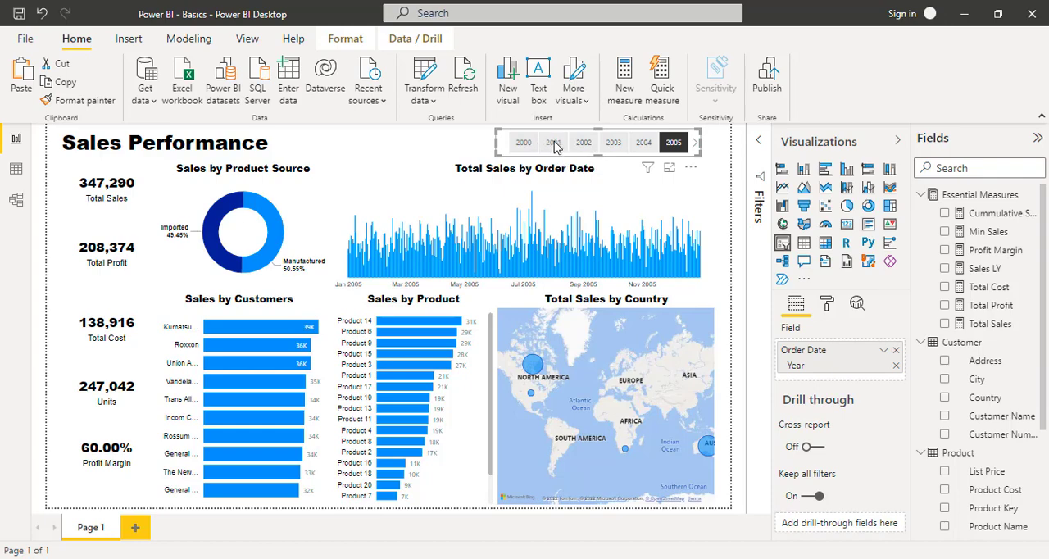
click(554, 145)
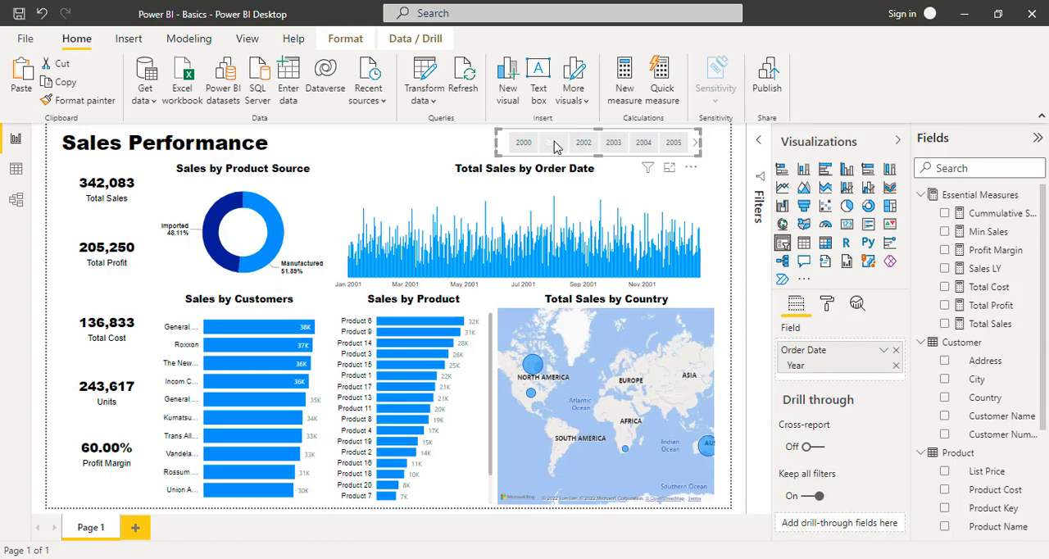
- Move the Total Sales, Total Profit, Total Cost, Units and Profit Margin cards together slightly down and to the left
click(102, 181)
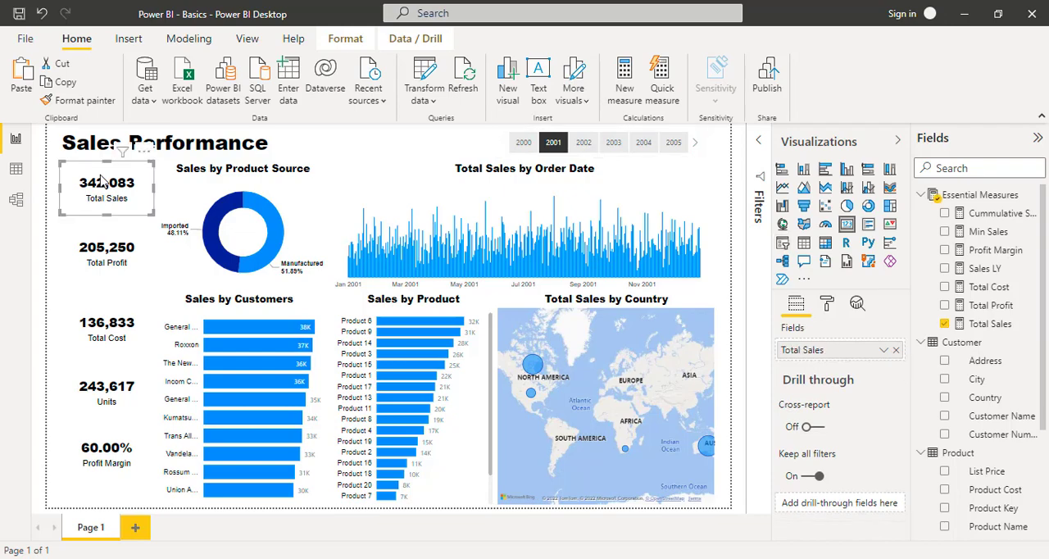
ctrl+click(98, 243)
ctrl+click(93, 320)
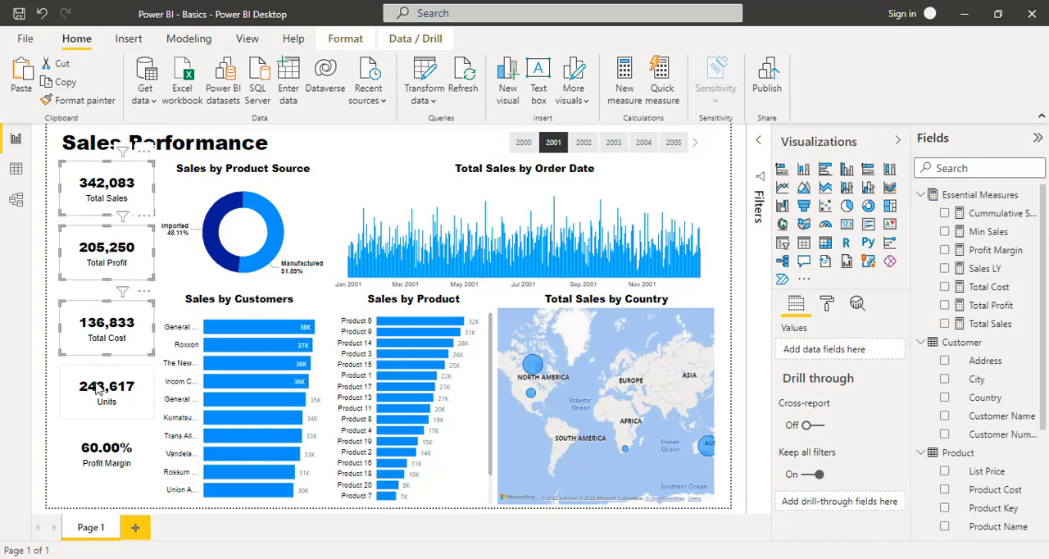
ctrl+click(101, 390)
ctrl+click(105, 461)
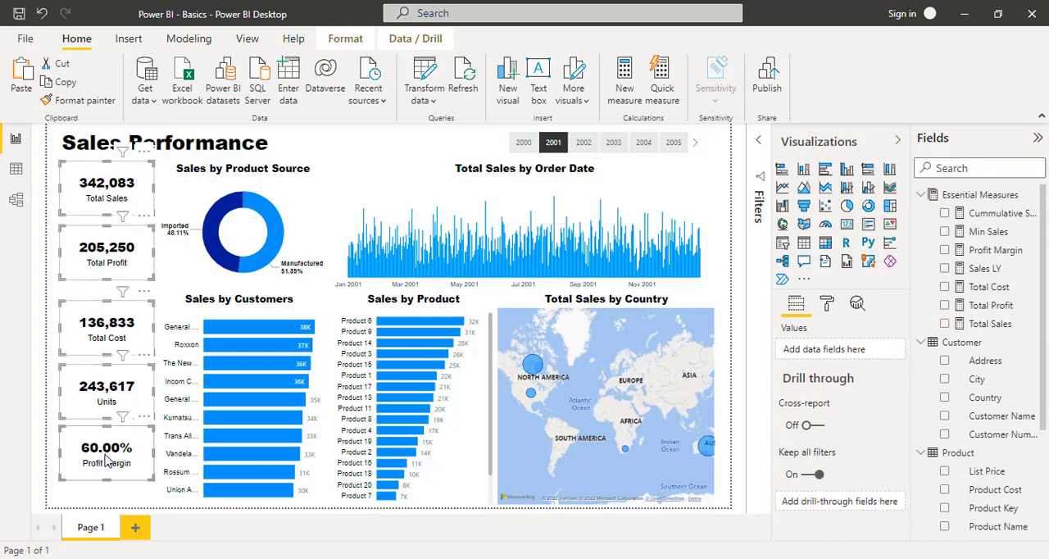
mouse_move(120, 219)
mouse_move(96, 218)
mouse_down()
mouse_move(96, 249)
mouse_move(90, 230)
mouse_up()
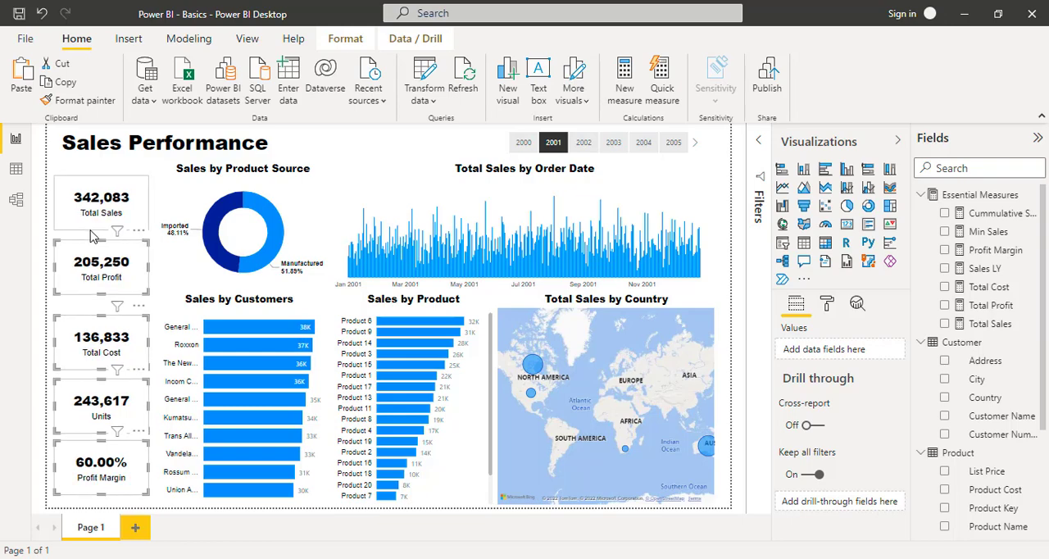
- Distribute the Total Sales, Total Profit, Total Cost, Units and Profit Margin cards evenly in the vertical direction
click(92, 233)
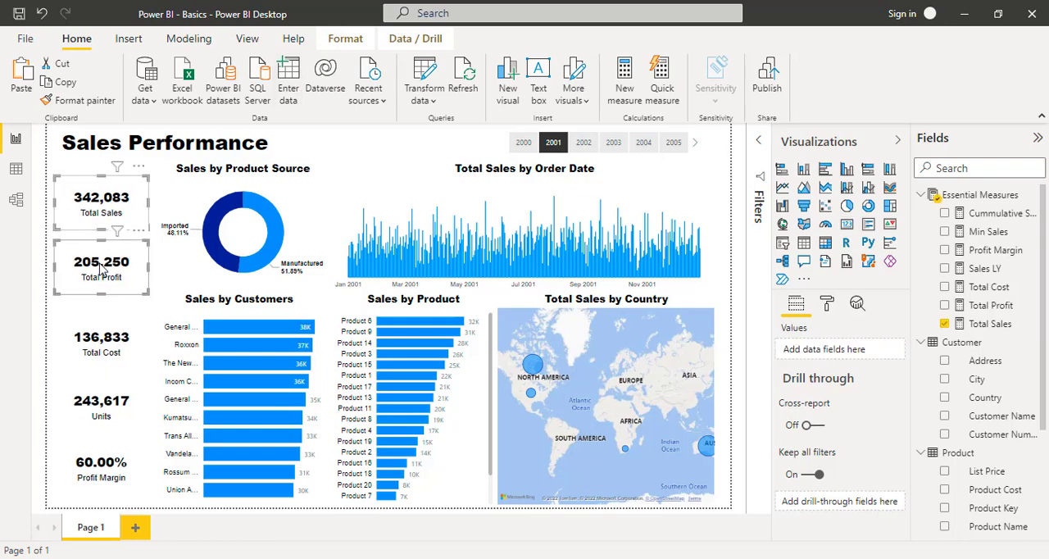
ctrl+click(90, 338)
ctrl+click(91, 402)
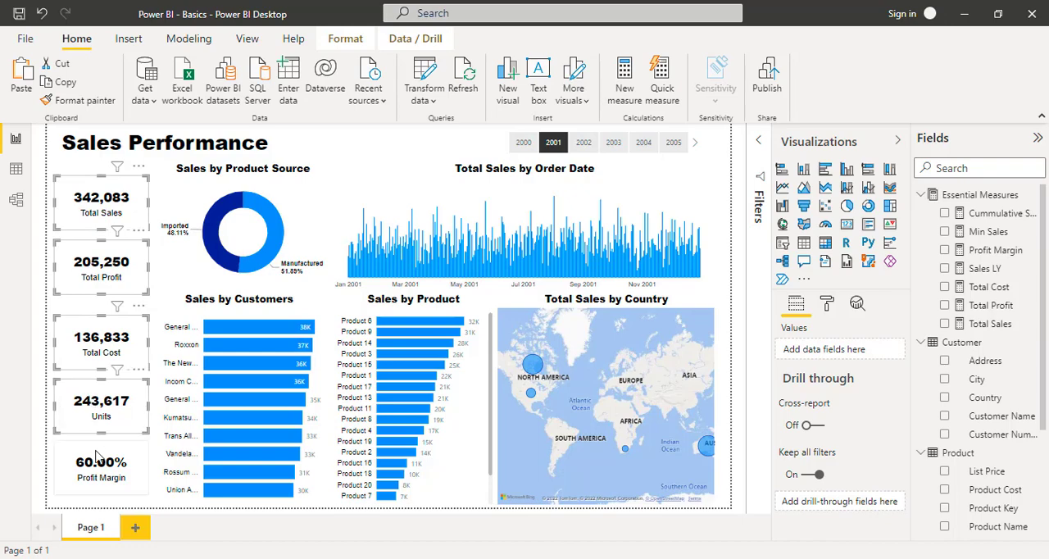
ctrl+click(97, 455)
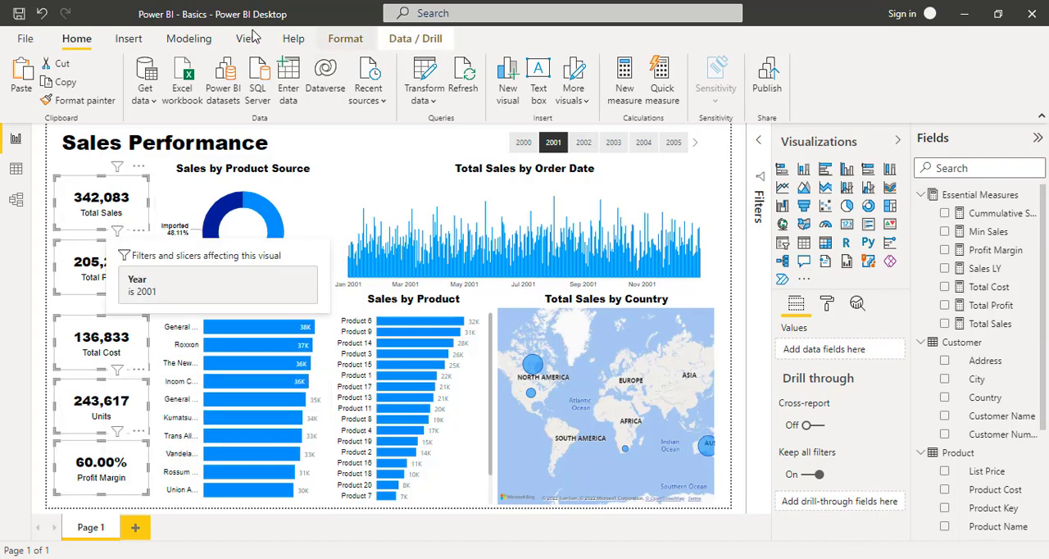
click(352, 46)
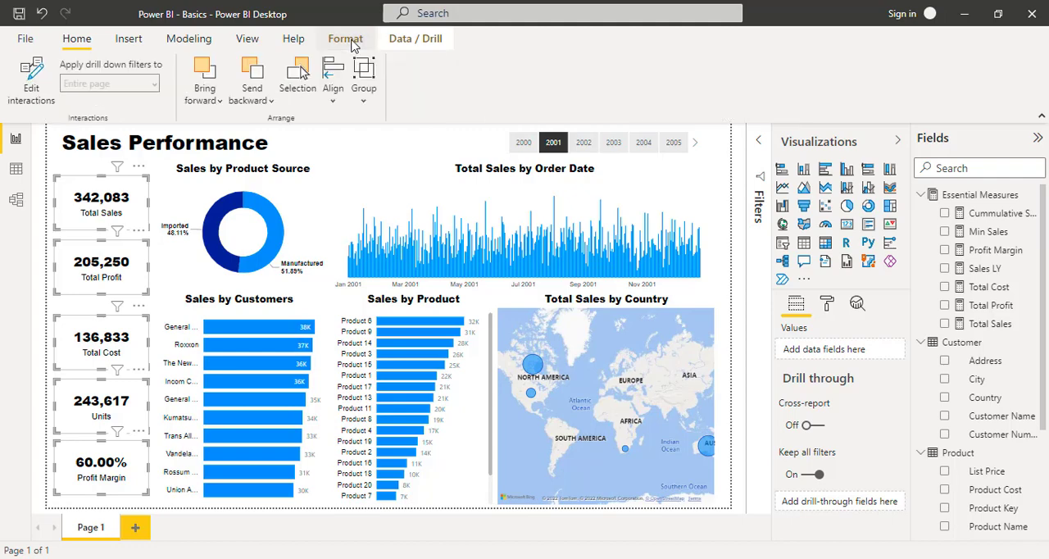
click(334, 102)
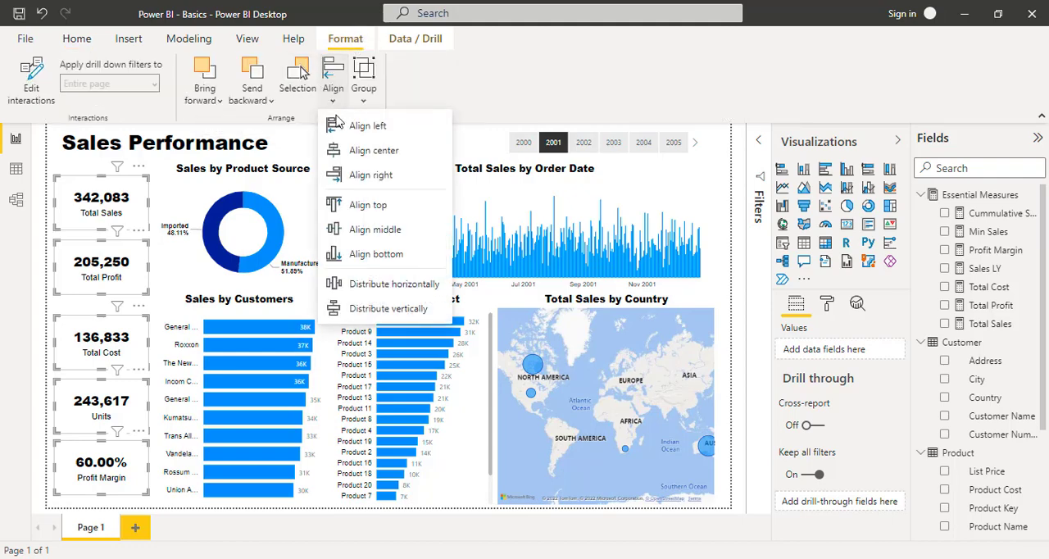
click(375, 309)
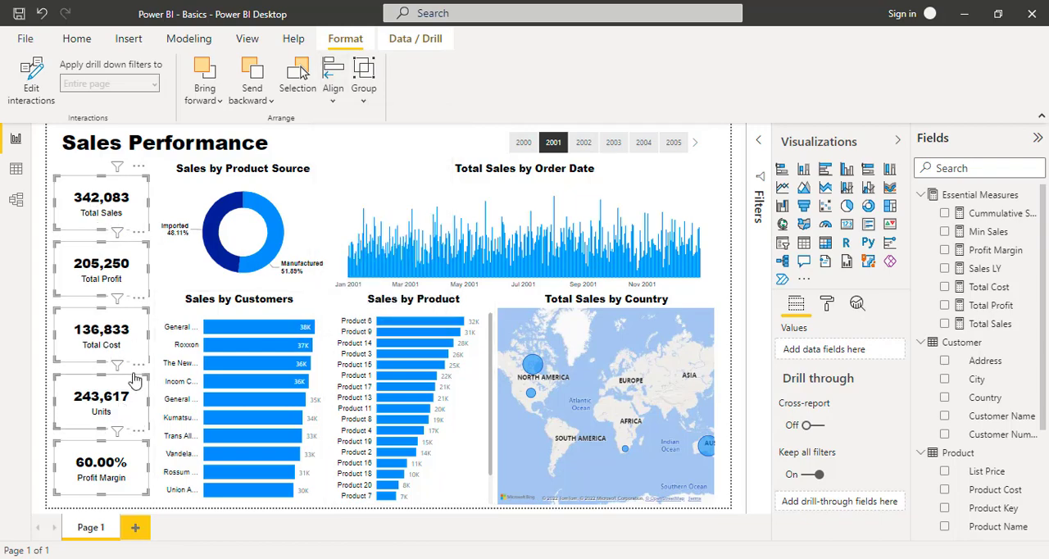
click(369, 147)
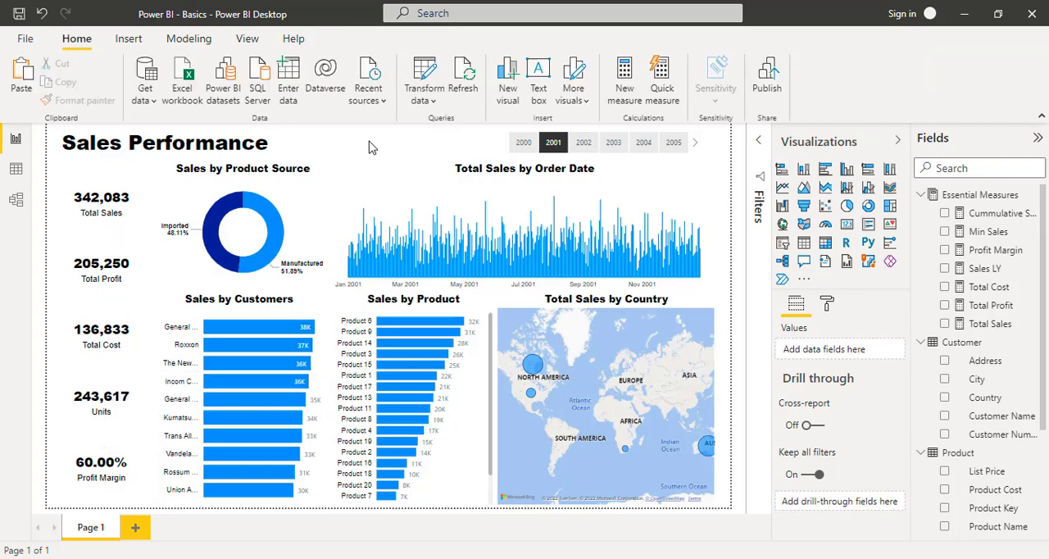